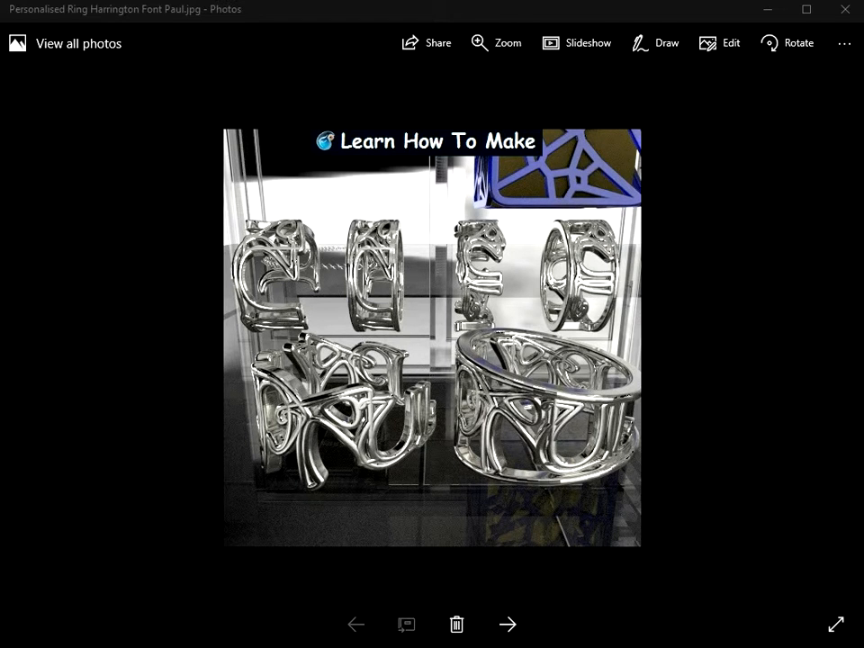
Switch to Fluid Designer, refresh the group library and browse the letters in the Patterns - Alphabet Harrington Font category.
{"action": "key", "text": "alt+Tab"}
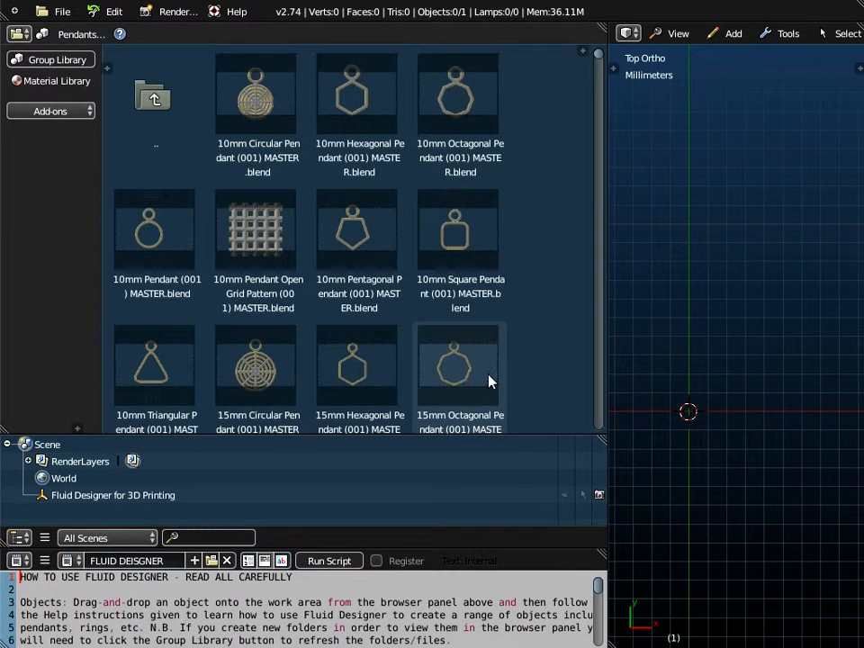
{"action": "left_click", "coordinate": [74, 60]}
{"action": "left_click", "coordinate": [65, 35]}
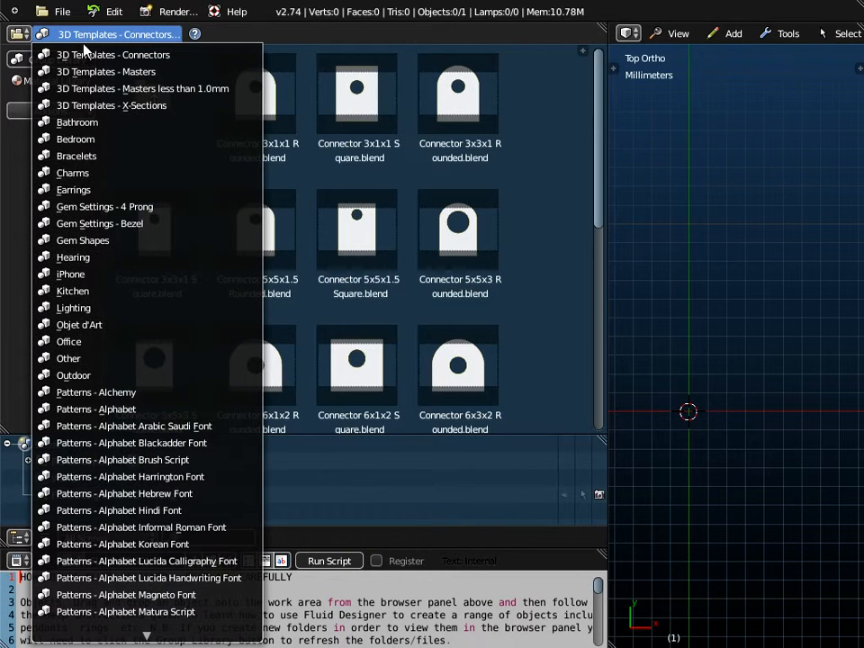
{"action": "left_click", "coordinate": [98, 484]}
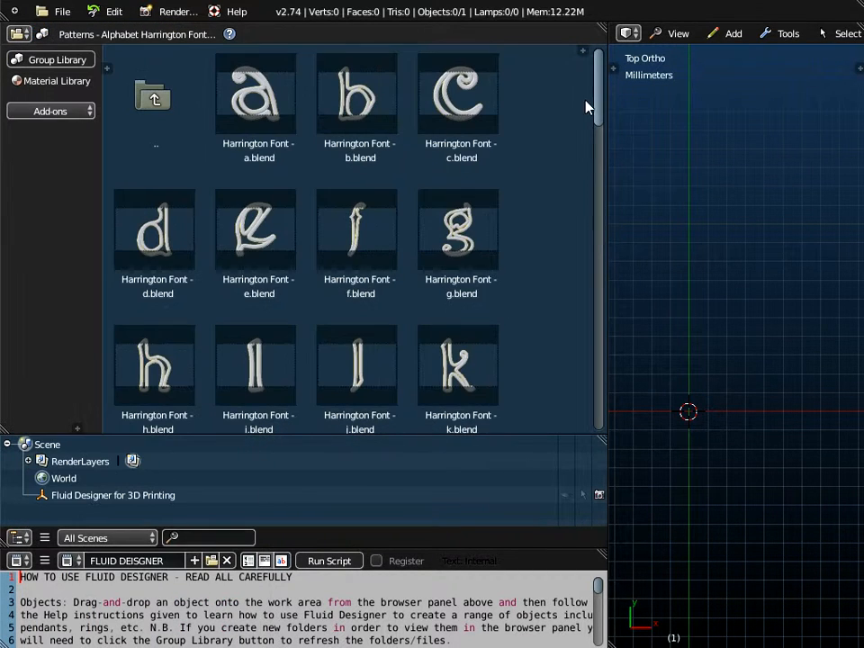
{"action": "left_click_drag", "start_coordinate": [599, 96], "coordinate": [598, 289]}
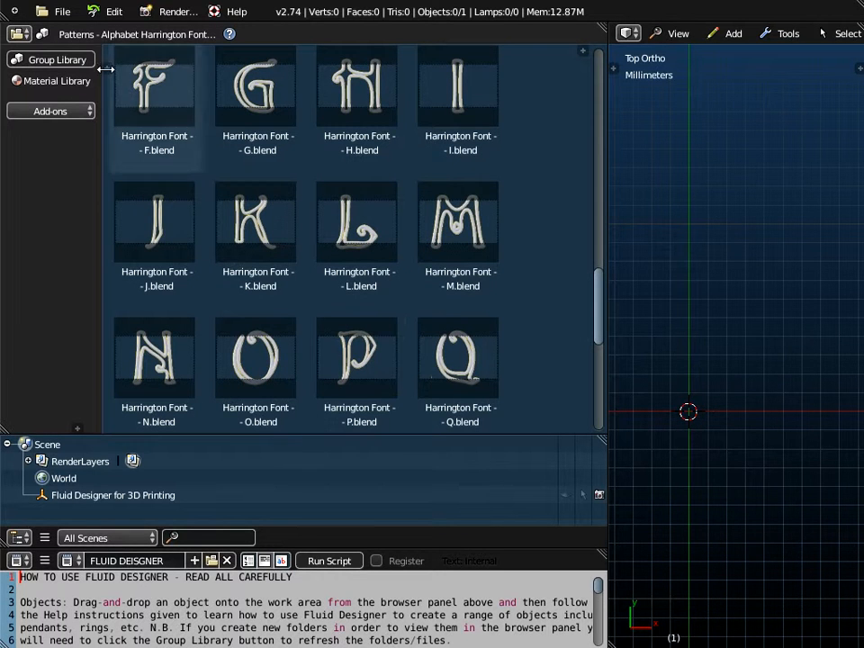
Open the solid-band 15.09mm ALL UK Sizes 000 - Z4 ring file from the Rings category in the work area.
{"action": "left_click", "coordinate": [78, 34]}
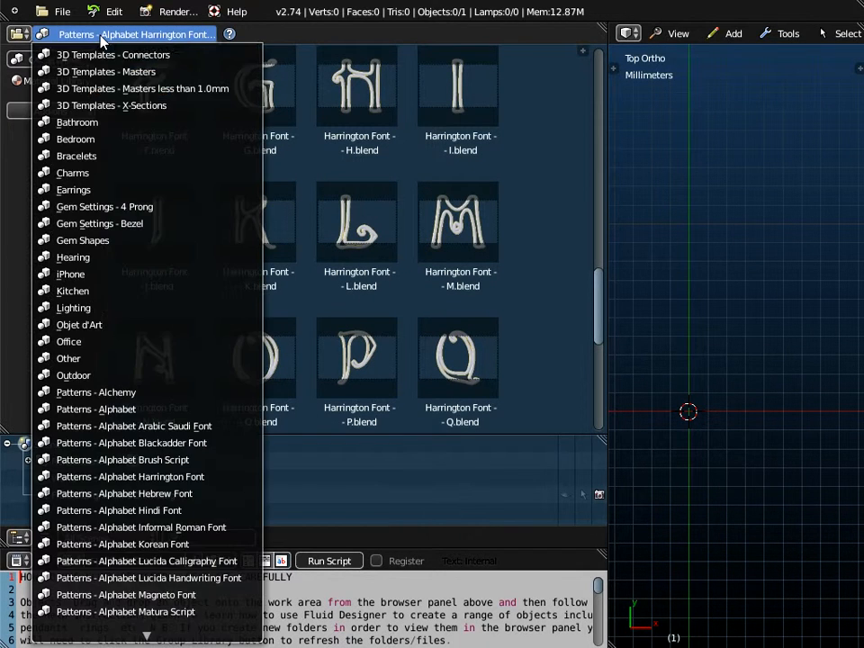
{"action": "scroll", "coordinate": [103, 59], "scroll_direction": "up", "scroll_amount": 1}
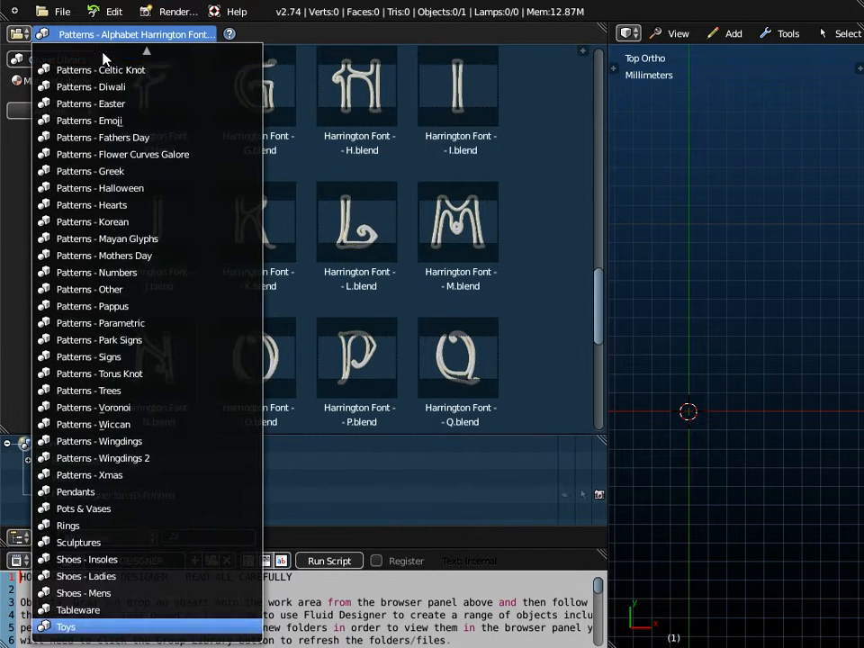
{"action": "left_click", "coordinate": [124, 534]}
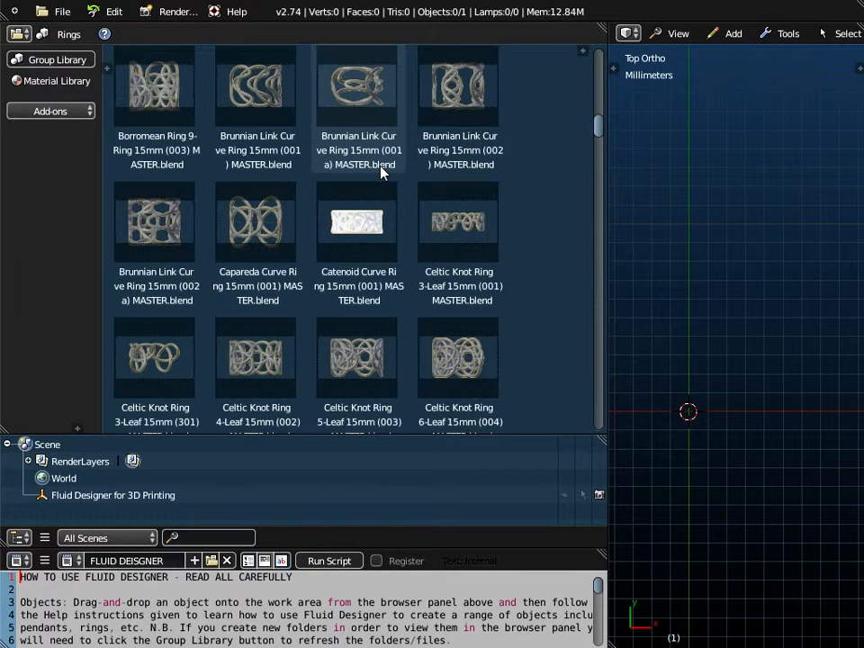
{"action": "left_click_drag", "start_coordinate": [603, 127], "coordinate": [602, 56]}
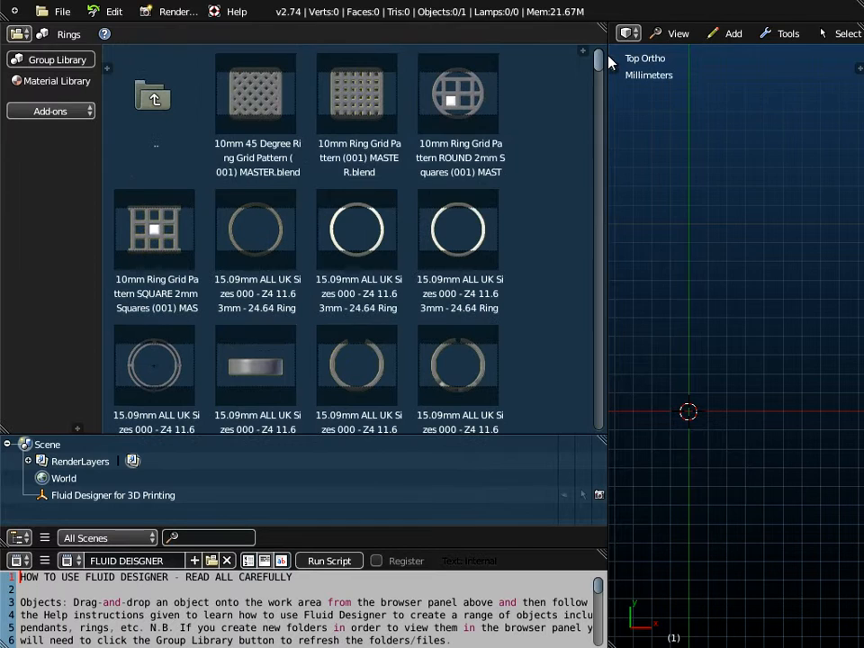
{"action": "left_click", "coordinate": [277, 361]}
{"action": "scroll", "coordinate": [275, 356], "scroll_direction": "down", "scroll_amount": 2}
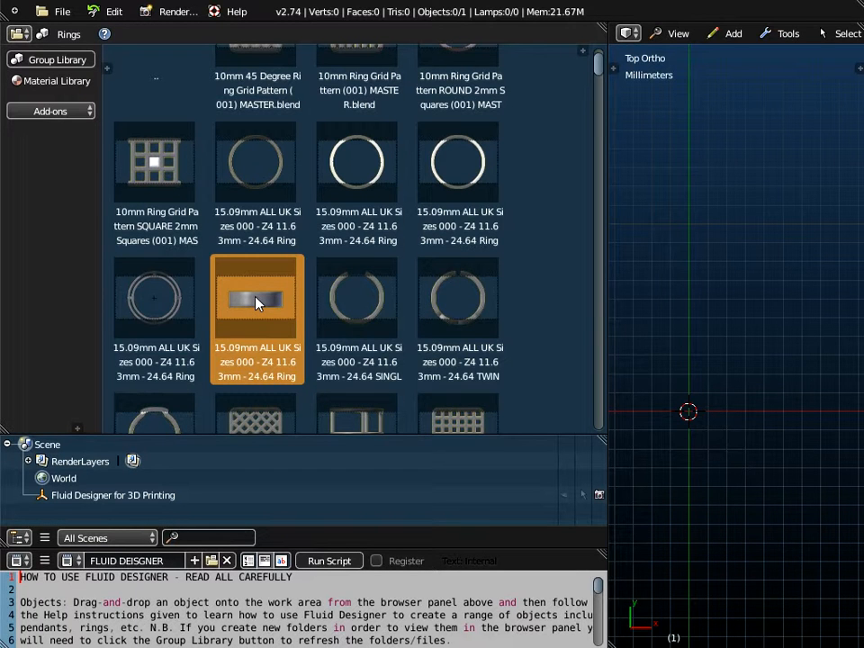
{"action": "left_click_drag", "start_coordinate": [256, 304], "coordinate": [671, 275]}
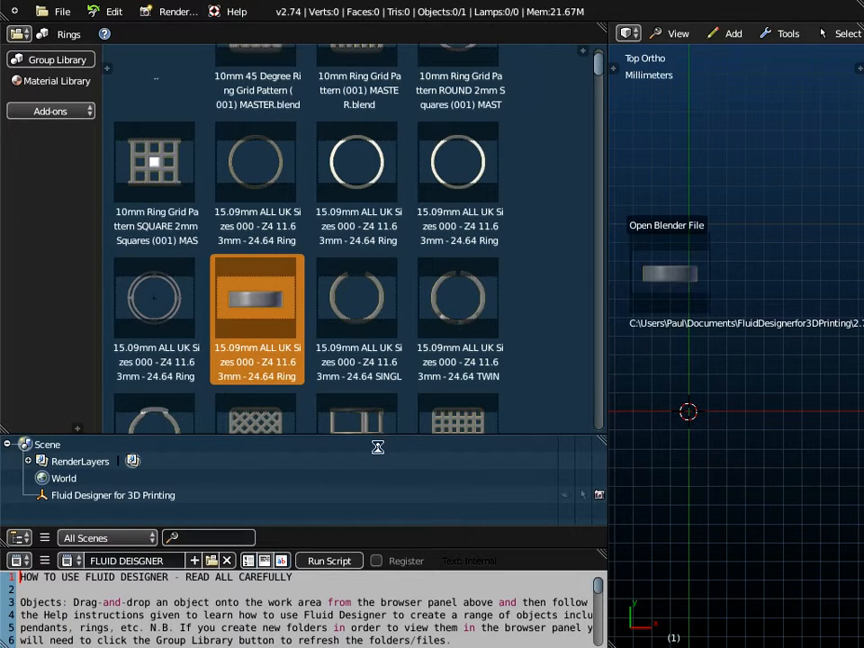
{"action": "scroll", "coordinate": [385, 357], "scroll_direction": "down", "scroll_amount": 3}
{"action": "middle_click_drag", "start_coordinate": [420, 409], "coordinate": [347, 508]}
{"action": "scroll", "coordinate": [494, 389], "scroll_direction": "up", "scroll_amount": 2}
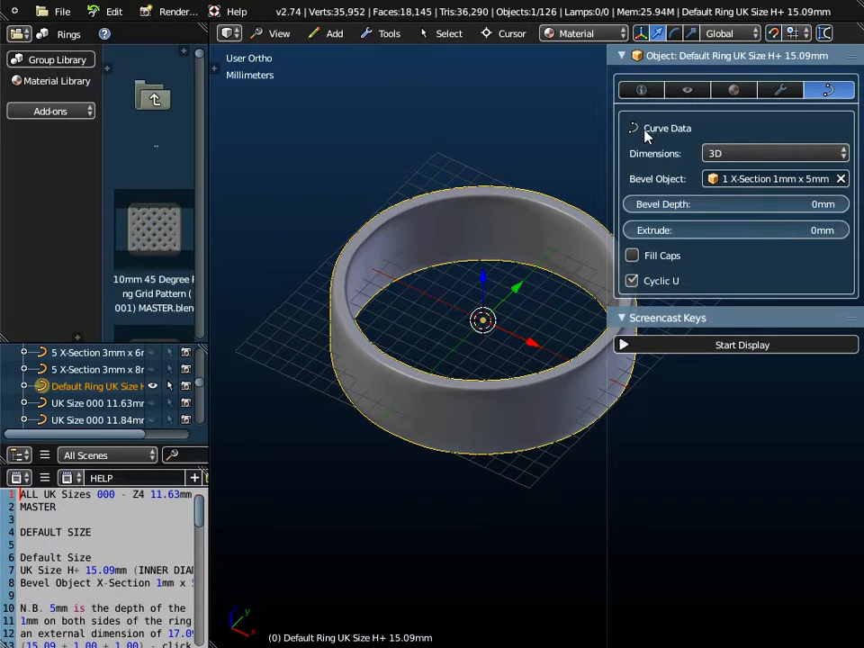
Check the default ring's dimensions, remove its bevel object in the curve data, and hide the Default Ring UK Size H+ 15.09mm.
{"action": "left_click", "coordinate": [643, 92]}
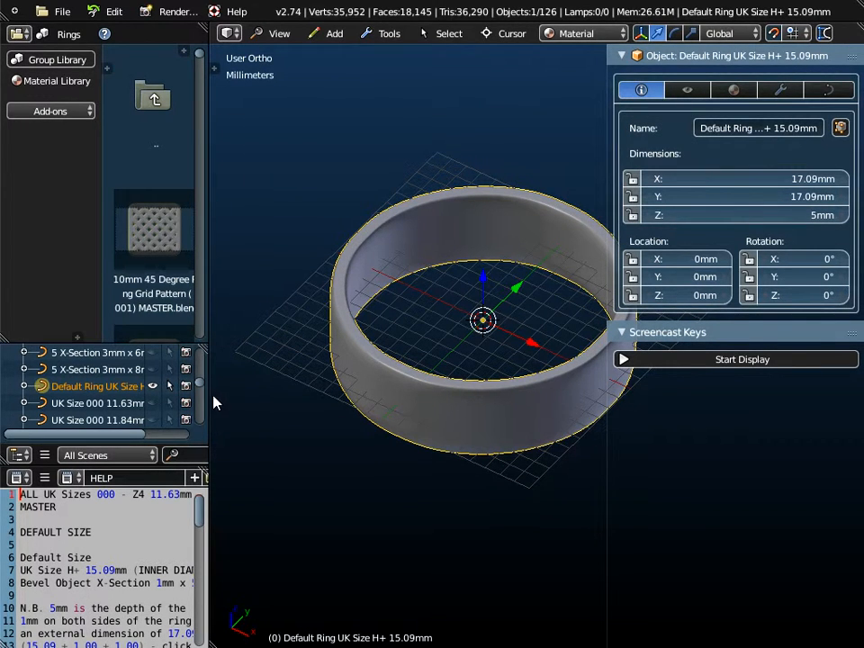
{"action": "left_click_drag", "start_coordinate": [212, 395], "coordinate": [290, 405]}
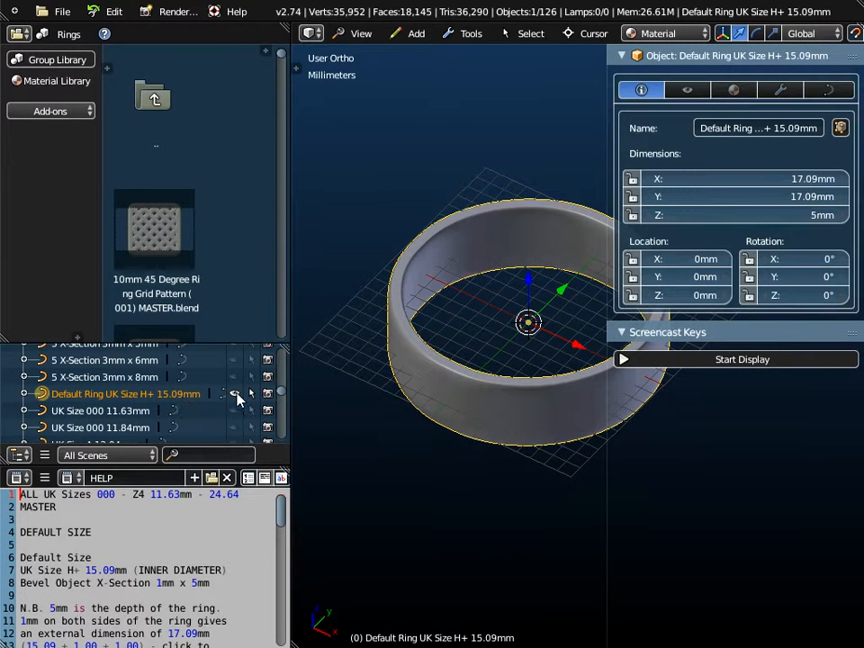
{"action": "left_click", "coordinate": [831, 90]}
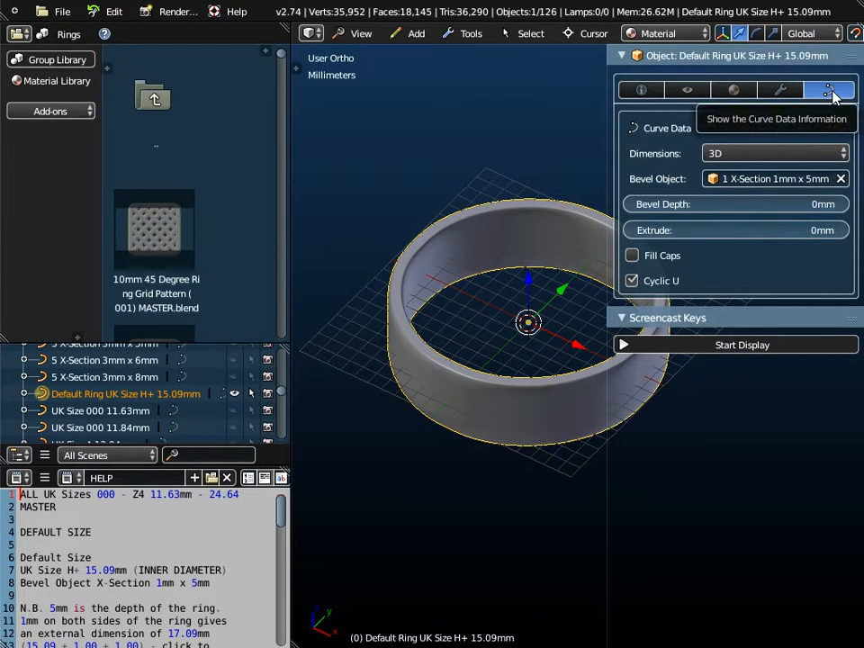
{"action": "left_click", "coordinate": [842, 179]}
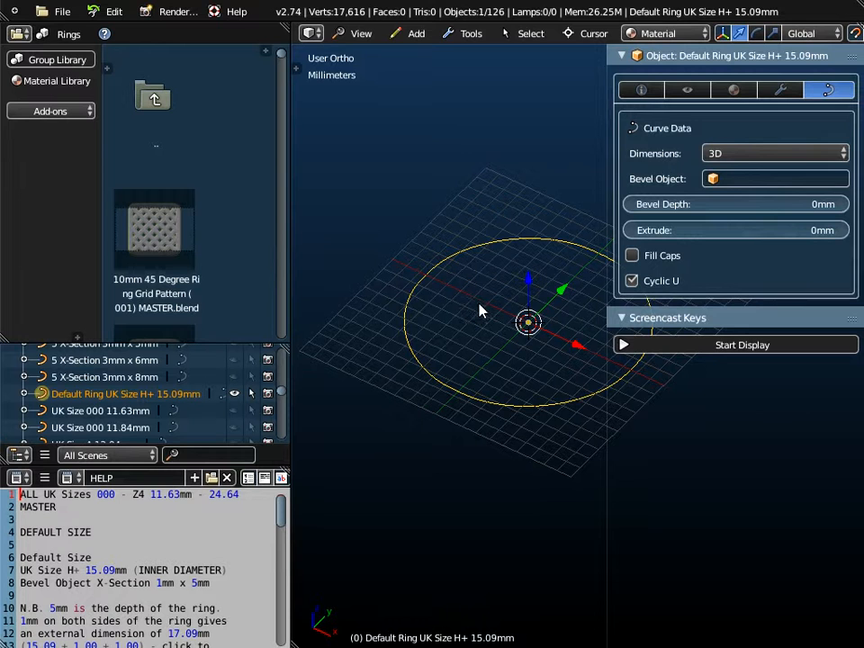
{"action": "left_click", "coordinate": [234, 396]}
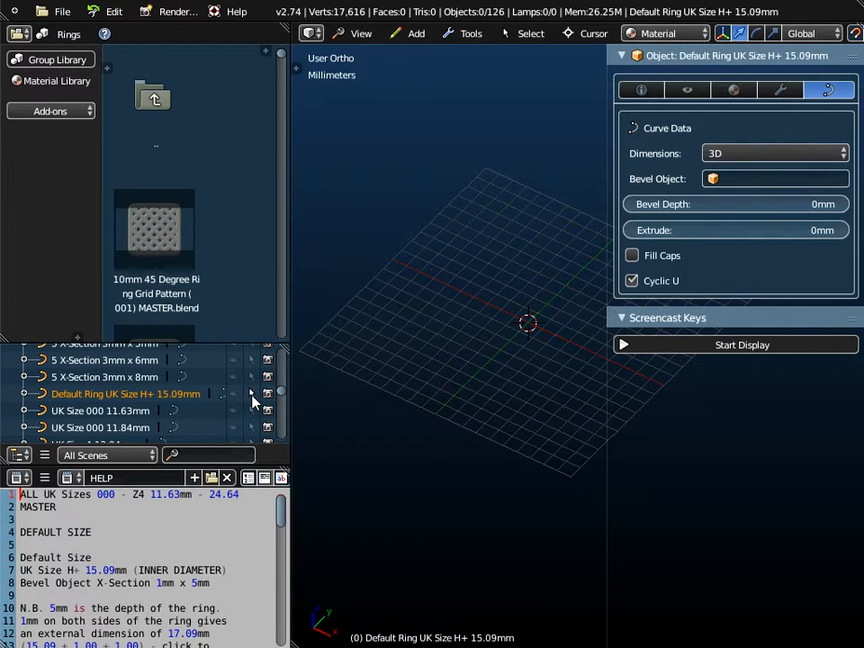
Make the UK Size P+ 18.14mm curve visible and selectable, and select it.
{"action": "scroll", "coordinate": [207, 399], "scroll_direction": "down", "scroll_amount": 15}
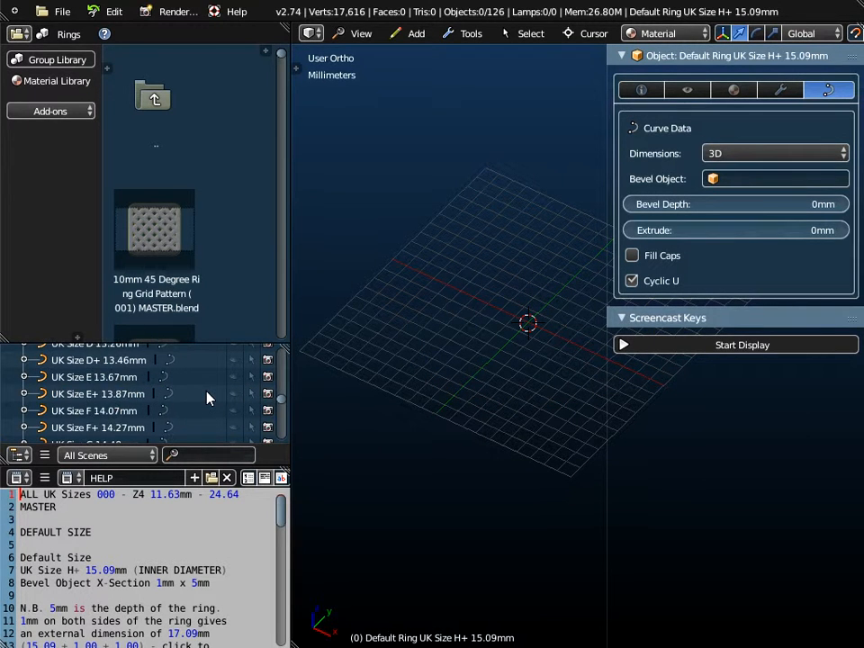
{"action": "scroll", "coordinate": [207, 399], "scroll_direction": "down", "scroll_amount": 5}
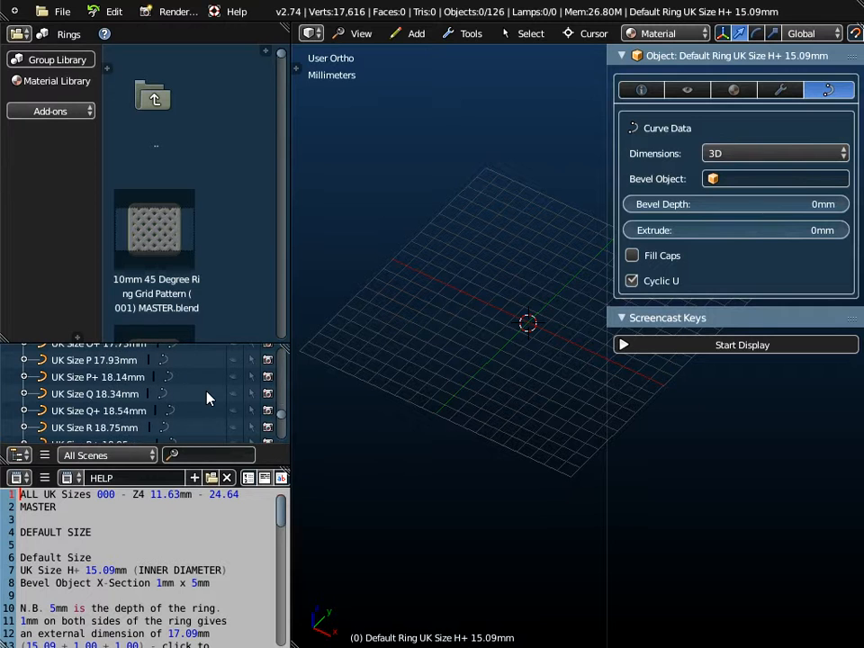
{"action": "left_click", "coordinate": [235, 377]}
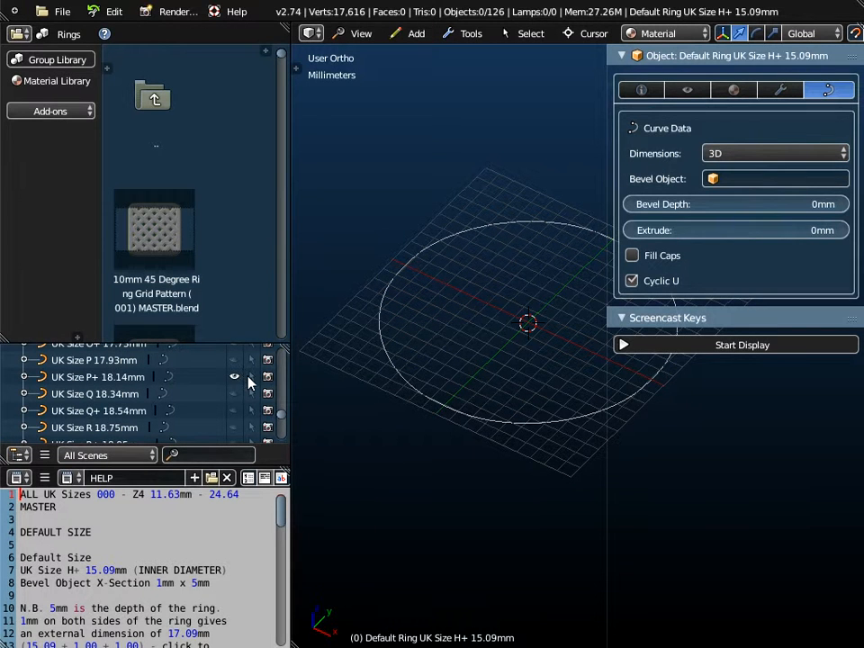
{"action": "left_click", "coordinate": [90, 379]}
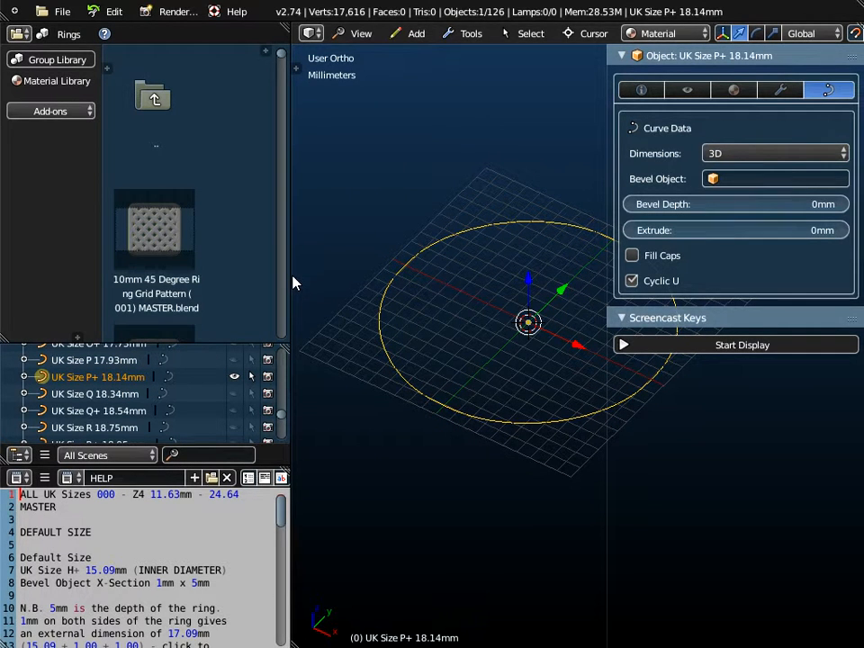
Show the size P+ circle in front view with a wider viewport, and start the Screencast Keys display.
{"action": "left_click_drag", "start_coordinate": [290, 278], "coordinate": [213, 278]}
{"action": "scroll", "coordinate": [326, 345], "scroll_direction": "down", "scroll_amount": 1}
{"action": "middle_click_drag", "start_coordinate": [339, 359], "coordinate": [350, 297]}
{"action": "left_click", "coordinate": [292, 36]}
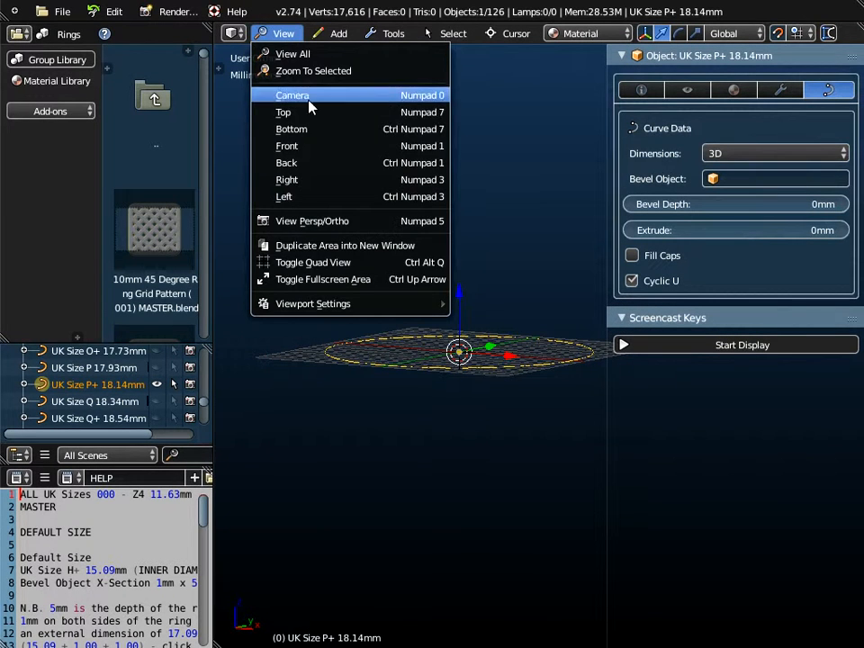
{"action": "left_click", "coordinate": [302, 145]}
{"action": "scroll", "coordinate": [389, 325], "scroll_direction": "down", "scroll_amount": 2}
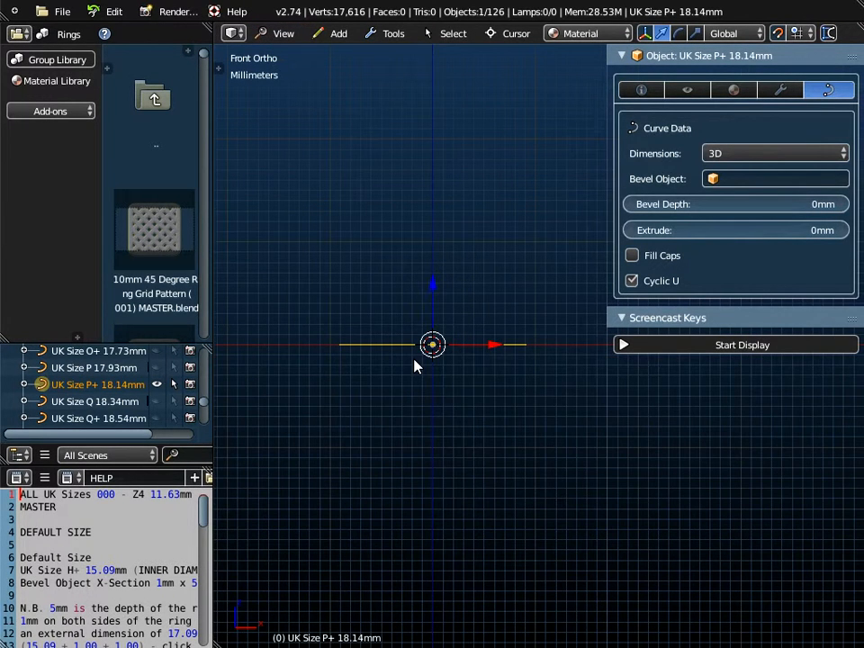
{"action": "left_click", "coordinate": [780, 350]}
{"action": "left_click", "coordinate": [764, 319]}
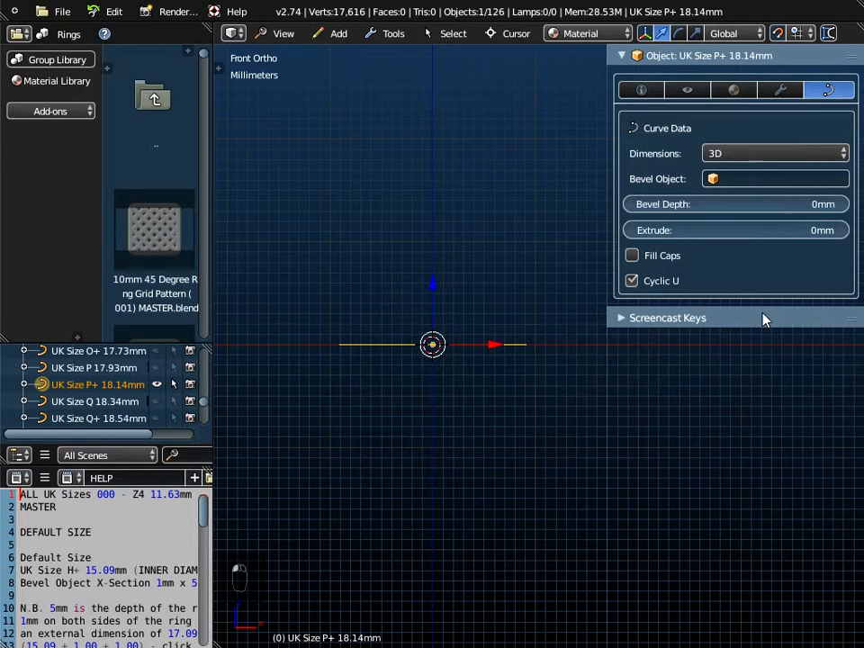
Duplicate the UK Size P+ 18.14mm circle and place the copy 10 mm above it along Z.
{"action": "scroll", "coordinate": [504, 402], "scroll_direction": "down", "scroll_amount": 3}
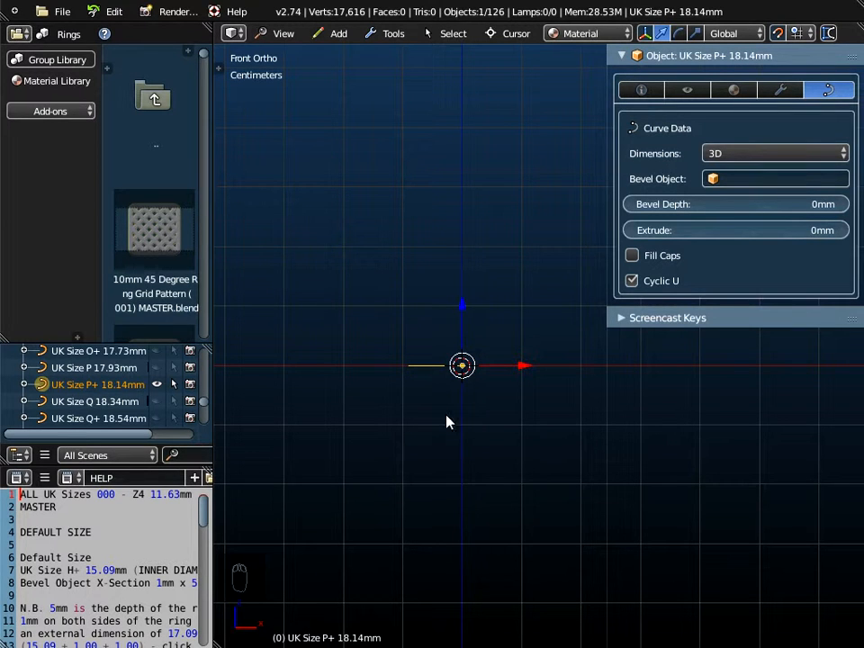
{"action": "left_click", "coordinate": [393, 35]}
{"action": "mouse_move", "coordinate": [378, 52]}
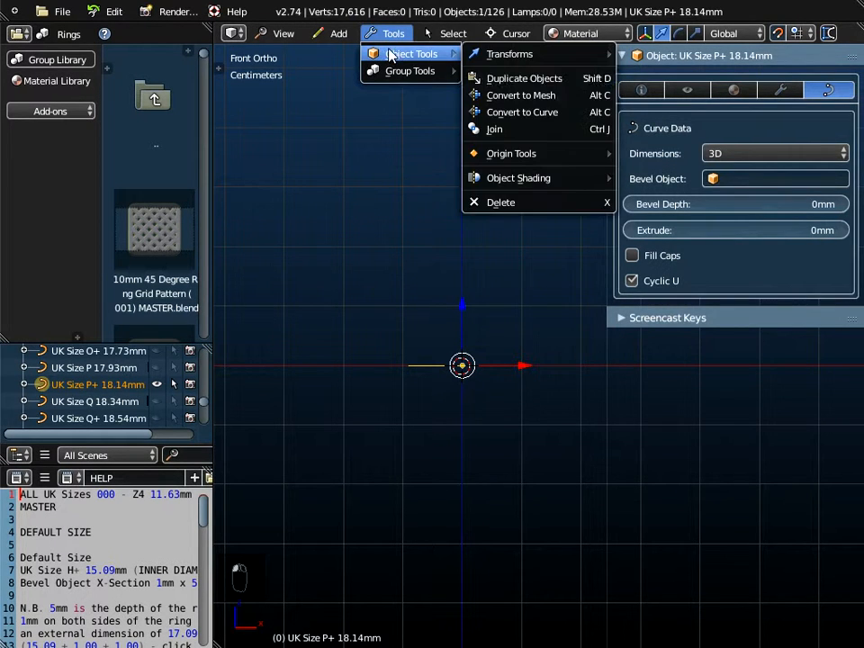
{"action": "left_click", "coordinate": [501, 81]}
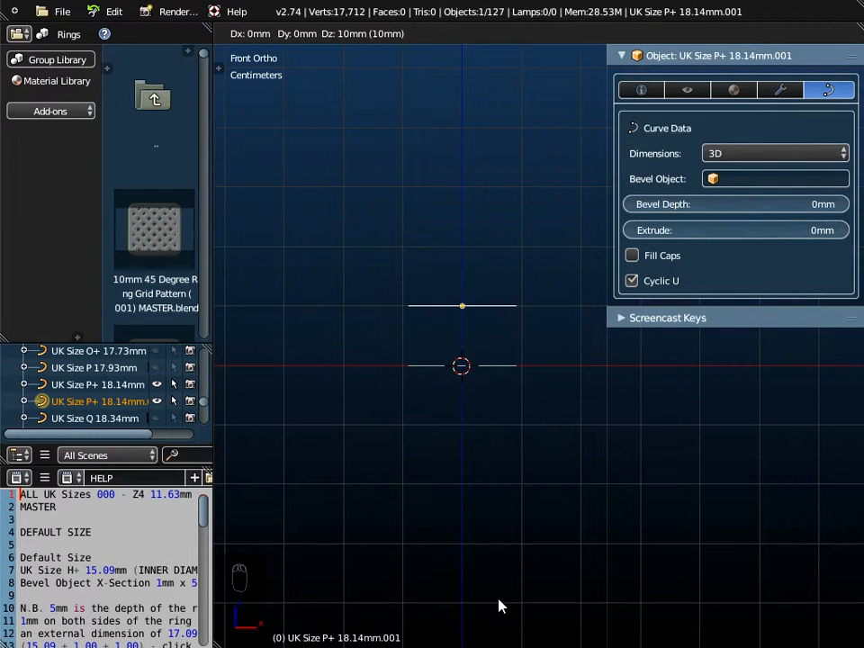
{"action": "key", "text": "Return"}
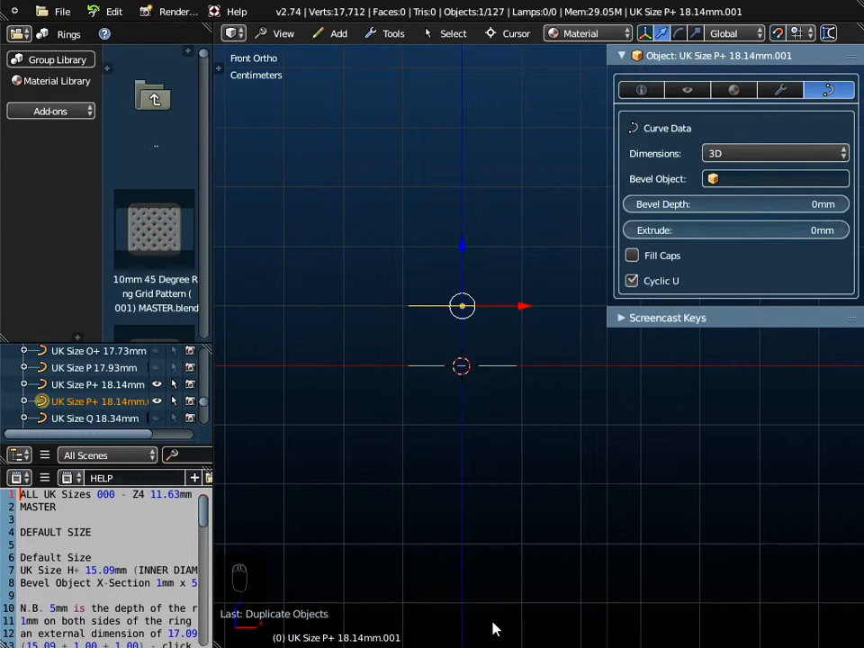
Duplicate the upper circle and place the new copy below the original circle at the same vertical spacing.
{"action": "left_click", "coordinate": [393, 34]}
{"action": "mouse_move", "coordinate": [410, 54]}
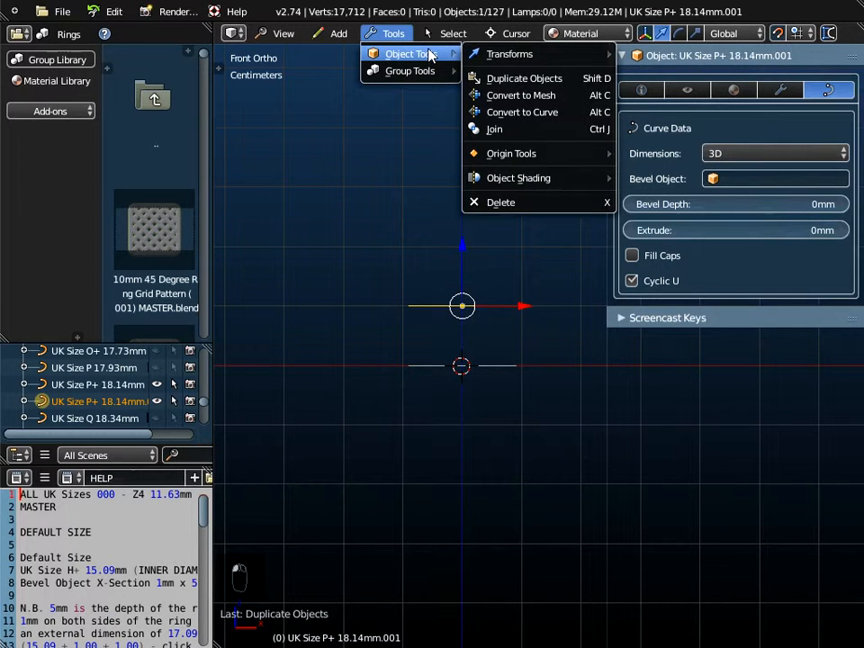
{"action": "left_click", "coordinate": [510, 80]}
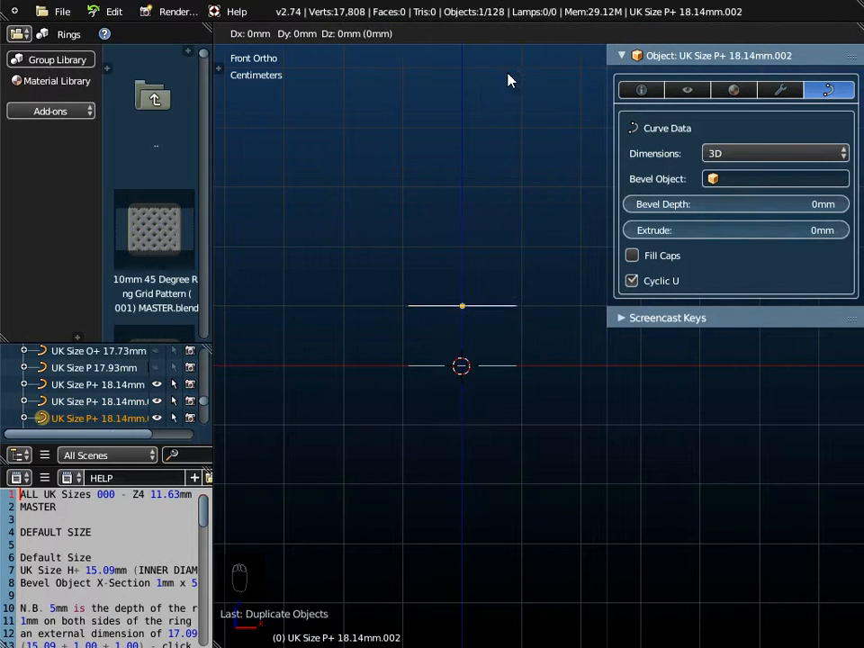
{"action": "left_click", "coordinate": [511, 195]}
{"action": "middle_click_drag", "start_coordinate": [499, 258], "coordinate": [430, 403]}
Enlarge the object list and select the original circle and its two copies in turn to identify each, ending on the original.
{"action": "right_click", "coordinate": [420, 392]}
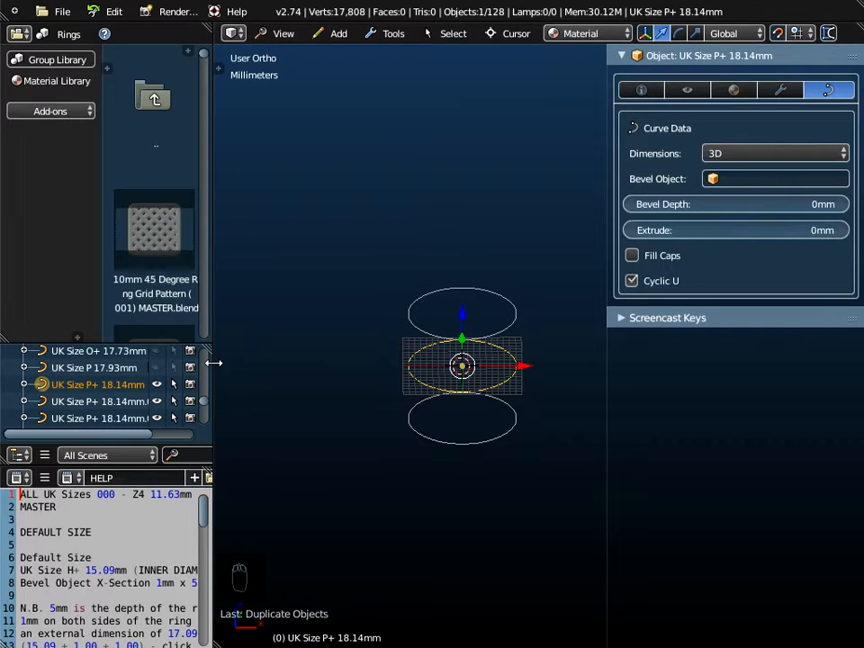
{"action": "left_click_drag", "start_coordinate": [213, 361], "coordinate": [256, 361]}
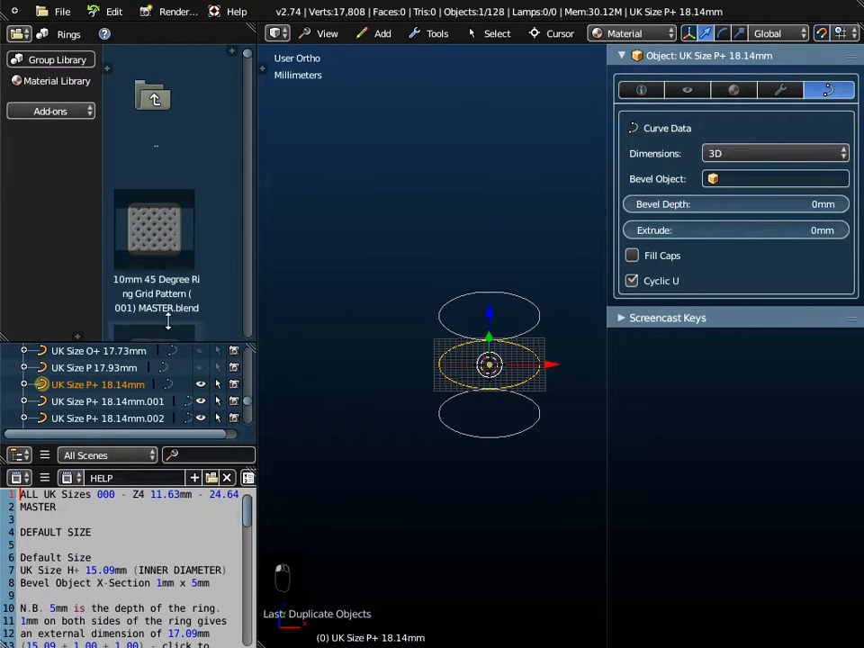
{"action": "left_click_drag", "start_coordinate": [167, 320], "coordinate": [168, 252]}
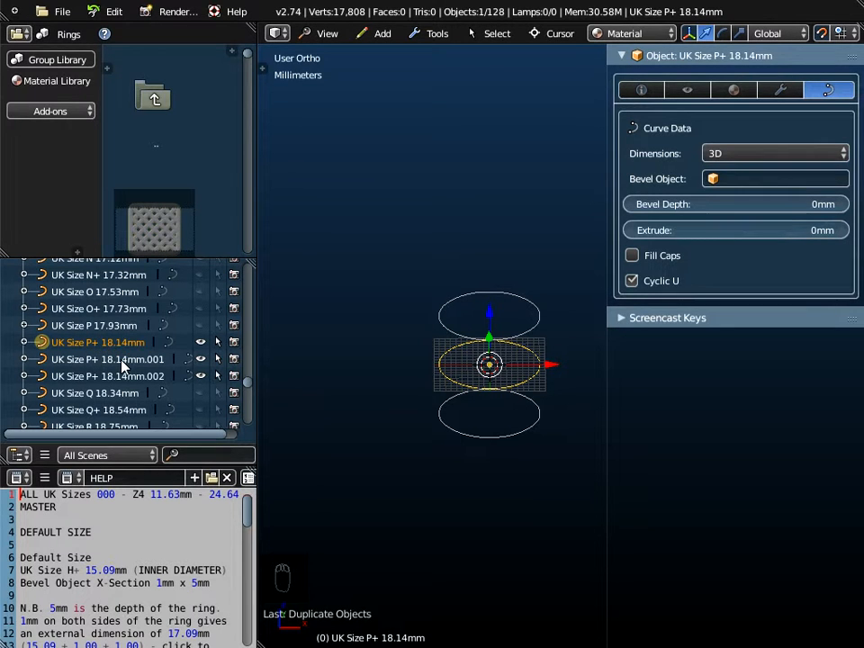
{"action": "left_click", "coordinate": [162, 361]}
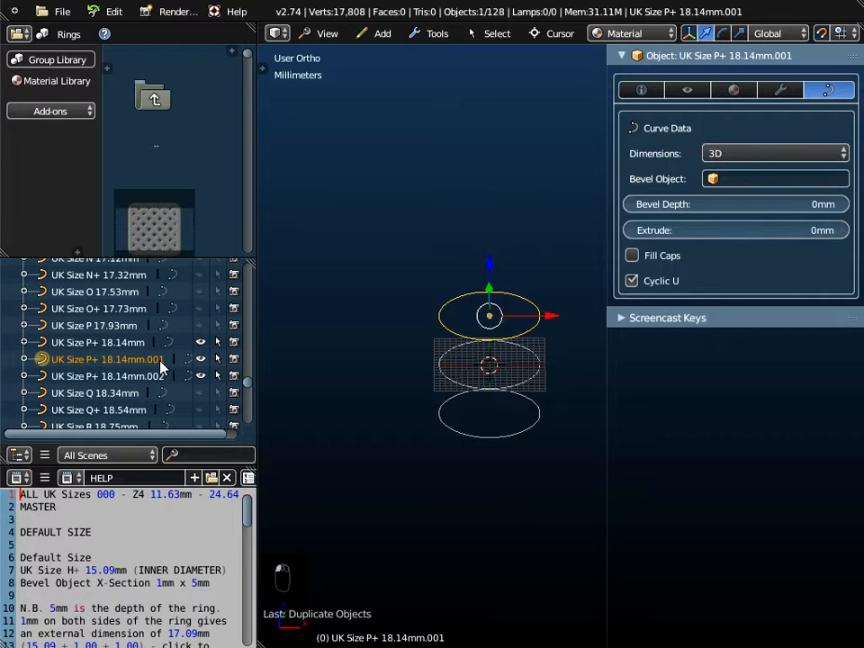
{"action": "left_click", "coordinate": [150, 379]}
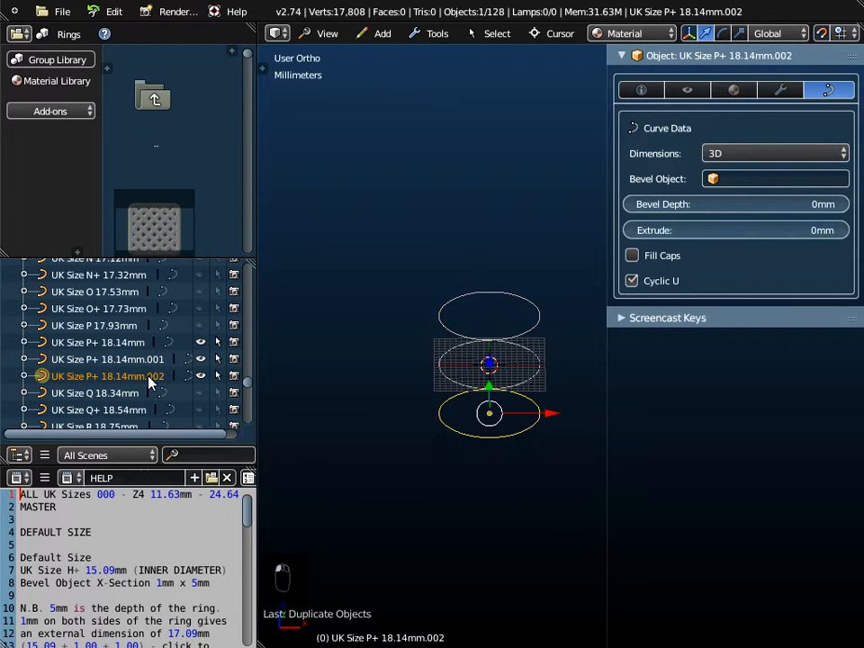
{"action": "left_click", "coordinate": [120, 343]}
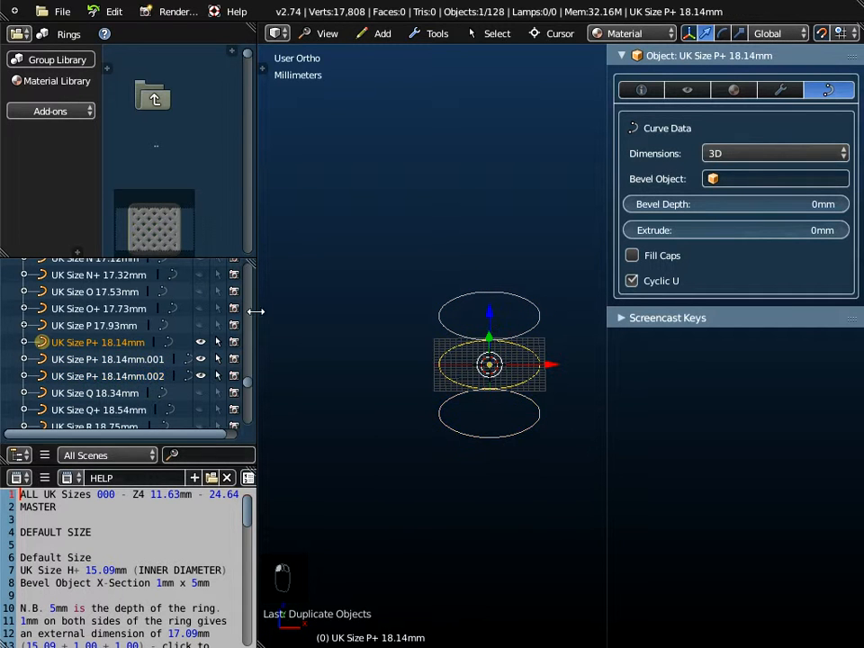
Widen the 3D viewport and show the three size P+ circles in top orthographic view.
{"action": "left_click_drag", "start_coordinate": [257, 330], "coordinate": [206, 329]}
{"action": "middle_click_drag", "start_coordinate": [328, 469], "coordinate": [310, 491]}
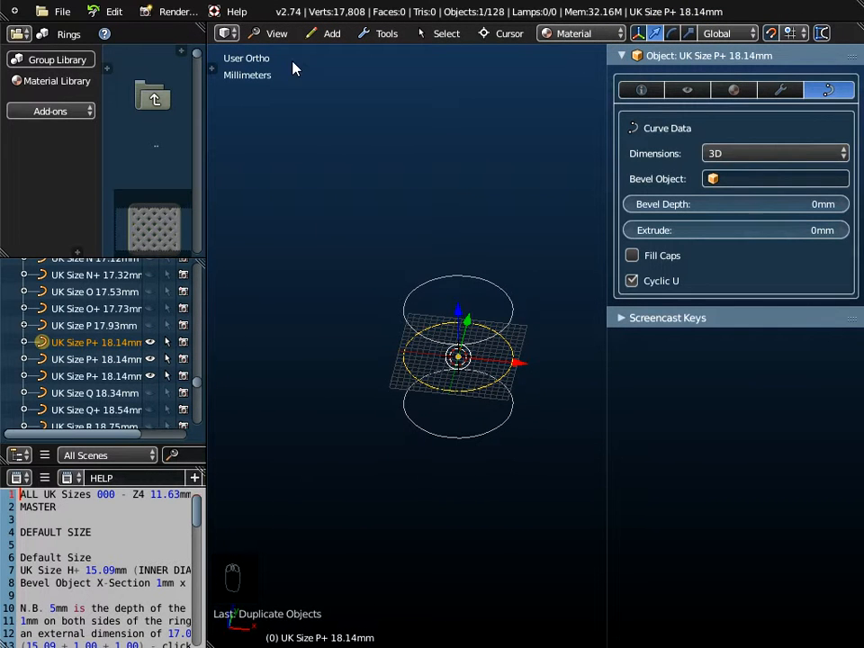
{"action": "left_click", "coordinate": [278, 34]}
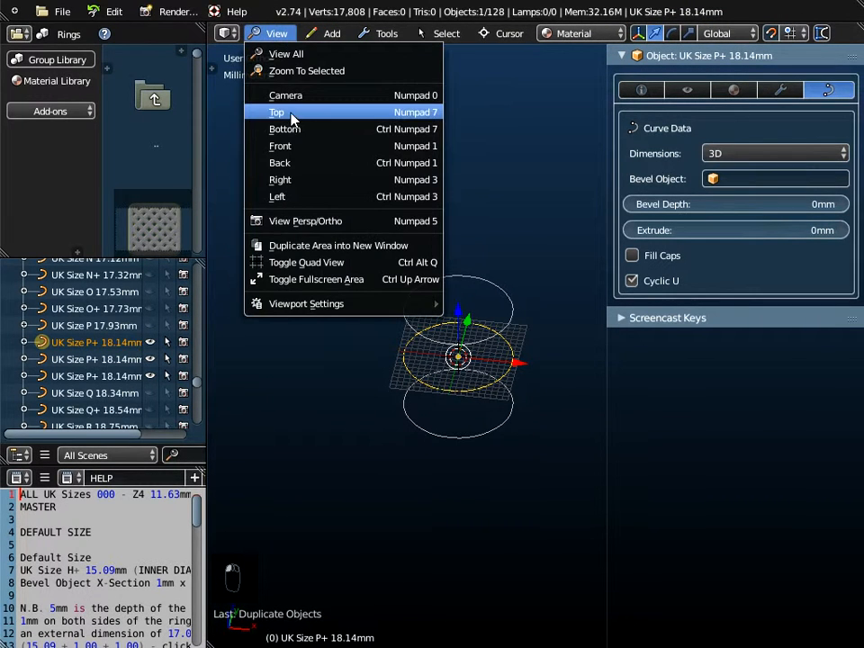
{"action": "left_click", "coordinate": [292, 118]}
{"action": "scroll", "coordinate": [475, 372], "scroll_direction": "up", "scroll_amount": 3}
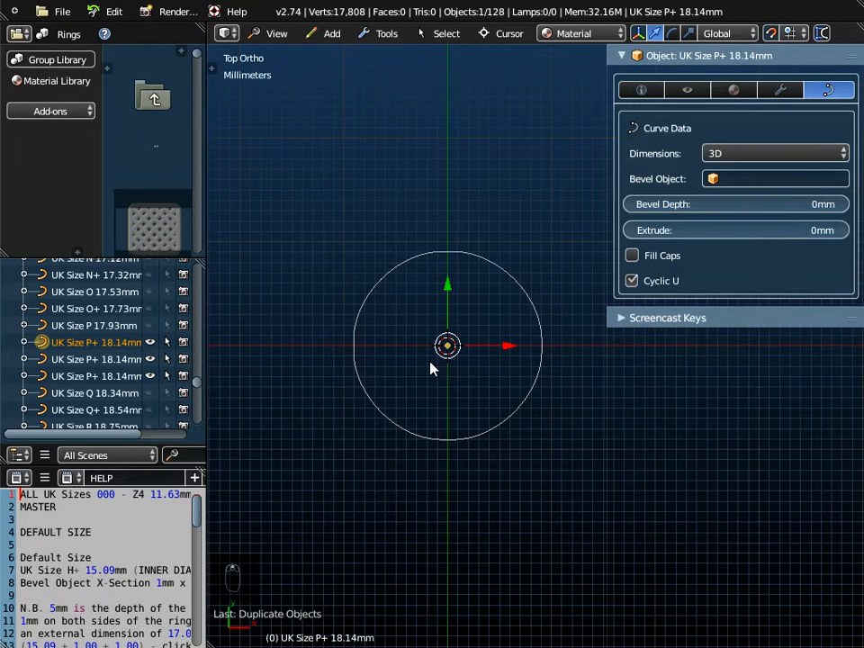
{"action": "scroll", "coordinate": [459, 361], "scroll_direction": "up", "scroll_amount": 4}
{"action": "scroll", "coordinate": [460, 363], "scroll_direction": "up", "scroll_amount": 2}
{"action": "scroll", "coordinate": [459, 363], "scroll_direction": "down", "scroll_amount": 1}
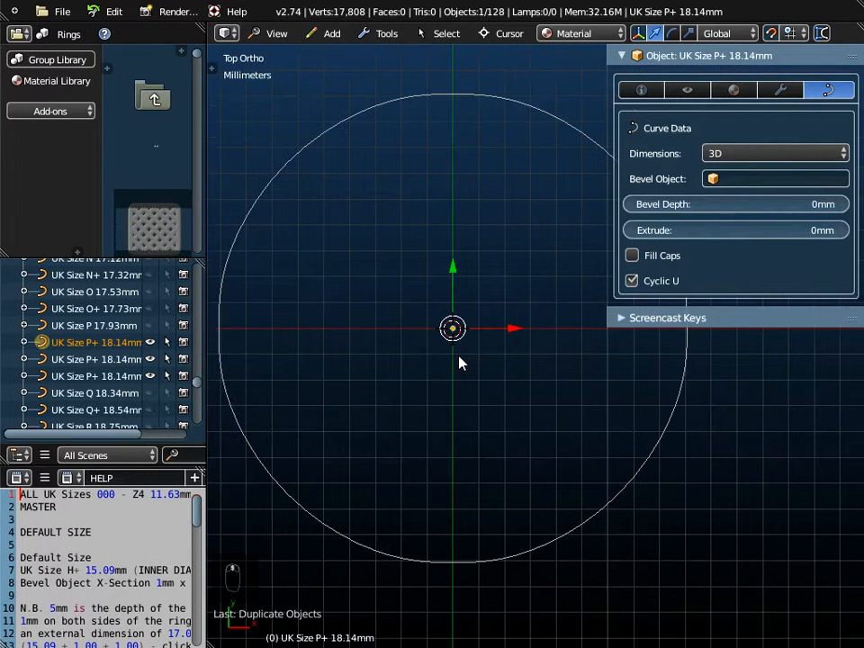
{"action": "scroll", "coordinate": [461, 371], "scroll_direction": "down", "scroll_amount": 6}
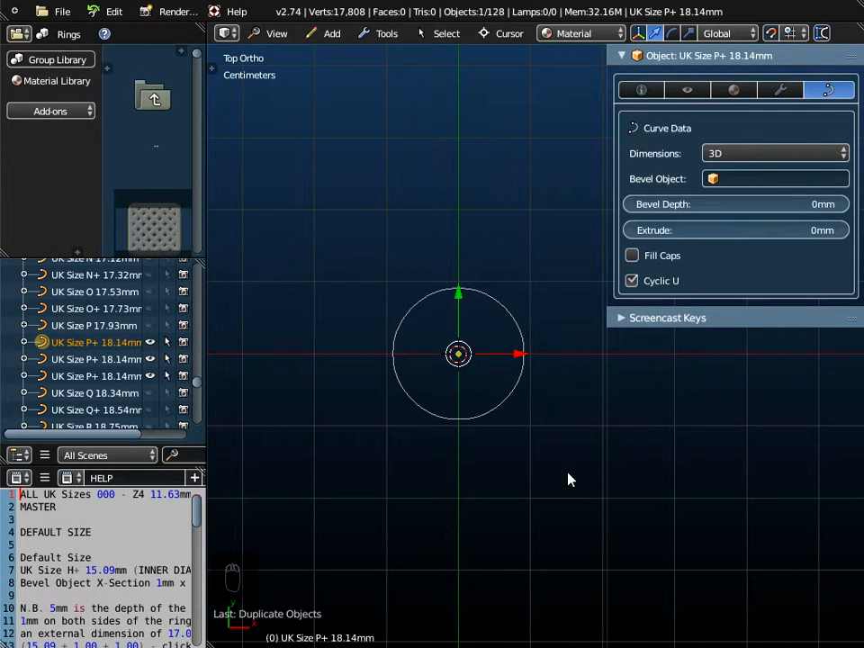
Append the object Harrington Font - P from the library folder Patterns - Alphabet Harrington Font.
{"action": "left_click", "coordinate": [58, 11]}
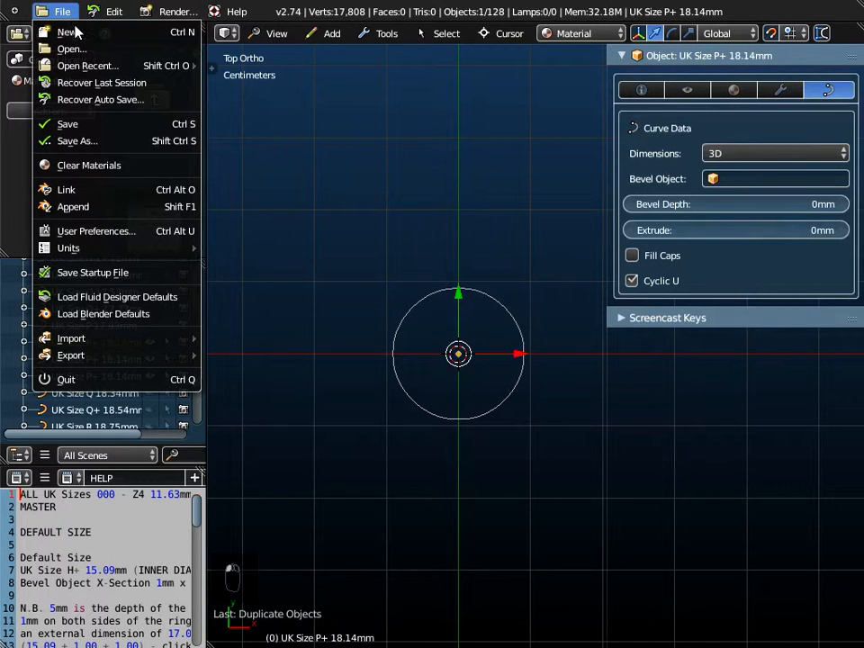
{"action": "left_click", "coordinate": [104, 209]}
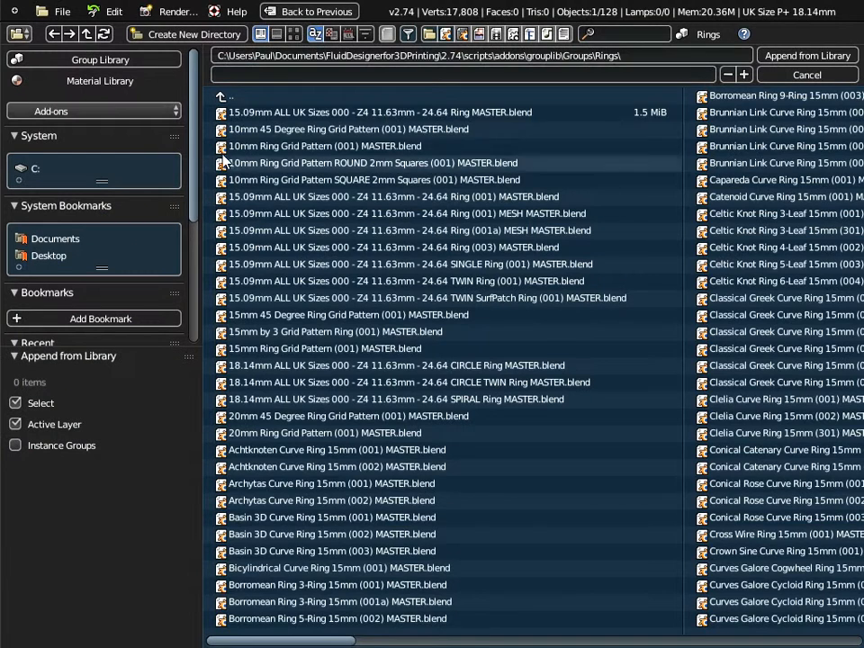
{"action": "left_click", "coordinate": [230, 97]}
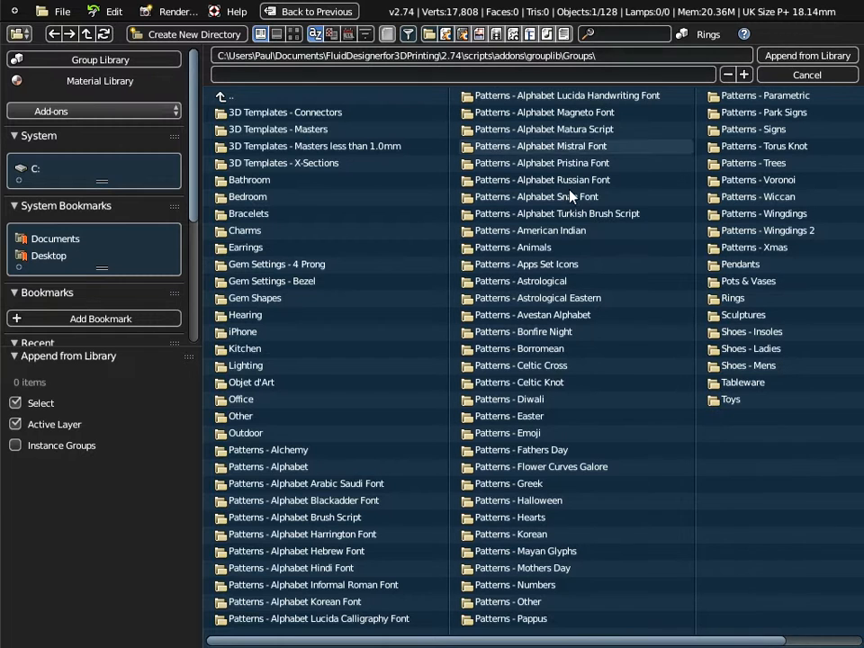
{"action": "left_click", "coordinate": [335, 540]}
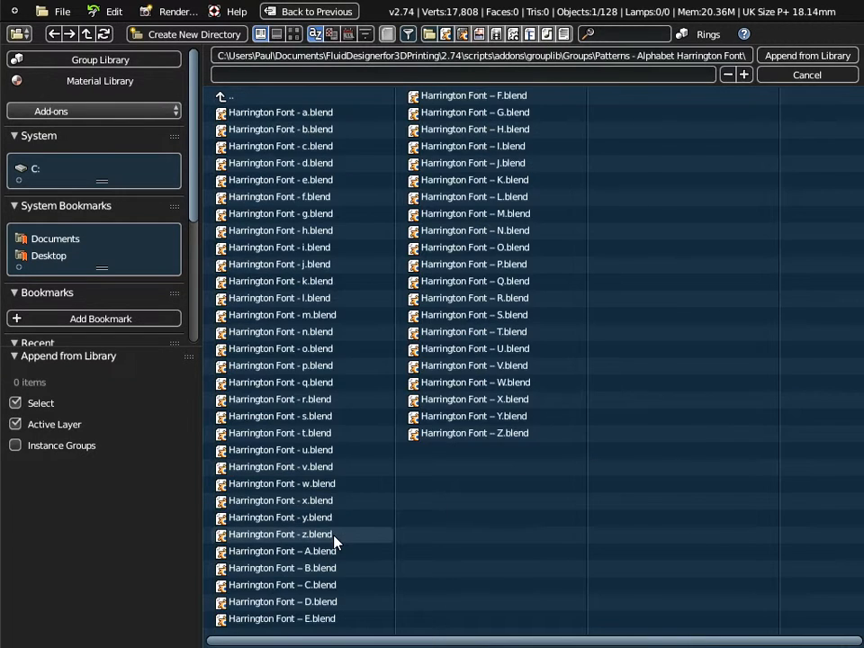
{"action": "left_click", "coordinate": [515, 266]}
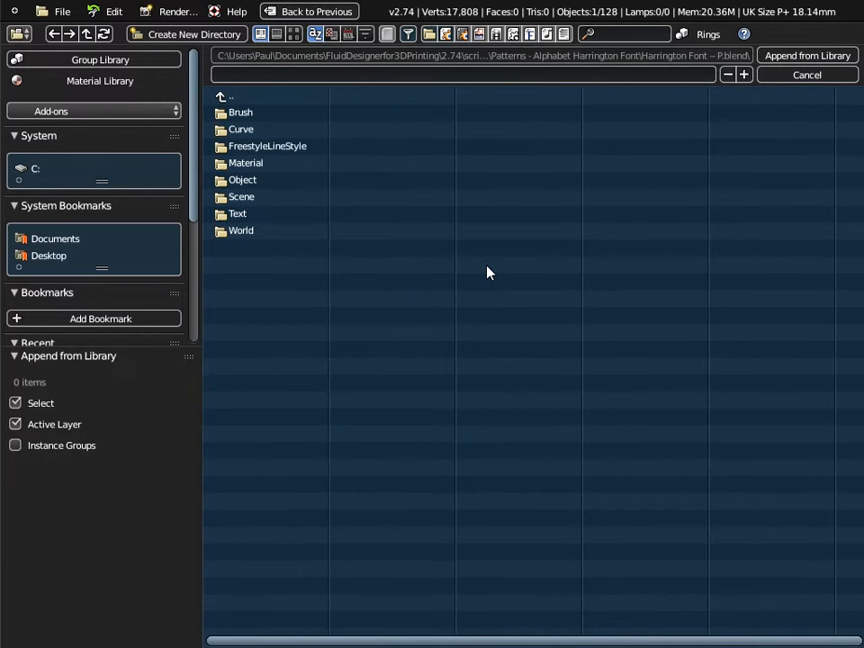
{"action": "left_click", "coordinate": [247, 181]}
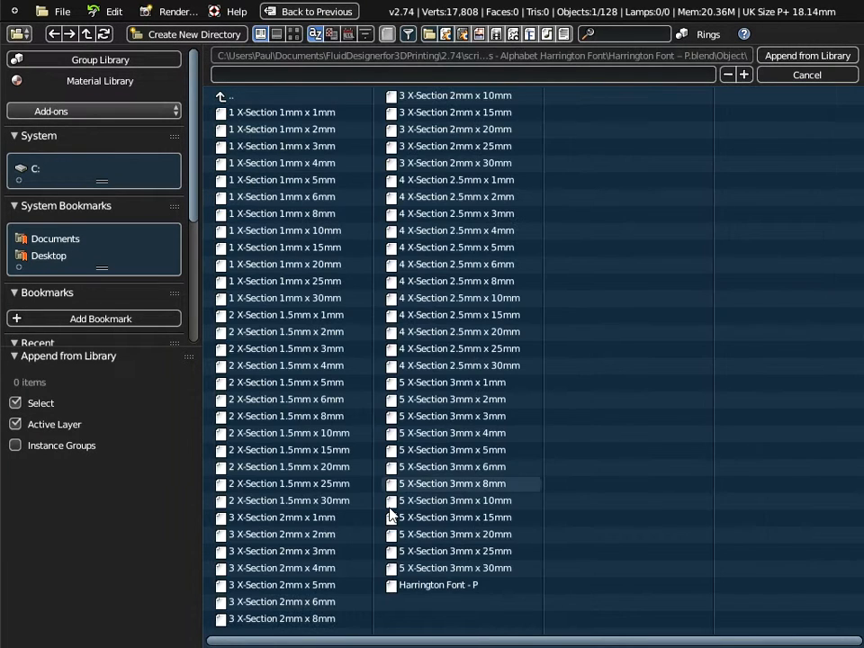
{"action": "left_click", "coordinate": [430, 585]}
{"action": "left_click", "coordinate": [811, 55]}
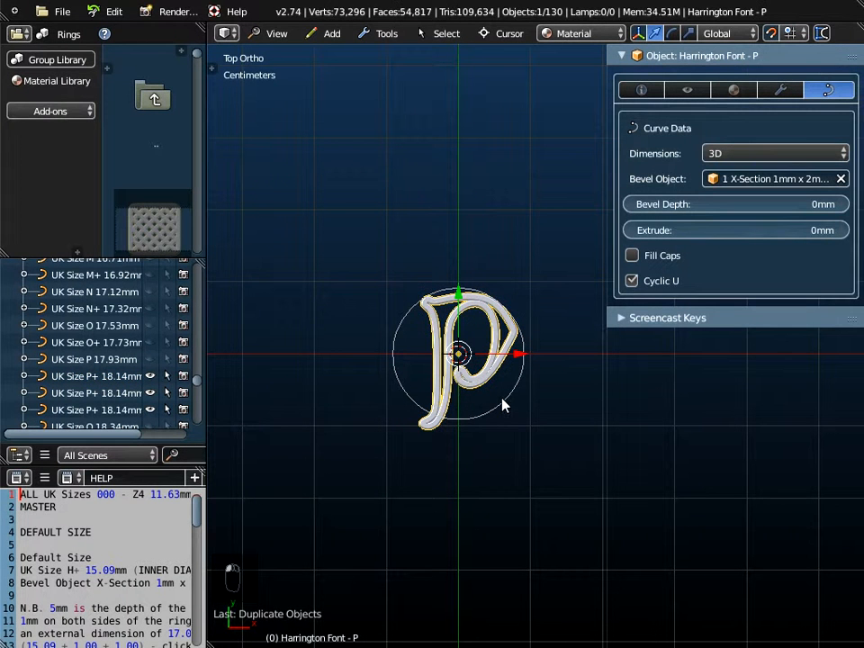
Append the object Harrington Font - A from its Harrington font file and move it about 10 mm along positive X.
{"action": "left_click", "coordinate": [70, 16]}
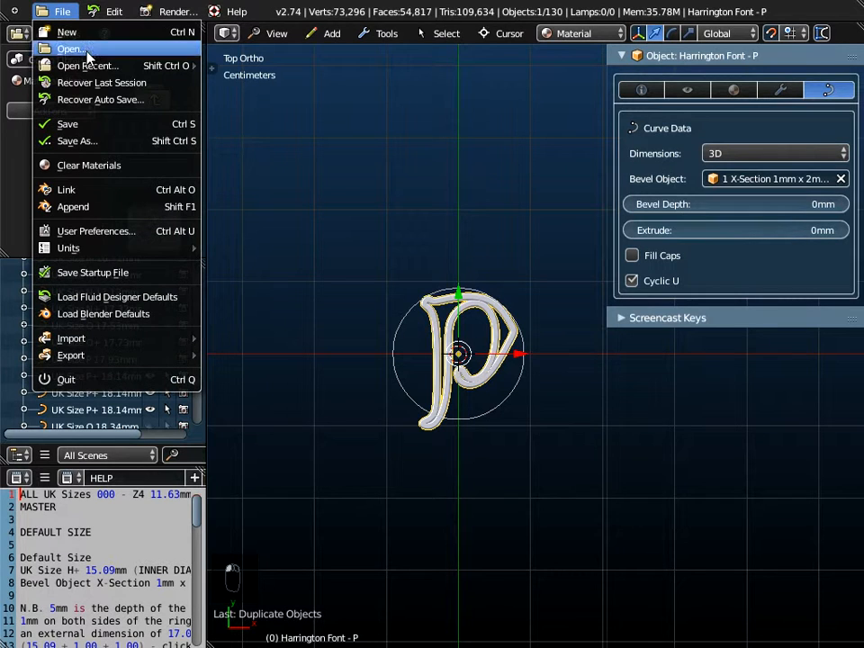
{"action": "left_click", "coordinate": [74, 206]}
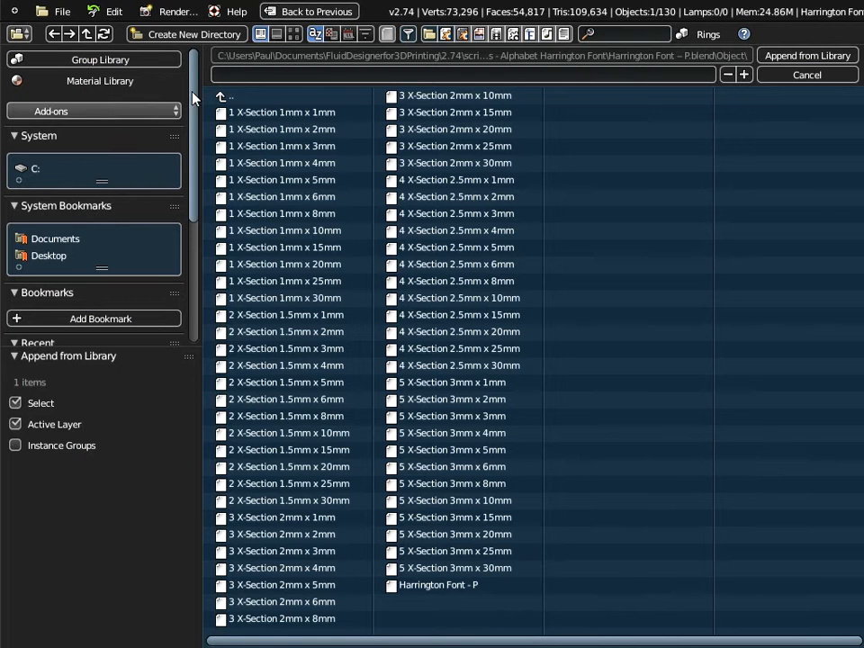
{"action": "left_click", "coordinate": [220, 97]}
{"action": "left_click", "coordinate": [220, 97]}
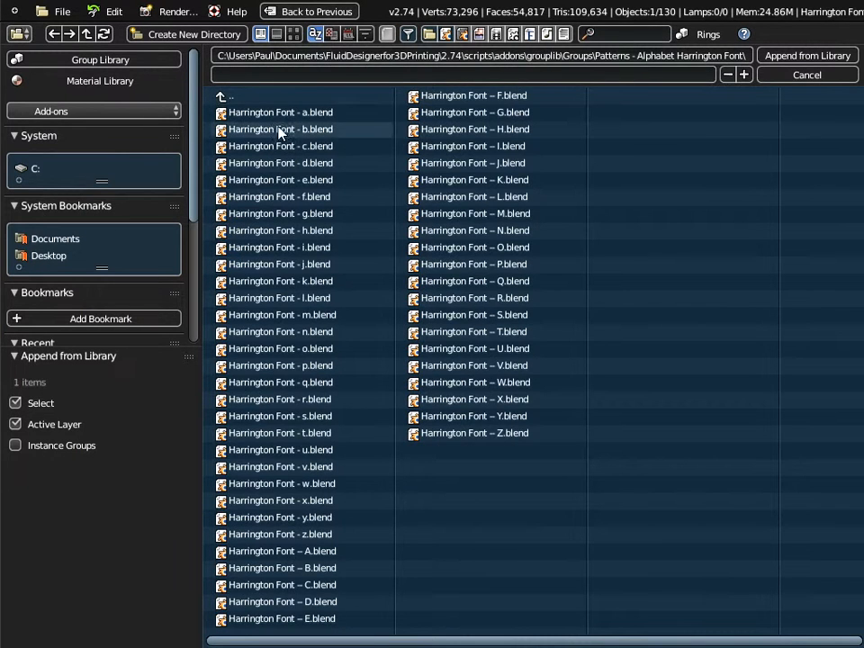
{"action": "left_click", "coordinate": [312, 554]}
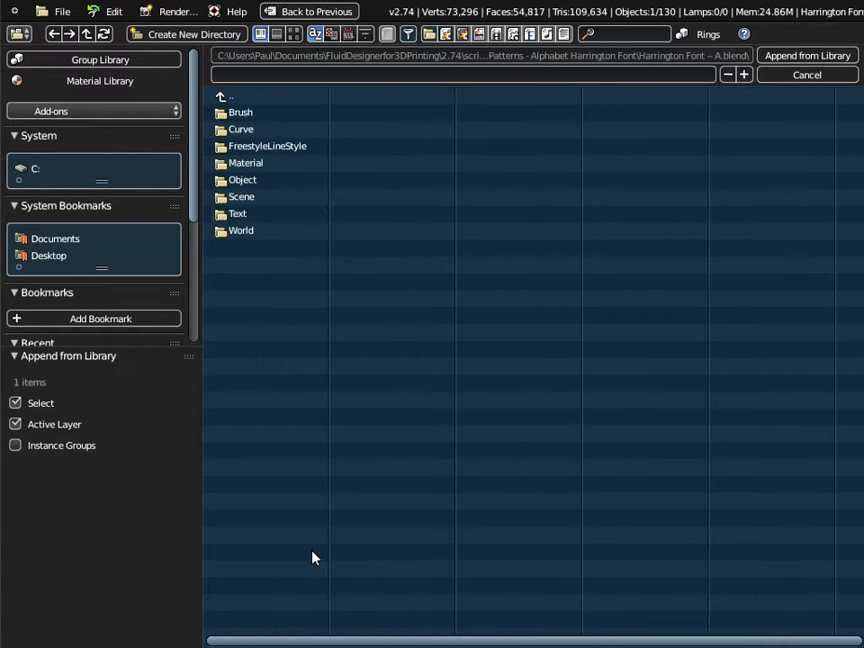
{"action": "left_click", "coordinate": [243, 180]}
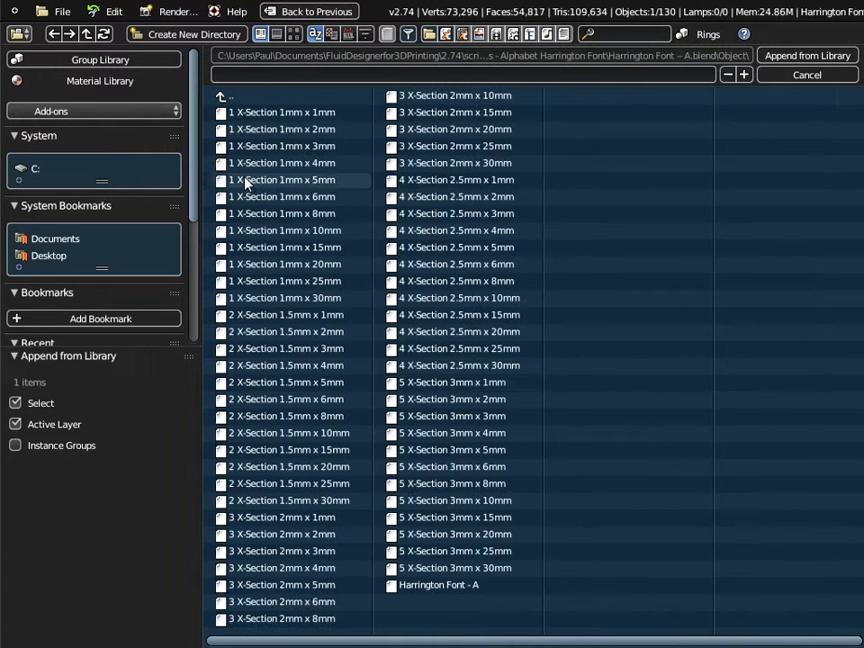
{"action": "left_click", "coordinate": [457, 583]}
{"action": "left_click", "coordinate": [800, 56]}
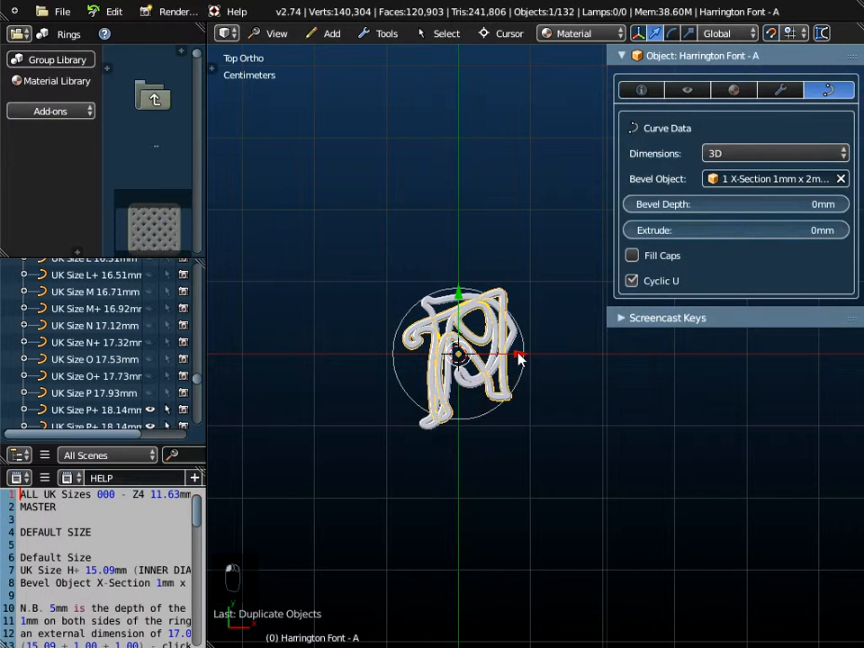
{"action": "key", "text": "g"}
{"action": "left_click", "coordinate": [534, 386]}
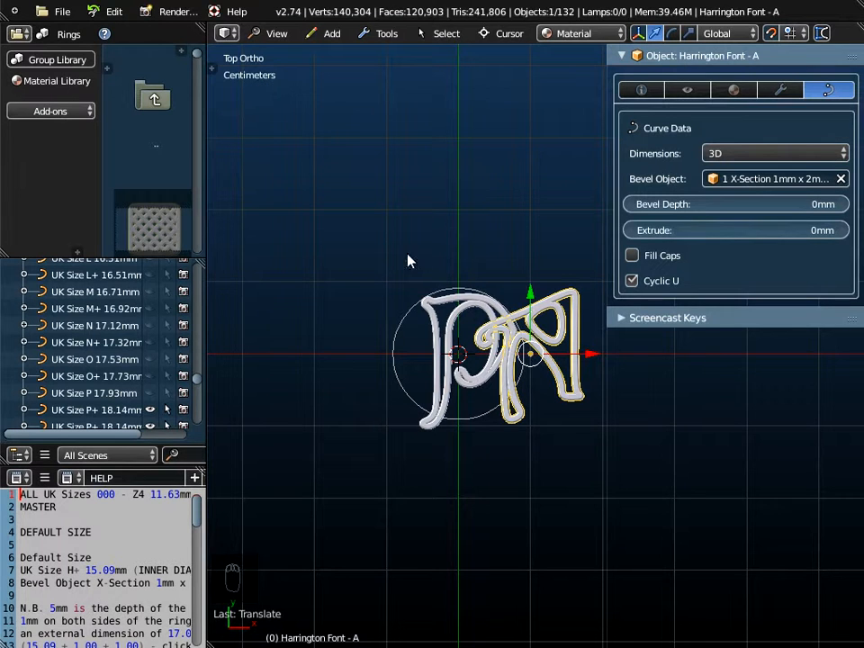
Append the object Harrington Font - U from its Harrington font file and move it about 20 mm along positive X.
{"action": "left_click", "coordinate": [63, 12]}
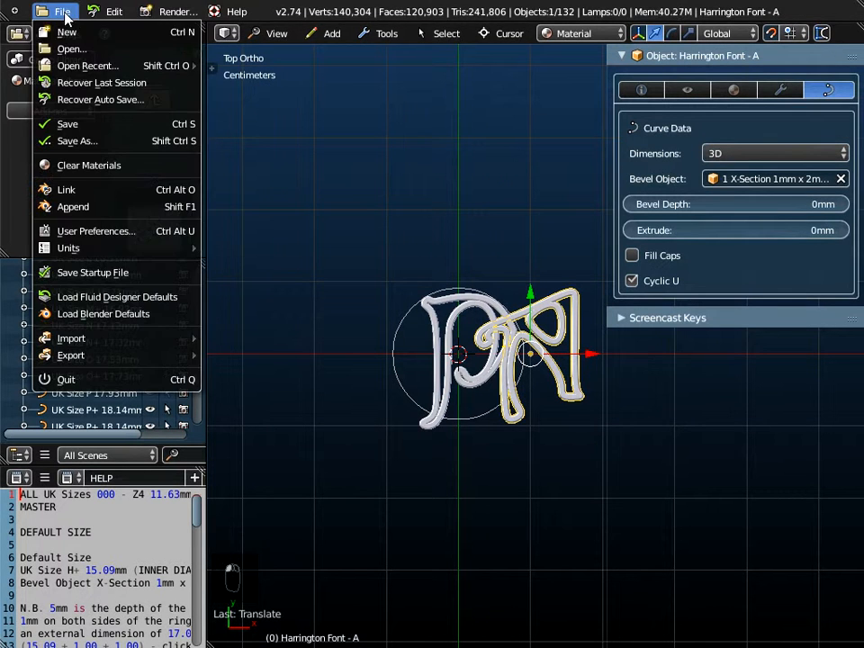
{"action": "left_click", "coordinate": [99, 206]}
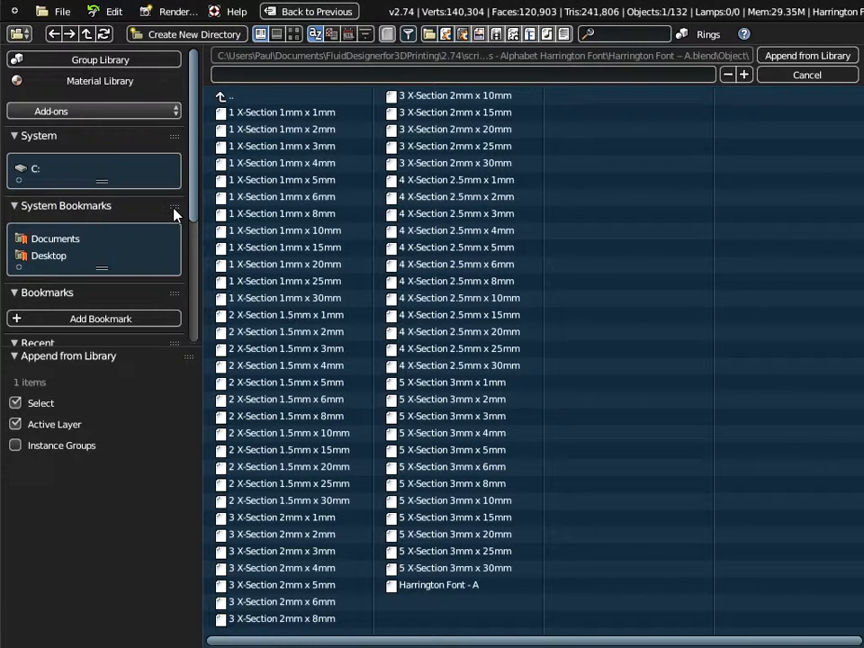
{"action": "left_click", "coordinate": [225, 98]}
{"action": "left_click", "coordinate": [225, 97]}
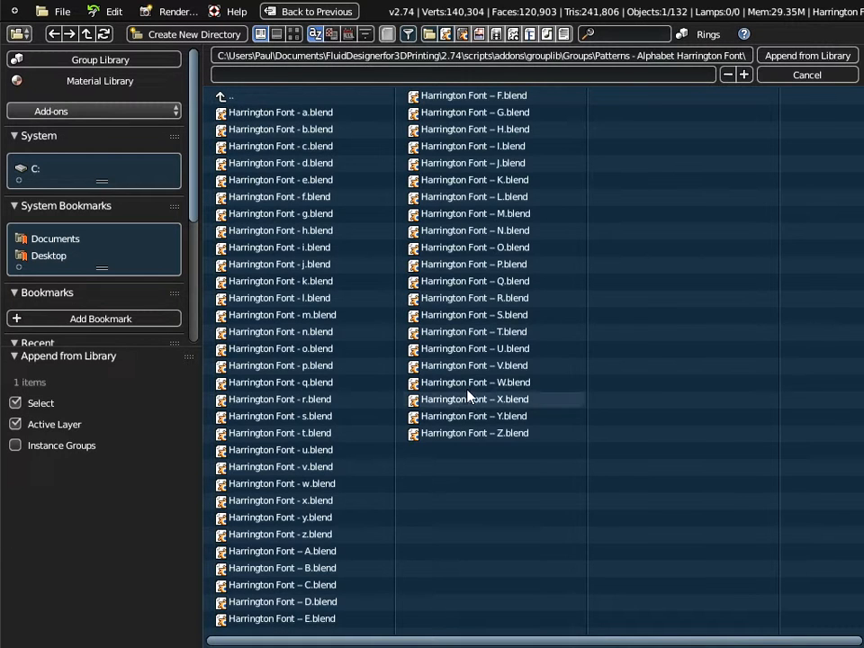
{"action": "left_click", "coordinate": [473, 349]}
{"action": "left_click", "coordinate": [247, 180]}
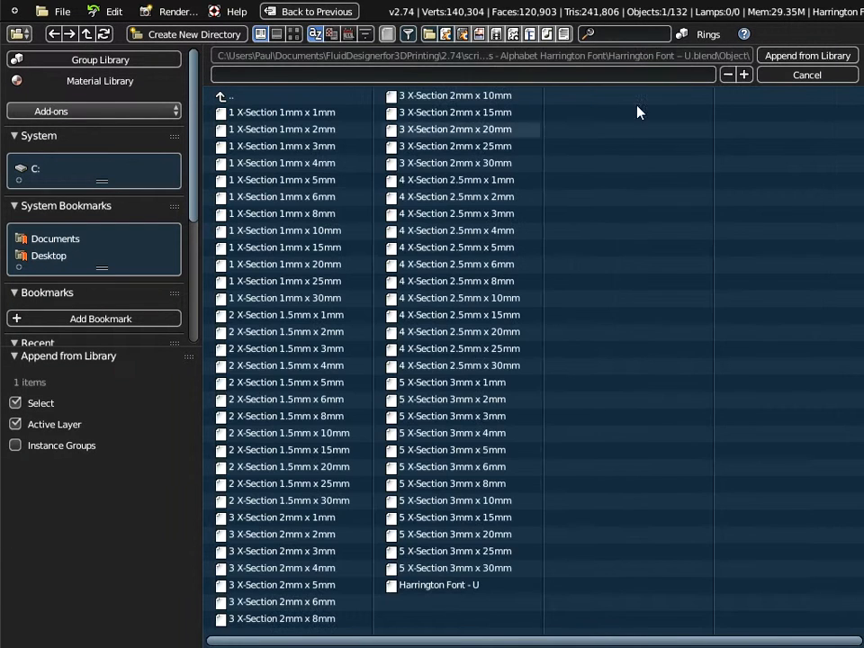
{"action": "left_click", "coordinate": [410, 586]}
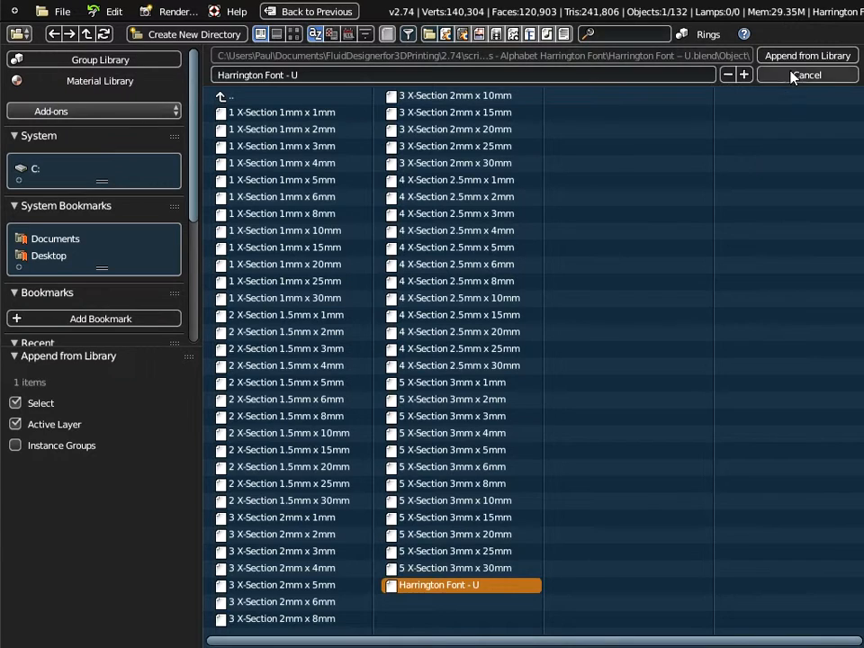
{"action": "left_click", "coordinate": [802, 58]}
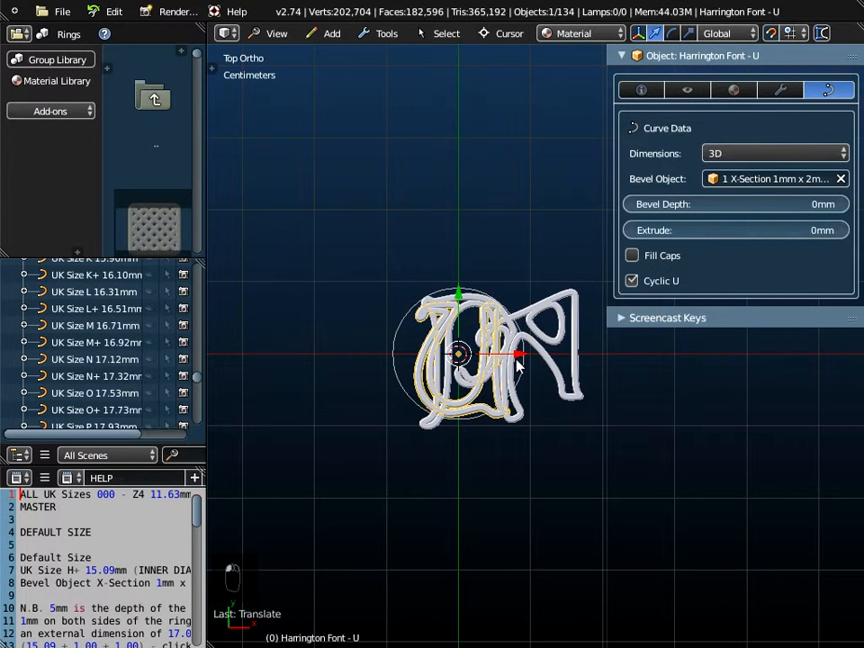
{"action": "key", "text": "g"}
{"action": "key", "text": "x"}
{"action": "left_click", "coordinate": [638, 358]}
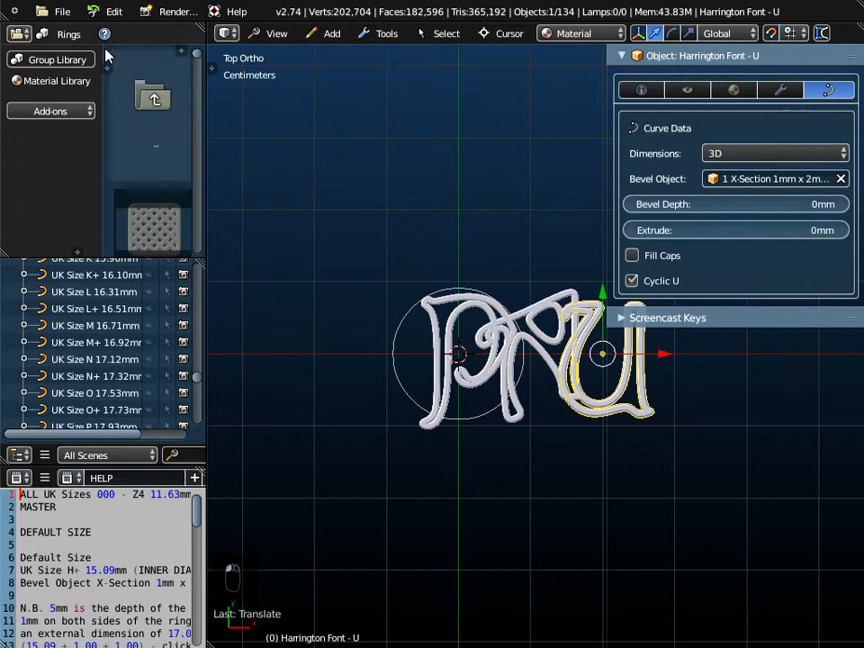
Append the object Harrington Font - L from its Harrington font file and move it about 30 mm along positive X.
{"action": "left_click", "coordinate": [59, 12]}
{"action": "left_click", "coordinate": [90, 207]}
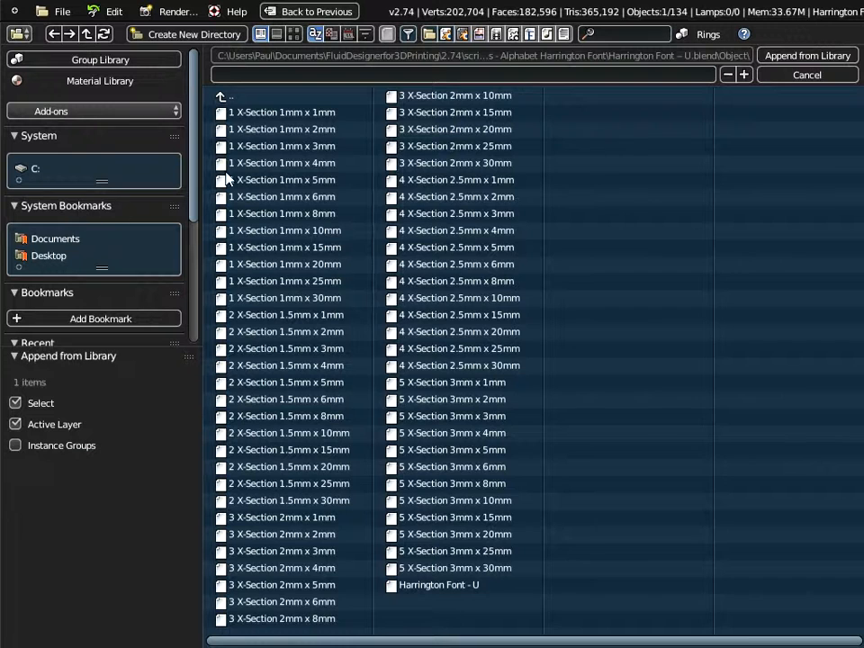
{"action": "left_click", "coordinate": [228, 97]}
{"action": "left_click", "coordinate": [228, 97]}
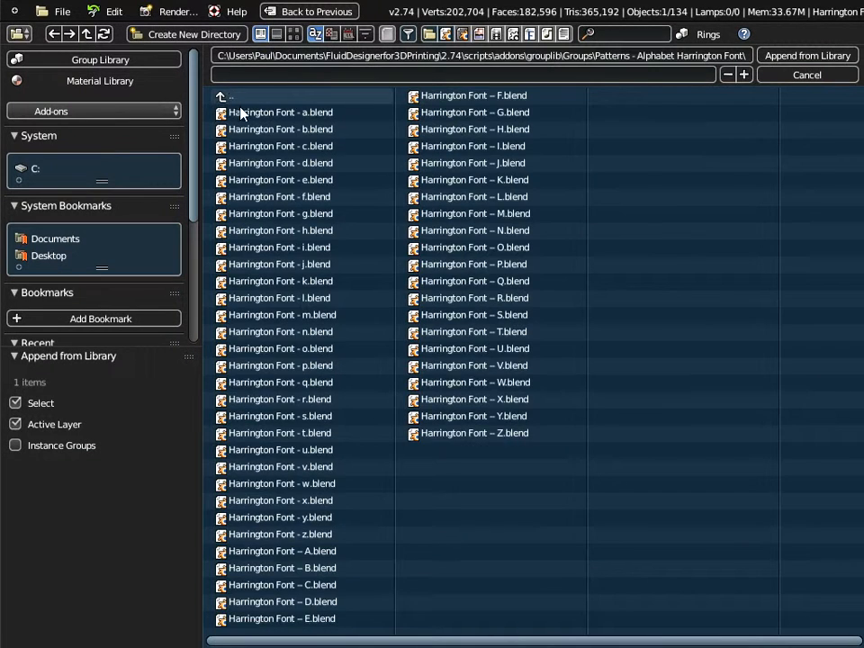
{"action": "left_click", "coordinate": [487, 196]}
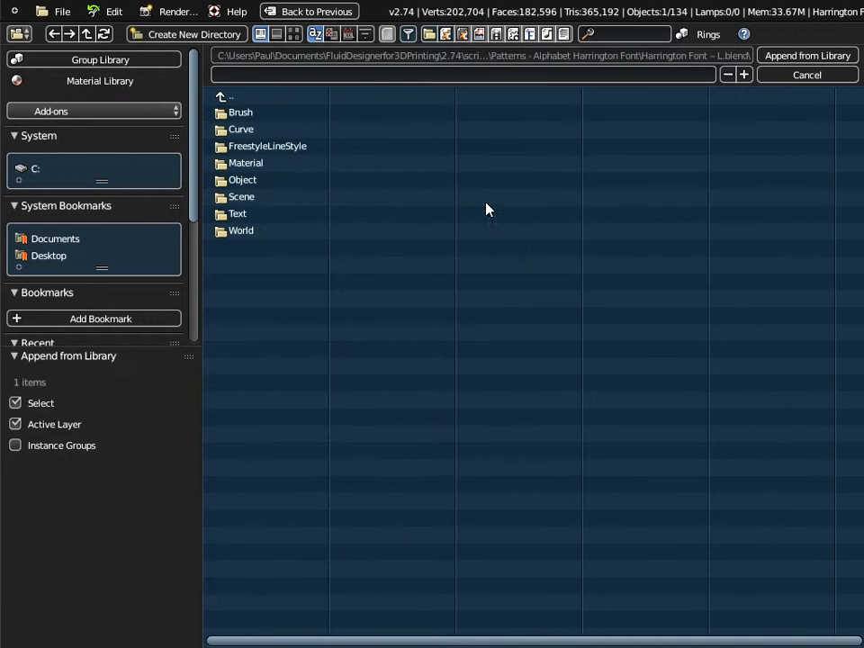
{"action": "left_click", "coordinate": [285, 180]}
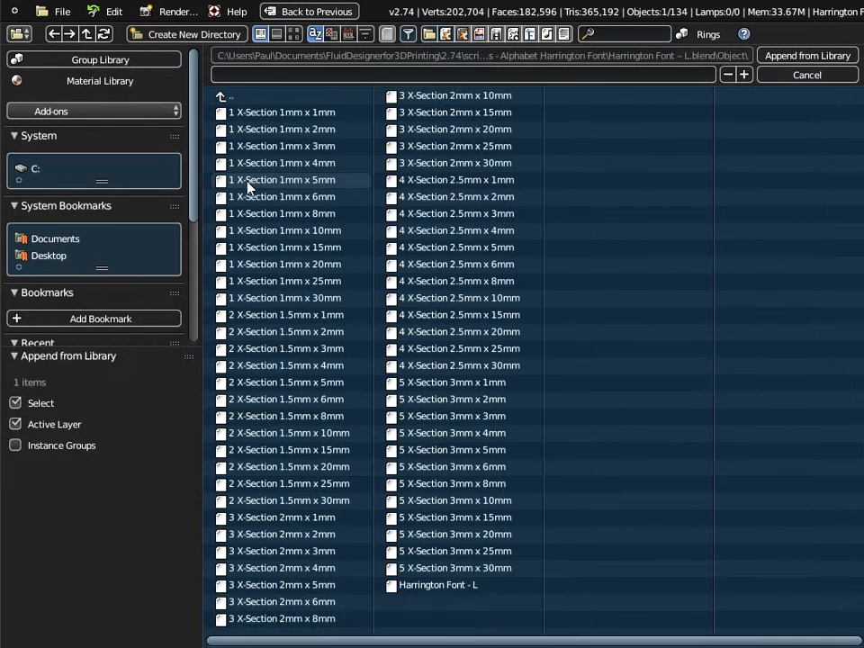
{"action": "left_click", "coordinate": [427, 585]}
{"action": "left_click", "coordinate": [806, 54]}
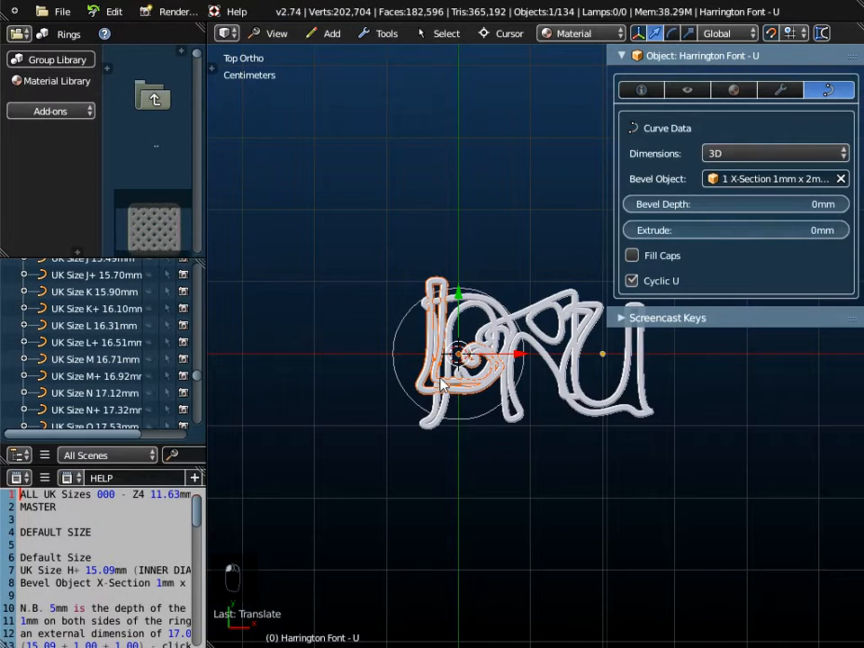
{"action": "key", "text": "g"}
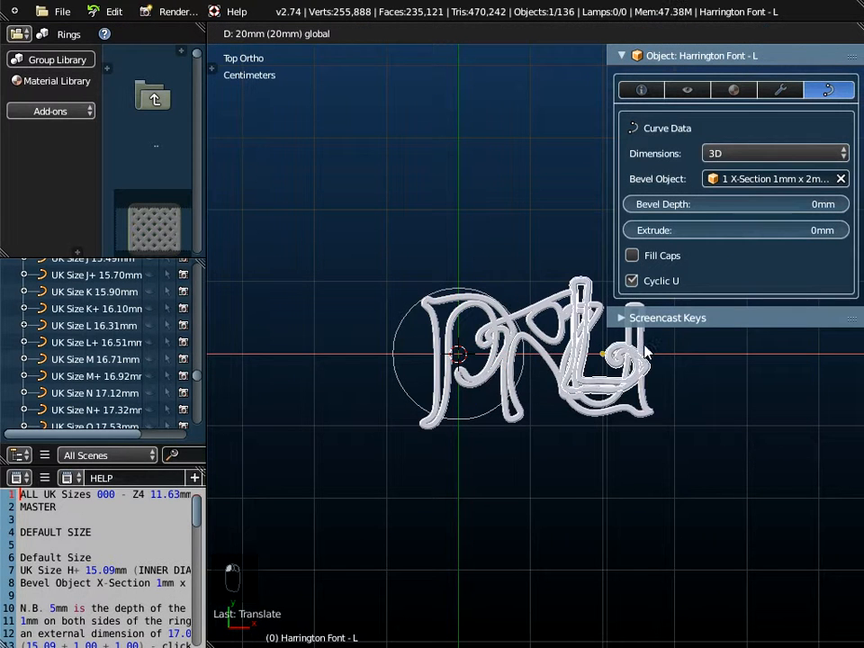
{"action": "left_click", "coordinate": [711, 348]}
{"action": "scroll", "coordinate": [506, 410], "scroll_direction": "down", "scroll_amount": 2}
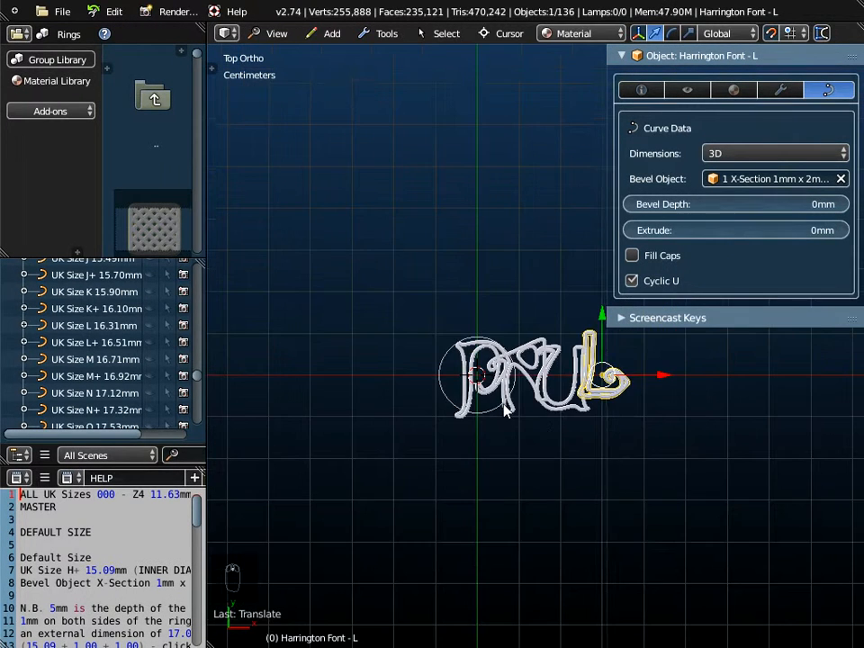
{"action": "middle_click_drag", "start_coordinate": [570, 437], "coordinate": [463, 403], "text": "shift"}
{"action": "scroll", "coordinate": [462, 354], "scroll_direction": "up", "scroll_amount": 2}
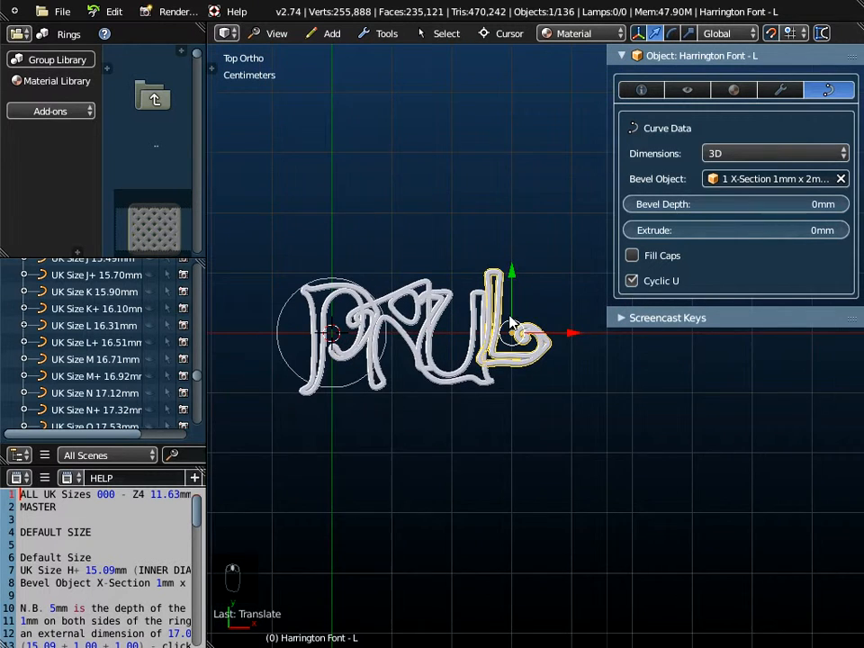
{"action": "scroll", "coordinate": [510, 325], "scroll_direction": "up", "scroll_amount": 2}
{"action": "scroll", "coordinate": [525, 366], "scroll_direction": "up", "scroll_amount": 1}
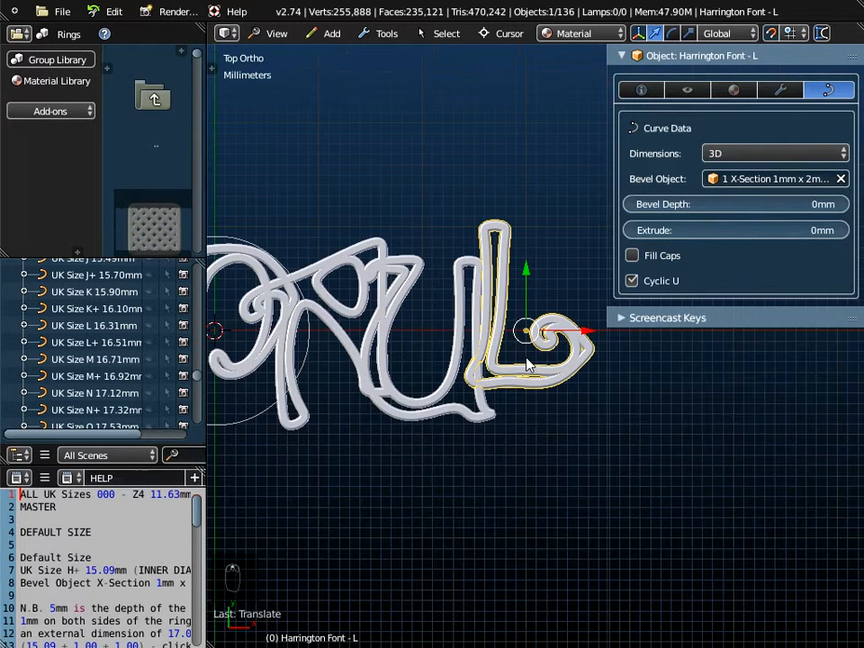
Move the letter L about 3 mm along negative Y so it lines up with the other letters.
{"action": "scroll", "coordinate": [526, 365], "scroll_direction": "up", "scroll_amount": 1}
{"action": "key", "text": "g"}
{"action": "key", "text": "y"}
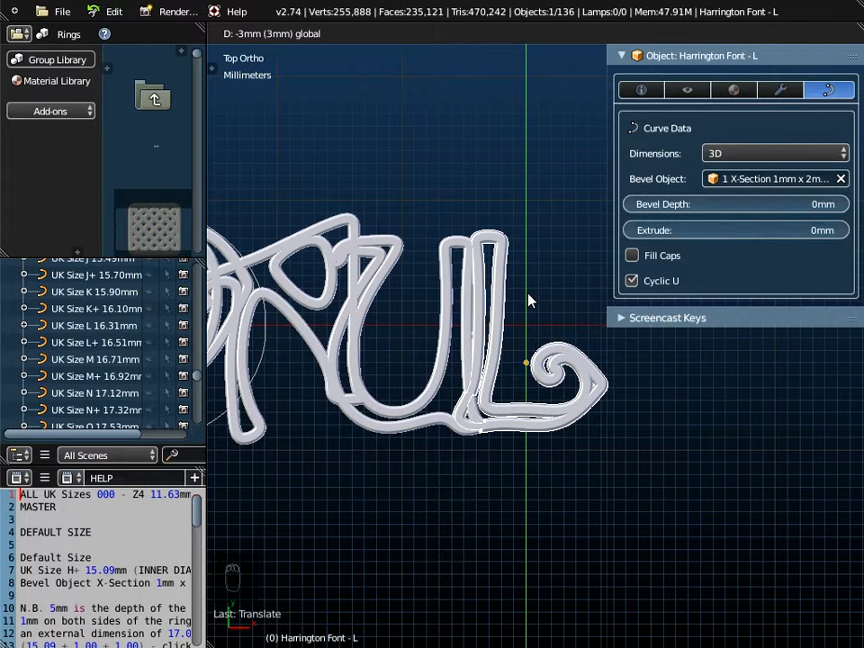
{"action": "left_click", "coordinate": [530, 245]}
{"action": "scroll", "coordinate": [410, 418], "scroll_direction": "down", "scroll_amount": 1}
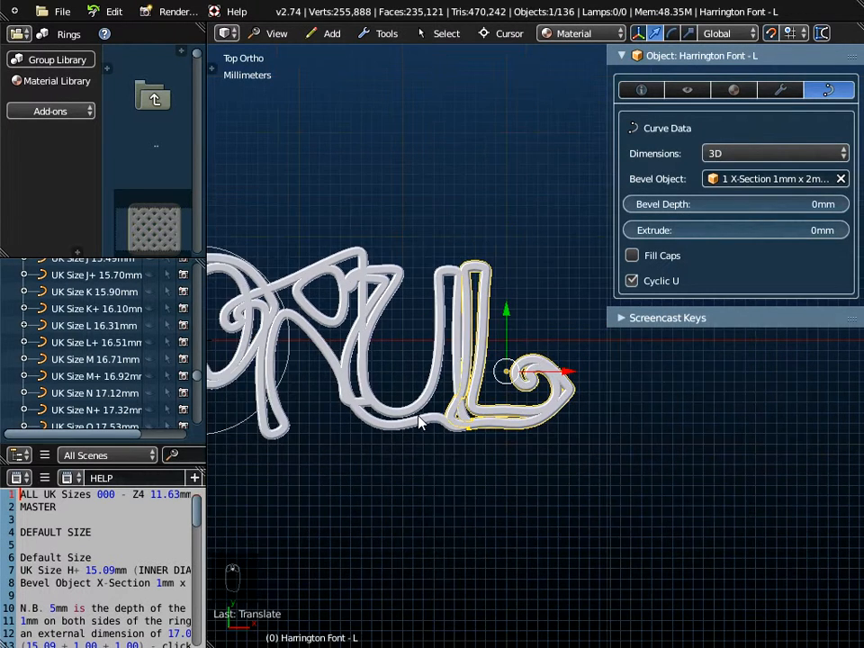
Join the letters L, U, A and P into a single object, with Harrington Font - P as the active object.
{"action": "scroll", "coordinate": [415, 422], "scroll_direction": "down", "scroll_amount": 1}
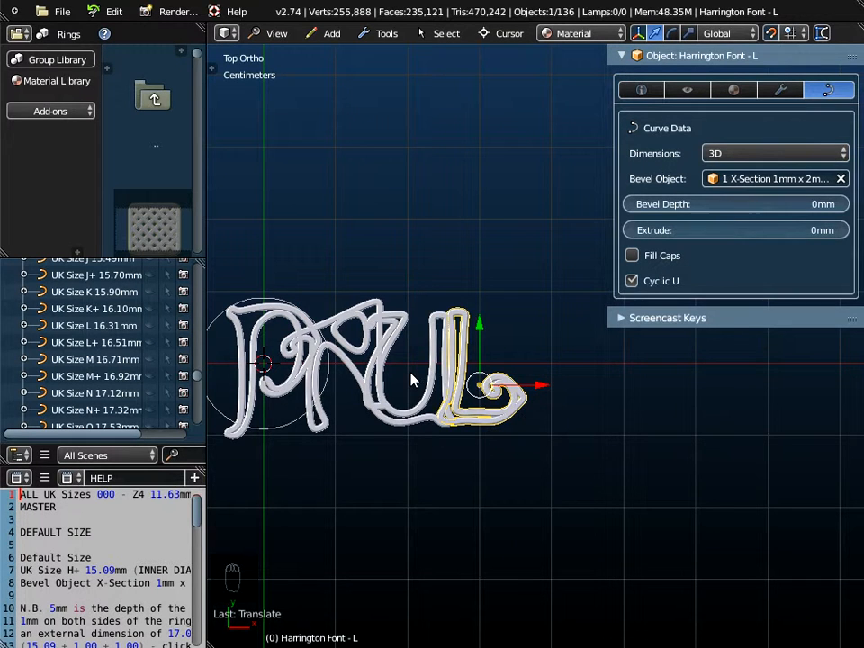
{"action": "middle_click_drag", "start_coordinate": [427, 428], "coordinate": [509, 399], "text": "shift"}
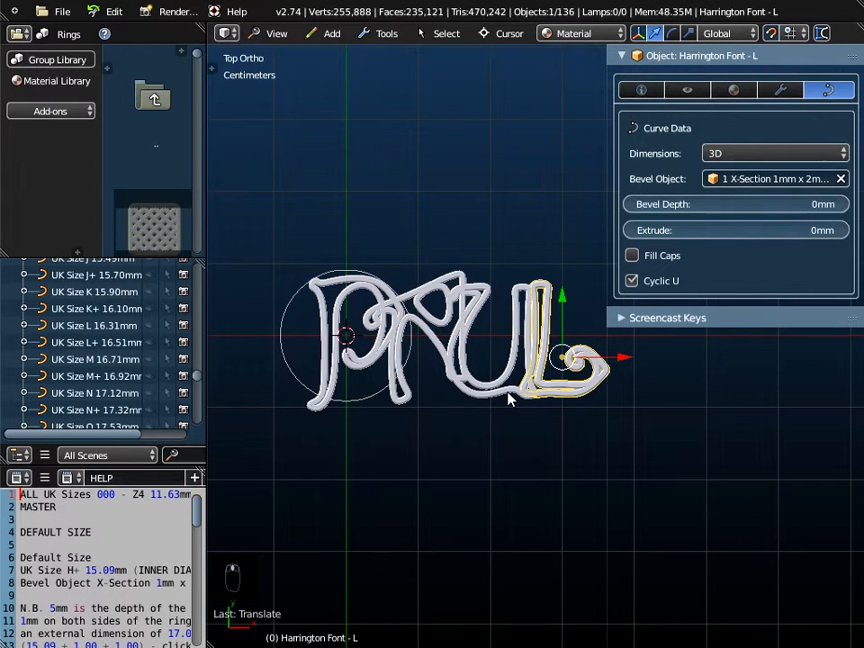
{"action": "right_click", "coordinate": [502, 389]}
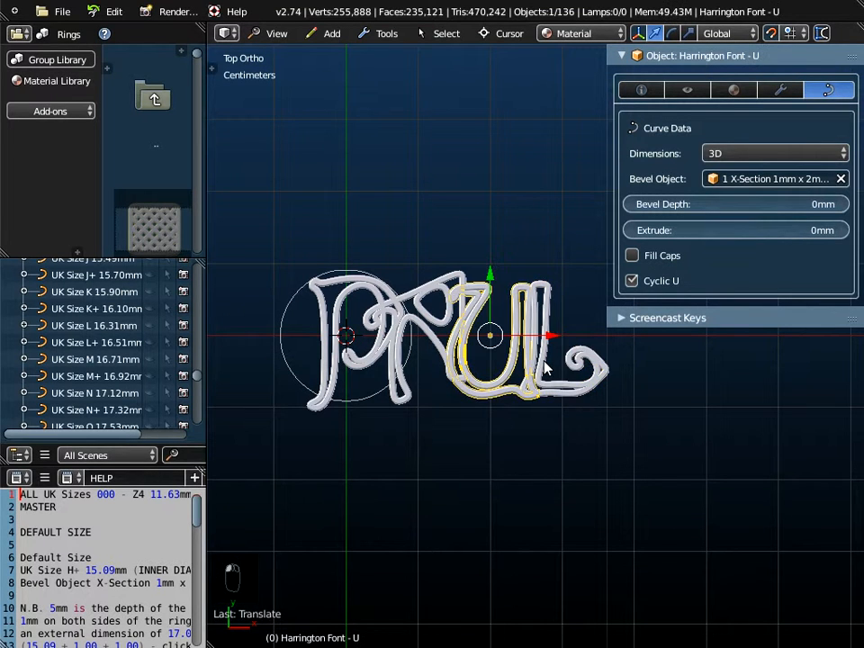
{"action": "right_click", "coordinate": [544, 362]}
{"action": "right_click", "coordinate": [465, 395]}
{"action": "right_click", "coordinate": [556, 394]}
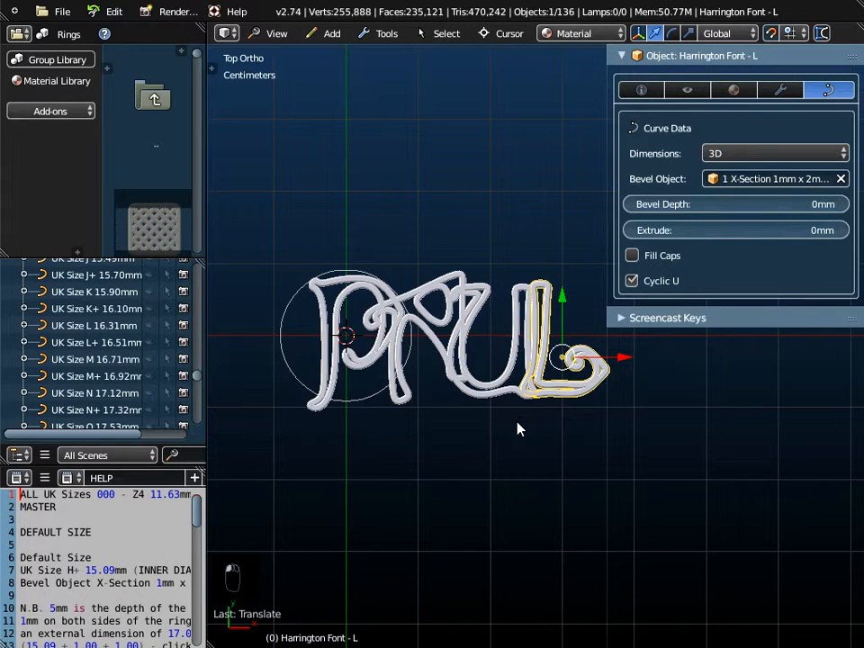
{"action": "right_click", "coordinate": [493, 399], "text": "shift"}
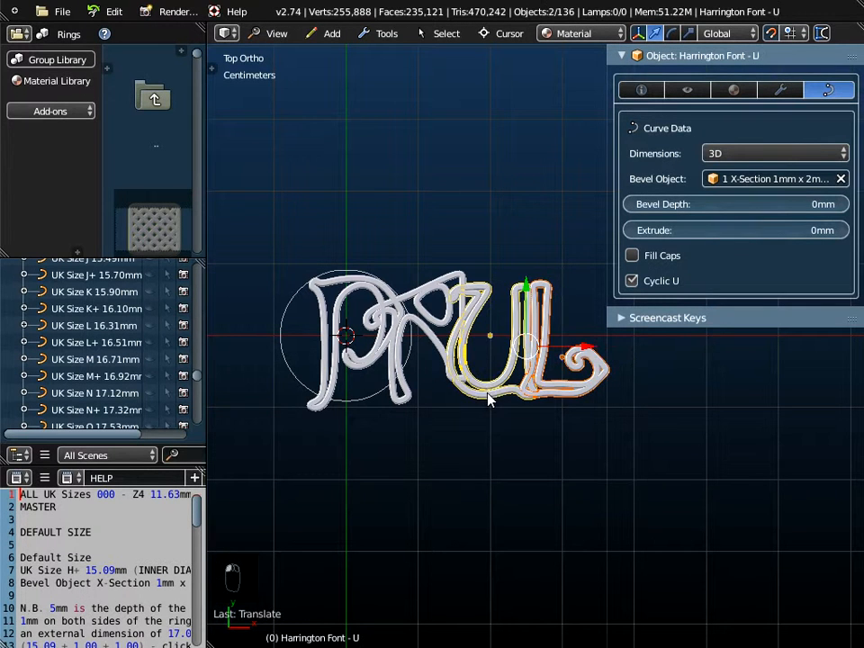
{"action": "right_click", "coordinate": [436, 309], "text": "shift"}
{"action": "right_click", "coordinate": [362, 306], "text": "shift"}
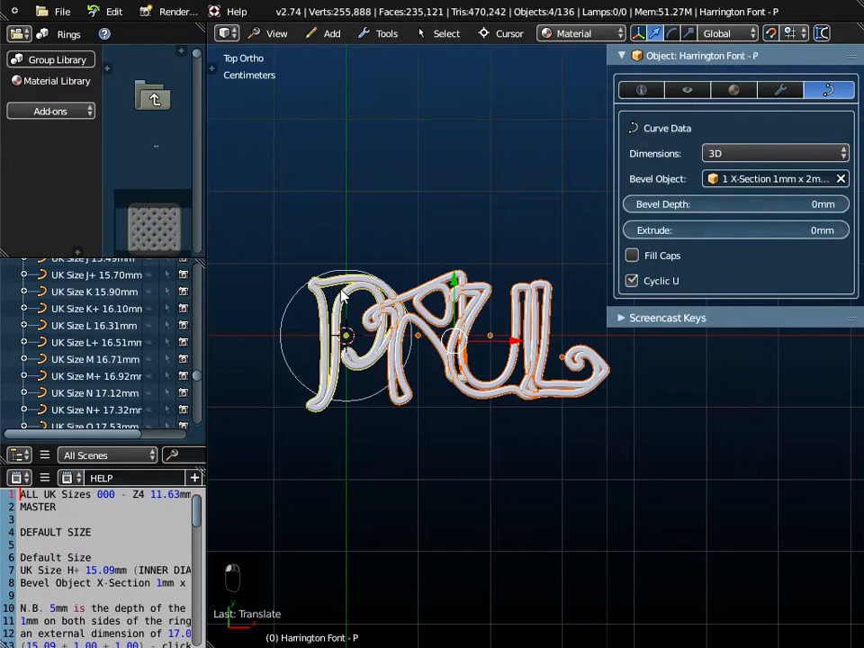
{"action": "left_click", "coordinate": [383, 36]}
{"action": "mouse_move", "coordinate": [422, 54]}
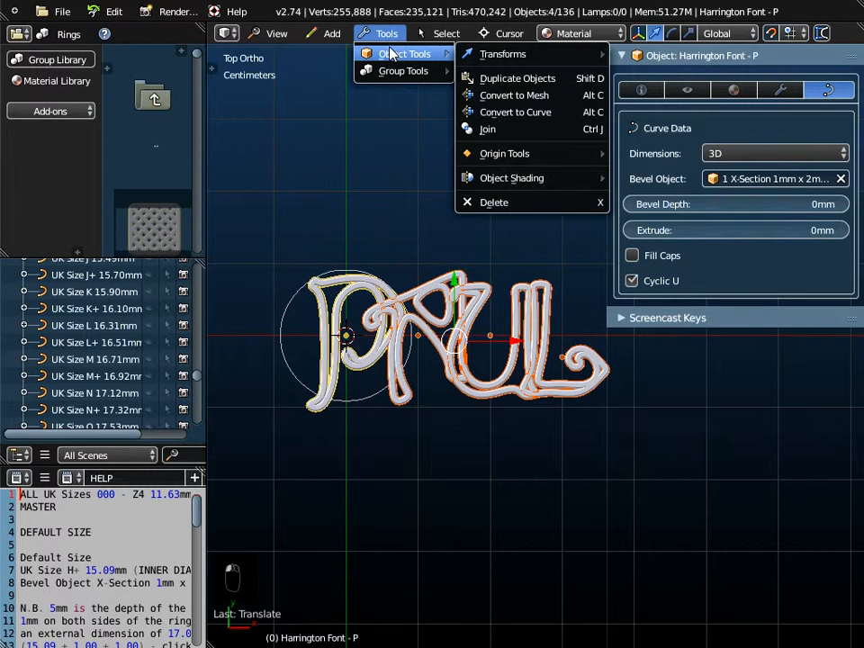
{"action": "left_click", "coordinate": [495, 131]}
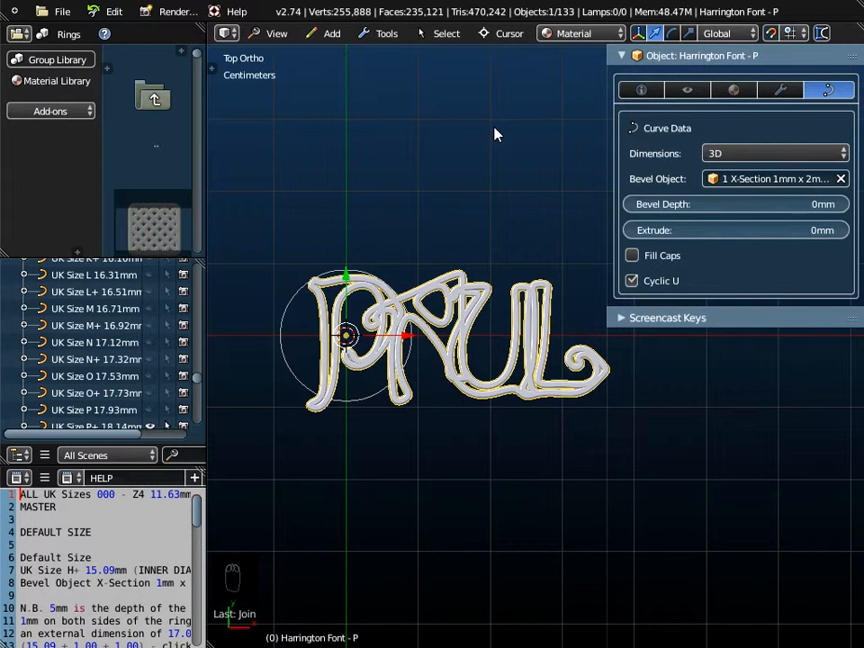
Set the joined lettering's origin to its geometry and snap the lettering to the 3D cursor.
{"action": "left_click", "coordinate": [387, 34]}
{"action": "mouse_move", "coordinate": [396, 57]}
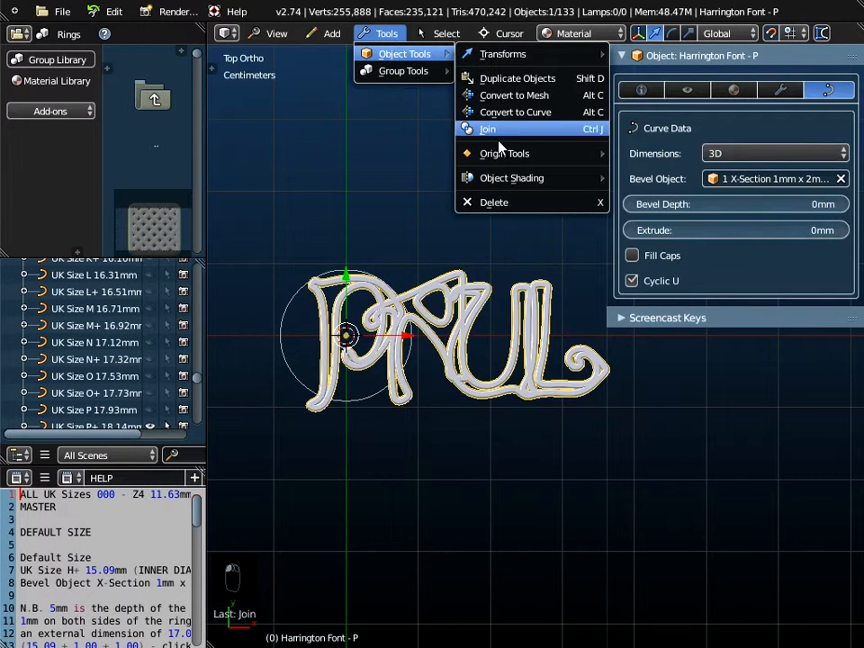
{"action": "mouse_move", "coordinate": [496, 160]}
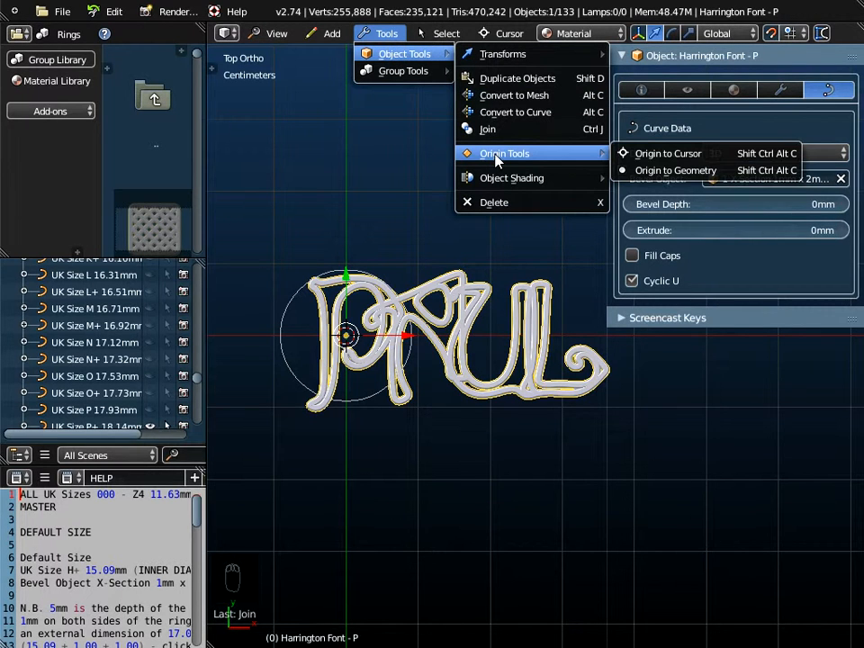
{"action": "left_click", "coordinate": [650, 172]}
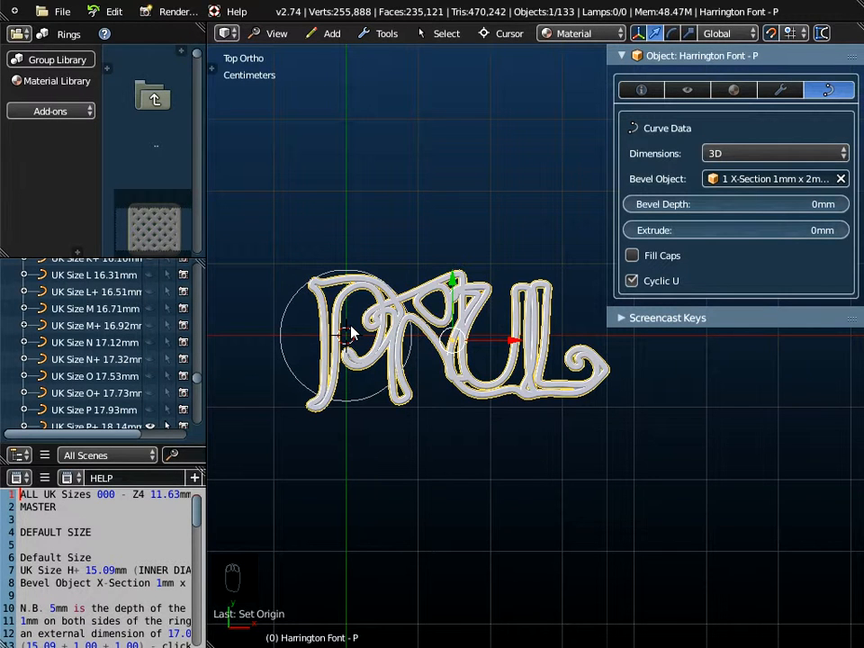
{"action": "left_click", "coordinate": [510, 33]}
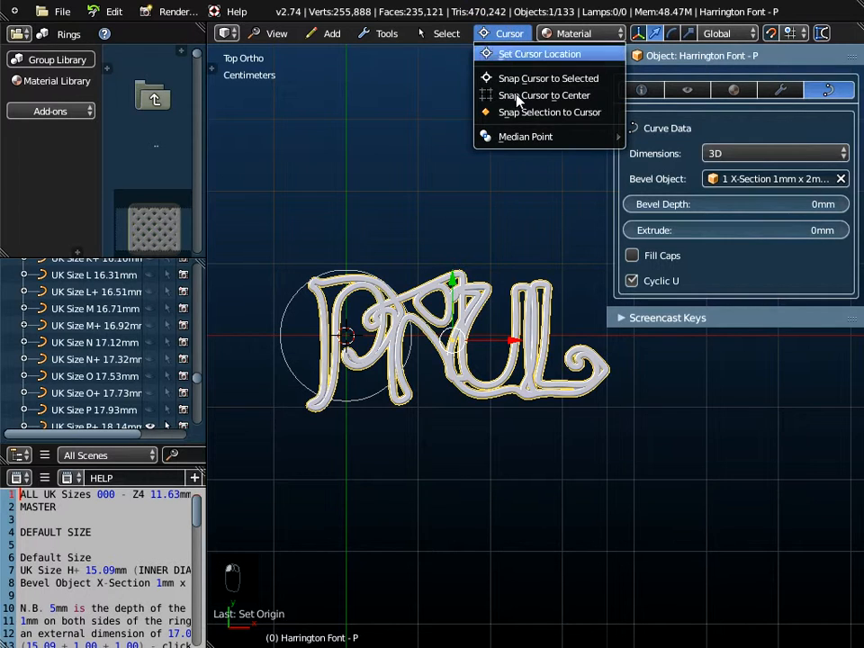
{"action": "left_click", "coordinate": [521, 120]}
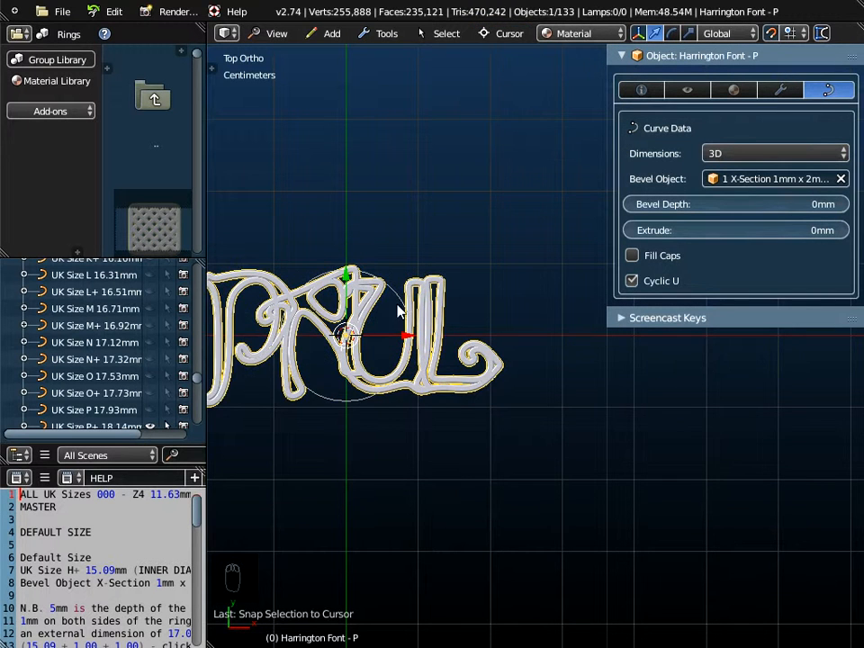
Add an Array modifier to the joined PAUL lettering and set its relative X offset to 0.900.
{"action": "scroll", "coordinate": [498, 301], "scroll_direction": "down", "scroll_amount": 4}
{"action": "middle_click_drag", "start_coordinate": [498, 301], "coordinate": [494, 376]}
{"action": "scroll", "coordinate": [462, 306], "scroll_direction": "up", "scroll_amount": 5}
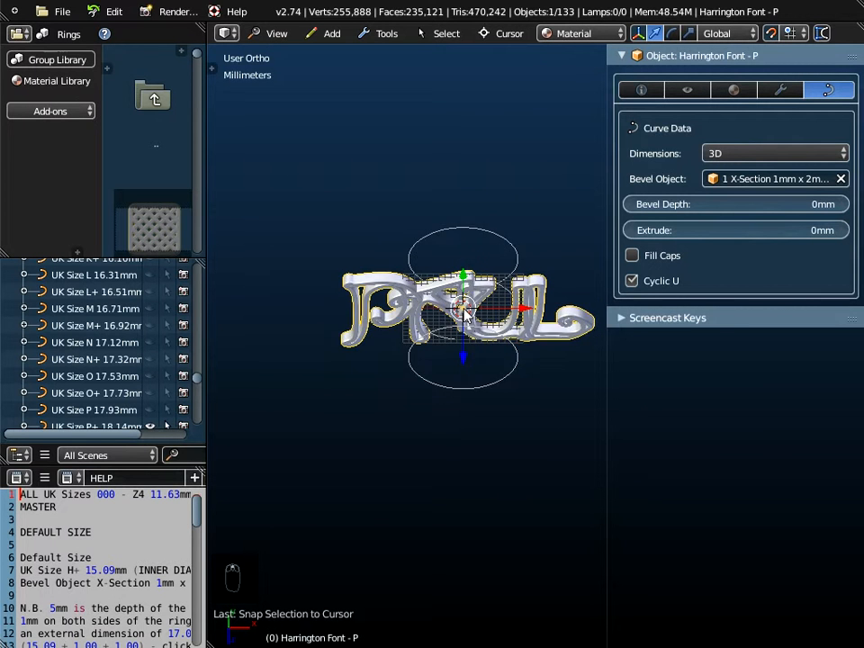
{"action": "middle_click_drag", "start_coordinate": [462, 306], "coordinate": [463, 224]}
{"action": "scroll", "coordinate": [462, 223], "scroll_direction": "down", "scroll_amount": 4}
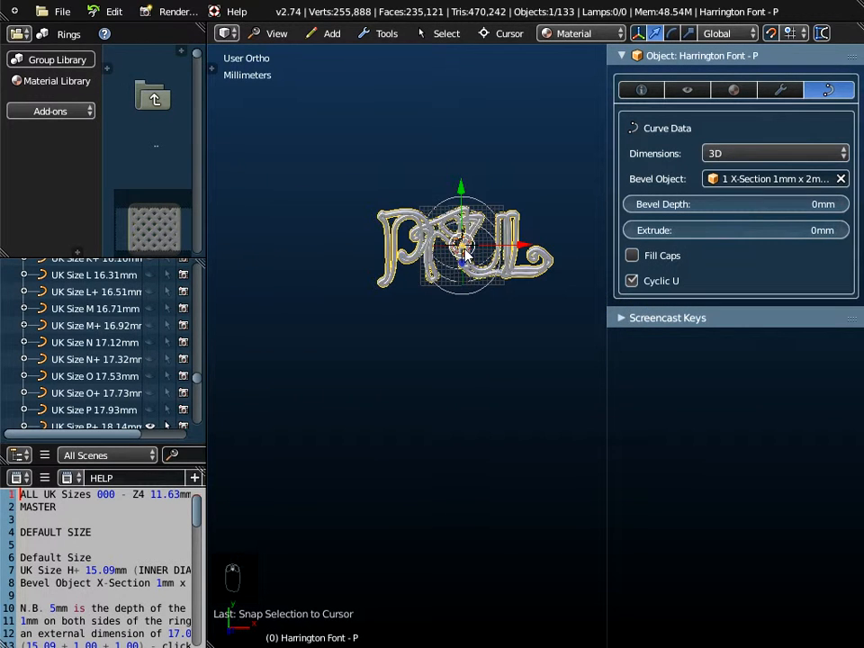
{"action": "left_click", "coordinate": [779, 90]}
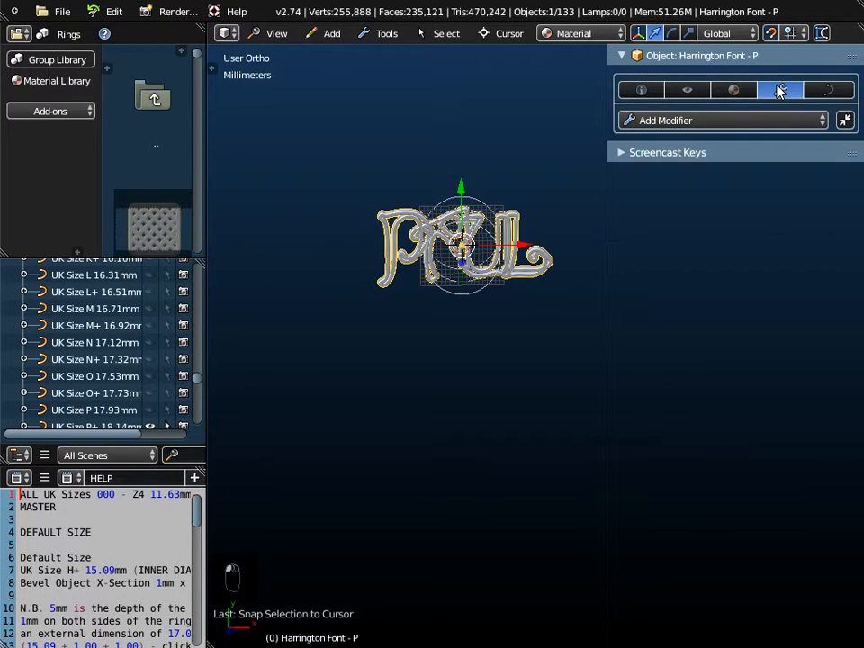
{"action": "left_click", "coordinate": [726, 121]}
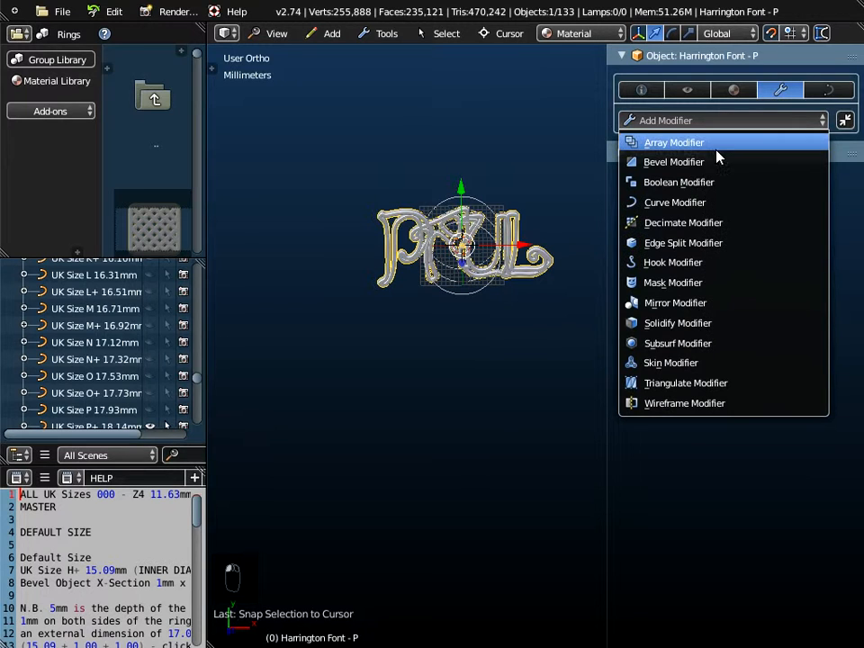
{"action": "left_click", "coordinate": [664, 151]}
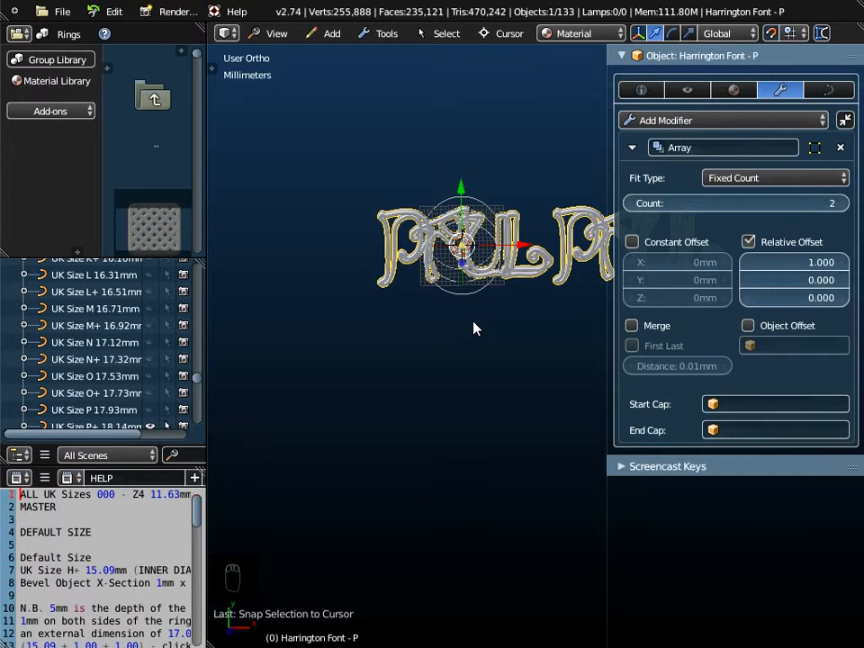
{"action": "scroll", "coordinate": [475, 325], "scroll_direction": "down", "scroll_amount": 4}
{"action": "scroll", "coordinate": [566, 278], "scroll_direction": "up", "scroll_amount": 2}
{"action": "scroll", "coordinate": [566, 282], "scroll_direction": "up", "scroll_amount": 3}
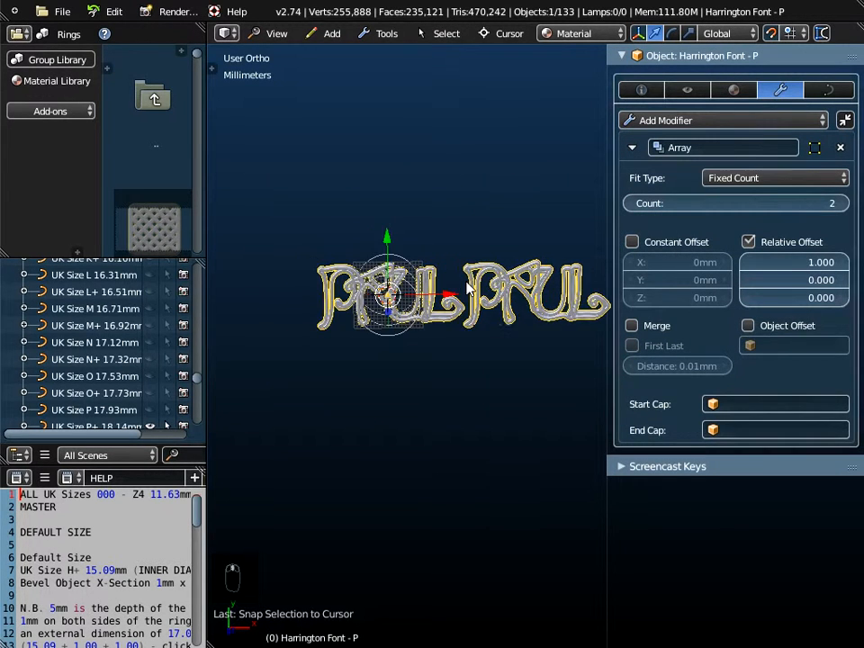
{"action": "left_click", "coordinate": [748, 269]}
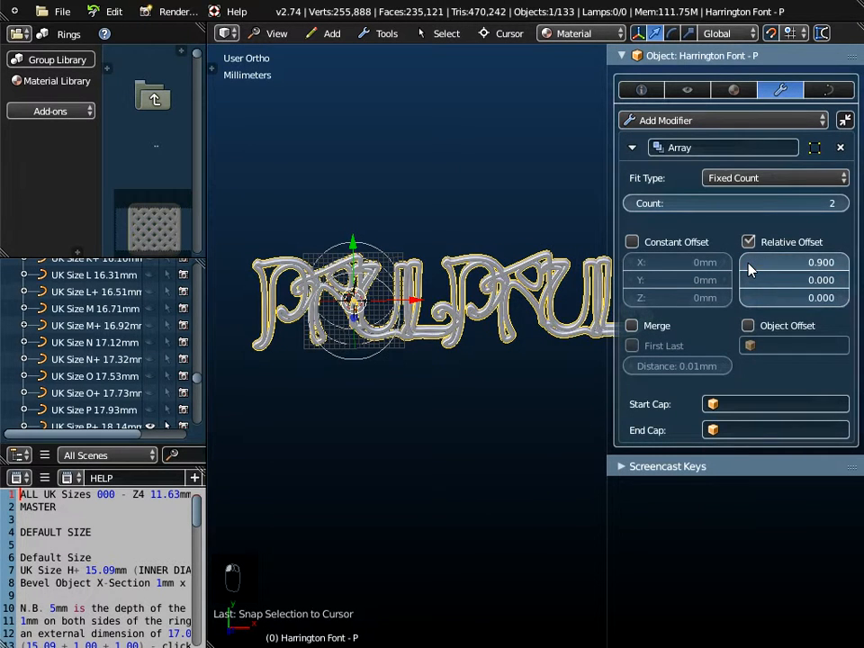
{"action": "scroll", "coordinate": [444, 329], "scroll_direction": "up", "scroll_amount": 3}
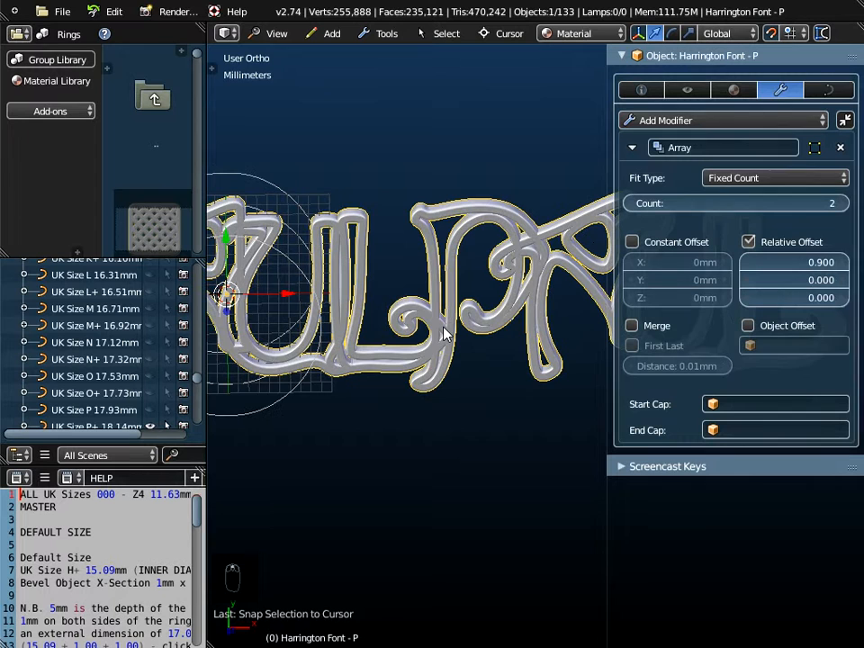
{"action": "scroll", "coordinate": [444, 333], "scroll_direction": "down", "scroll_amount": 1}
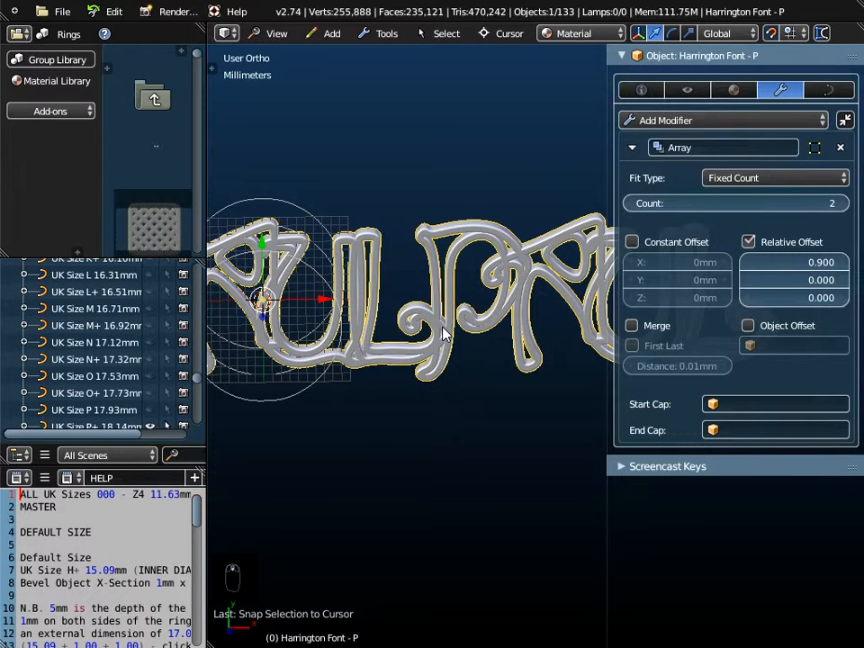
{"action": "scroll", "coordinate": [442, 332], "scroll_direction": "down", "scroll_amount": 3}
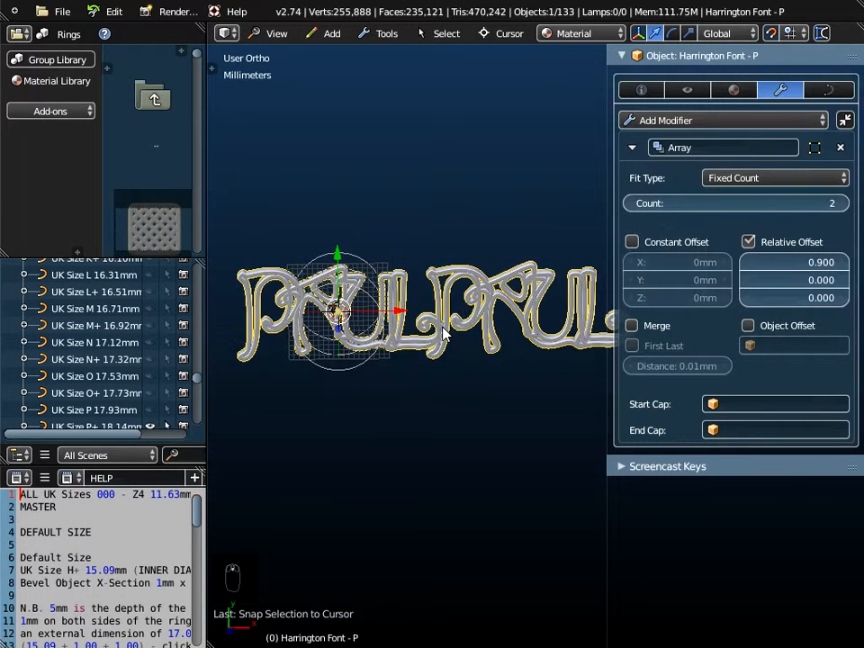
{"action": "left_click", "coordinate": [632, 149]}
Select the first of the three visible UK Size P+ 18.14mm curves in the object list.
{"action": "middle_click_drag", "start_coordinate": [471, 384], "coordinate": [503, 507]}
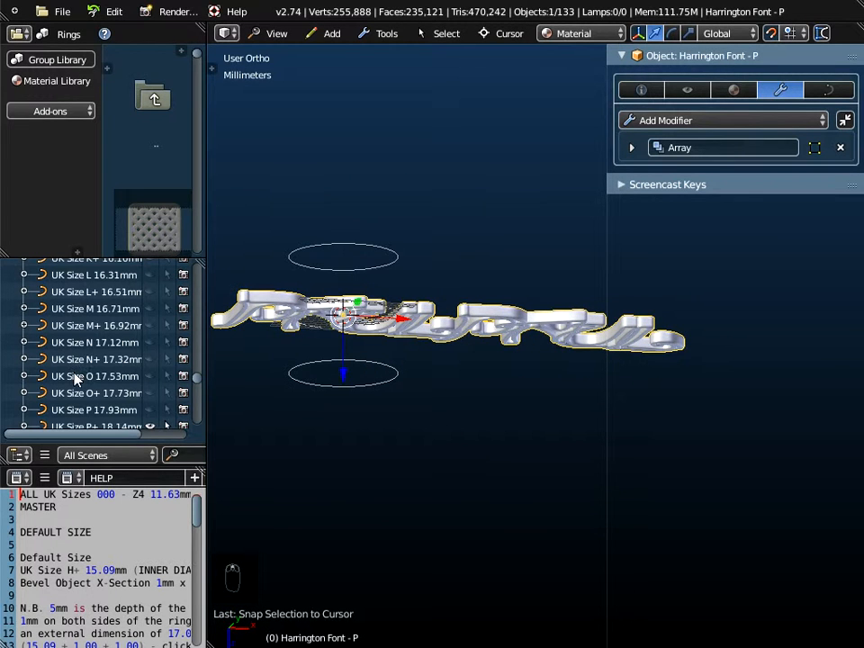
{"action": "scroll", "coordinate": [75, 380], "scroll_direction": "down", "scroll_amount": 3}
{"action": "left_click", "coordinate": [88, 335]}
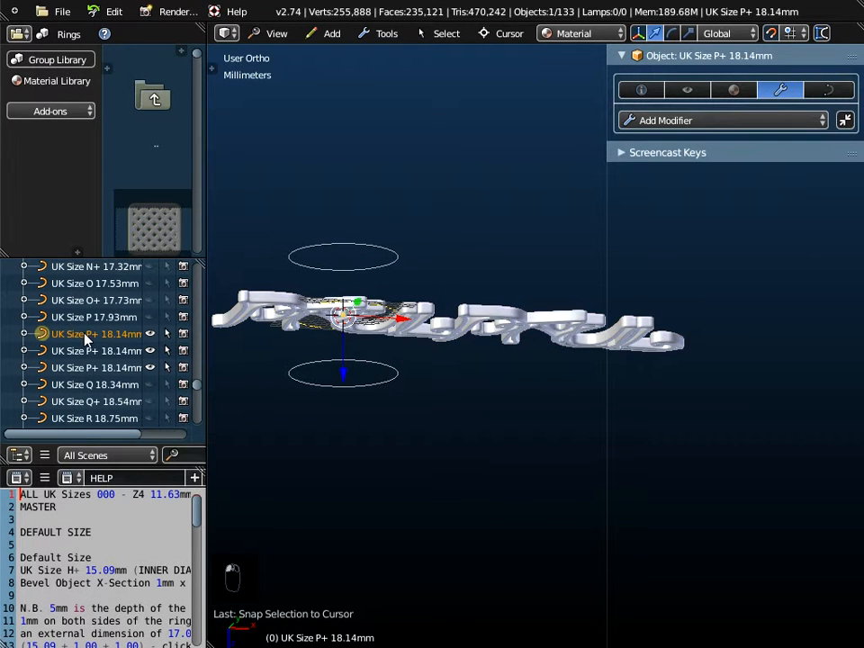
{"action": "middle_click_drag", "start_coordinate": [474, 472], "coordinate": [486, 302]}
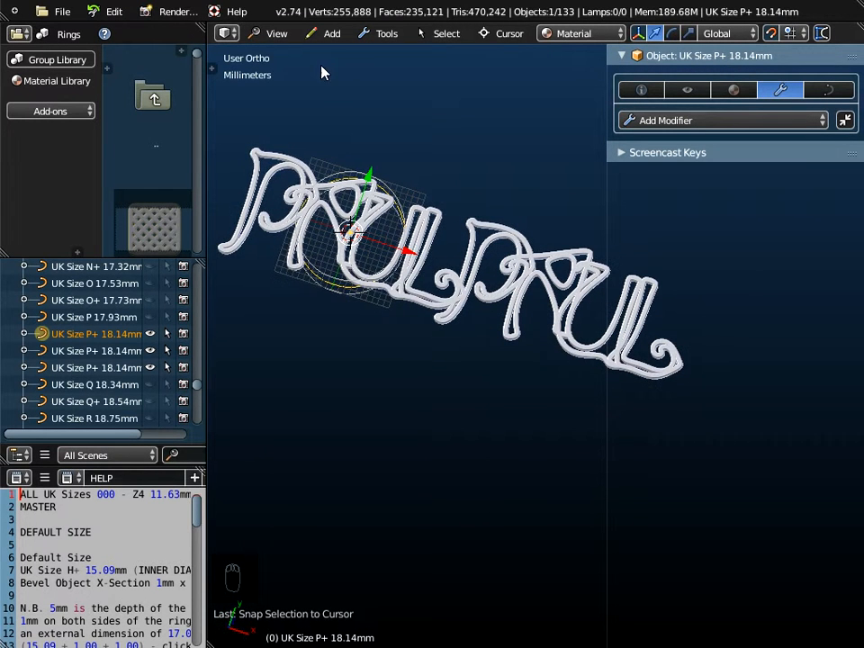
{"action": "left_click", "coordinate": [273, 33]}
{"action": "left_click", "coordinate": [284, 110]}
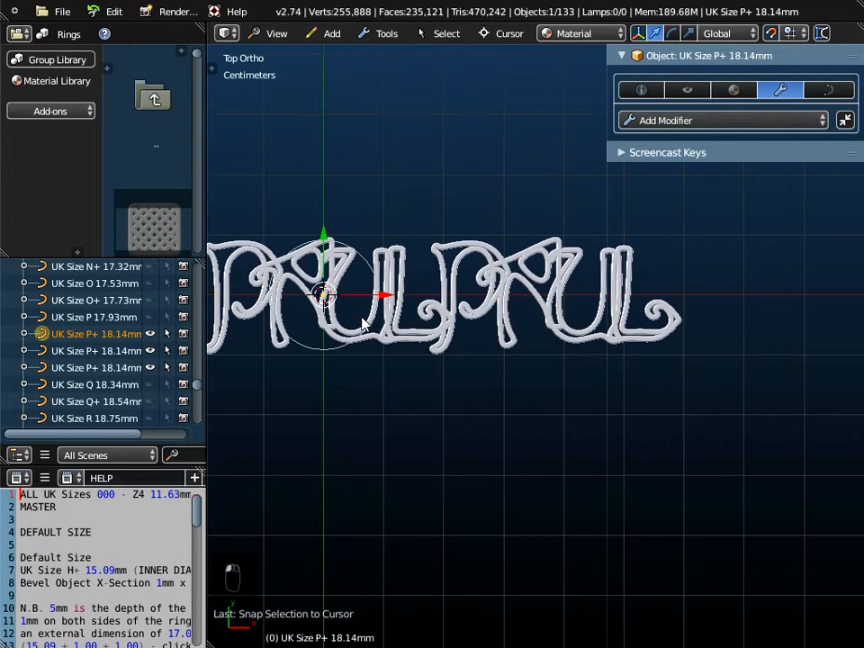
{"action": "middle_click_drag", "start_coordinate": [343, 409], "coordinate": [465, 358], "text": "shift"}
{"action": "scroll", "coordinate": [464, 415], "scroll_direction": "up", "scroll_amount": 2}
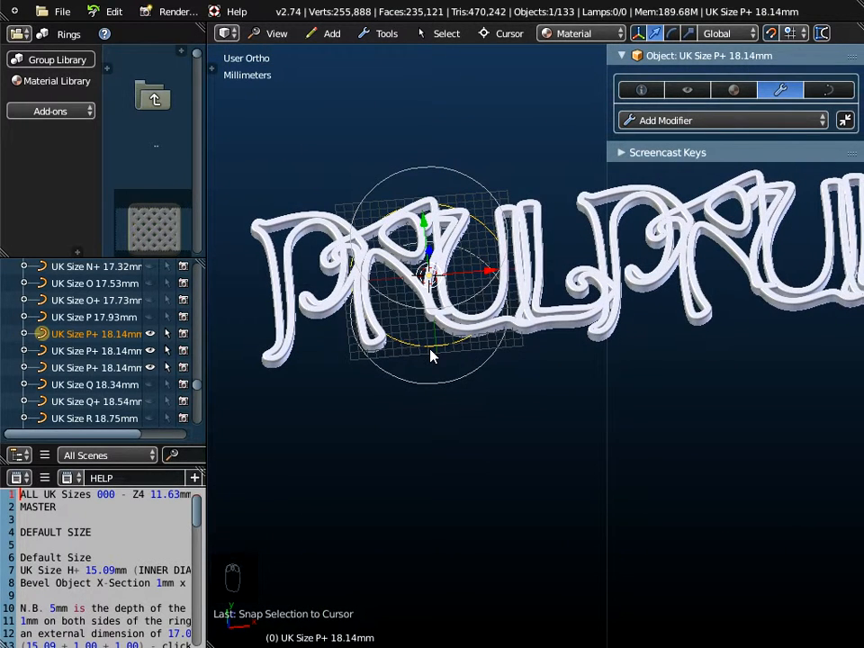
{"action": "middle_click_drag", "start_coordinate": [469, 399], "coordinate": [474, 427]}
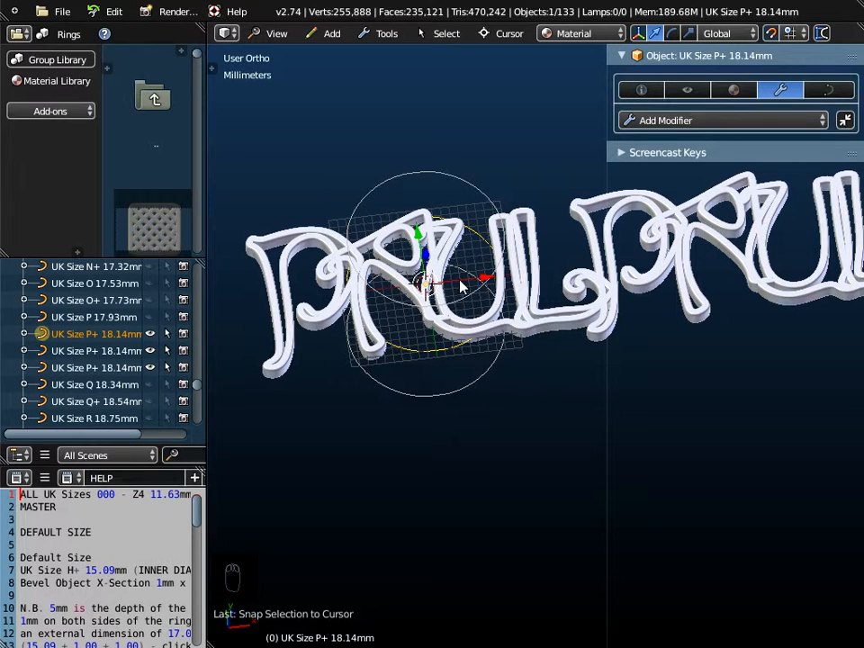
Try rotating the selected UK Size P+ curve 90 degrees about the global X axis, and undo the rotation.
{"action": "key", "text": "r"}
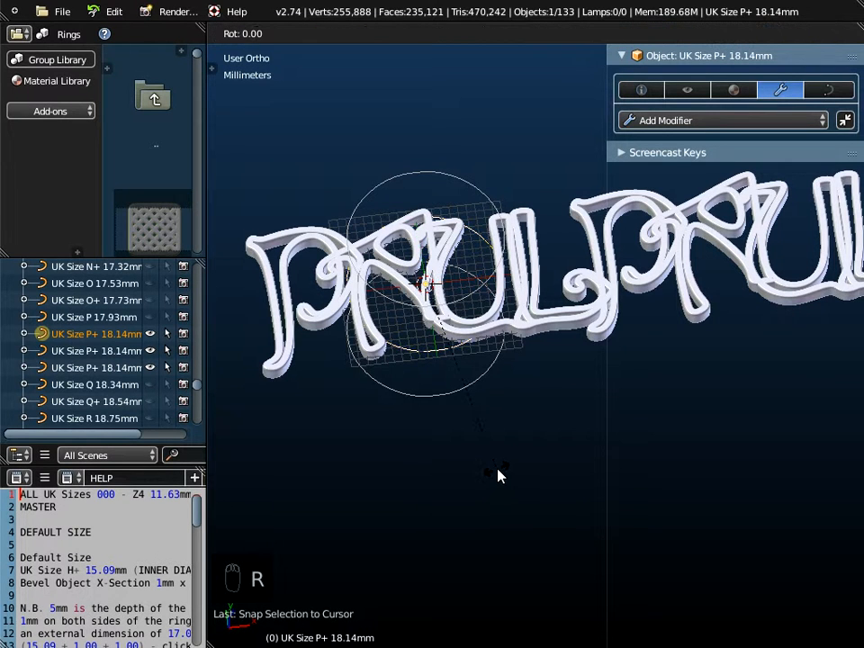
{"action": "key", "text": "x"}
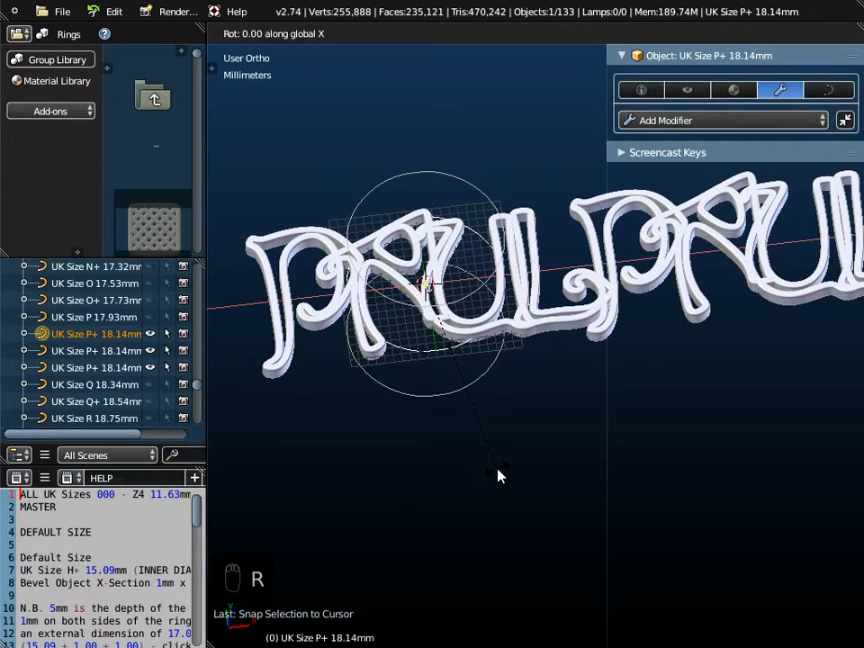
{"action": "type", "text": "90"}
{"action": "key", "text": "Return"}
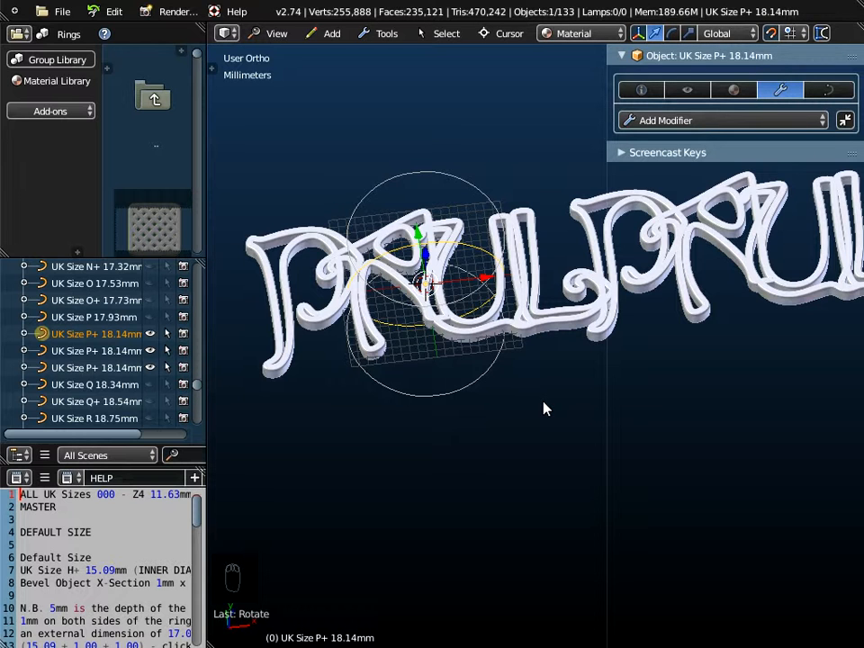
{"action": "key", "text": "ctrl+z"}
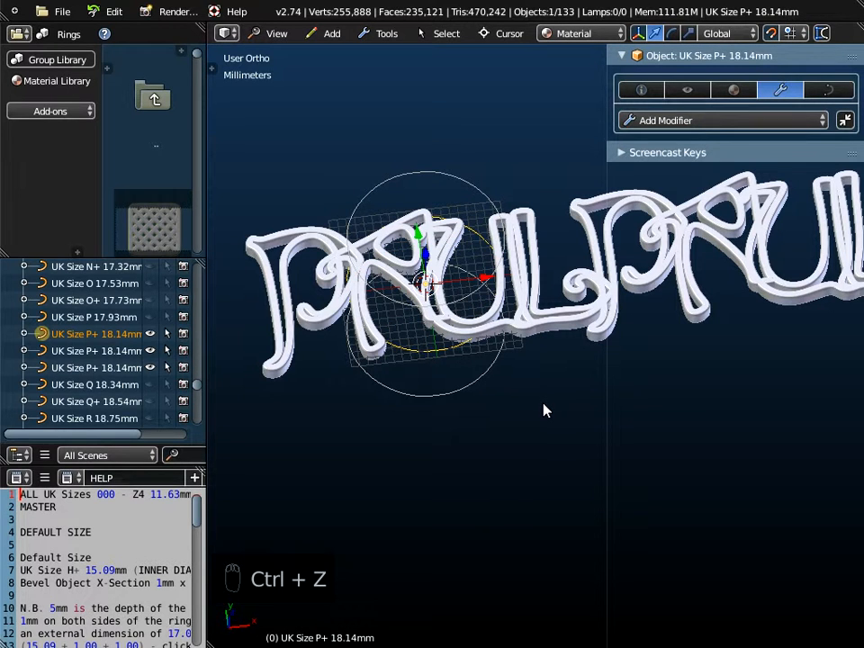
Select the arrayed PAUL lettering and rotate it 90 degrees about the global X axis.
{"action": "right_click", "coordinate": [558, 322]}
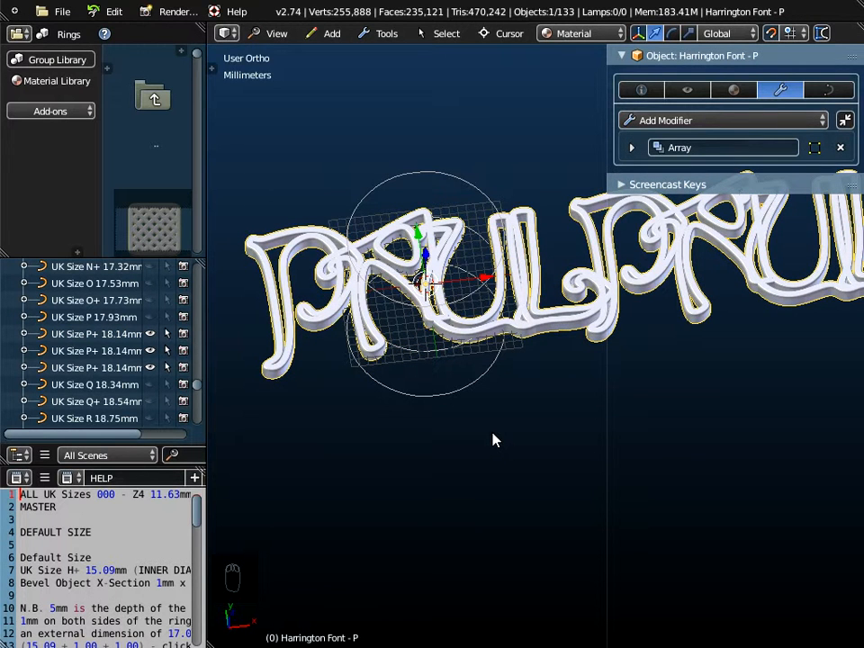
{"action": "key", "text": "r"}
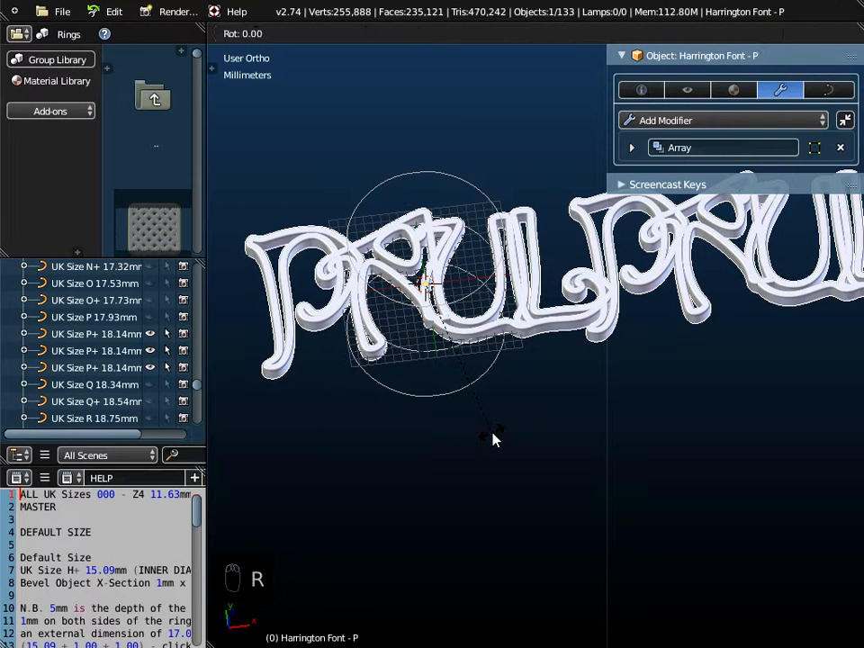
{"action": "type", "text": "x90"}
{"action": "key", "text": "Return"}
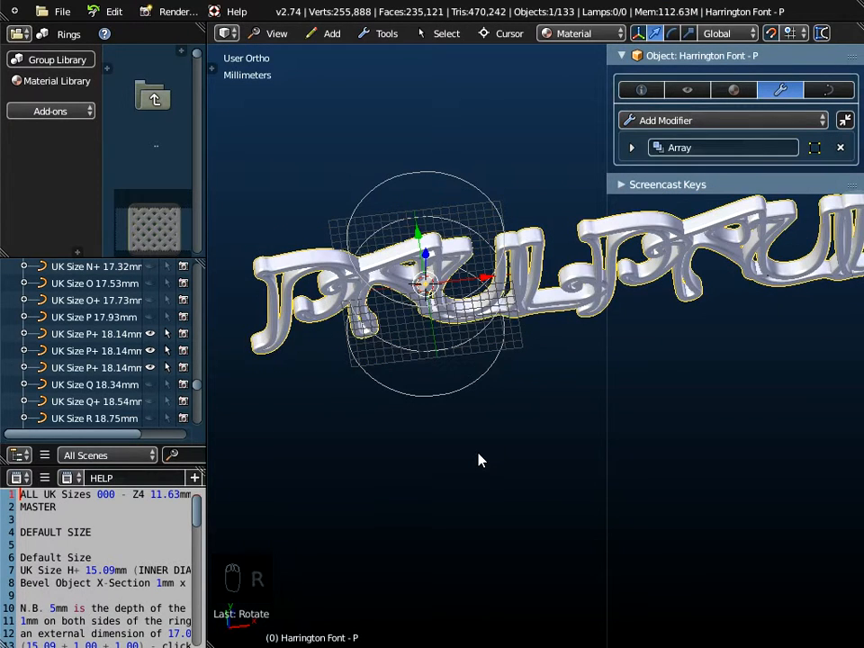
Rotate the PAUL lettering 180 degrees about the global Z axis.
{"action": "middle_click_drag", "start_coordinate": [491, 404], "coordinate": [396, 357]}
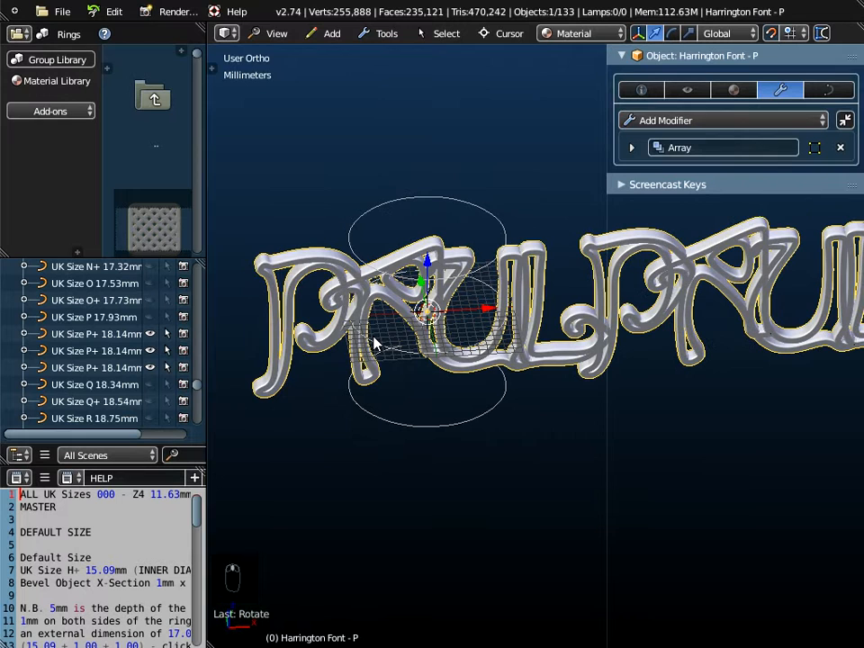
{"action": "scroll", "coordinate": [428, 405], "scroll_direction": "down", "scroll_amount": 2}
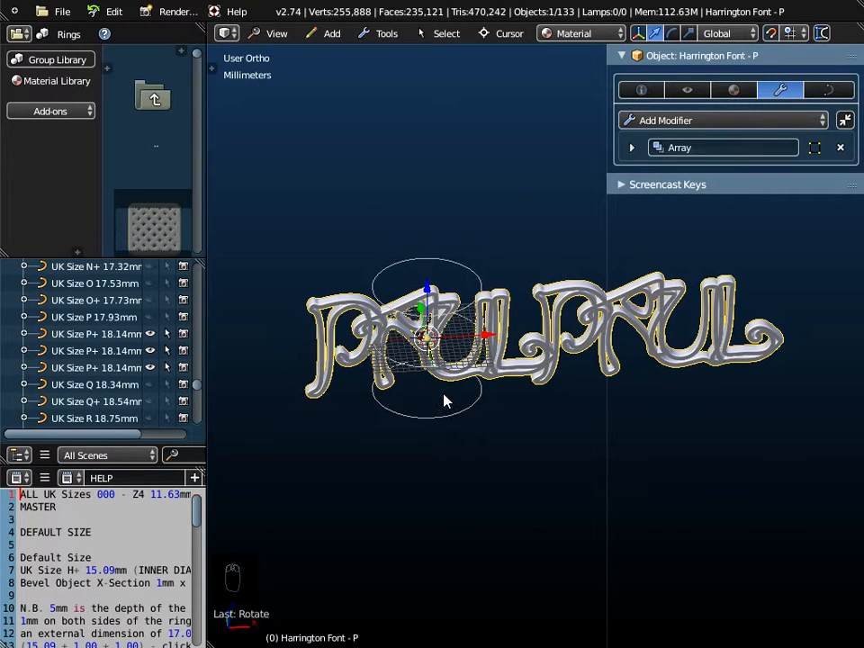
{"action": "mouse_move", "coordinate": [444, 395]}
{"action": "middle_mouse_down"}
{"action": "mouse_move", "coordinate": [443, 366]}
{"action": "mouse_move", "coordinate": [449, 399]}
{"action": "middle_mouse_up"}
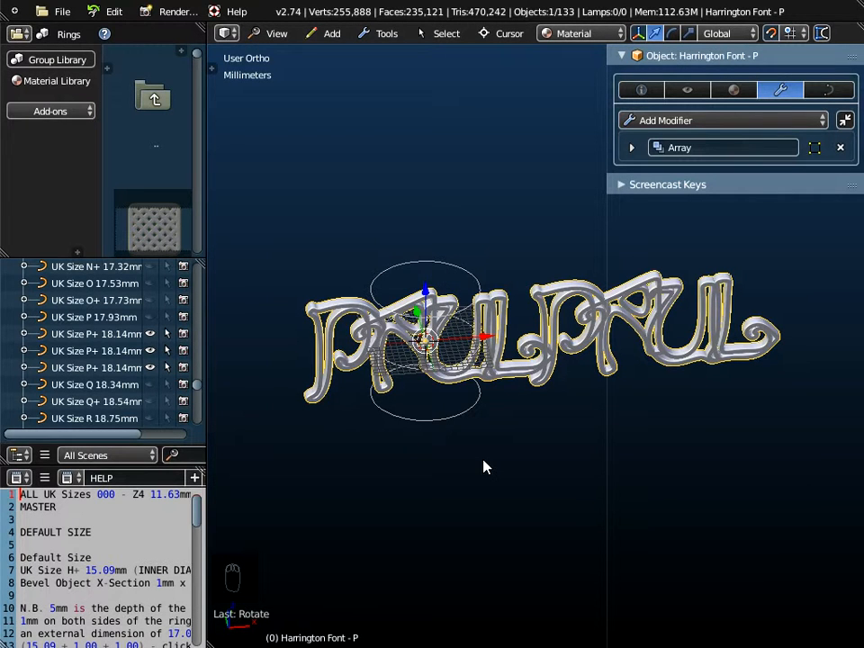
{"action": "key", "text": "r"}
{"action": "type", "text": "z180"}
{"action": "key", "text": "Return"}
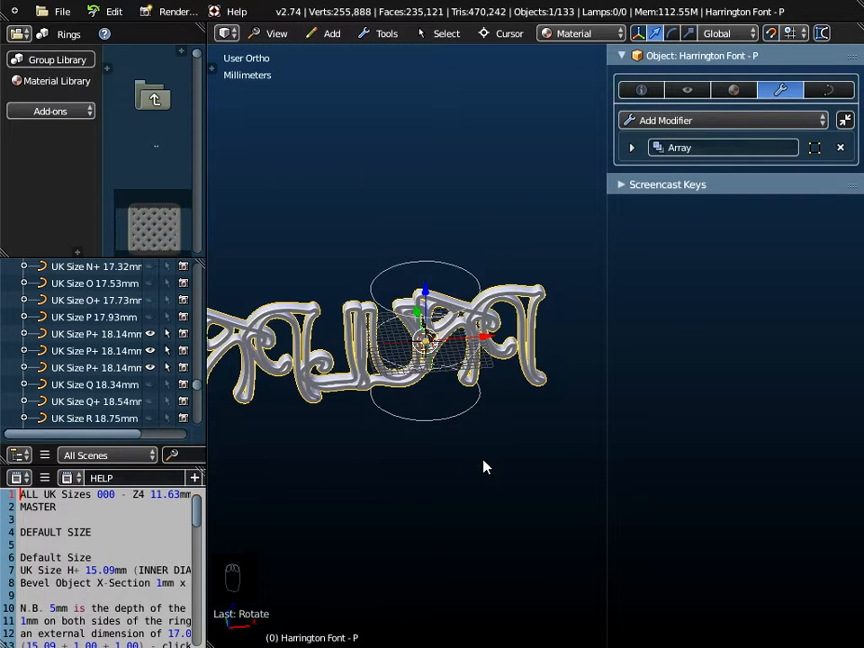
Add a Curve modifier to the PAUL lettering with UK Size P+ 18.14mm as its deforming curve object.
{"action": "middle_click_drag", "start_coordinate": [519, 421], "coordinate": [501, 478]}
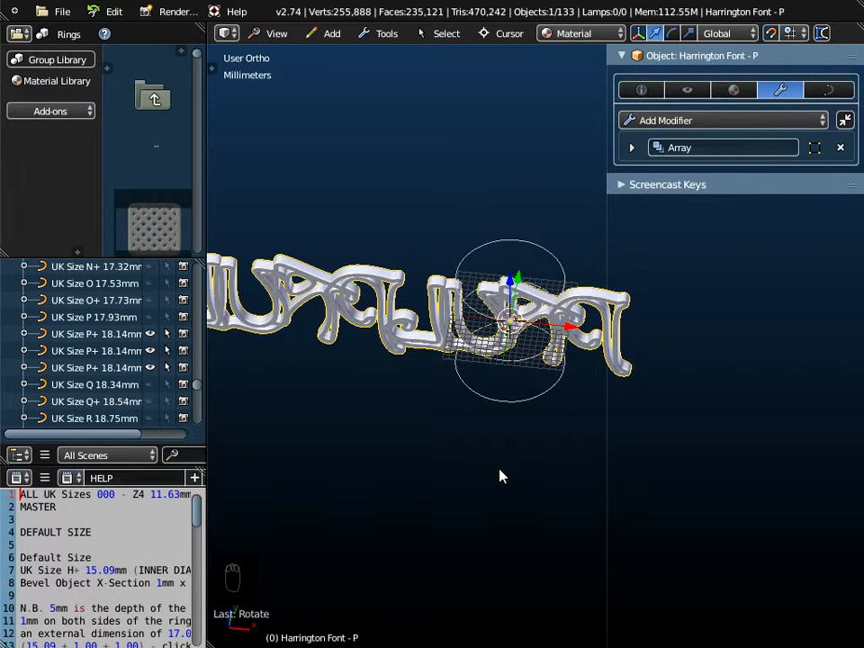
{"action": "scroll", "coordinate": [527, 390], "scroll_direction": "up", "scroll_amount": 2}
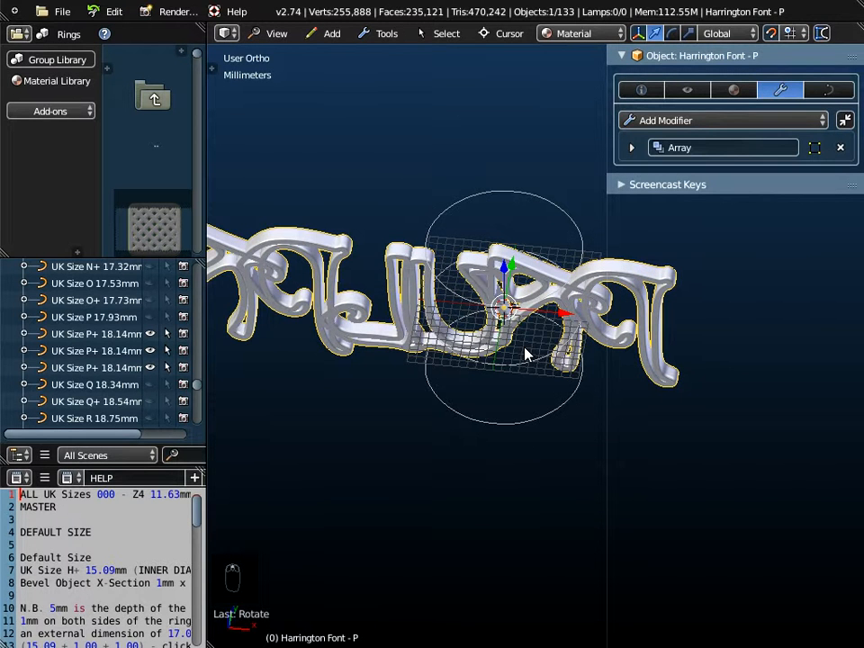
{"action": "left_click", "coordinate": [686, 123]}
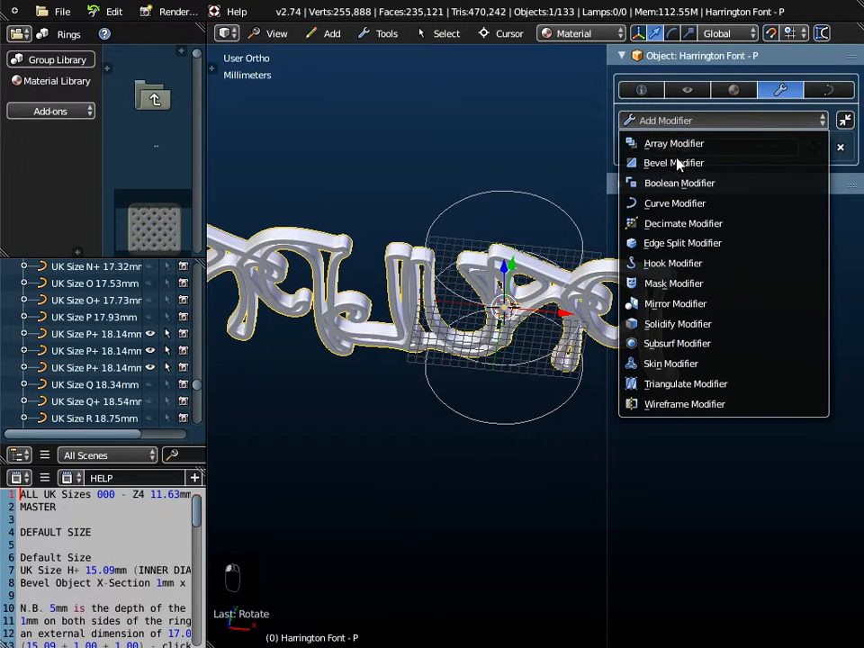
{"action": "left_click", "coordinate": [674, 206]}
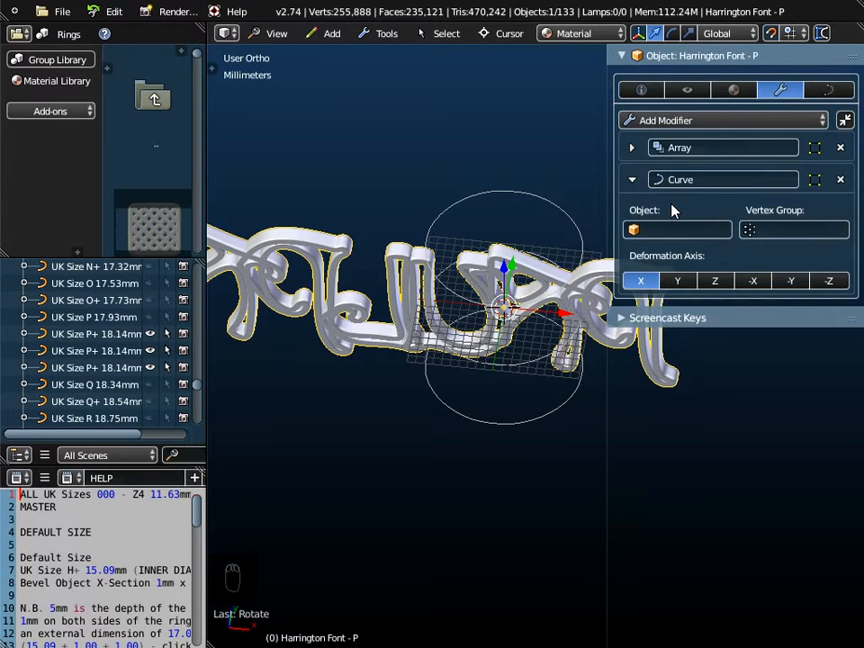
{"action": "left_click", "coordinate": [667, 231]}
{"action": "scroll", "coordinate": [670, 369], "scroll_direction": "down", "scroll_amount": 6}
{"action": "scroll", "coordinate": [670, 370], "scroll_direction": "down", "scroll_amount": 10}
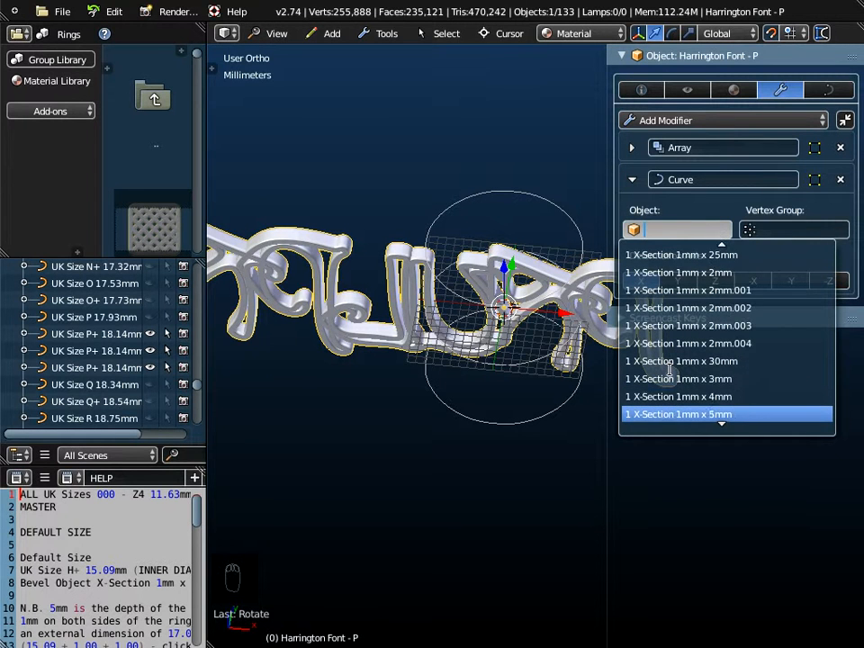
{"action": "scroll", "coordinate": [670, 369], "scroll_direction": "down", "scroll_amount": 10}
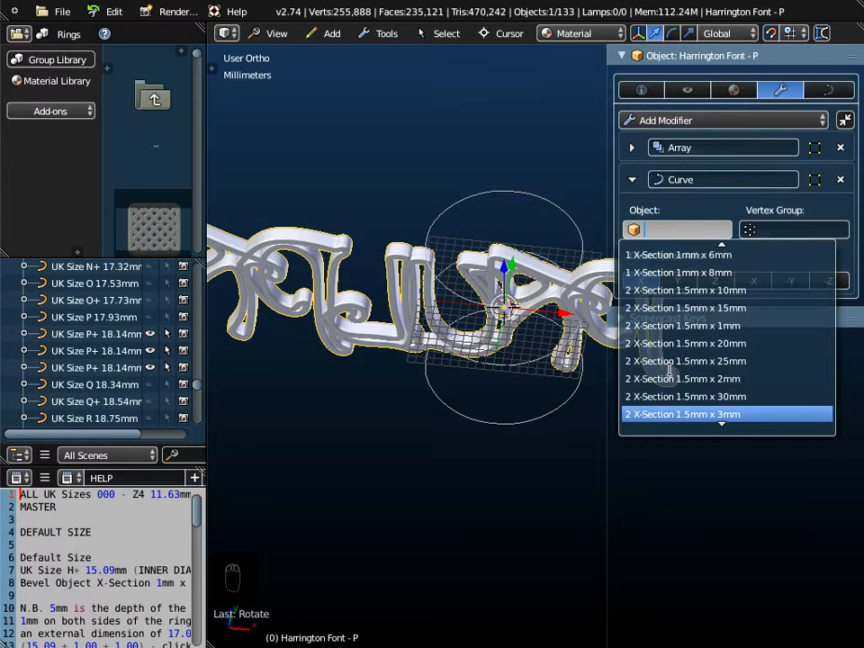
{"action": "scroll", "coordinate": [670, 369], "scroll_direction": "down", "scroll_amount": 11}
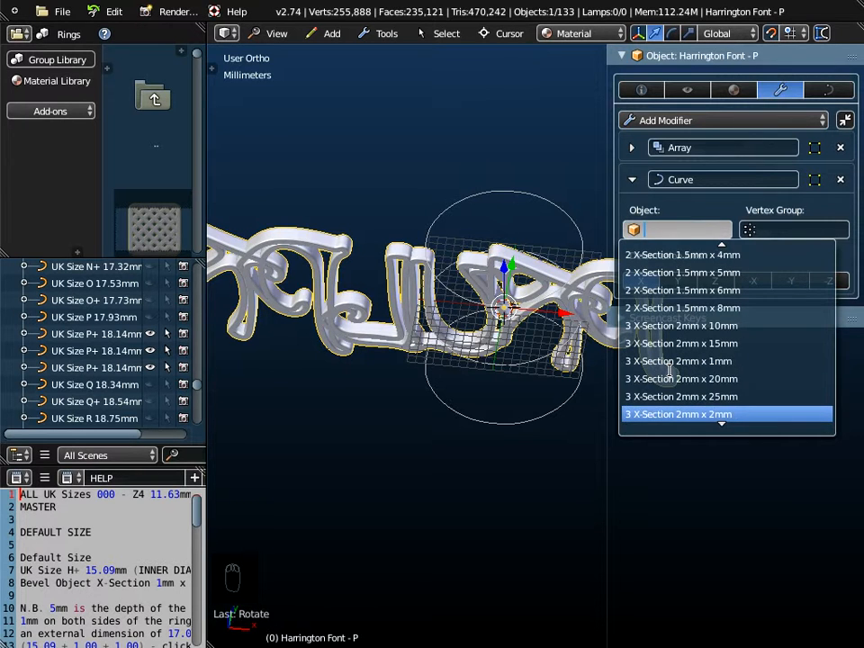
{"action": "scroll", "coordinate": [670, 369], "scroll_direction": "down", "scroll_amount": 8}
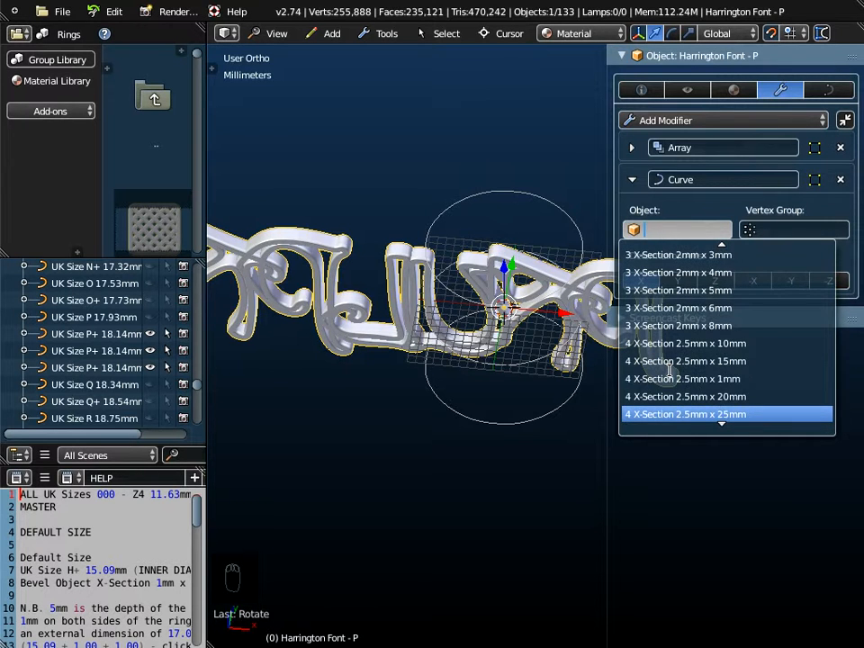
{"action": "scroll", "coordinate": [670, 369], "scroll_direction": "down", "scroll_amount": 10}
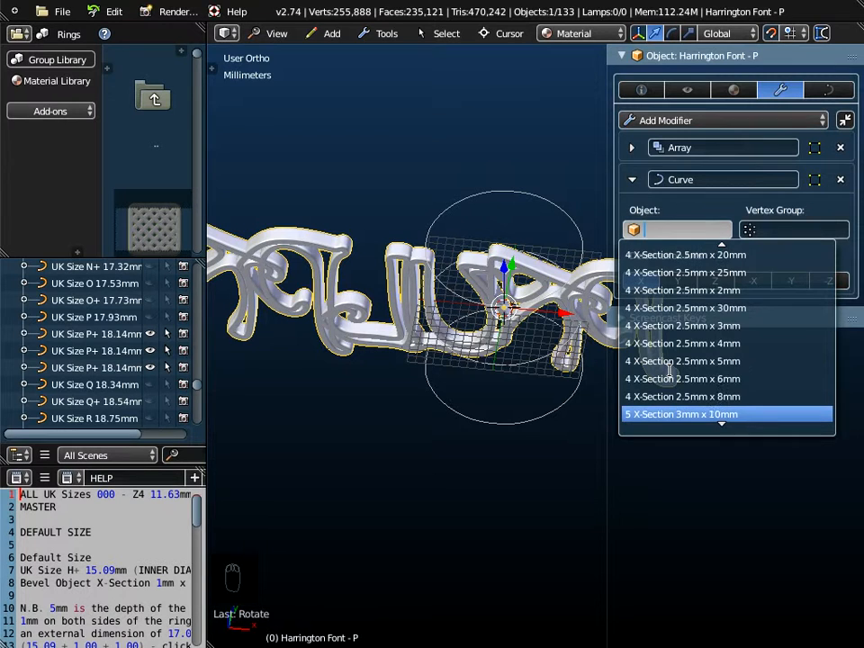
{"action": "scroll", "coordinate": [670, 369], "scroll_direction": "down", "scroll_amount": 10}
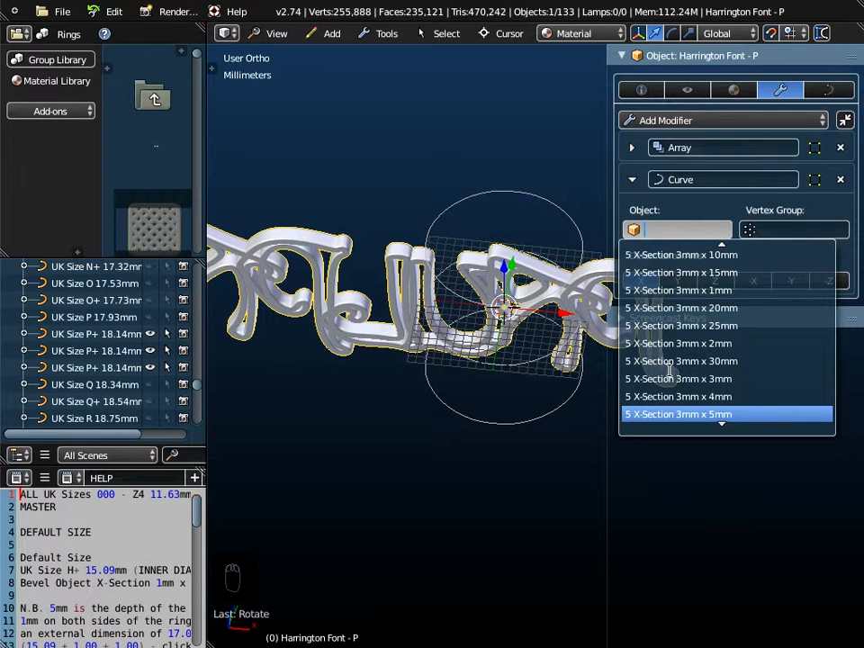
{"action": "scroll", "coordinate": [670, 370], "scroll_direction": "down", "scroll_amount": 10}
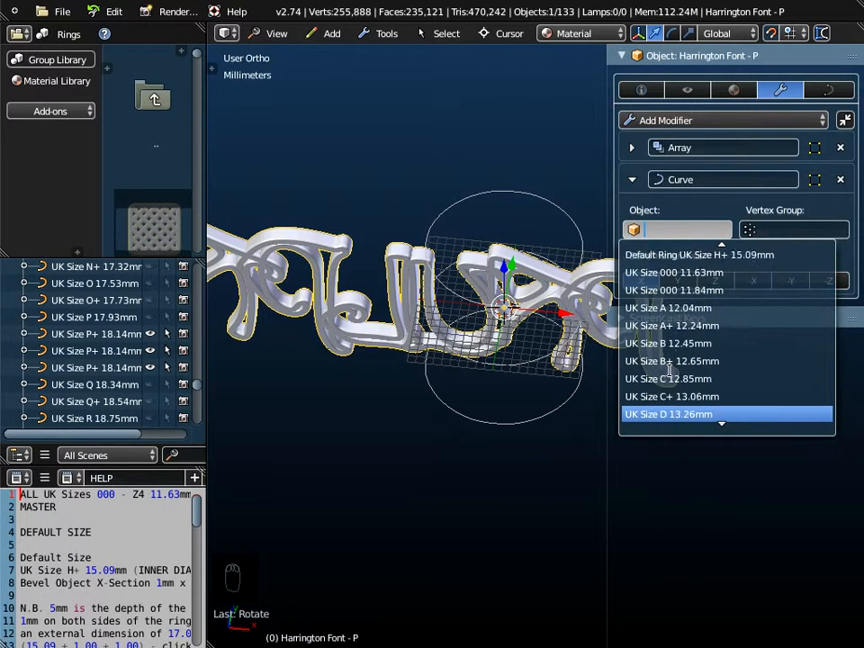
{"action": "scroll", "coordinate": [670, 370], "scroll_direction": "down", "scroll_amount": 11}
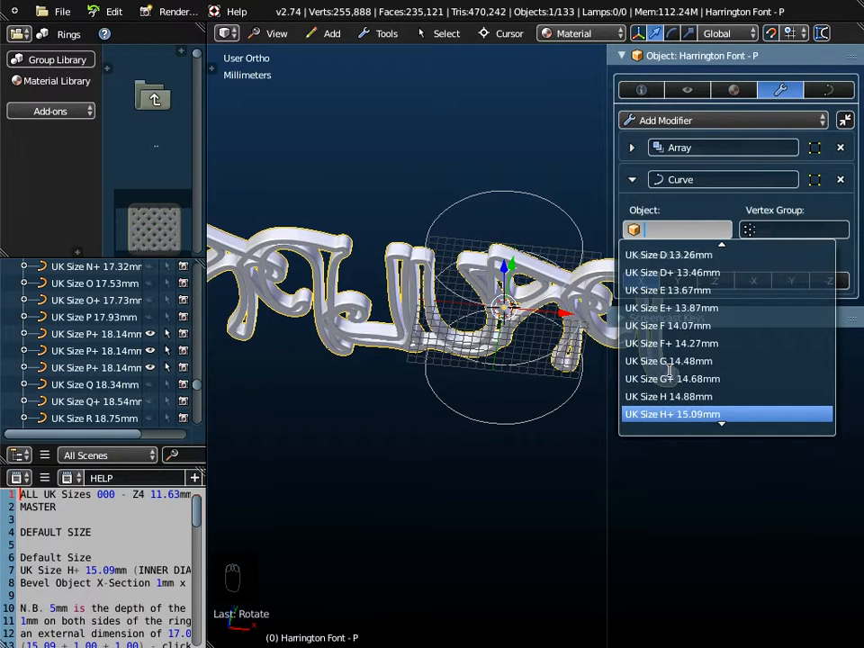
{"action": "scroll", "coordinate": [670, 370], "scroll_direction": "down", "scroll_amount": 2}
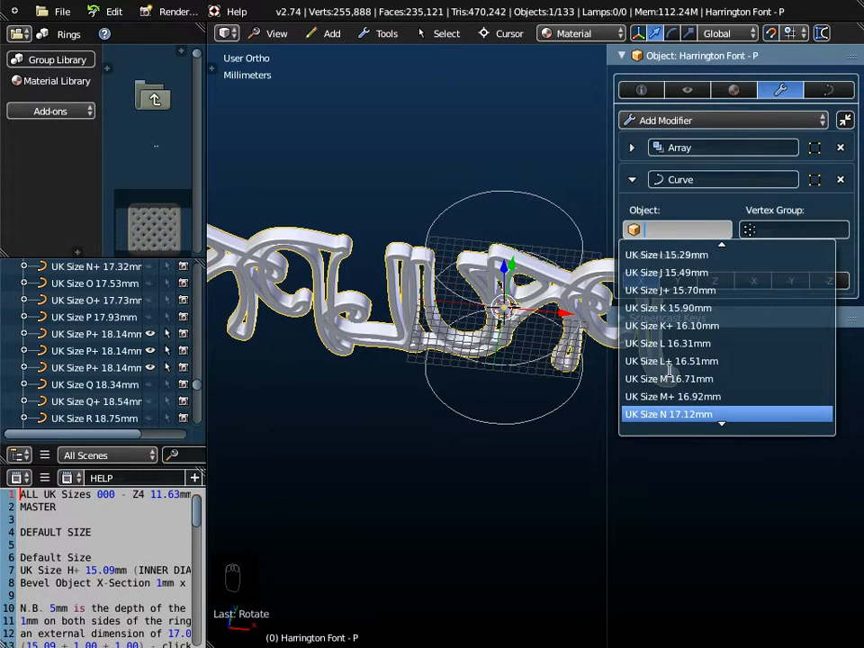
{"action": "scroll", "coordinate": [669, 370], "scroll_direction": "down", "scroll_amount": 8}
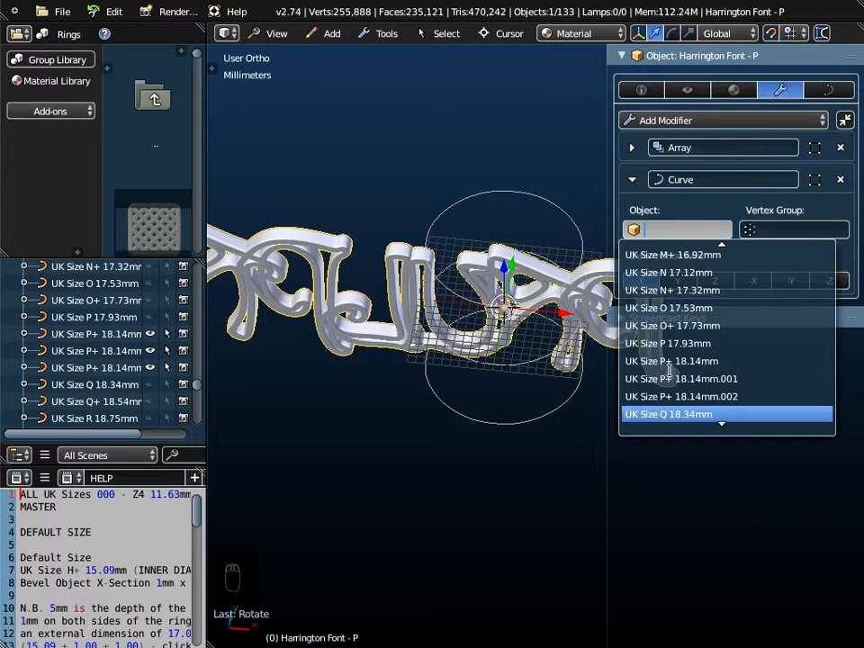
{"action": "scroll", "coordinate": [670, 370], "scroll_direction": "down", "scroll_amount": 1}
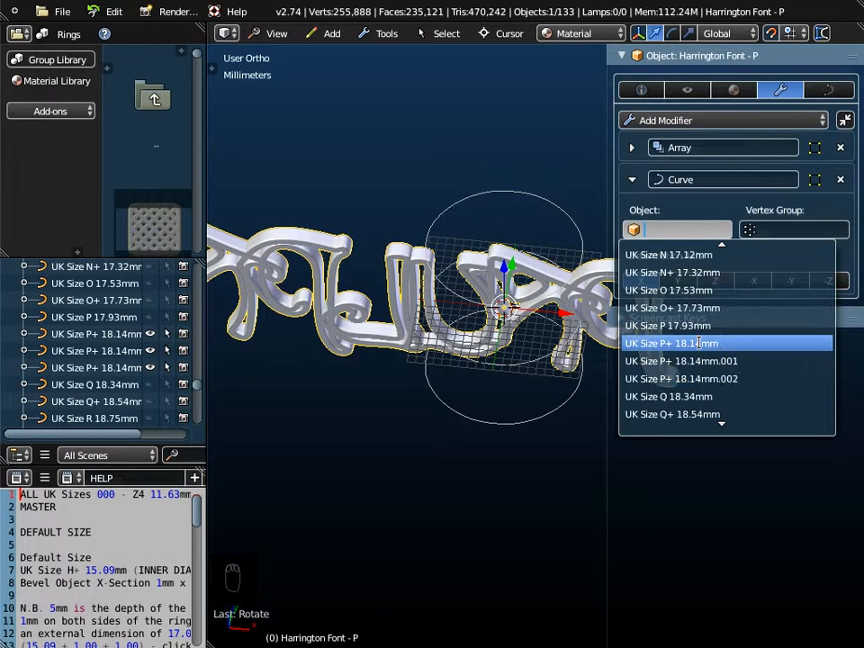
{"action": "left_click", "coordinate": [703, 347]}
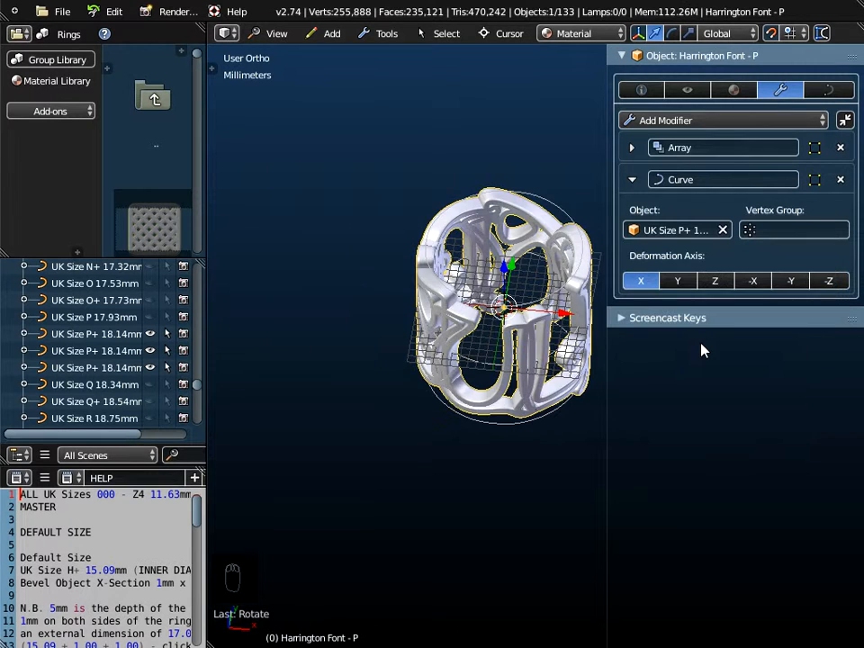
Widen the 3D view and scale the curved PAUL lettering uniformly by a factor of 0.7.
{"action": "middle_click_drag", "start_coordinate": [508, 414], "coordinate": [535, 378]}
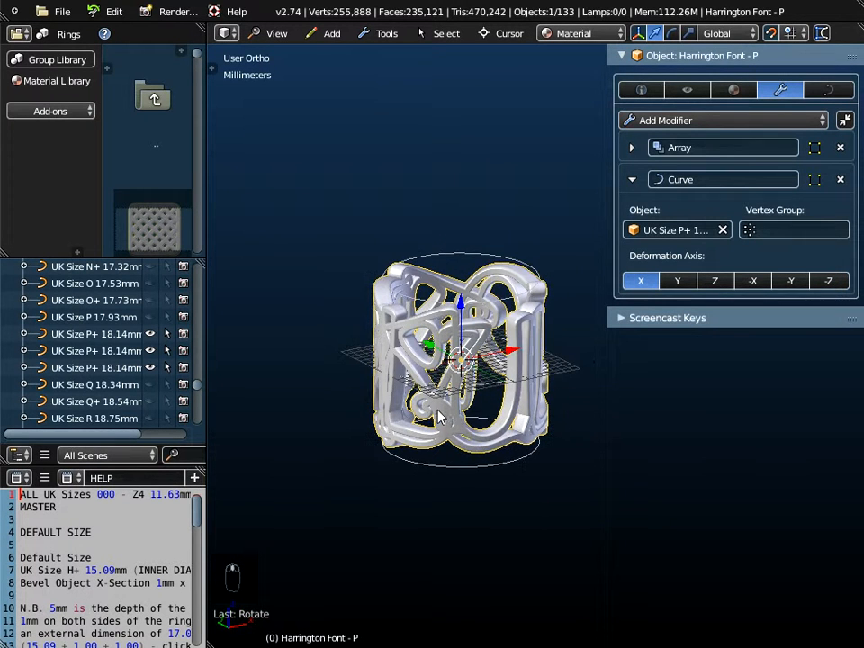
{"action": "scroll", "coordinate": [468, 409], "scroll_direction": "up", "scroll_amount": 2}
{"action": "middle_click_drag", "start_coordinate": [468, 410], "coordinate": [496, 446]}
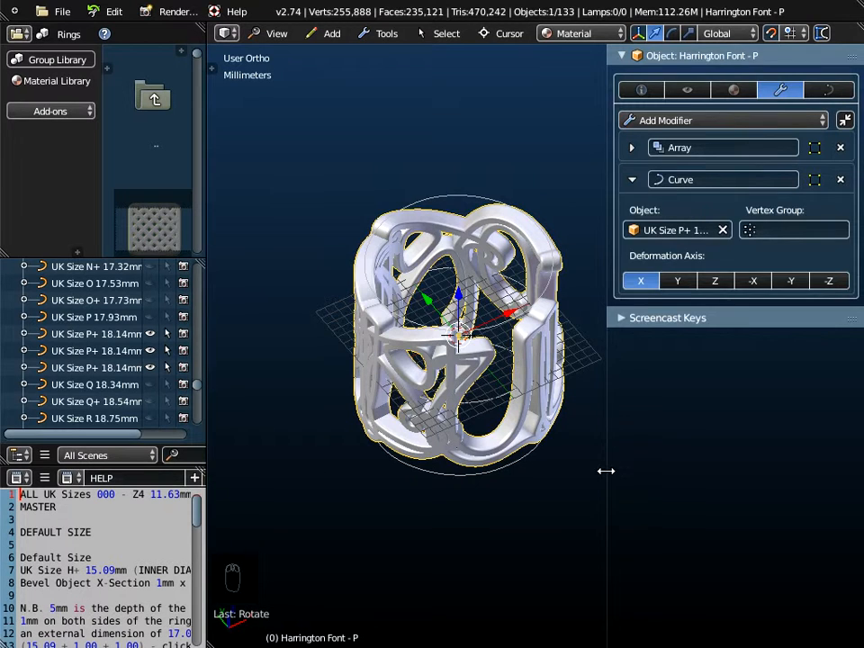
{"action": "left_click_drag", "start_coordinate": [606, 470], "coordinate": [648, 472]}
{"action": "middle_click_drag", "start_coordinate": [556, 445], "coordinate": [487, 275], "text": "shift"}
{"action": "middle_click_drag", "start_coordinate": [498, 377], "coordinate": [490, 396]}
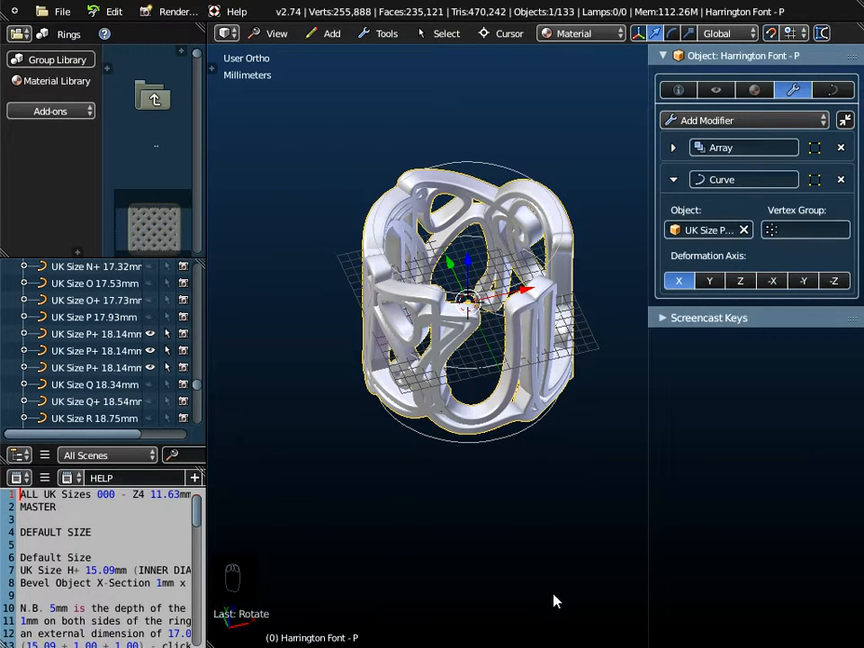
{"action": "key", "text": "s"}
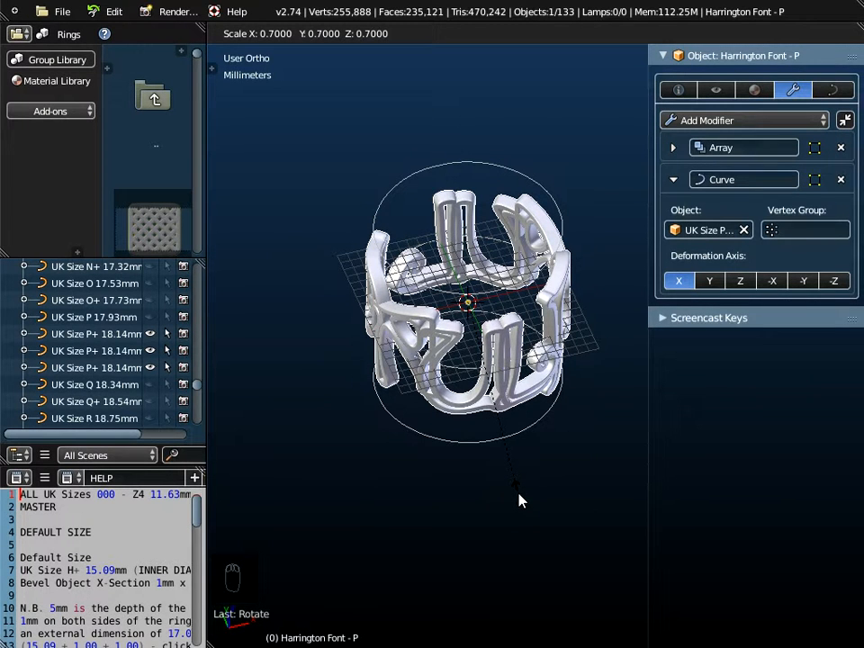
{"action": "left_click", "coordinate": [518, 500]}
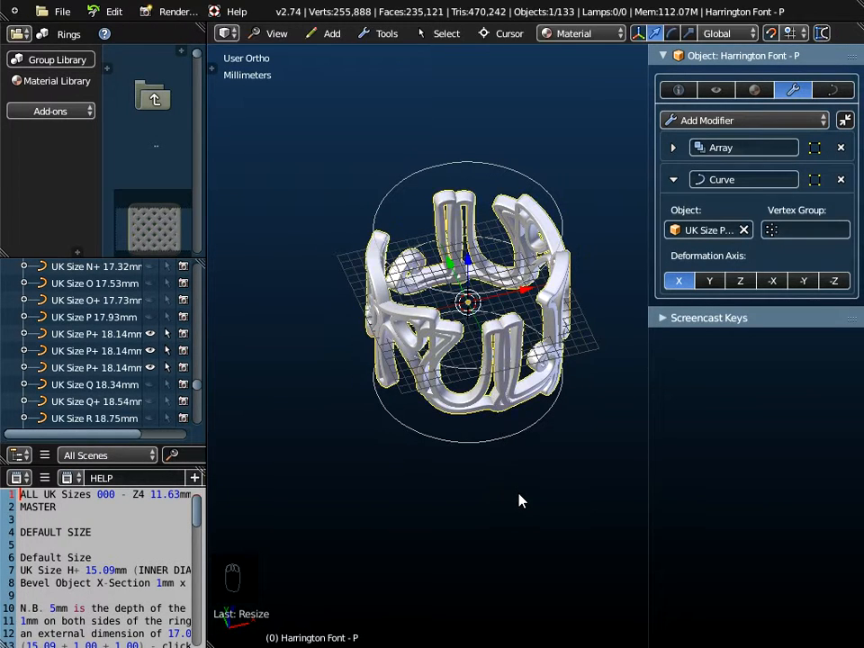
Apply the scale transform to the resized PAUL lettering.
{"action": "middle_click_drag", "start_coordinate": [525, 554], "coordinate": [553, 557]}
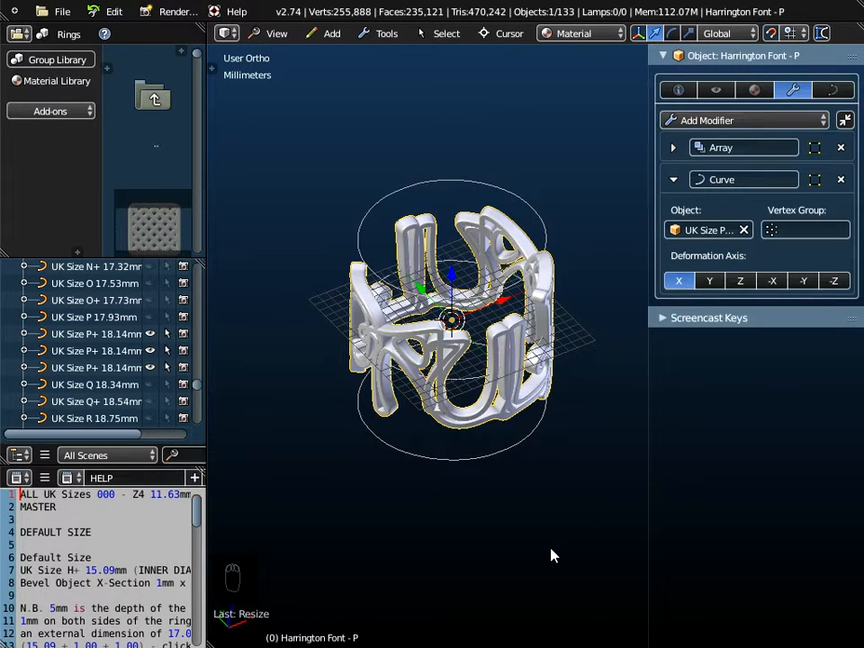
{"action": "key", "text": "ctrl+a"}
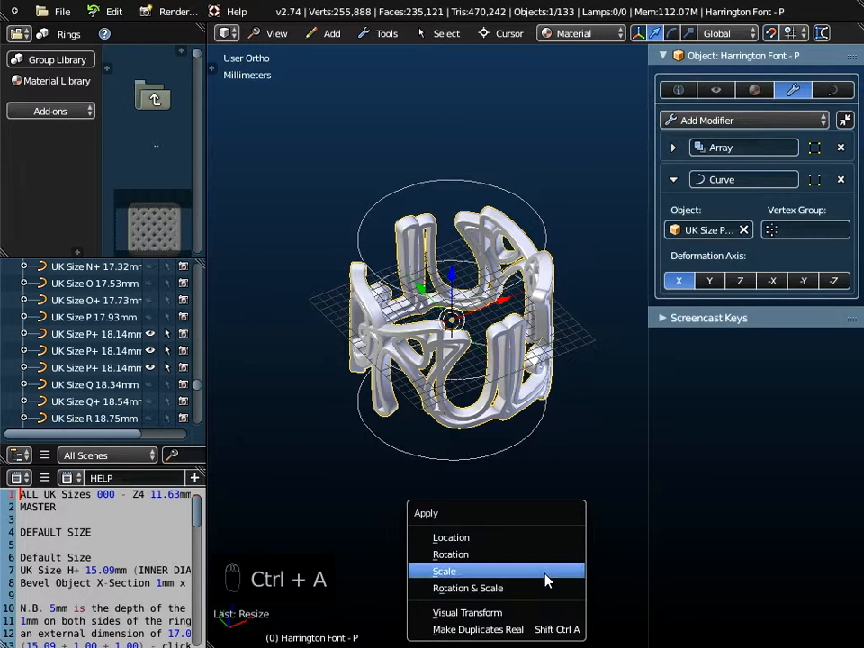
{"action": "key", "text": "Return"}
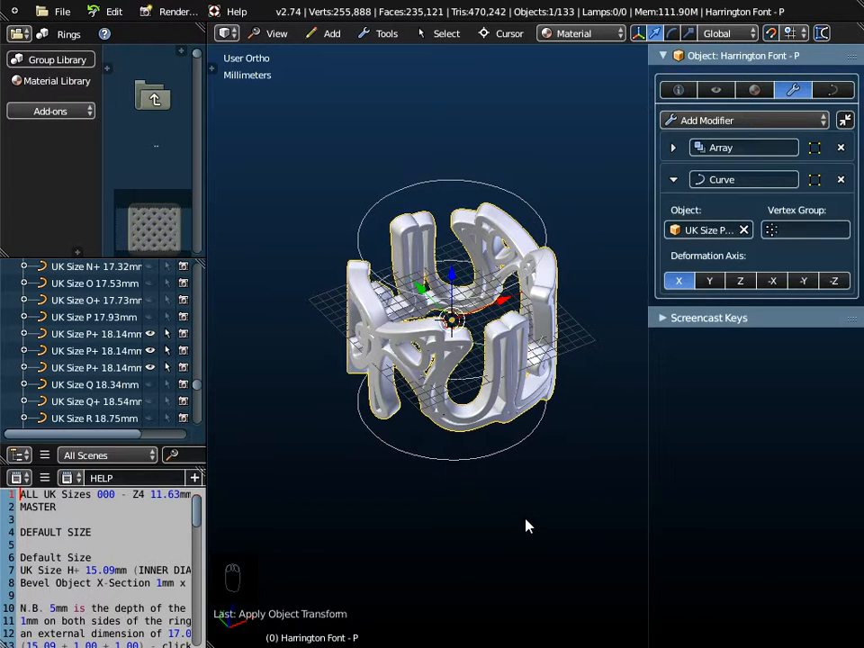
Examine the ring from the side and from above, checking how its two ends meet along the size curve.
{"action": "middle_click_drag", "start_coordinate": [441, 441], "coordinate": [596, 424]}
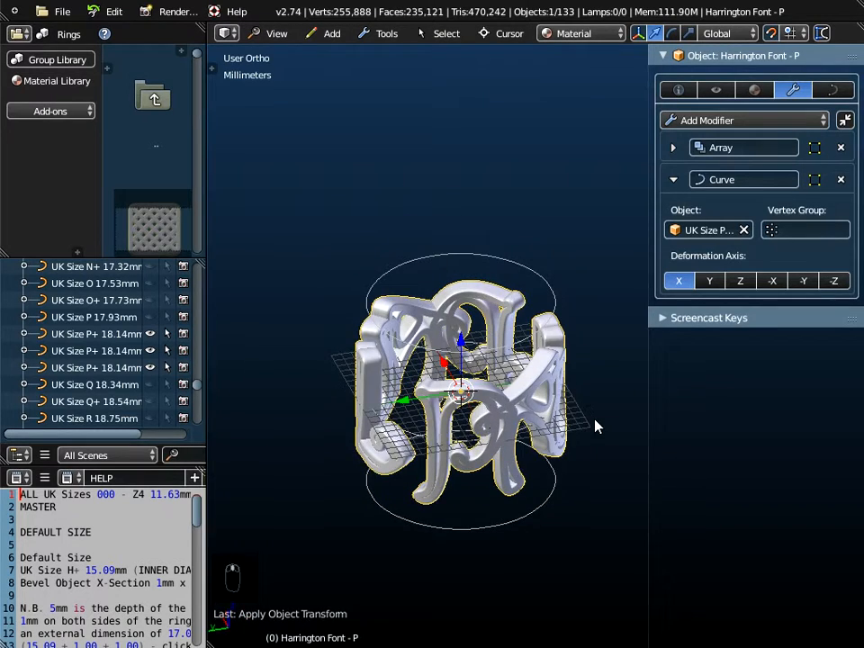
{"action": "scroll", "coordinate": [452, 502], "scroll_direction": "up", "scroll_amount": 1}
{"action": "middle_click_drag", "start_coordinate": [453, 503], "coordinate": [490, 175]}
{"action": "middle_click_drag", "start_coordinate": [477, 387], "coordinate": [496, 577]}
{"action": "scroll", "coordinate": [459, 430], "scroll_direction": "up", "scroll_amount": 3}
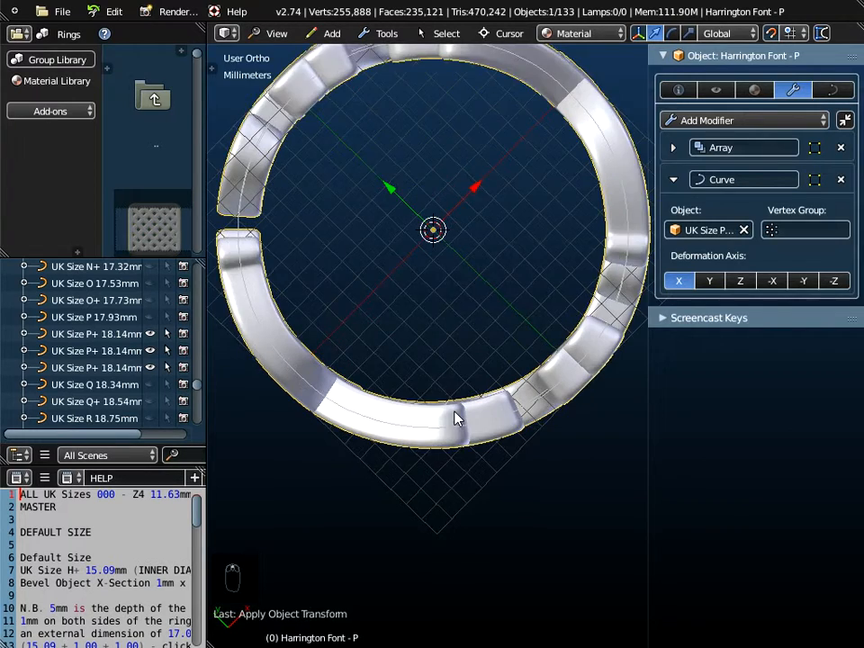
{"action": "scroll", "coordinate": [358, 367], "scroll_direction": "up", "scroll_amount": 1}
{"action": "scroll", "coordinate": [382, 362], "scroll_direction": "down", "scroll_amount": 2}
{"action": "middle_click_drag", "start_coordinate": [391, 350], "coordinate": [417, 341]}
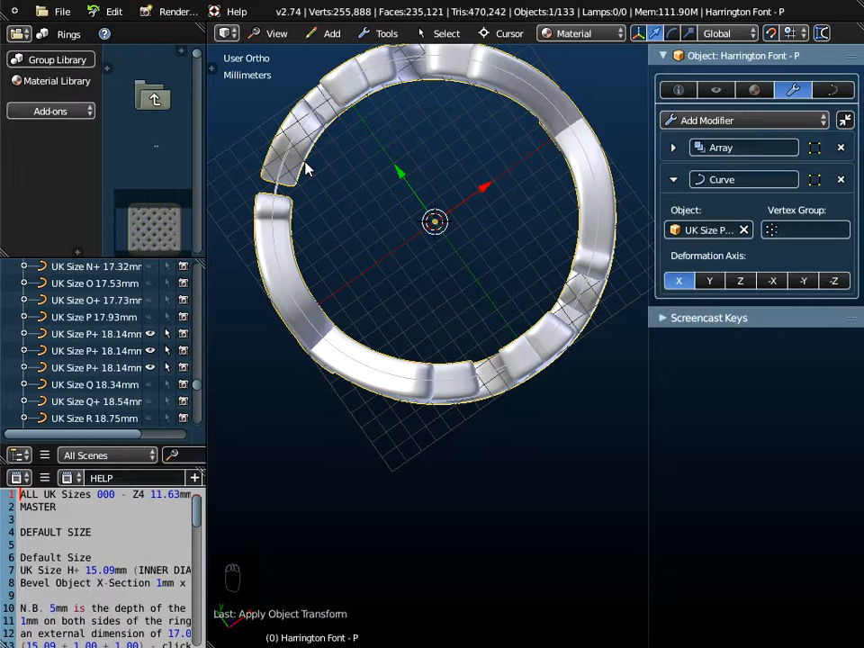
{"action": "scroll", "coordinate": [350, 256], "scroll_direction": "down", "scroll_amount": 1}
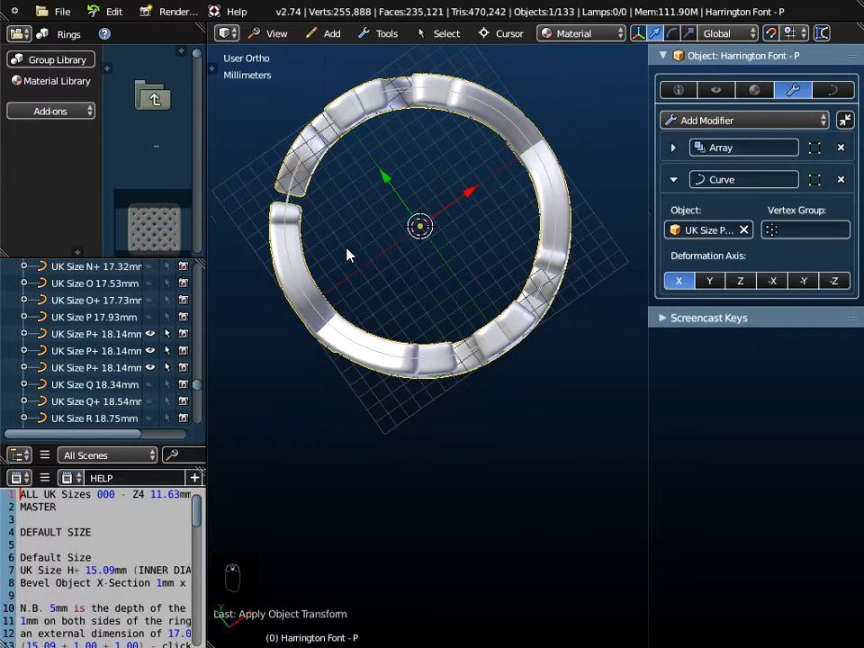
Change the PAUL lettering's bevel object to 1 X-Section 1mm x 1mm.
{"action": "middle_click_drag", "start_coordinate": [349, 306], "coordinate": [394, 264]}
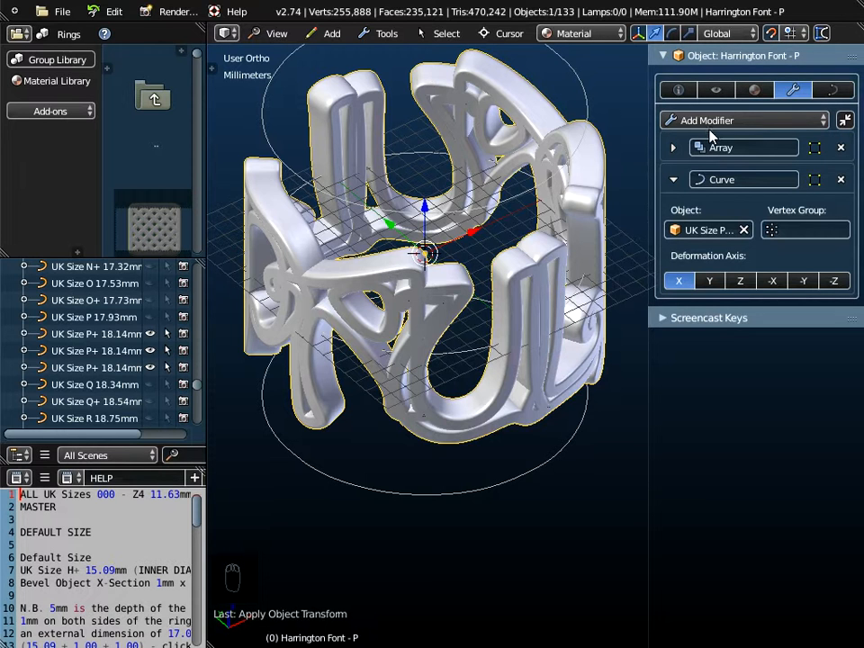
{"action": "left_click", "coordinate": [833, 91]}
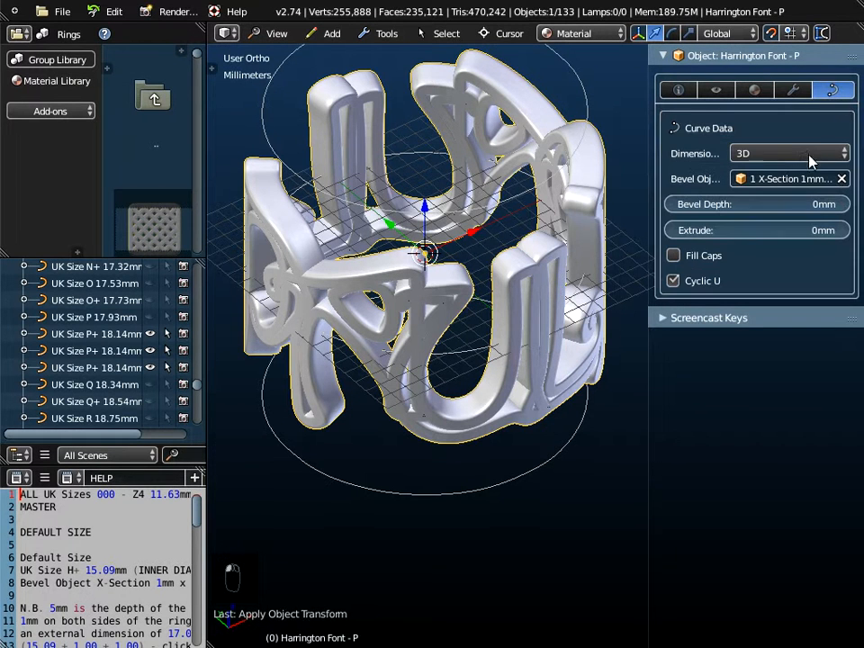
{"action": "left_click_drag", "start_coordinate": [649, 189], "coordinate": [571, 189]}
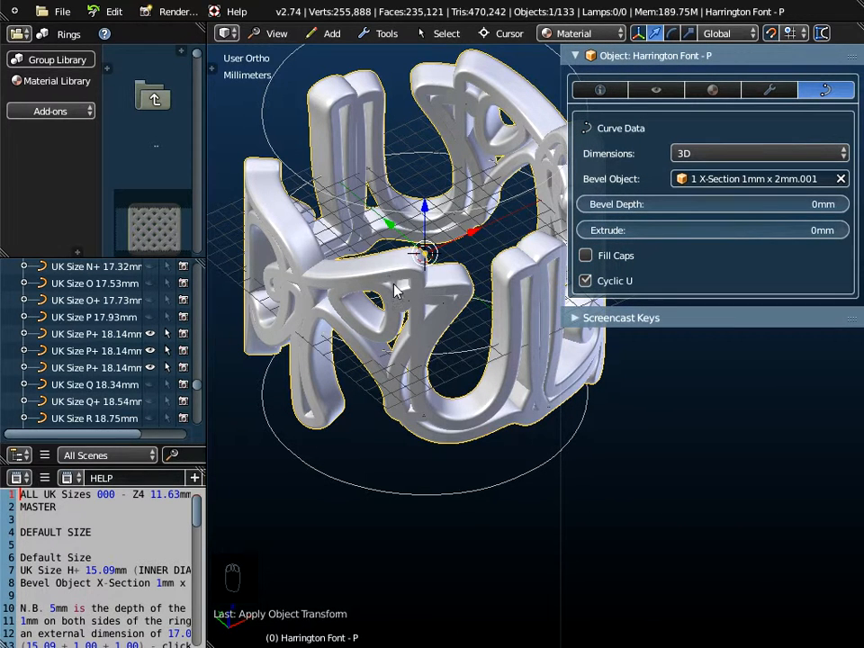
{"action": "left_click", "coordinate": [724, 179]}
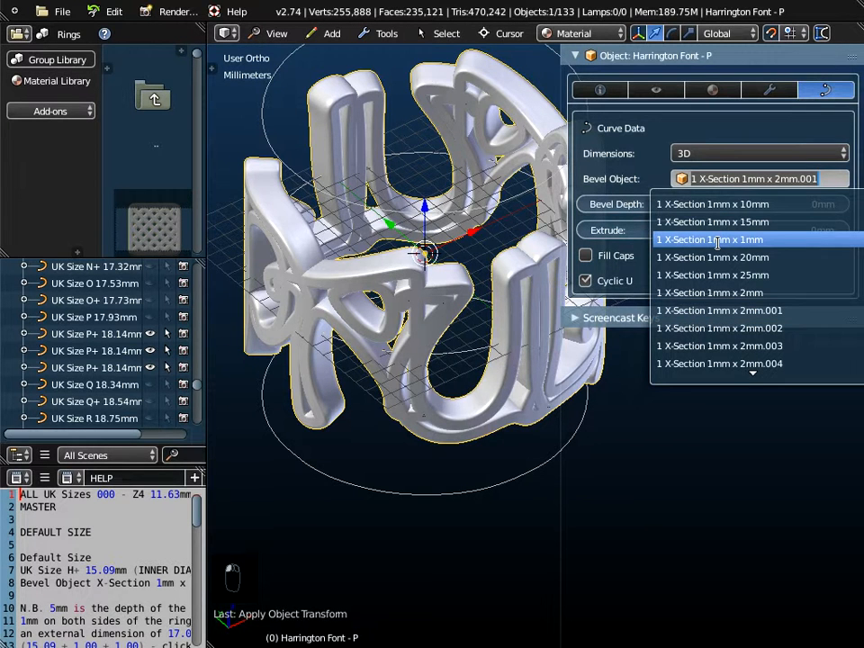
{"action": "left_click", "coordinate": [716, 239]}
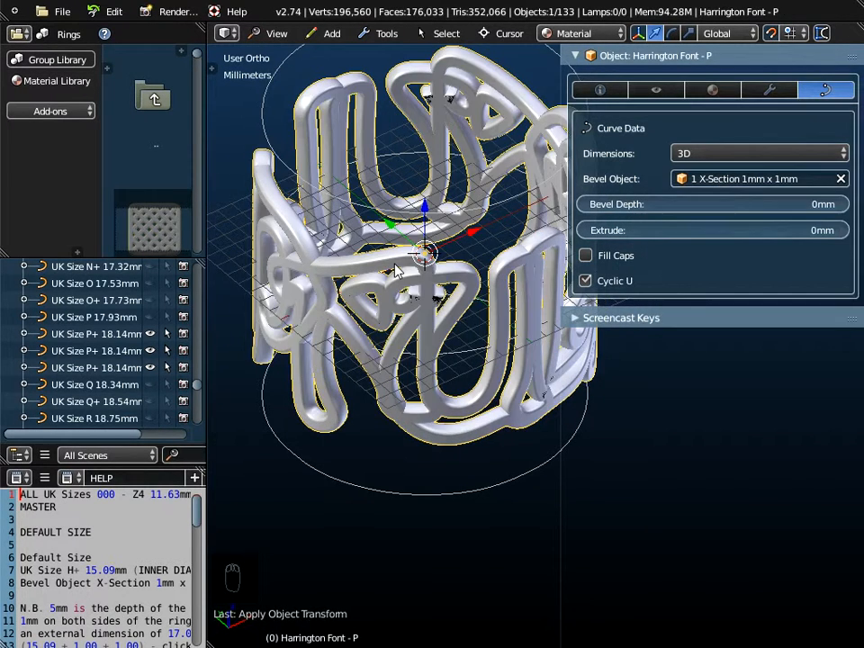
Inspect the thinner lettering ring from directly above to check its position against the size curve.
{"action": "middle_click_drag", "start_coordinate": [394, 290], "coordinate": [342, 225]}
{"action": "left_click", "coordinate": [273, 33]}
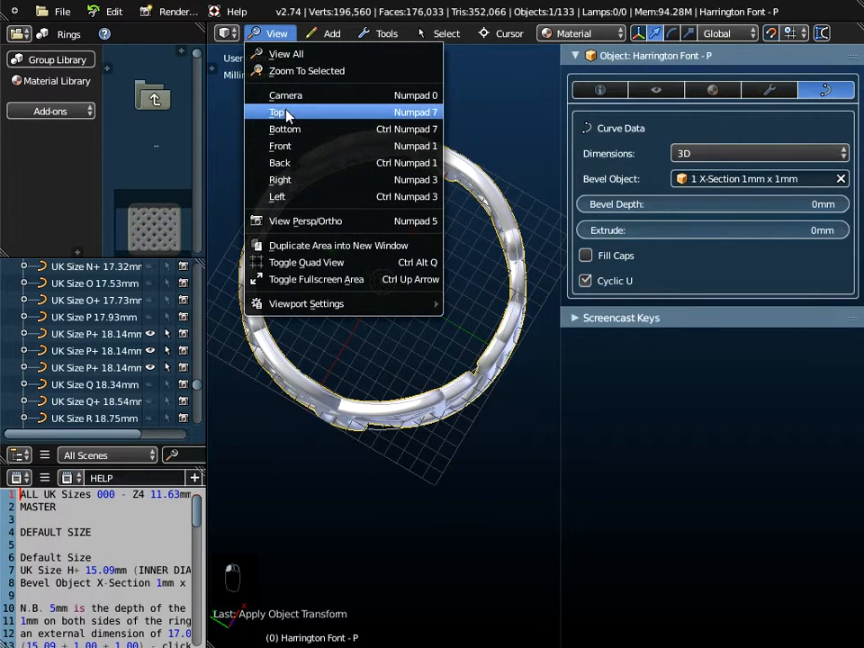
{"action": "left_click", "coordinate": [281, 112]}
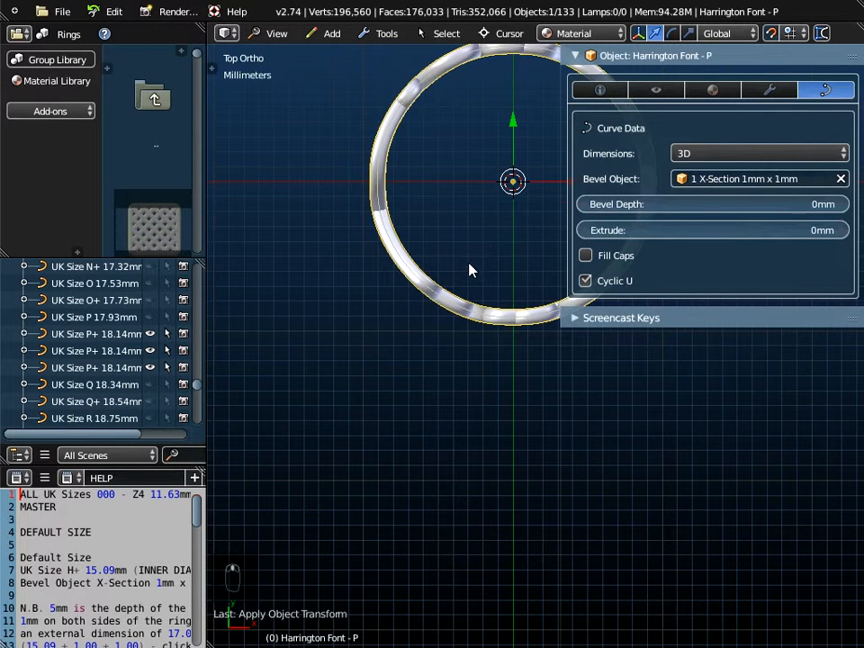
{"action": "middle_click_drag", "start_coordinate": [469, 270], "coordinate": [400, 332], "text": "shift"}
{"action": "scroll", "coordinate": [326, 360], "scroll_direction": "up", "scroll_amount": 2}
{"action": "scroll", "coordinate": [327, 360], "scroll_direction": "up", "scroll_amount": 2}
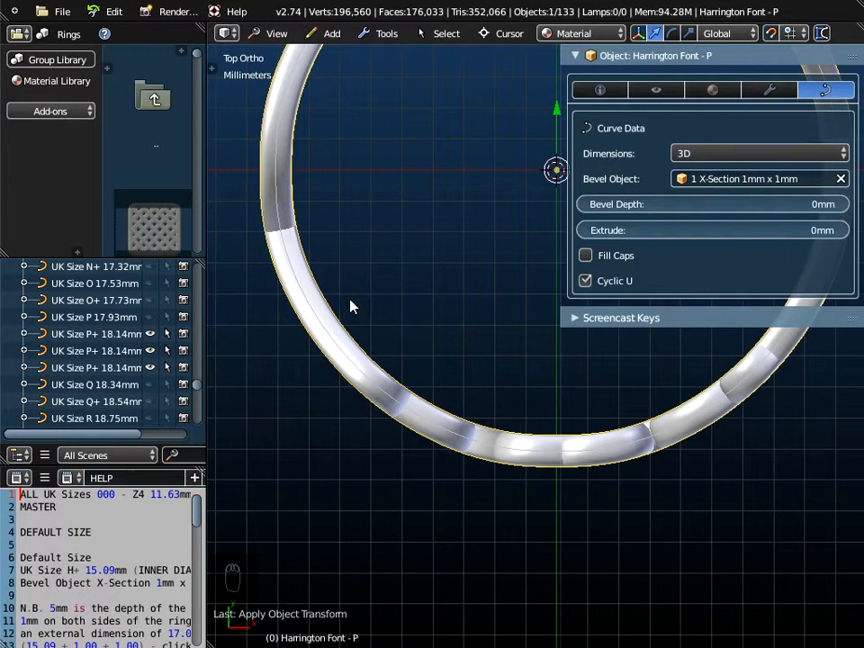
{"action": "scroll", "coordinate": [335, 330], "scroll_direction": "down", "scroll_amount": 6}
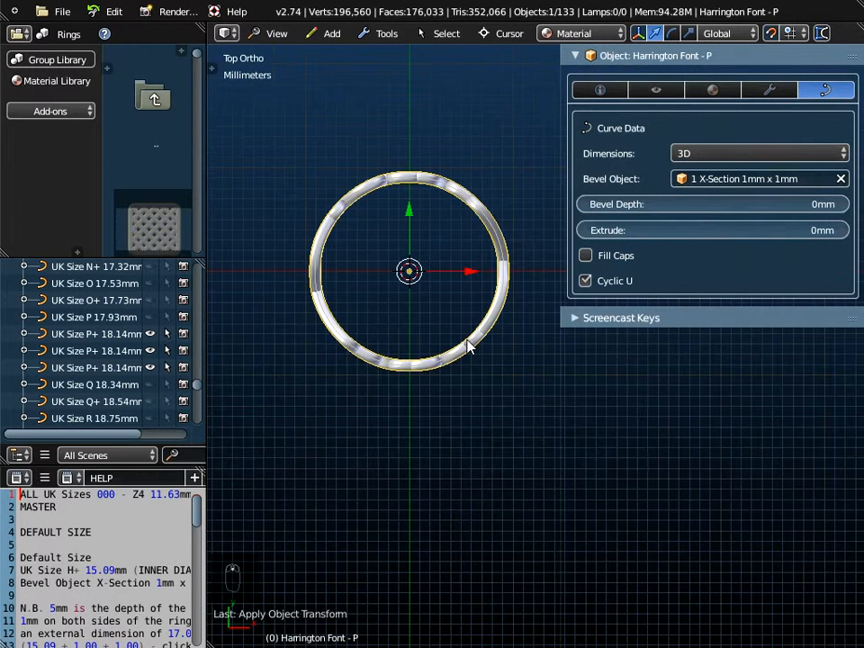
Select all the lettering's control points in Edit Mode and move them 1 mm along positive Z, upward in the top view.
{"action": "key", "text": "Tab"}
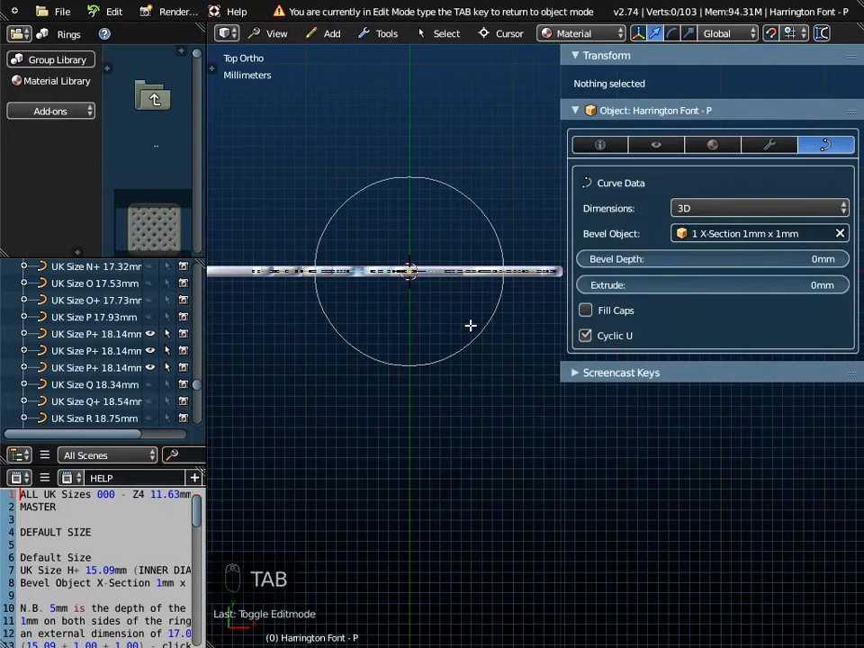
{"action": "scroll", "coordinate": [411, 345], "scroll_direction": "down", "scroll_amount": 2}
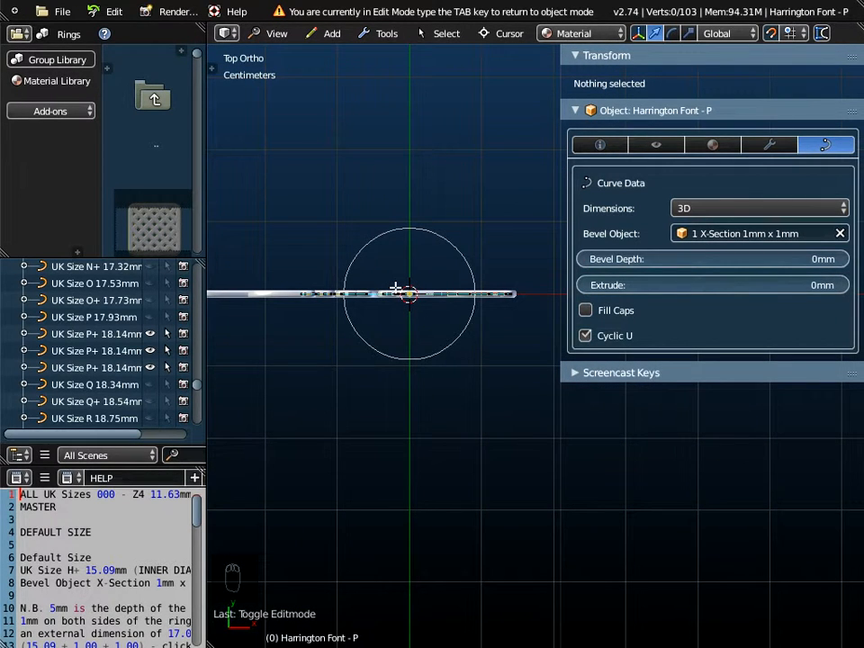
{"action": "key", "text": "a"}
{"action": "scroll", "coordinate": [363, 307], "scroll_direction": "up", "scroll_amount": 2}
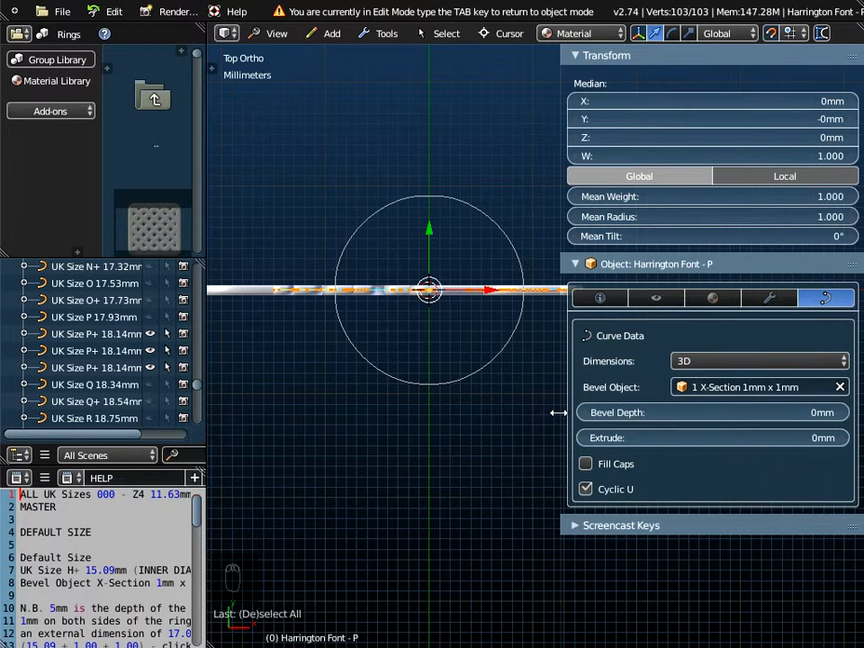
{"action": "left_click_drag", "start_coordinate": [558, 412], "coordinate": [631, 405]}
{"action": "scroll", "coordinate": [489, 284], "scroll_direction": "up", "scroll_amount": 5}
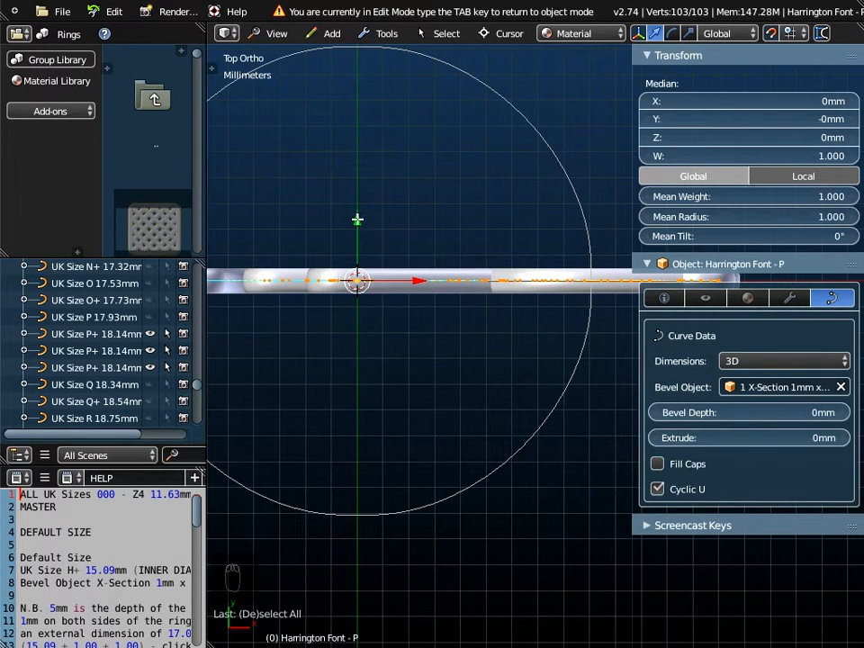
{"action": "left_click_drag", "start_coordinate": [357, 219], "coordinate": [358, 184]}
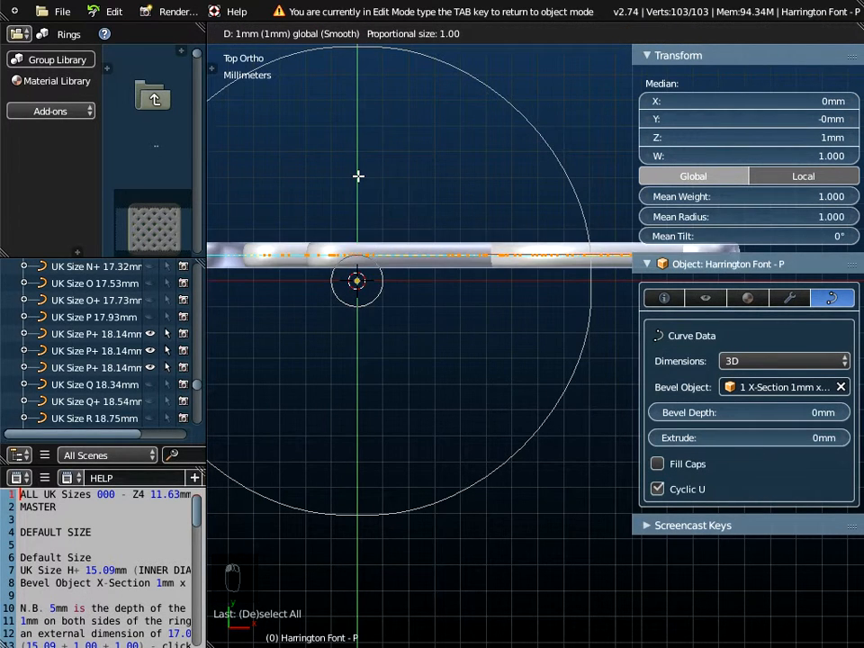
{"action": "left_click_drag", "start_coordinate": [358, 219], "coordinate": [358, 220]}
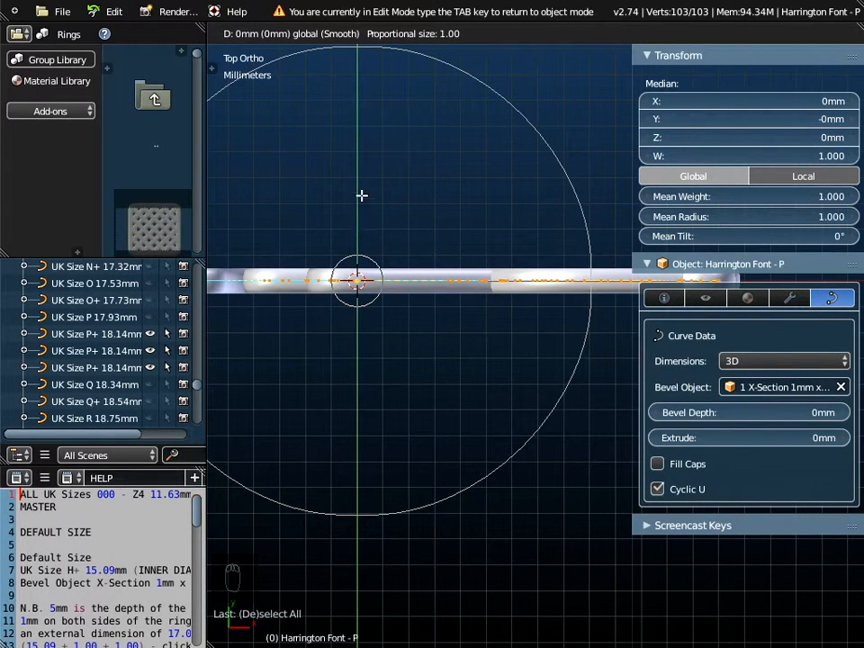
{"action": "left_click", "coordinate": [361, 190]}
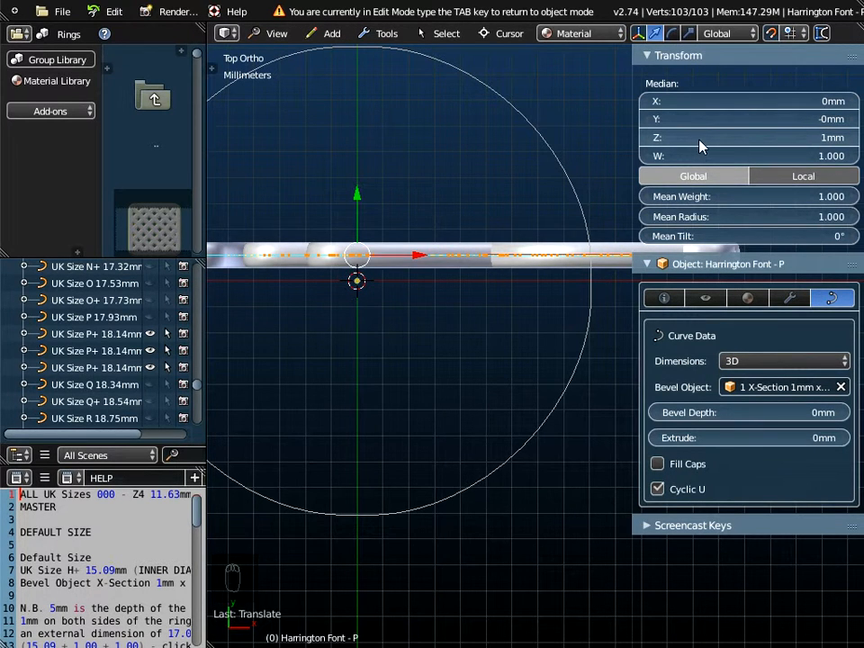
Reduce the selected points' median Z to 0.5 mm and return to Object Mode.
{"action": "left_click", "coordinate": [649, 142]}
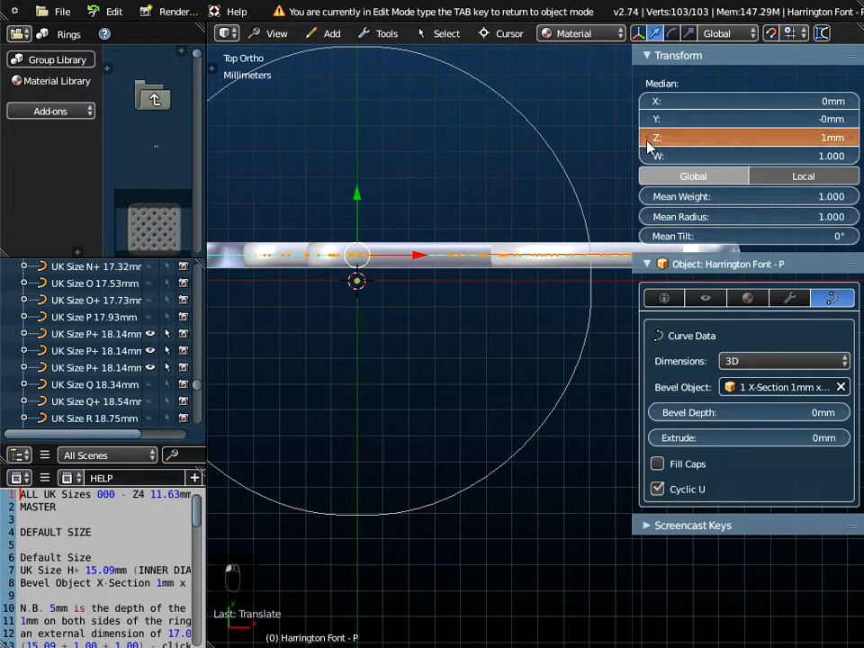
{"action": "left_click", "coordinate": [649, 142]}
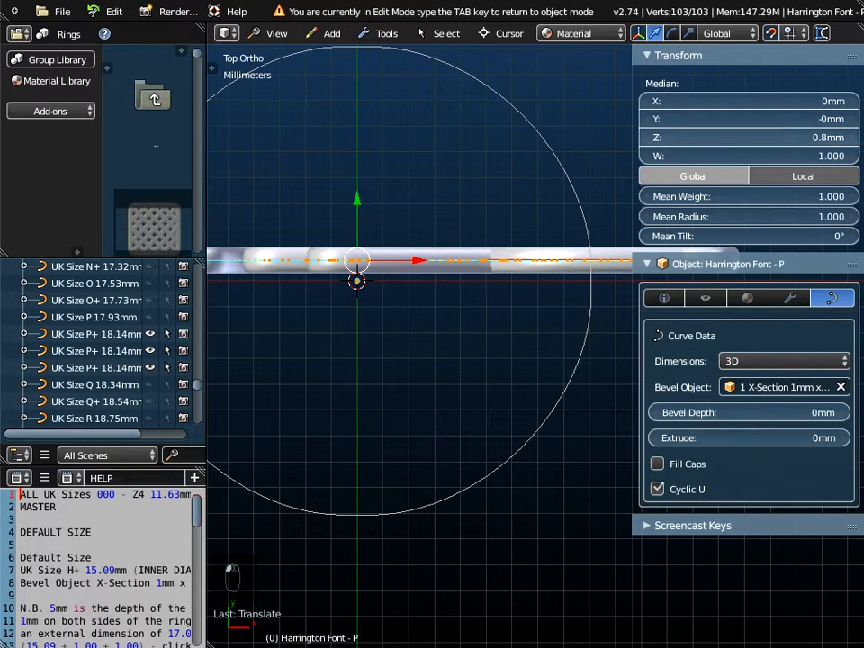
{"action": "left_click", "coordinate": [648, 141]}
{"action": "left_click", "coordinate": [648, 144]}
{"action": "left_click", "coordinate": [649, 144]}
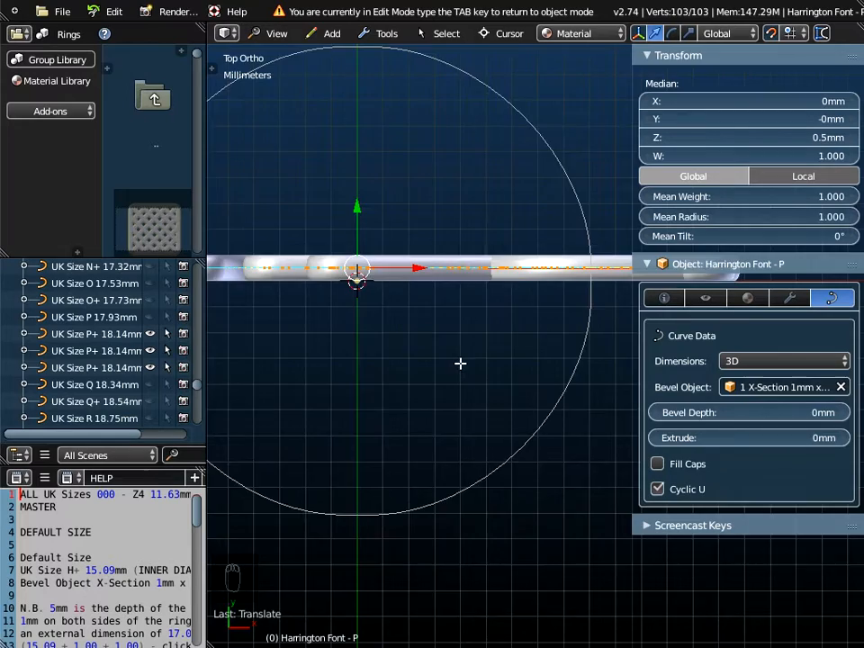
{"action": "mouse_move", "coordinate": [460, 363]}
{"action": "middle_mouse_down"}
{"action": "mouse_move", "coordinate": [461, 346]}
{"action": "mouse_move", "coordinate": [465, 395]}
{"action": "mouse_move", "coordinate": [469, 361]}
{"action": "middle_mouse_up"}
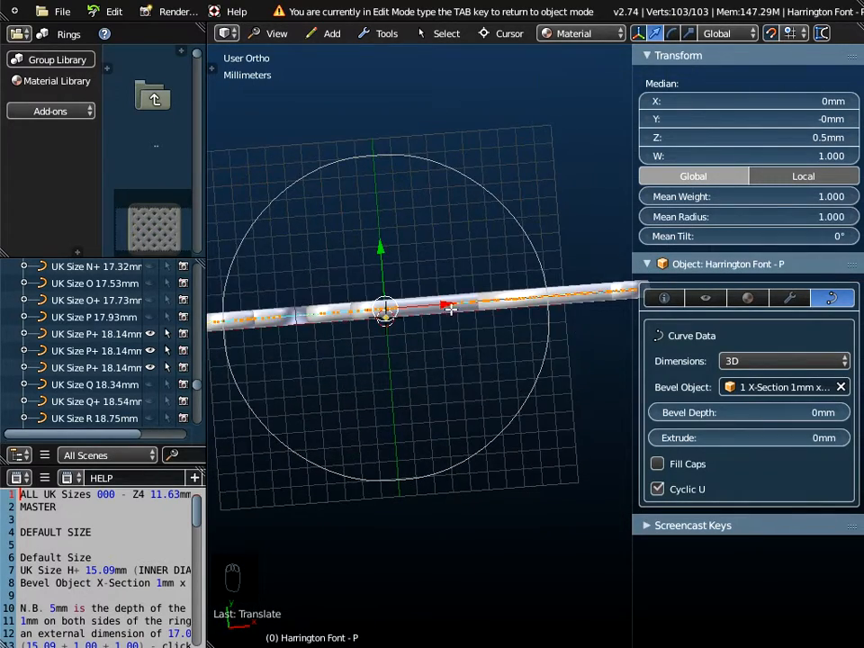
{"action": "scroll", "coordinate": [450, 308], "scroll_direction": "down", "scroll_amount": 2}
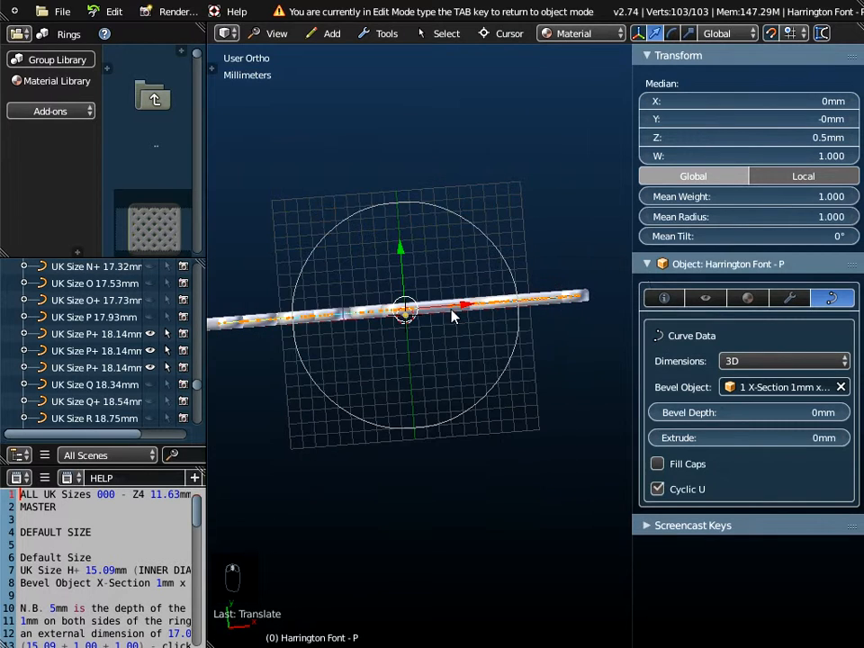
{"action": "key", "text": "Tab"}
Examine the offset ring from above and from the side, checking its inner edge against the size curve.
{"action": "mouse_move", "coordinate": [436, 376]}
{"action": "middle_mouse_down"}
{"action": "mouse_move", "coordinate": [443, 401]}
{"action": "mouse_move", "coordinate": [441, 364]}
{"action": "middle_mouse_up"}
{"action": "left_click", "coordinate": [276, 33]}
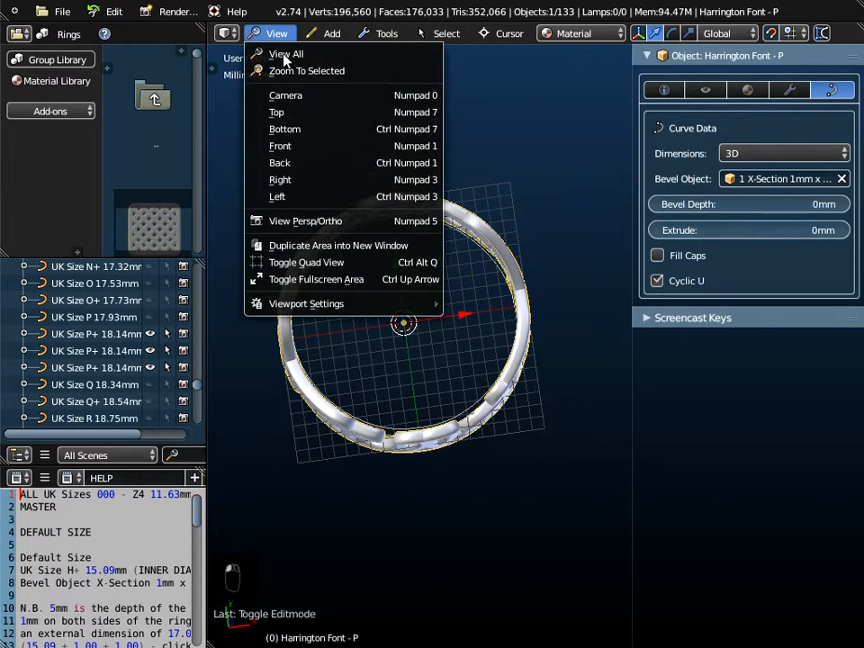
{"action": "left_click", "coordinate": [284, 114]}
{"action": "scroll", "coordinate": [428, 348], "scroll_direction": "up", "scroll_amount": 7}
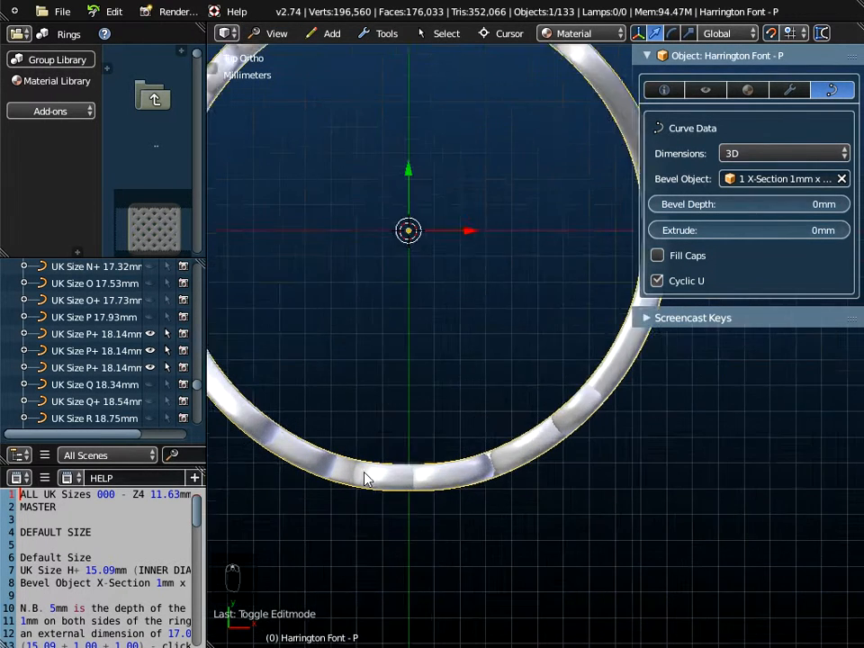
{"action": "middle_click_drag", "start_coordinate": [453, 414], "coordinate": [525, 432]}
{"action": "scroll", "coordinate": [453, 414], "scroll_direction": "down", "scroll_amount": 5}
{"action": "scroll", "coordinate": [523, 426], "scroll_direction": "down", "scroll_amount": 2}
{"action": "middle_click_drag", "start_coordinate": [494, 400], "coordinate": [398, 393], "text": "shift"}
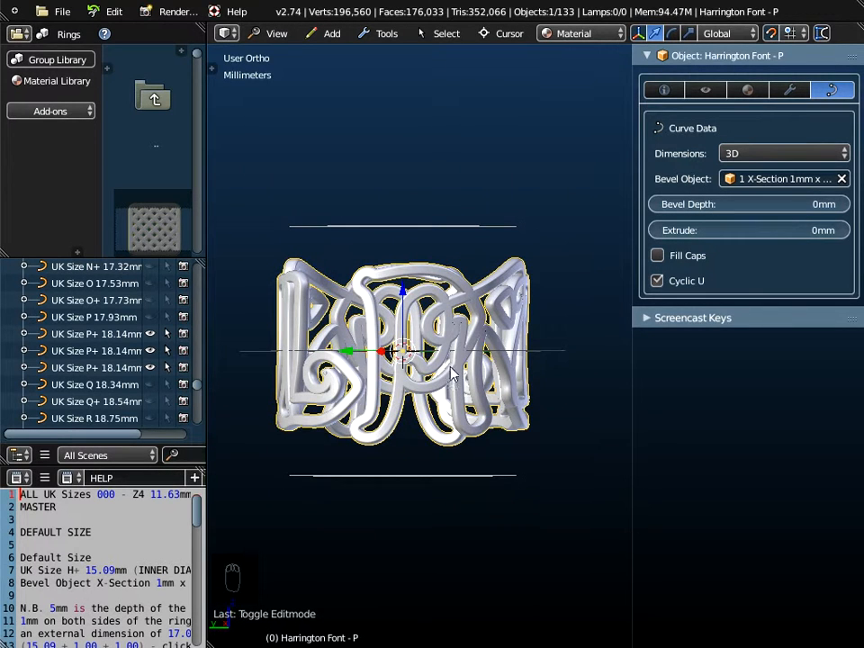
In front view, select the size curve above the lettering and assign 1 X-Section 1mm x 1mm as its bevel object.
{"action": "left_click", "coordinate": [269, 33]}
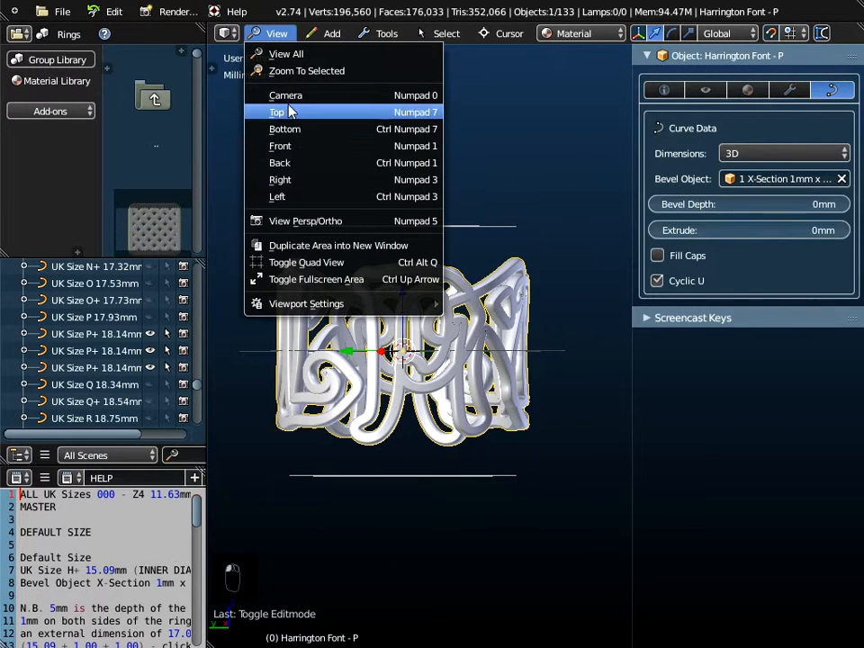
{"action": "left_click", "coordinate": [279, 112]}
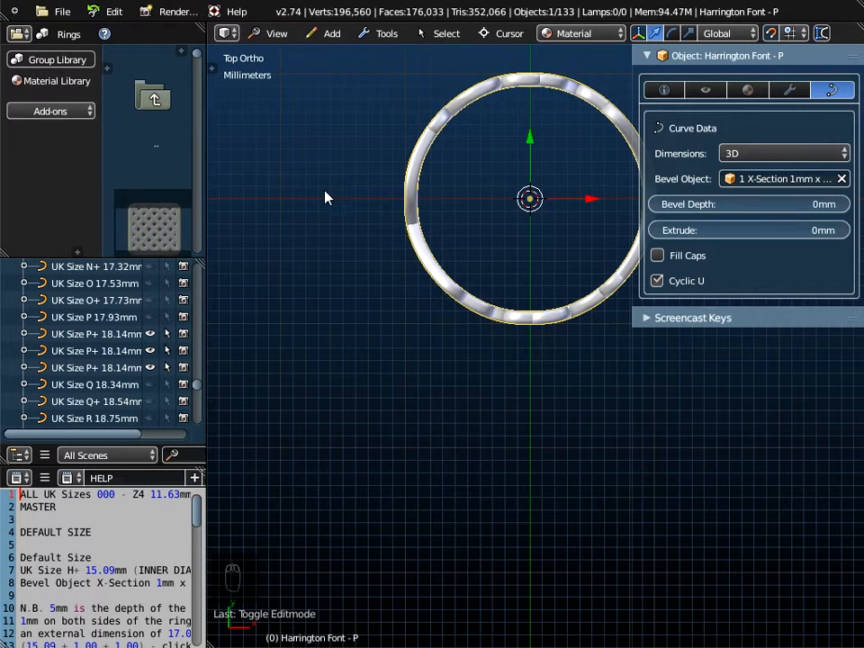
{"action": "left_click", "coordinate": [276, 34]}
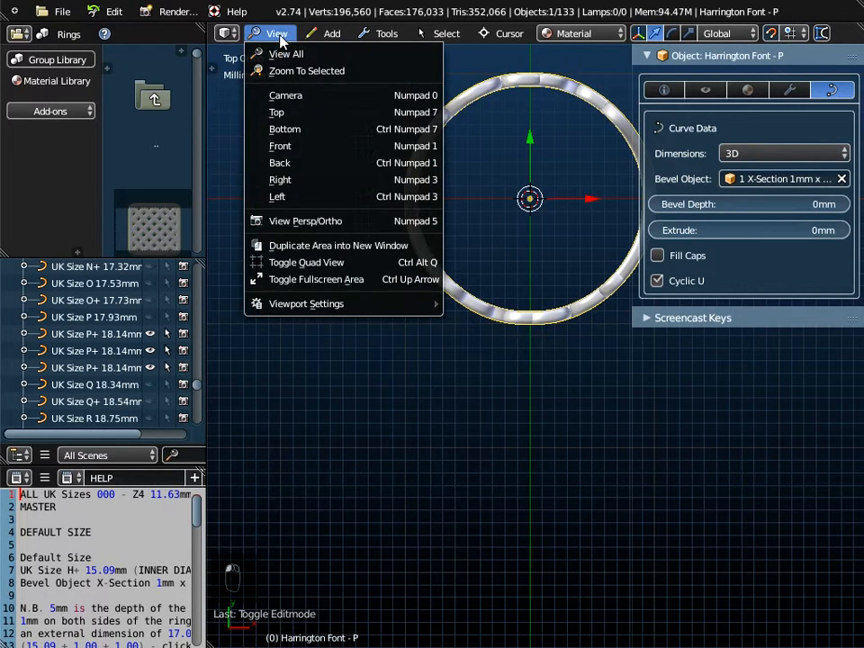
{"action": "left_click", "coordinate": [281, 143]}
{"action": "left_click", "coordinate": [506, 232]}
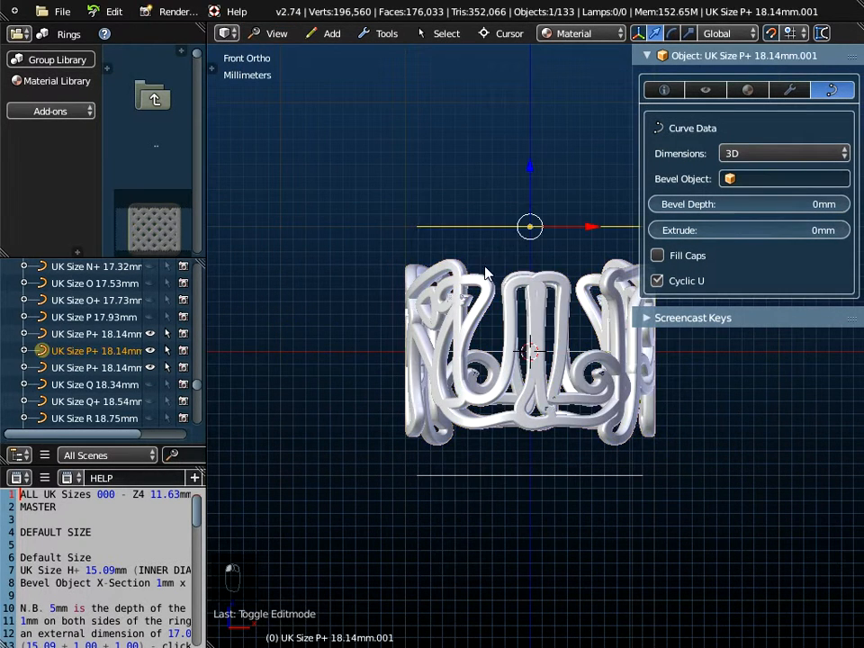
{"action": "middle_click_drag", "start_coordinate": [462, 271], "coordinate": [365, 283], "text": "shift"}
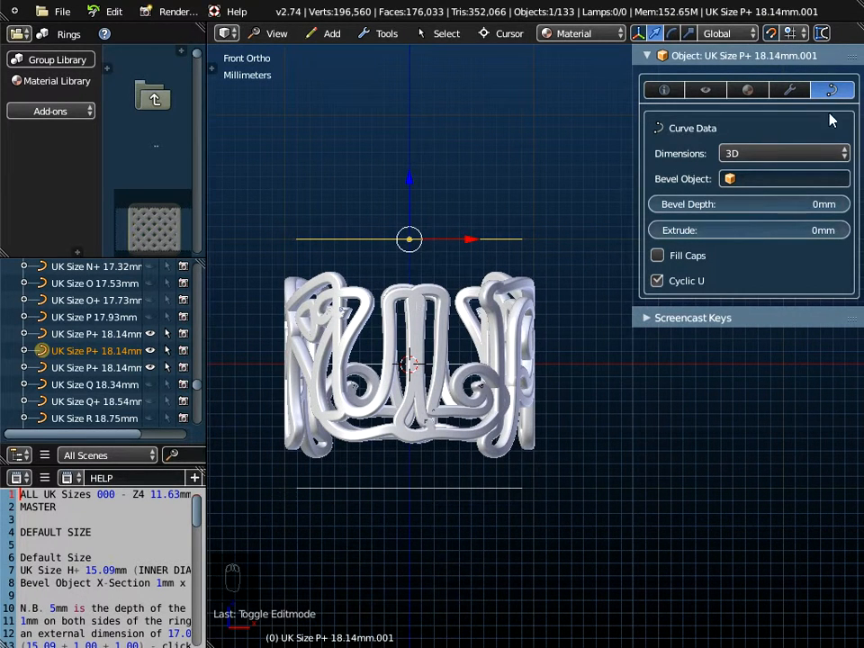
{"action": "left_click", "coordinate": [761, 179]}
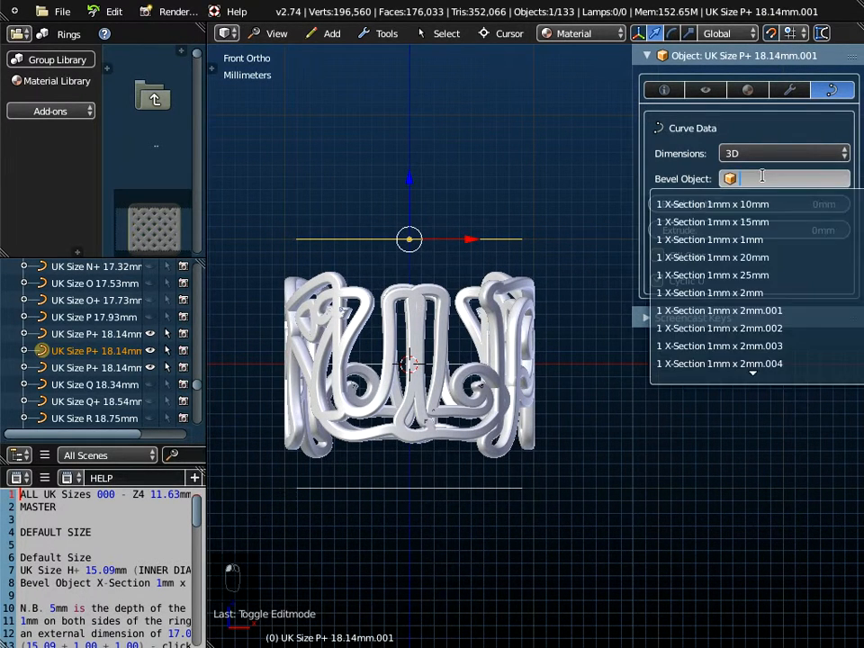
{"action": "left_click", "coordinate": [741, 240]}
Assign 1 X-Section 1mm x 1mm as the bevel object of the size curve below the lettering.
{"action": "right_click", "coordinate": [452, 491]}
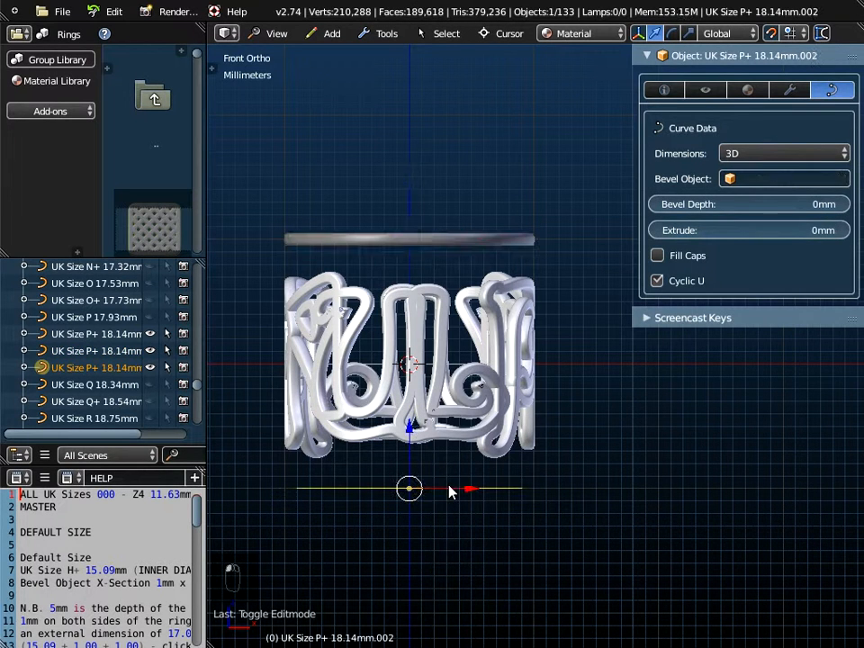
{"action": "left_click", "coordinate": [755, 178]}
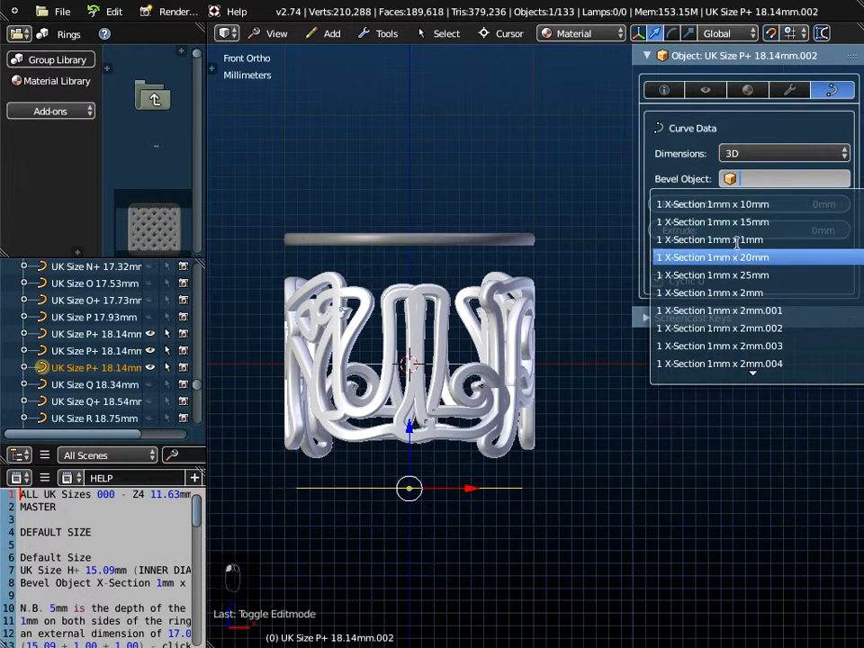
{"action": "left_click", "coordinate": [741, 241]}
Move the lower band up and the upper band down along Z until they overlap the lettering's bottom and top edges.
{"action": "scroll", "coordinate": [405, 463], "scroll_direction": "up", "scroll_amount": 1}
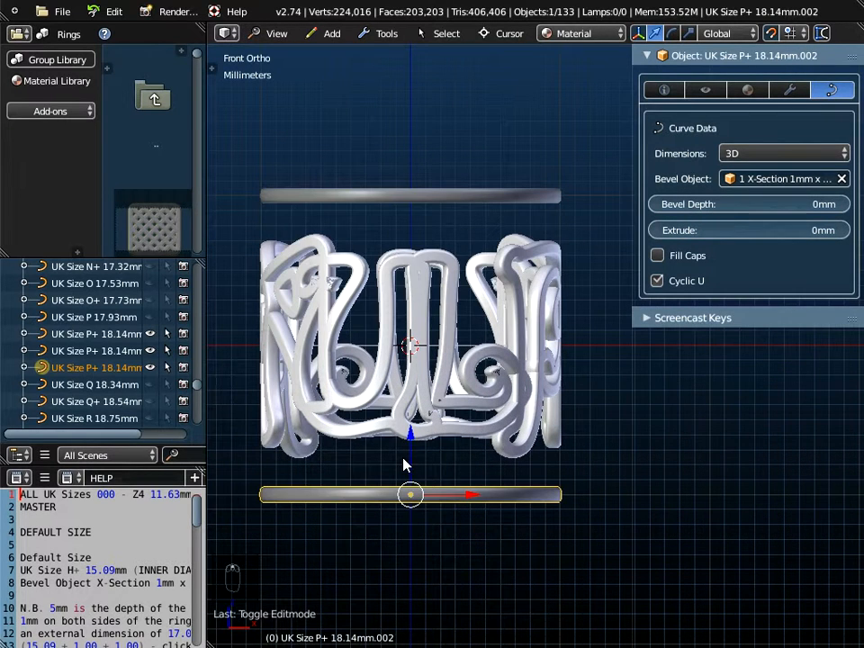
{"action": "left_click_drag", "start_coordinate": [414, 434], "coordinate": [417, 400]}
{"action": "right_click", "coordinate": [429, 198]}
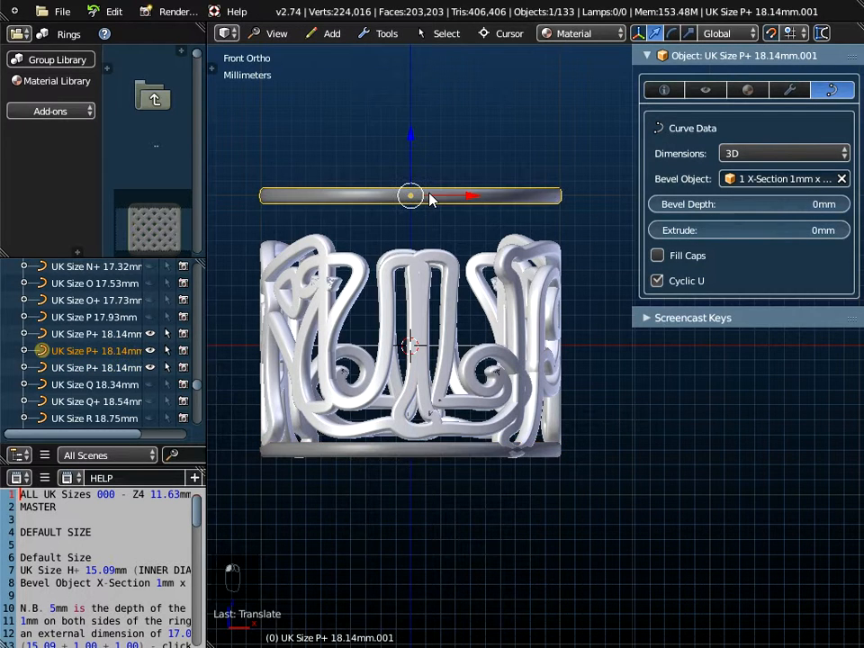
{"action": "left_click_drag", "start_coordinate": [415, 139], "coordinate": [415, 176]}
{"action": "middle_click_drag", "start_coordinate": [454, 347], "coordinate": [313, 435]}
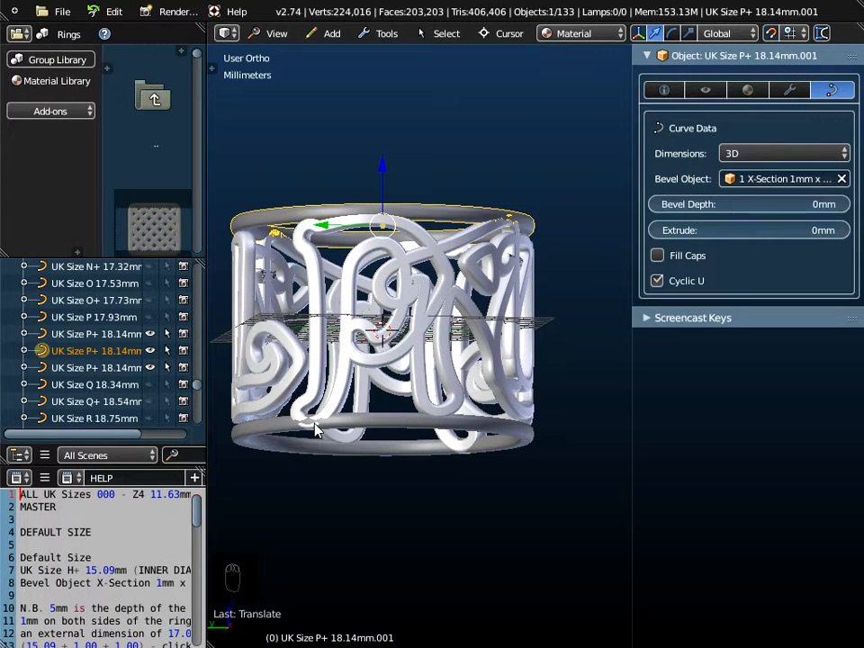
Select the Harrington Font - P lettering curve, show it in front view and enter Edit Mode.
{"action": "middle_click_drag", "start_coordinate": [309, 436], "coordinate": [323, 405]}
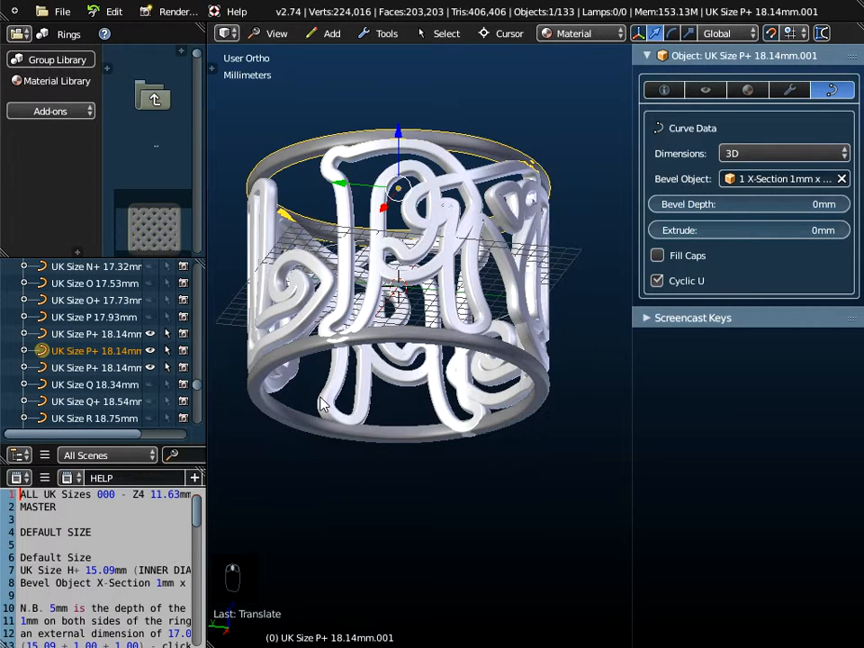
{"action": "scroll", "coordinate": [339, 353], "scroll_direction": "up", "scroll_amount": 3}
{"action": "scroll", "coordinate": [345, 365], "scroll_direction": "down", "scroll_amount": 2}
{"action": "middle_click_drag", "start_coordinate": [345, 365], "coordinate": [353, 427]}
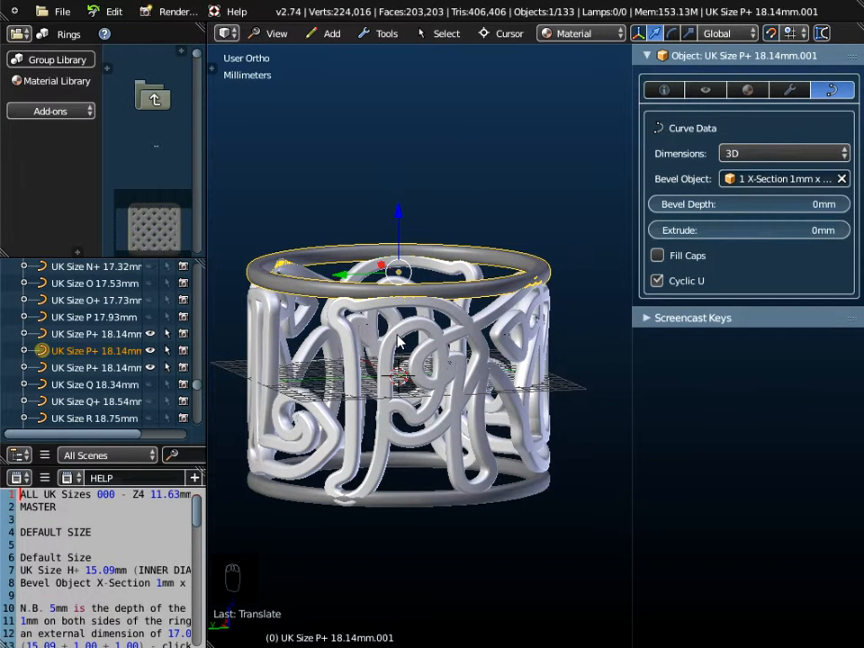
{"action": "right_click", "coordinate": [432, 235]}
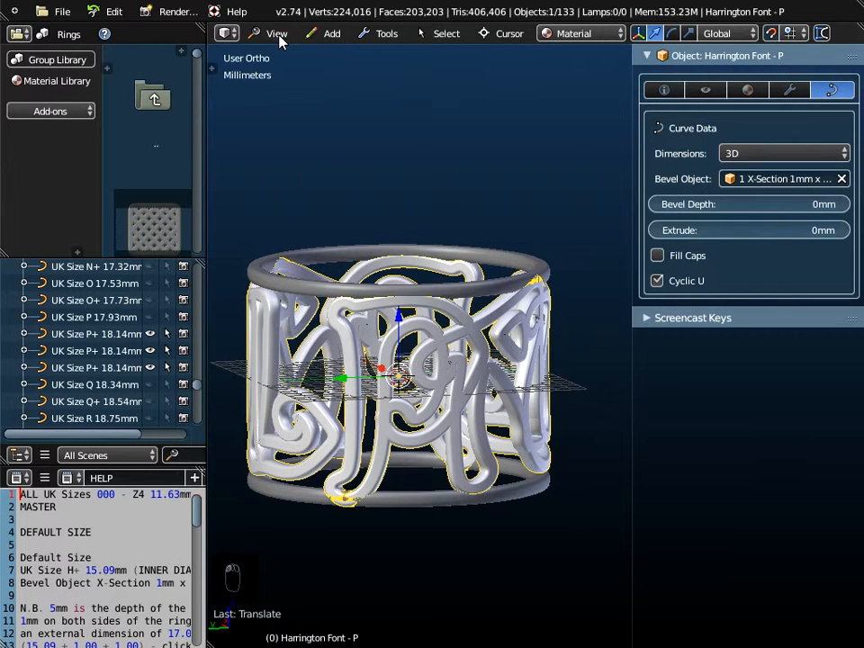
{"action": "left_click", "coordinate": [280, 39]}
{"action": "left_click", "coordinate": [284, 146]}
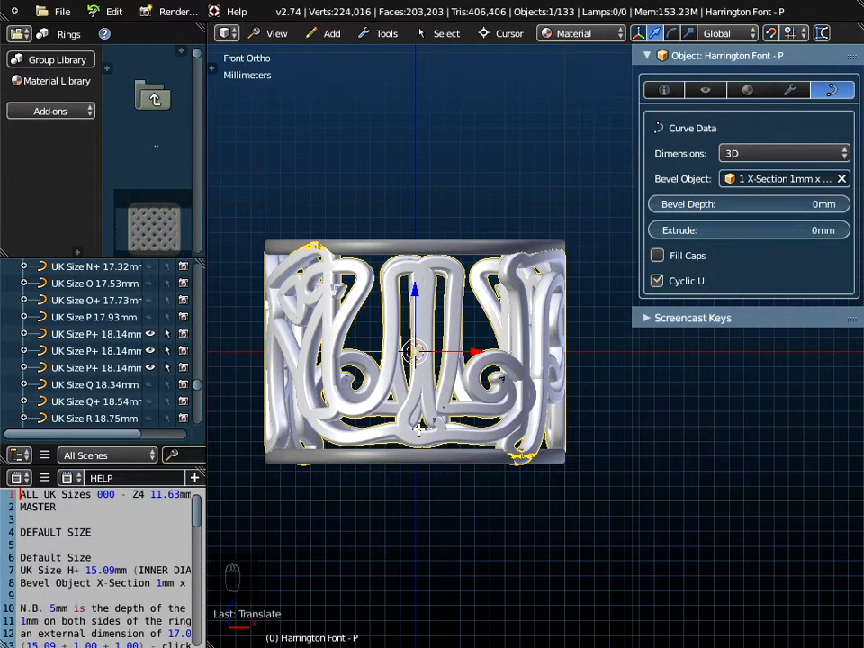
{"action": "key", "text": "Tab"}
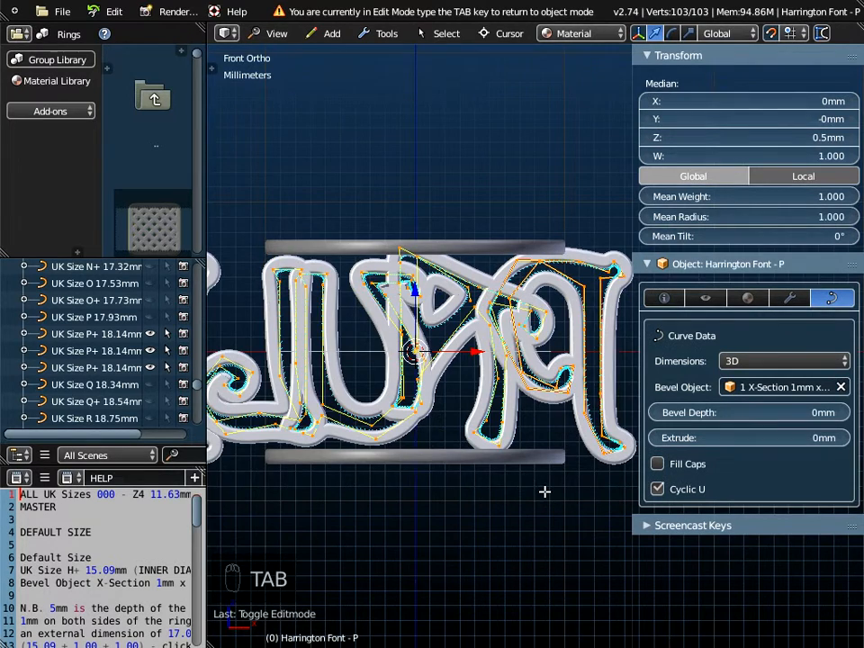
Select only the four control points at the foot of the P's stem and move them up about 0.35 mm along Z.
{"action": "scroll", "coordinate": [544, 492], "scroll_direction": "down", "scroll_amount": 1}
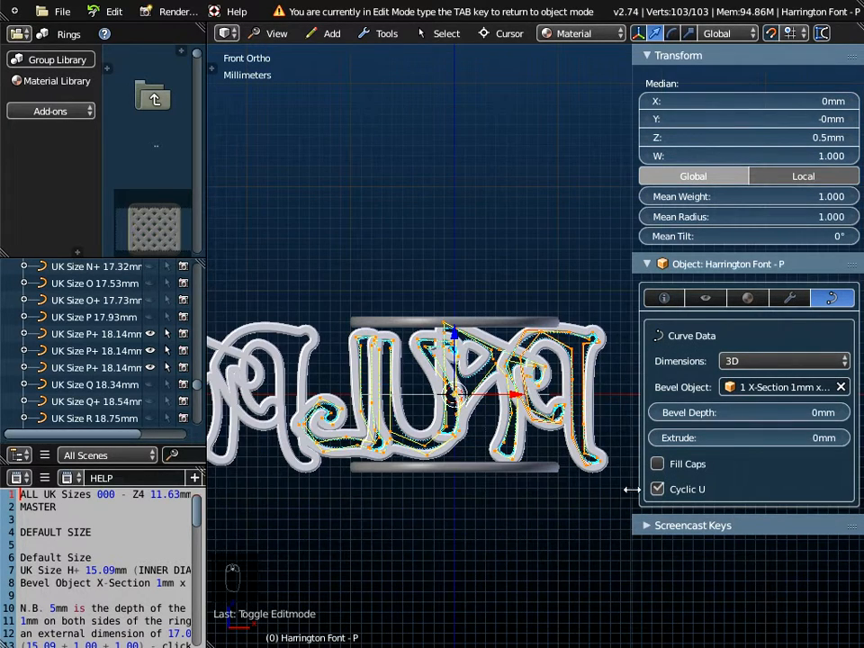
{"action": "scroll", "coordinate": [592, 439], "scroll_direction": "up", "scroll_amount": 1}
{"action": "scroll", "coordinate": [608, 484], "scroll_direction": "up", "scroll_amount": 3}
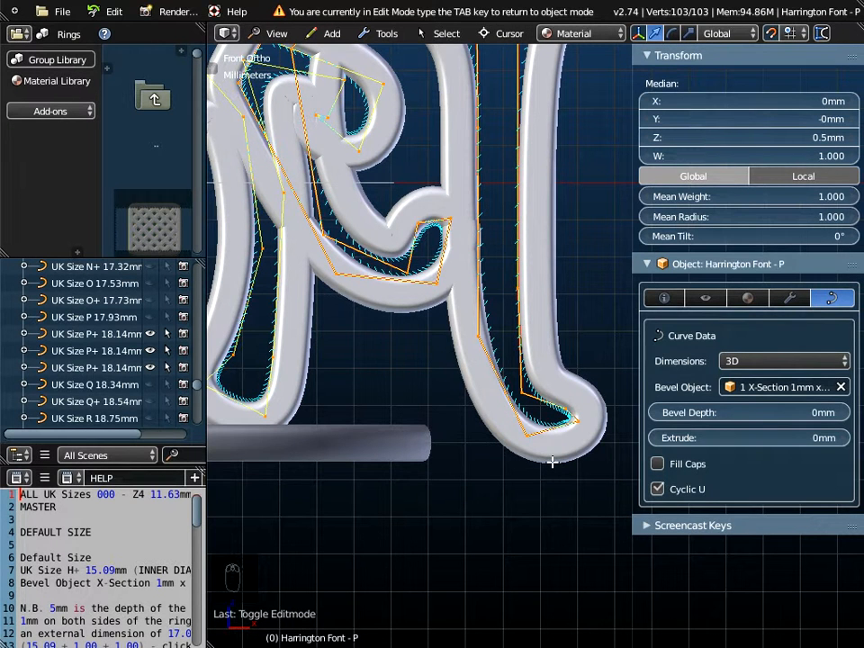
{"action": "key", "text": "a"}
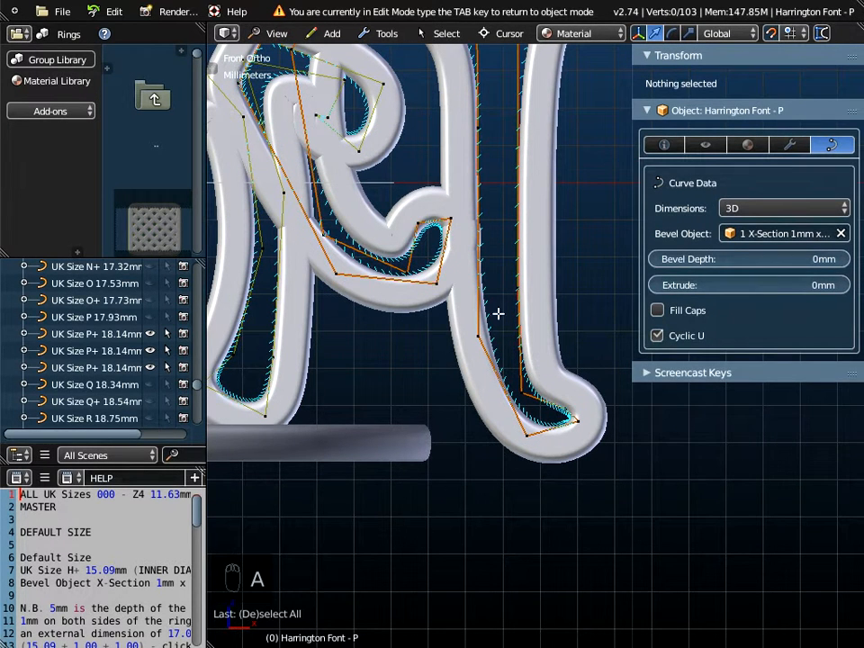
{"action": "key", "text": "b"}
{"action": "left_click_drag", "start_coordinate": [613, 559], "coordinate": [509, 382]}
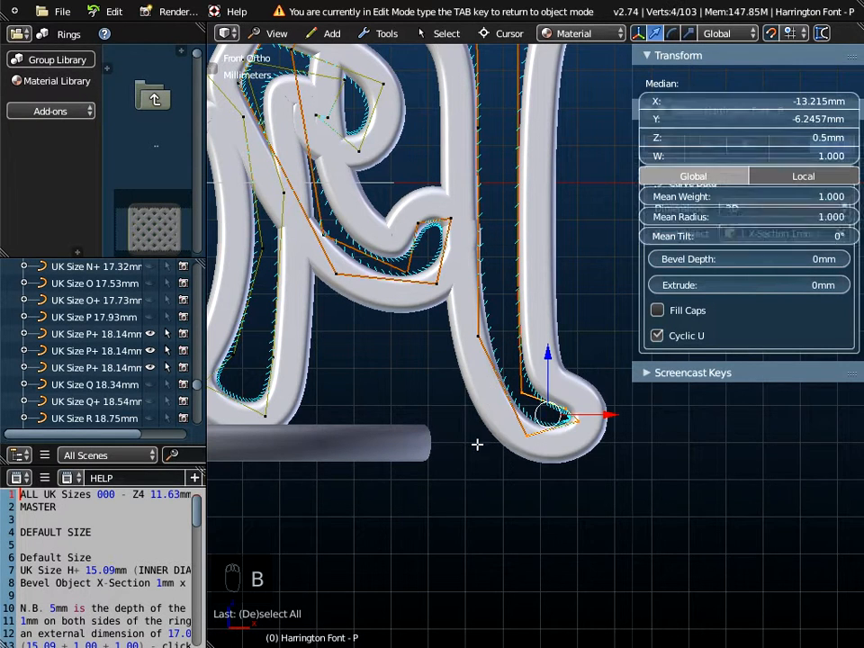
{"action": "scroll", "coordinate": [513, 495], "scroll_direction": "up", "scroll_amount": 2}
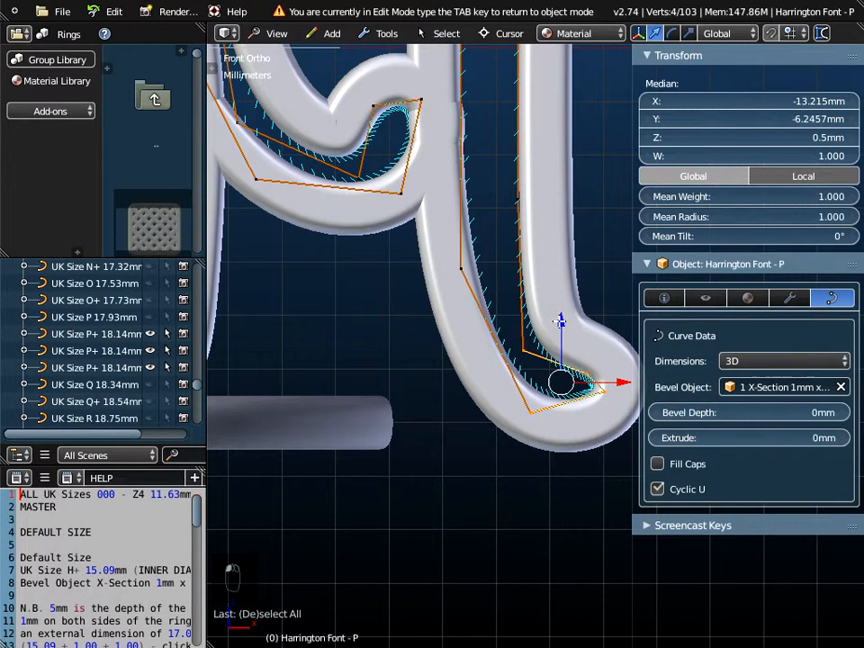
{"action": "mouse_move", "coordinate": [560, 321]}
{"action": "left_mouse_down"}
{"action": "mouse_move", "coordinate": [561, 297]}
{"action": "mouse_move", "coordinate": [560, 309]}
{"action": "left_mouse_up"}
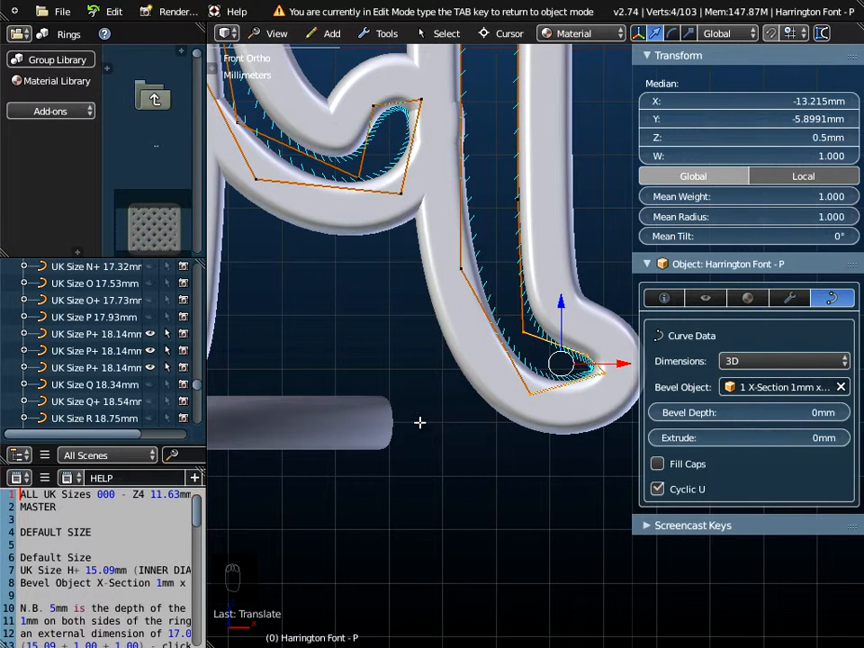
Select only the four lowest control points of the U and L and move them down about 1.08 mm towards the lower band.
{"action": "scroll", "coordinate": [360, 445], "scroll_direction": "down", "scroll_amount": 6}
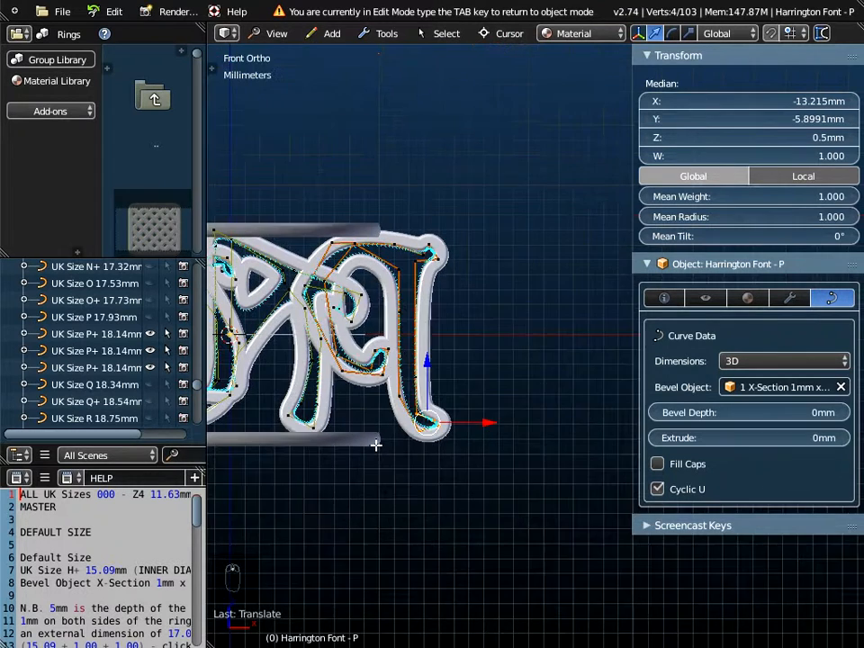
{"action": "scroll", "coordinate": [449, 455], "scroll_direction": "up", "scroll_amount": 1}
{"action": "middle_click_drag", "start_coordinate": [426, 457], "coordinate": [583, 461], "text": "shift"}
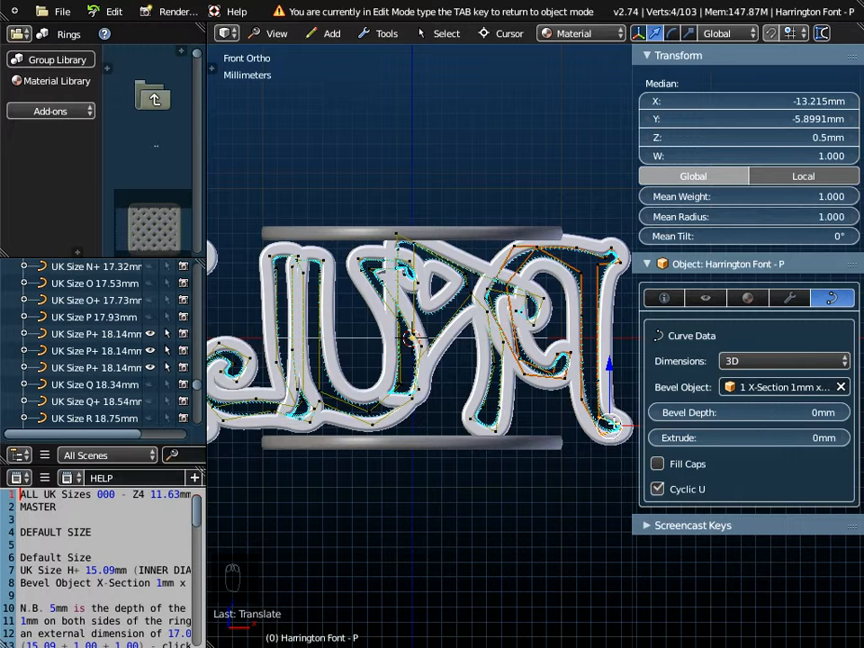
{"action": "key", "text": "a"}
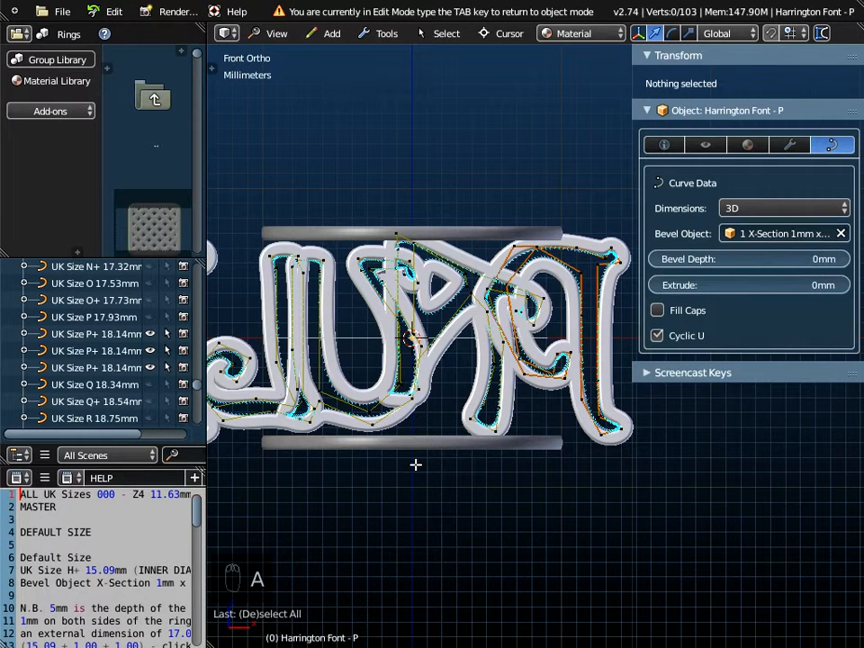
{"action": "middle_click_drag", "start_coordinate": [415, 465], "coordinate": [536, 463], "text": "shift"}
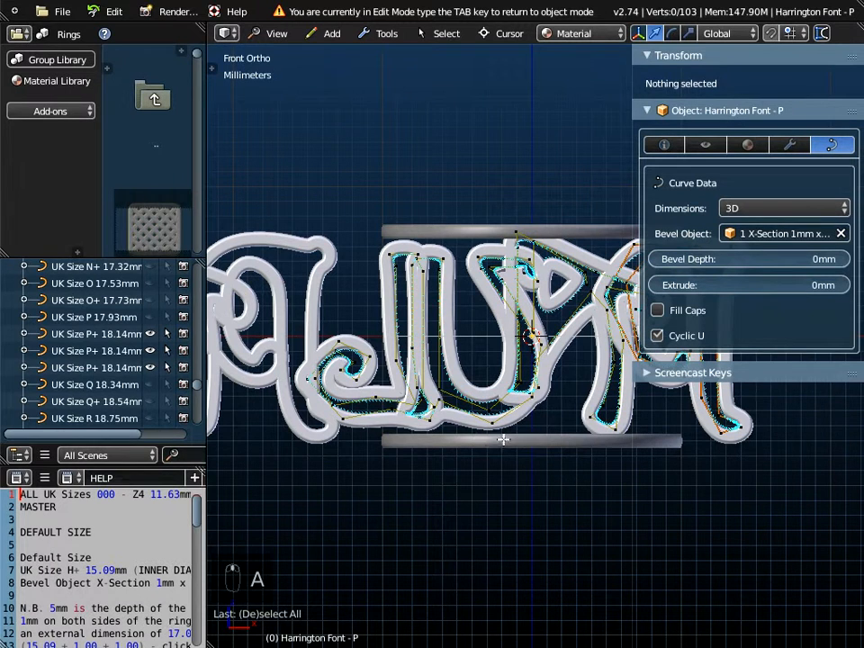
{"action": "key", "text": "b"}
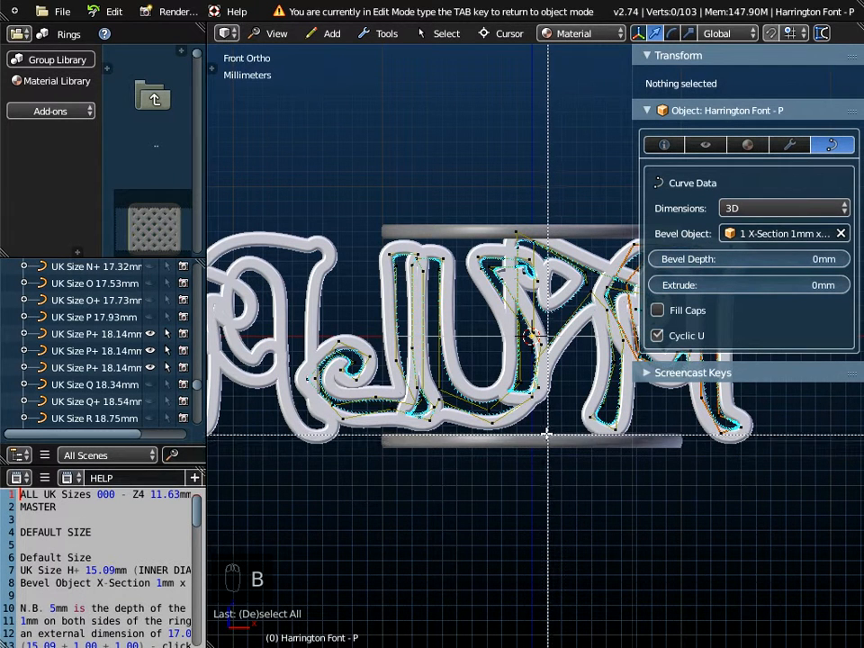
{"action": "left_click_drag", "start_coordinate": [546, 433], "coordinate": [306, 417]}
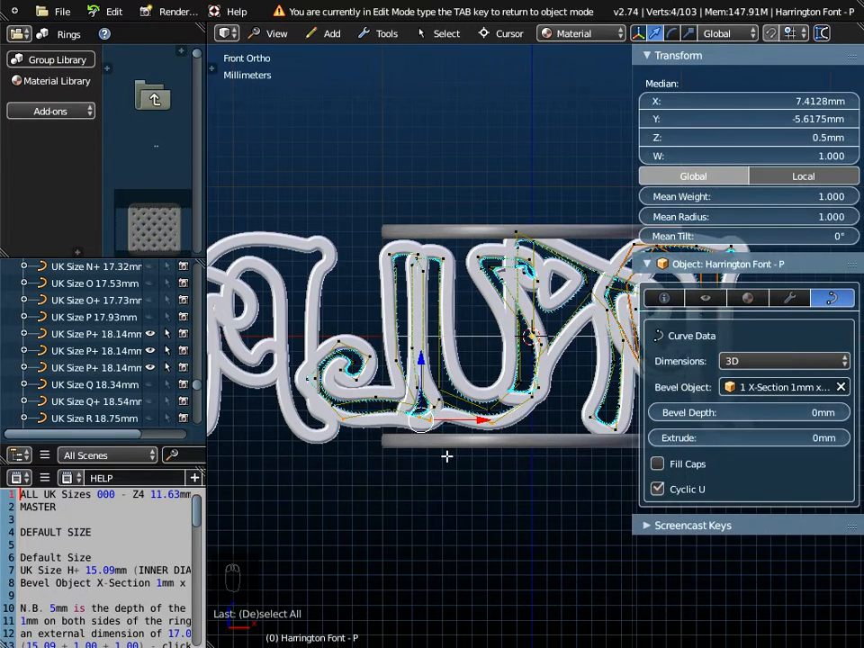
{"action": "scroll", "coordinate": [447, 455], "scroll_direction": "up", "scroll_amount": 3}
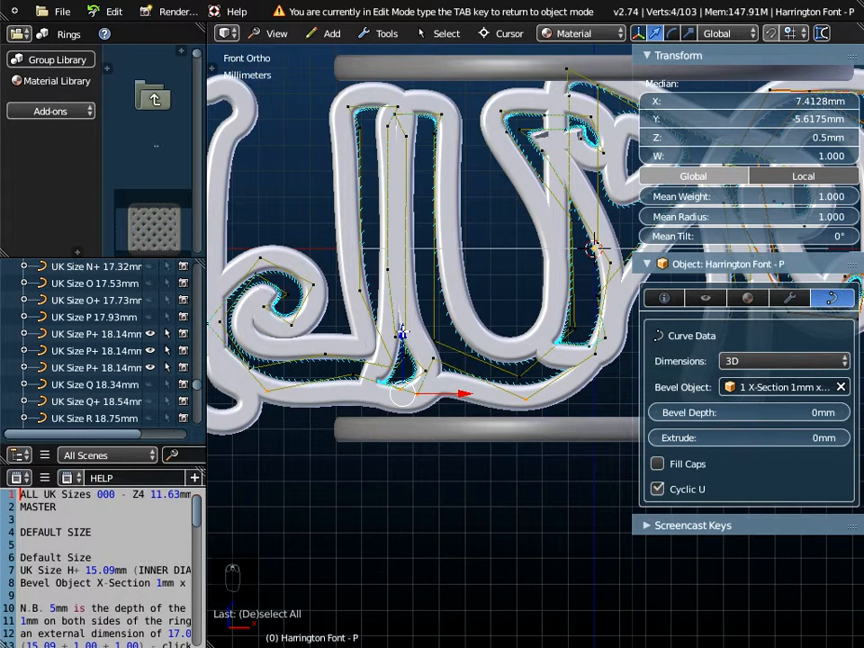
{"action": "key", "text": "g"}
{"action": "key", "text": "y"}
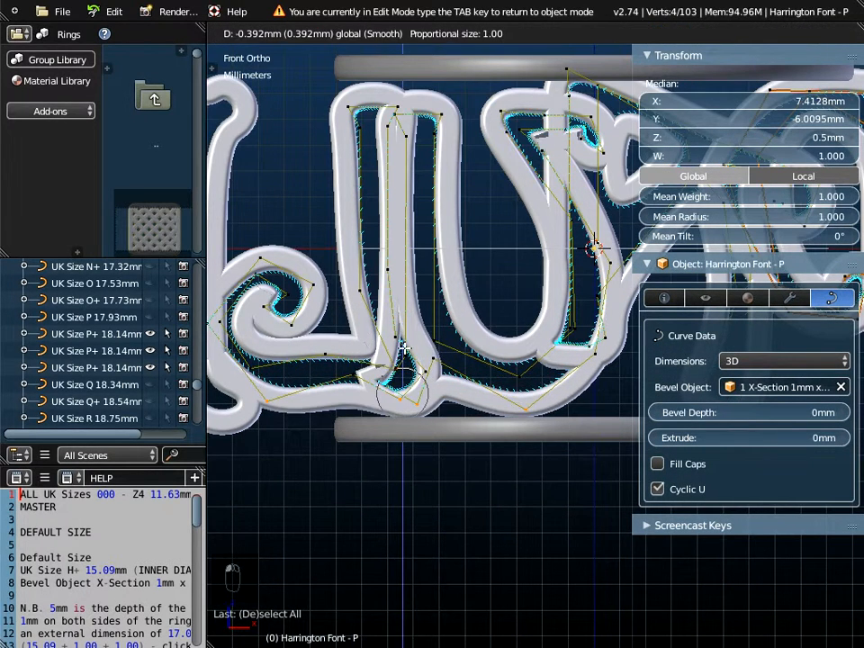
{"action": "left_click", "coordinate": [431, 420]}
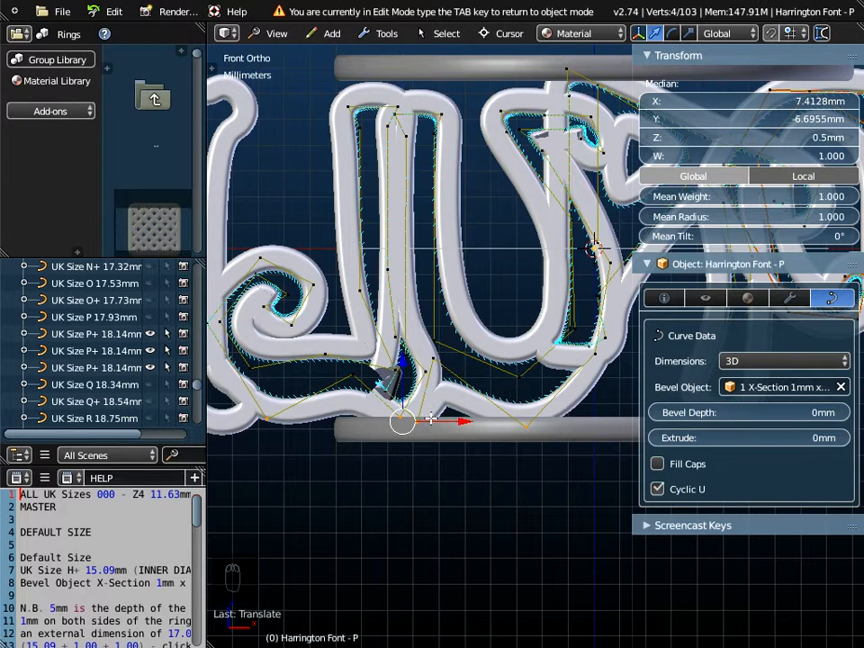
Select only the eight control points at the adjoining tops of the L and U, raise them towards the upper band and deselect them.
{"action": "scroll", "coordinate": [519, 424], "scroll_direction": "down", "scroll_amount": 2}
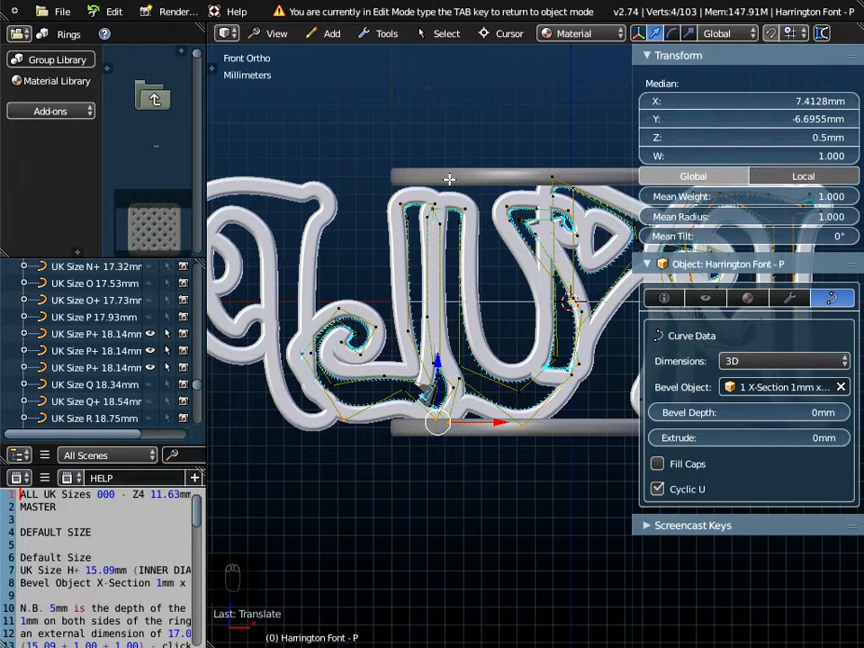
{"action": "key", "text": "a"}
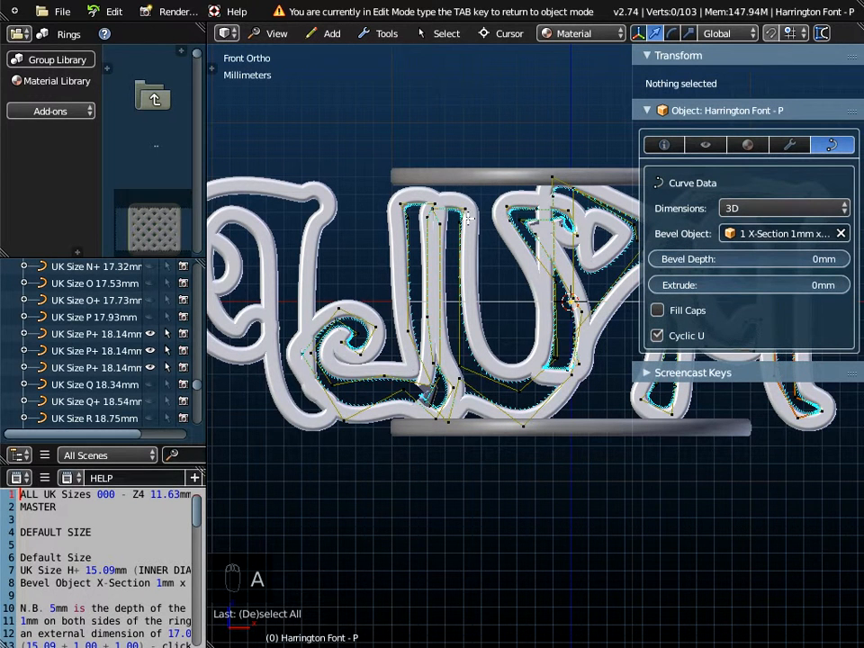
{"action": "key", "text": "b"}
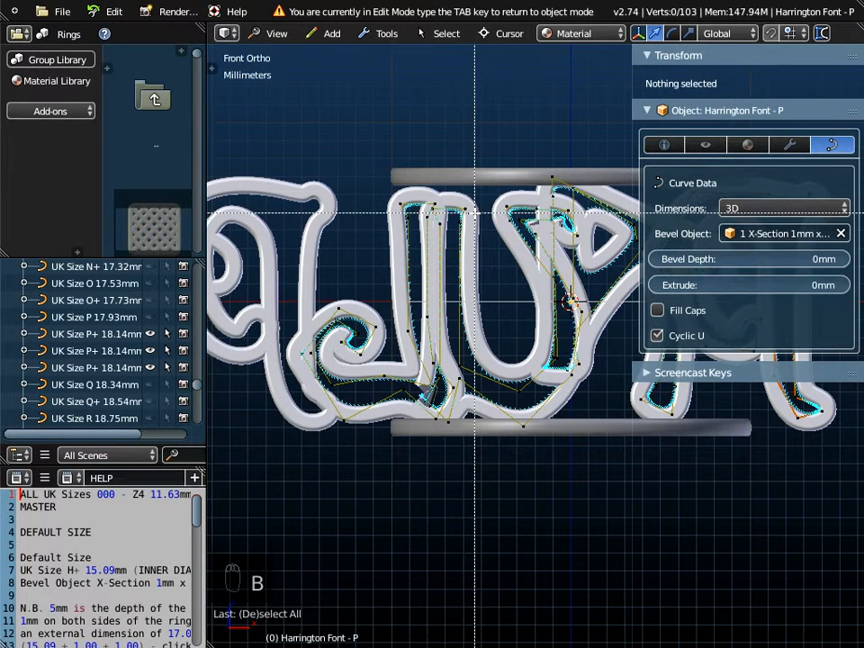
{"action": "left_click_drag", "start_coordinate": [481, 230], "coordinate": [382, 191]}
{"action": "scroll", "coordinate": [440, 189], "scroll_direction": "up", "scroll_amount": 2}
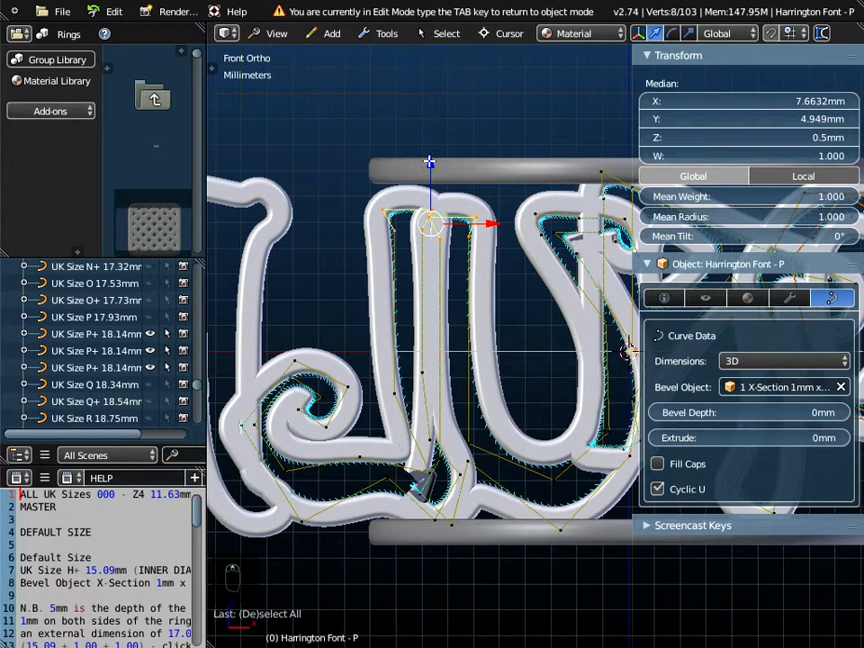
{"action": "left_click_drag", "start_coordinate": [430, 162], "coordinate": [426, 135]}
{"action": "scroll", "coordinate": [447, 252], "scroll_direction": "down", "scroll_amount": 1}
{"action": "key", "text": "a"}
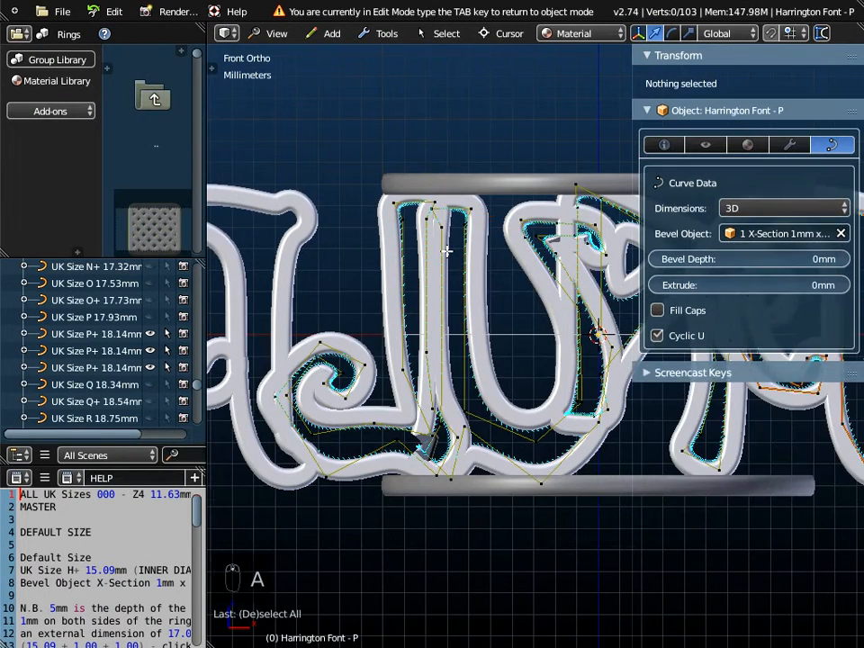
Return to Object Mode and examine the curved lettering against both bands, especially the edited area where the U and L meet.
{"action": "scroll", "coordinate": [447, 266], "scroll_direction": "down", "scroll_amount": 4}
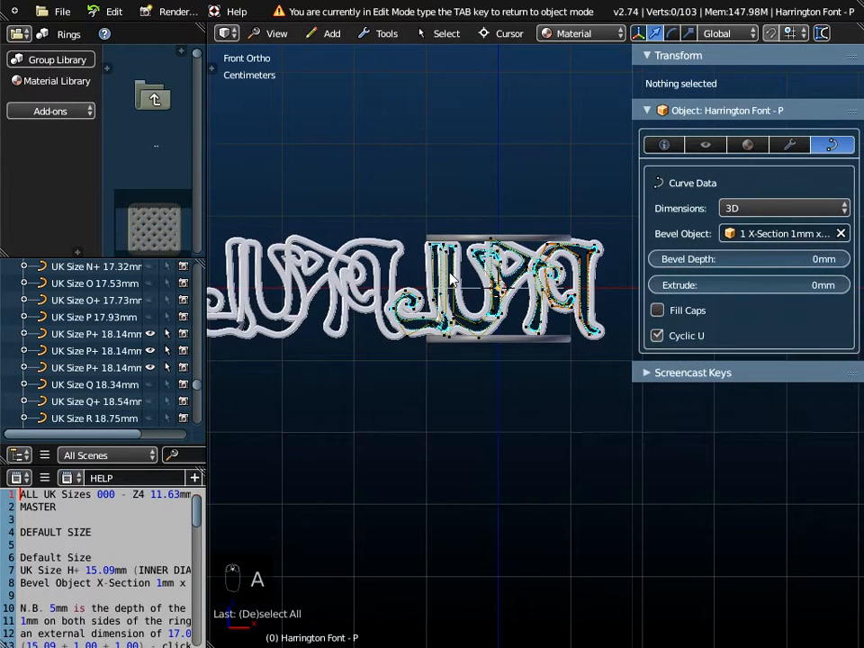
{"action": "key", "text": "Tab"}
{"action": "middle_click_drag", "start_coordinate": [452, 281], "coordinate": [479, 315]}
{"action": "scroll", "coordinate": [447, 246], "scroll_direction": "up", "scroll_amount": 5}
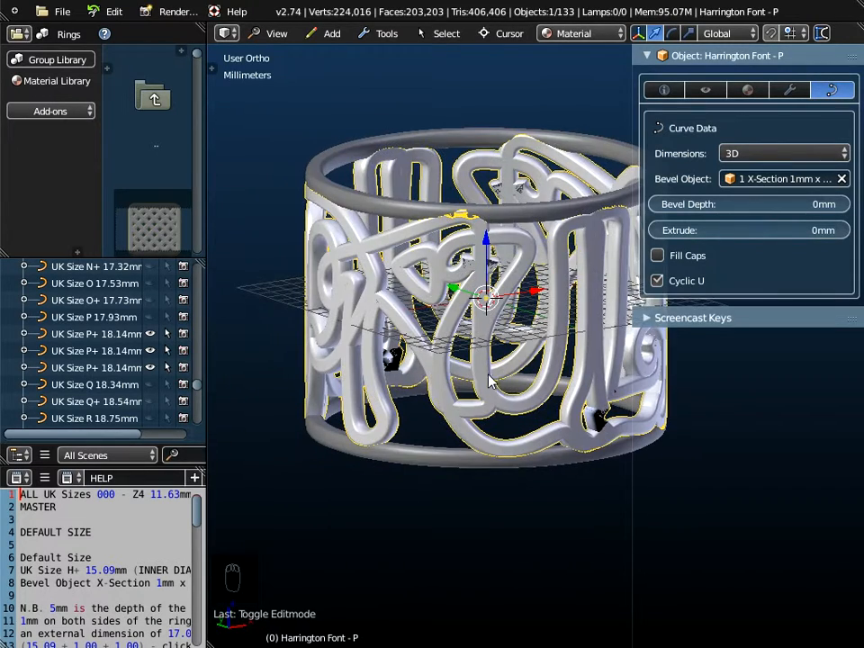
{"action": "middle_click_drag", "start_coordinate": [485, 396], "coordinate": [382, 367]}
{"action": "scroll", "coordinate": [562, 428], "scroll_direction": "up", "scroll_amount": 2}
{"action": "middle_click_drag", "start_coordinate": [561, 429], "coordinate": [497, 418]}
{"action": "scroll", "coordinate": [501, 417], "scroll_direction": "up", "scroll_amount": 4}
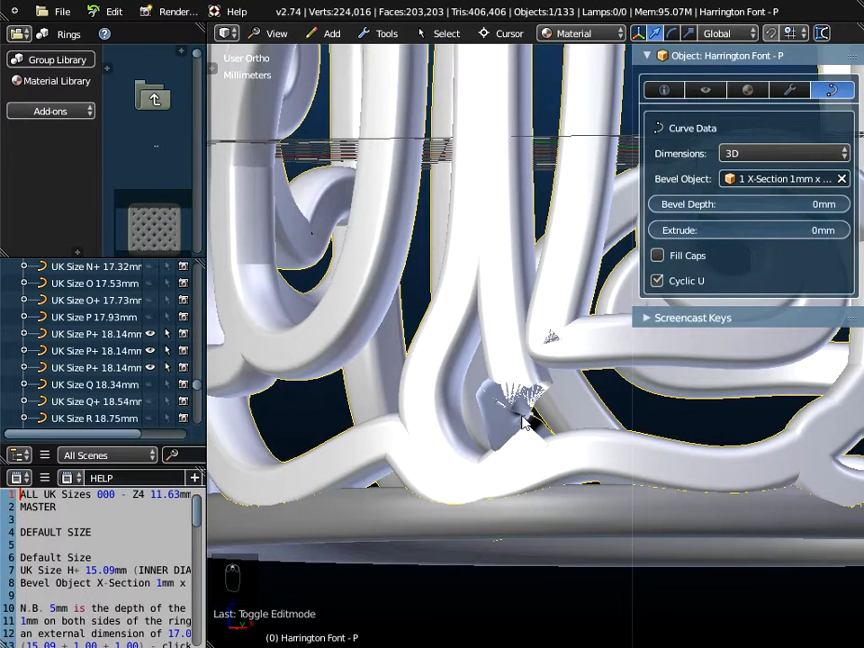
{"action": "middle_click_drag", "start_coordinate": [522, 412], "coordinate": [543, 422]}
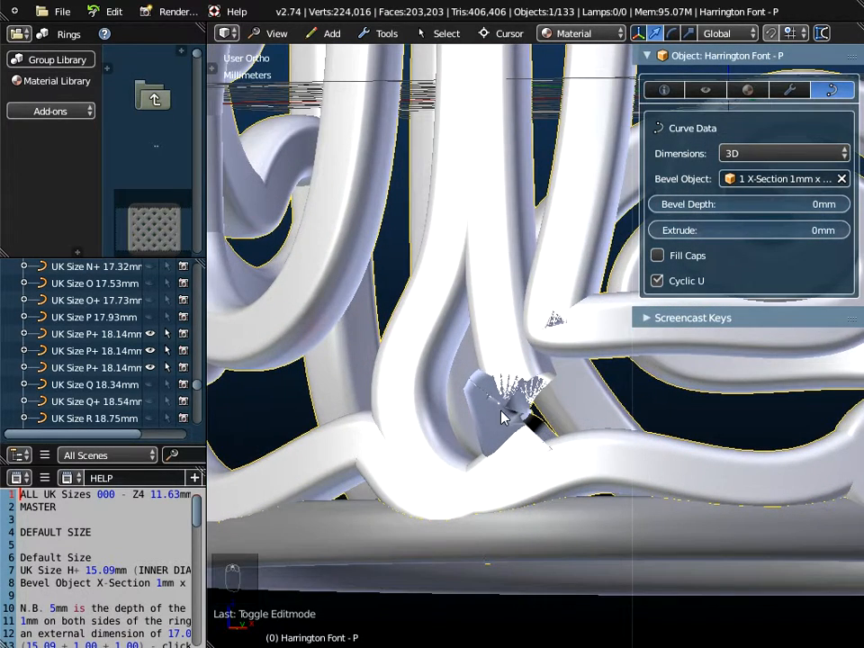
{"action": "scroll", "coordinate": [514, 408], "scroll_direction": "down", "scroll_amount": 6}
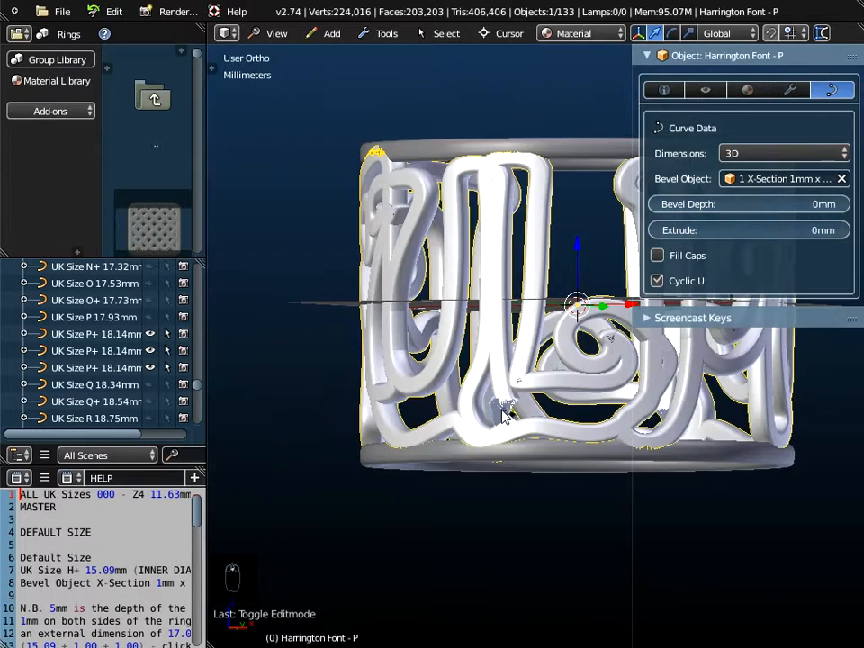
{"action": "middle_click_drag", "start_coordinate": [501, 392], "coordinate": [513, 482]}
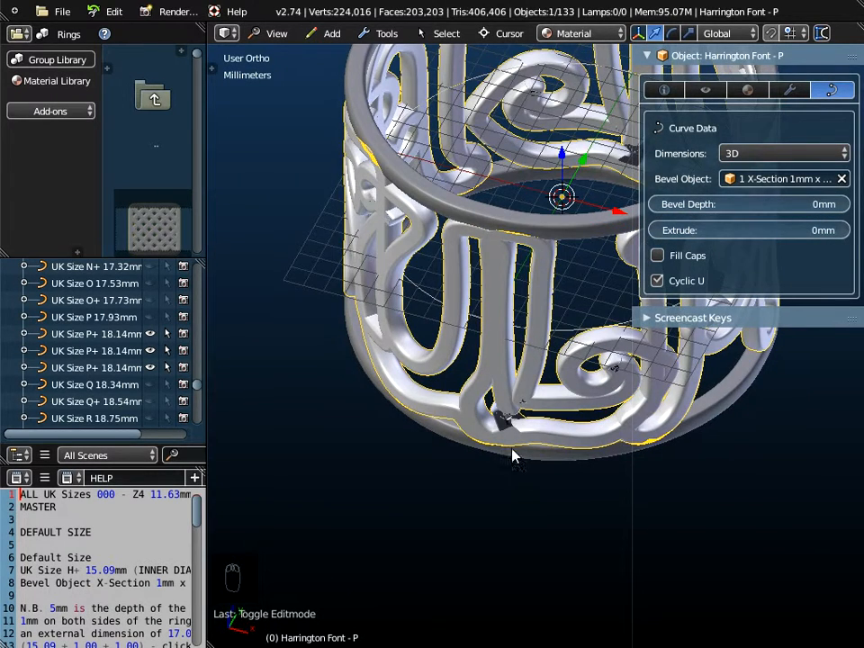
{"action": "middle_click_drag", "start_coordinate": [517, 409], "coordinate": [509, 417]}
{"action": "scroll", "coordinate": [509, 419], "scroll_direction": "up", "scroll_amount": 4}
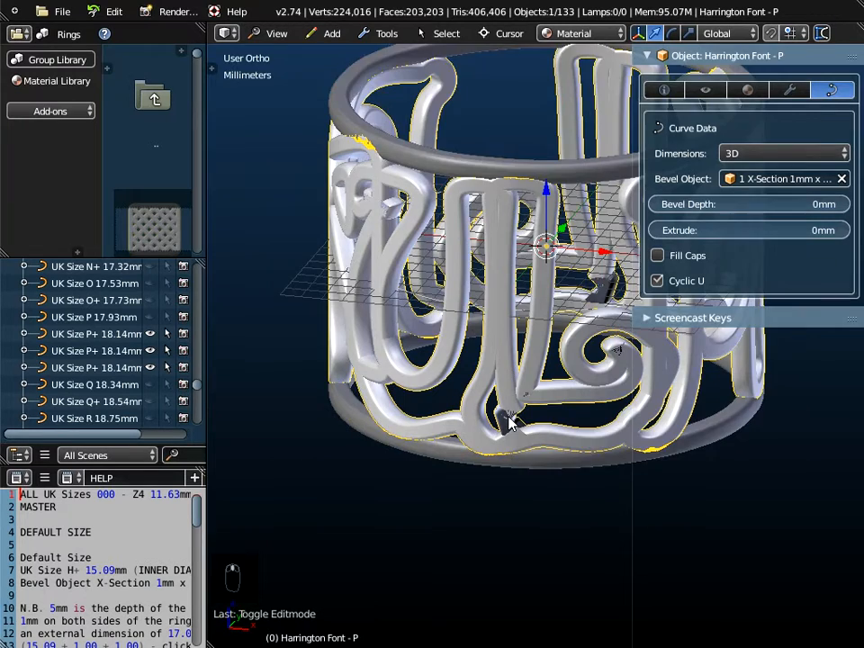
{"action": "scroll", "coordinate": [512, 427], "scroll_direction": "down", "scroll_amount": 5}
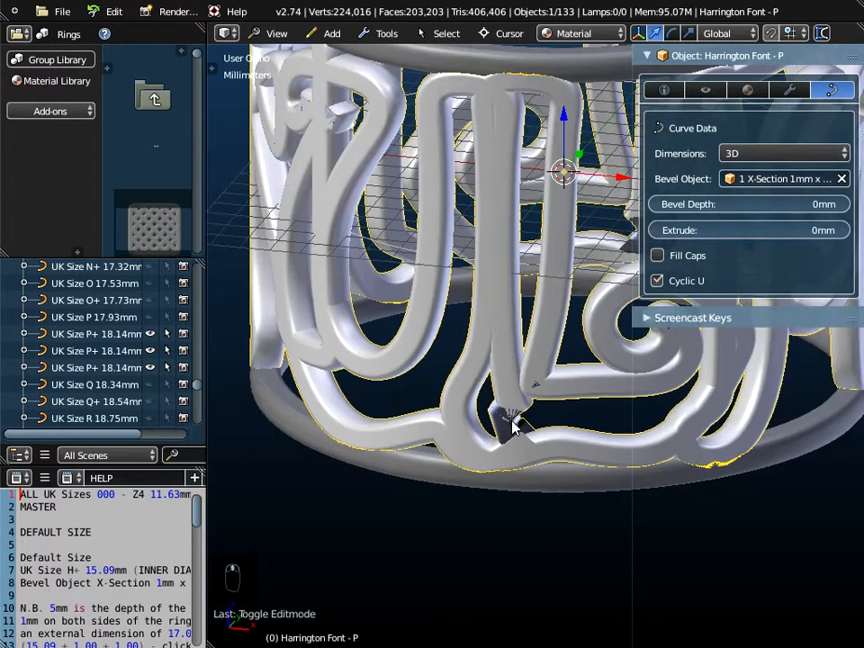
In Edit Mode from the back view, delete the control point causing the pinched corner at the foot where the U and L meet.
{"action": "key", "text": "Tab"}
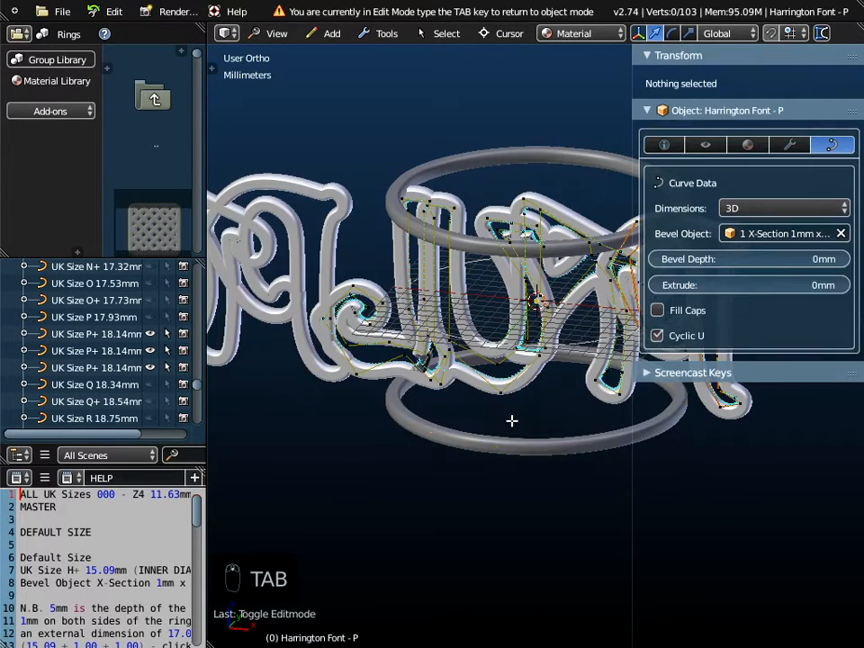
{"action": "left_click", "coordinate": [270, 33]}
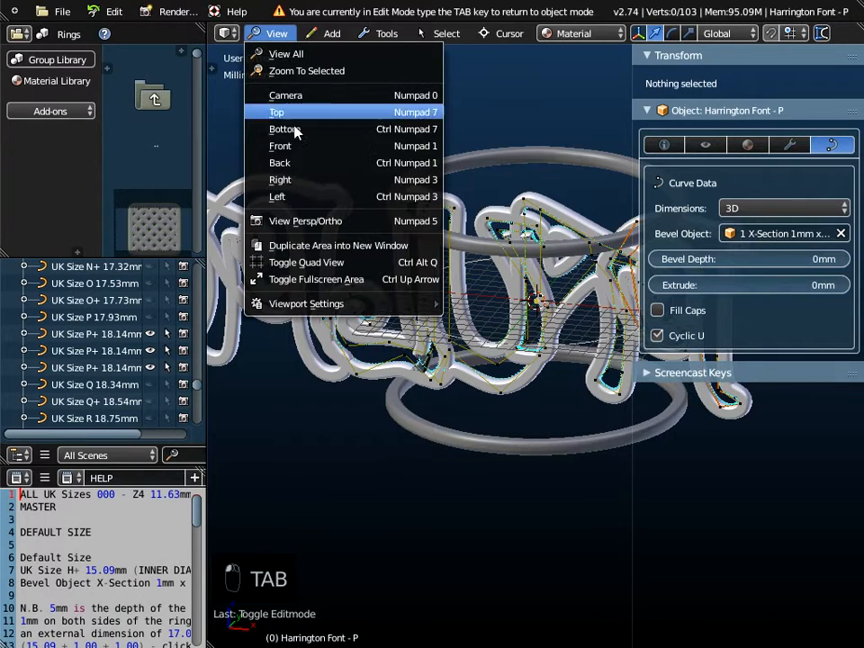
{"action": "left_click", "coordinate": [296, 163]}
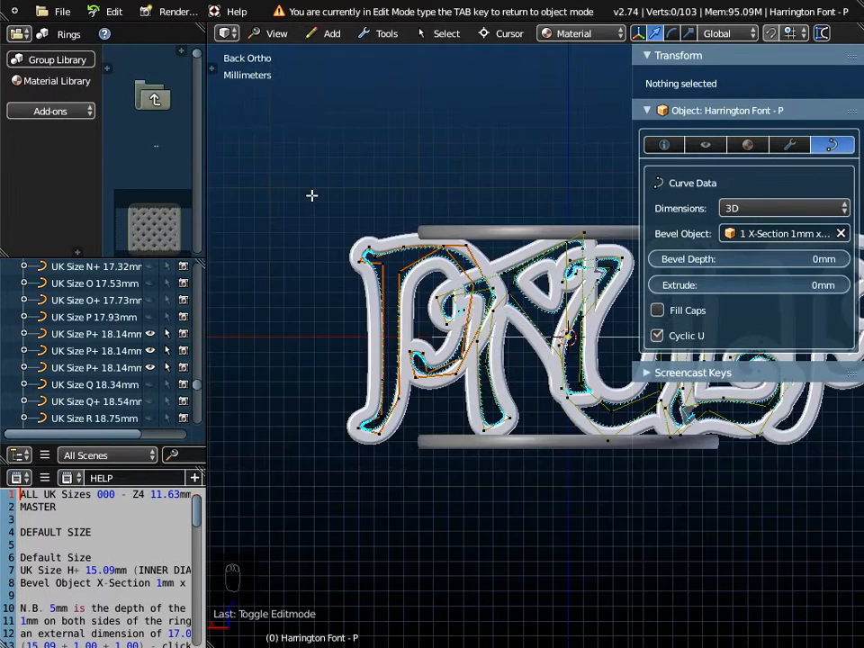
{"action": "scroll", "coordinate": [333, 276], "scroll_direction": "down", "scroll_amount": 1}
{"action": "scroll", "coordinate": [564, 370], "scroll_direction": "up", "scroll_amount": 4}
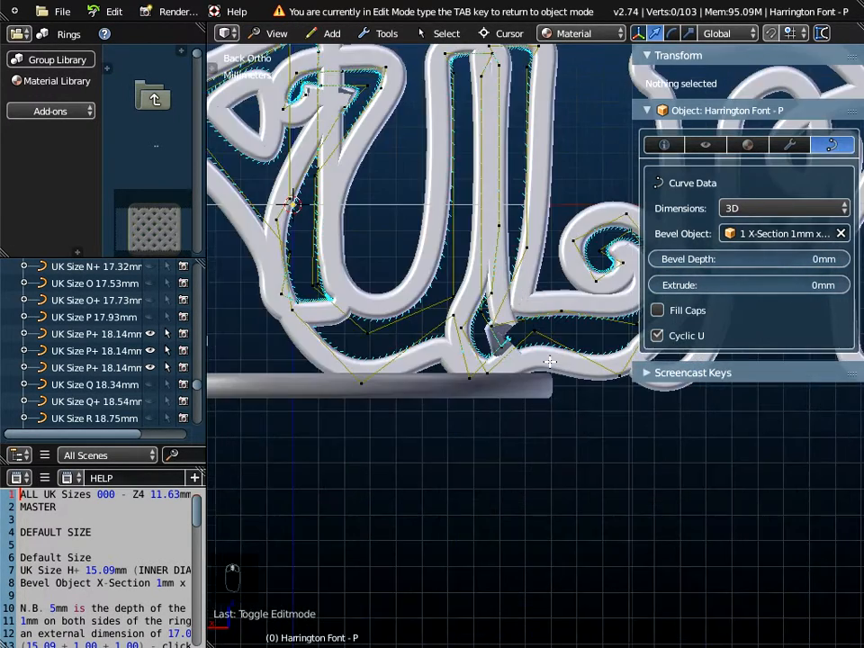
{"action": "scroll", "coordinate": [521, 360], "scroll_direction": "up", "scroll_amount": 2}
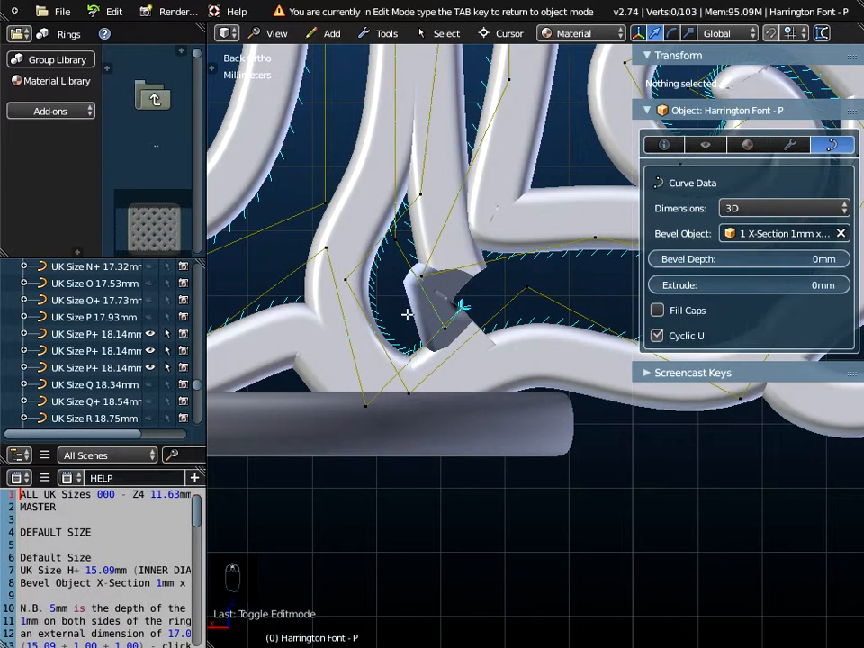
{"action": "scroll", "coordinate": [424, 253], "scroll_direction": "up", "scroll_amount": 3}
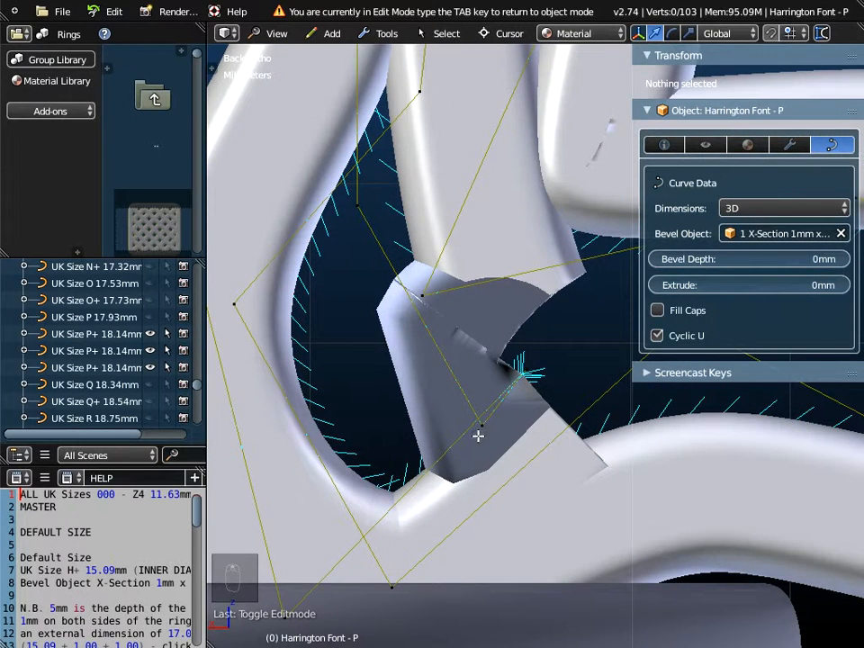
{"action": "right_click", "coordinate": [482, 424]}
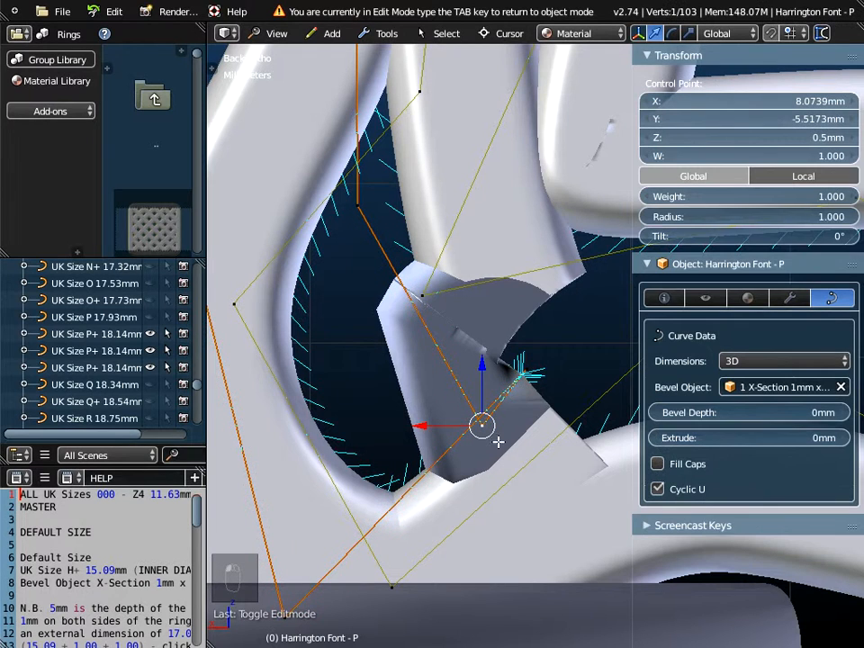
{"action": "right_click", "coordinate": [537, 362]}
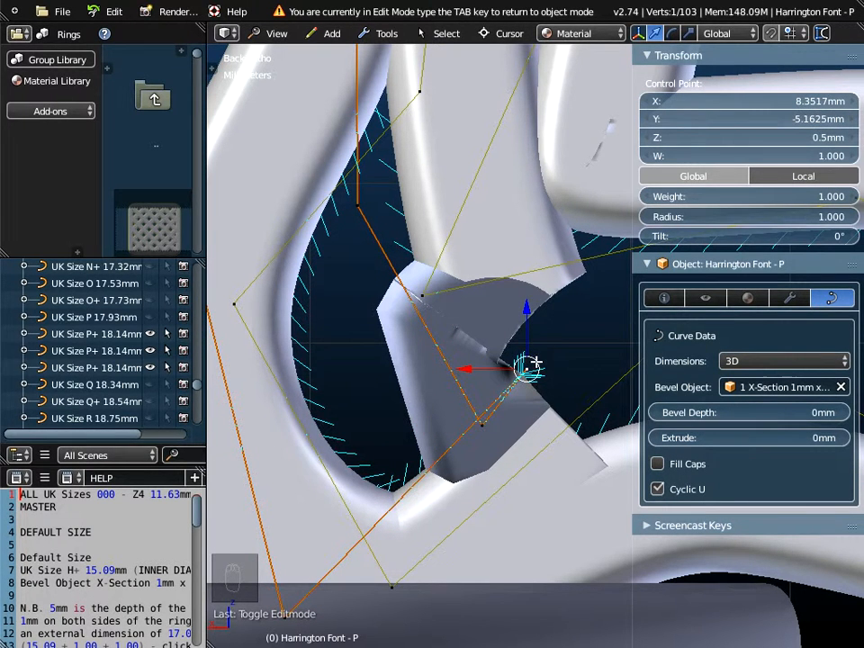
{"action": "key", "text": "x"}
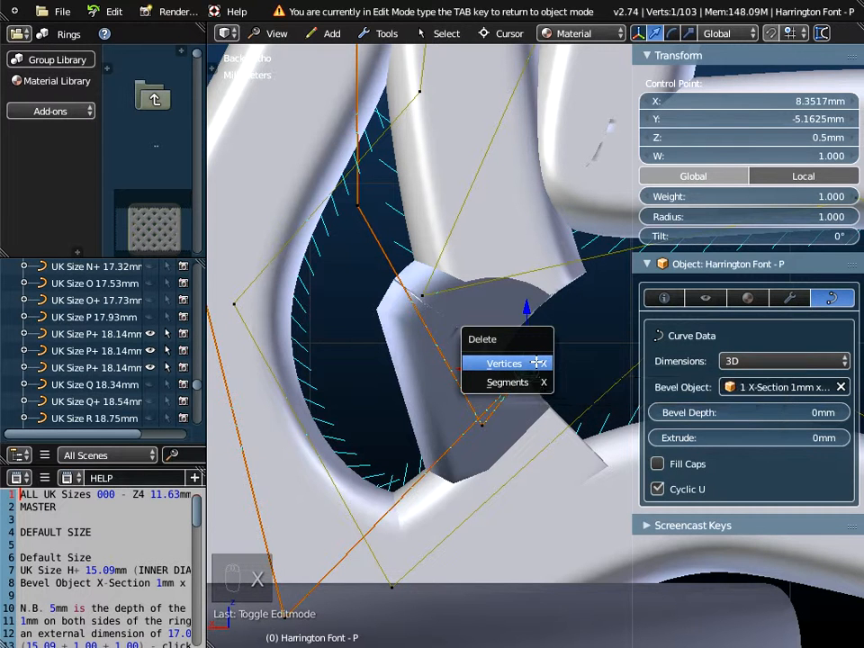
{"action": "left_click", "coordinate": [537, 362]}
Delete the control point jutting into the loop at the upper start of the U, where it overlaps the A.
{"action": "scroll", "coordinate": [536, 362], "scroll_direction": "down", "scroll_amount": 2}
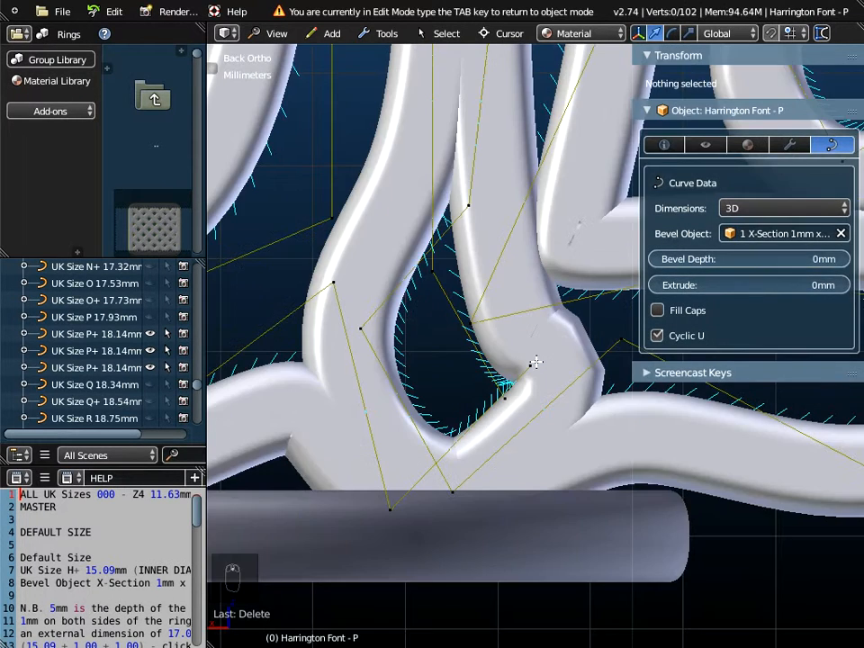
{"action": "scroll", "coordinate": [499, 277], "scroll_direction": "down", "scroll_amount": 1}
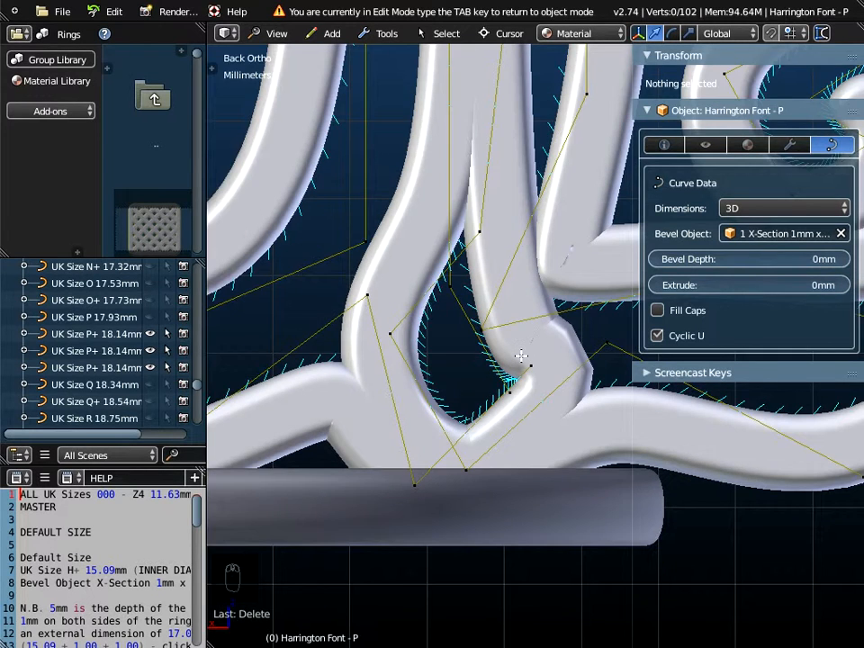
{"action": "scroll", "coordinate": [522, 357], "scroll_direction": "down", "scroll_amount": 3}
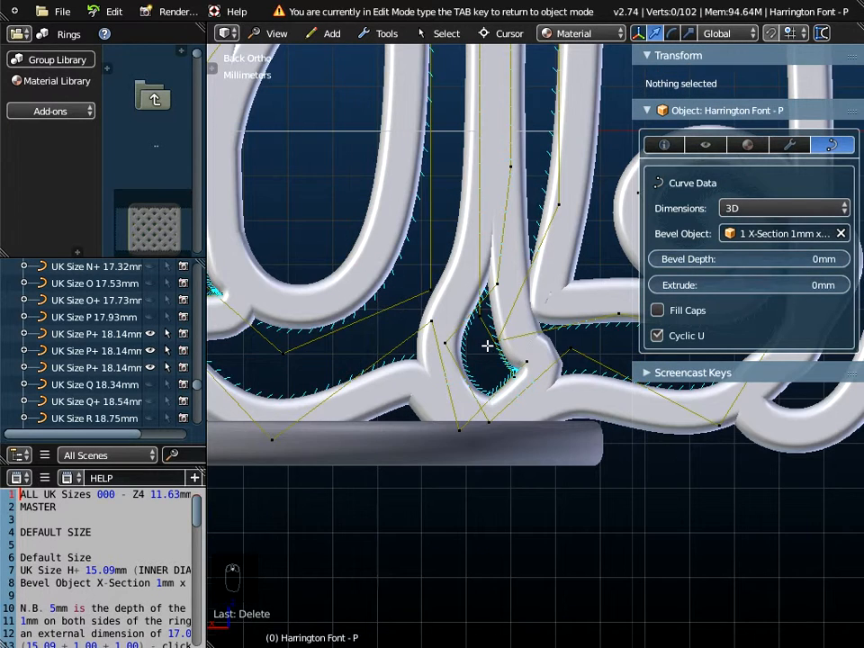
{"action": "scroll", "coordinate": [486, 345], "scroll_direction": "down", "scroll_amount": 1}
{"action": "scroll", "coordinate": [487, 345], "scroll_direction": "down", "scroll_amount": 1}
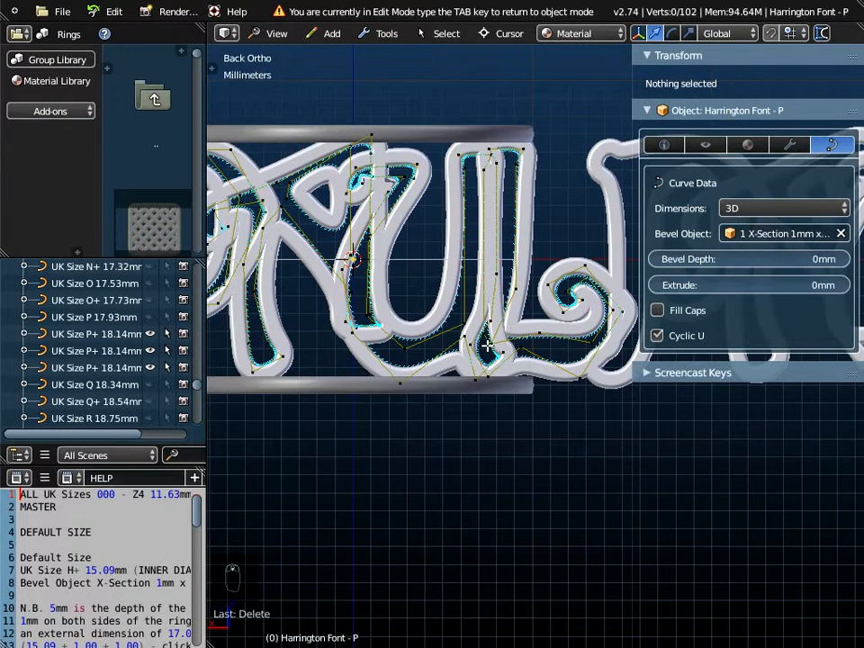
{"action": "scroll", "coordinate": [368, 204], "scroll_direction": "up", "scroll_amount": 6}
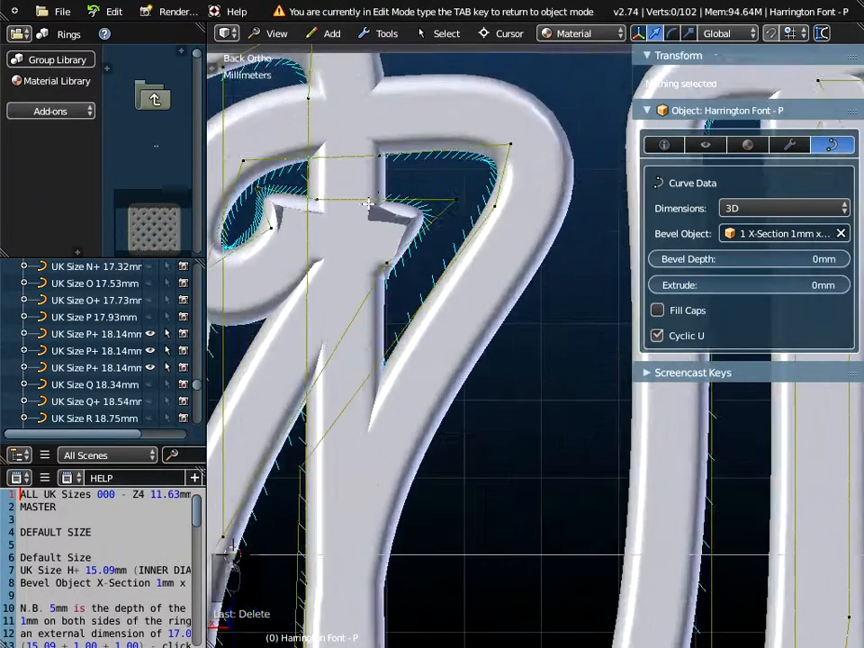
{"action": "scroll", "coordinate": [368, 204], "scroll_direction": "up", "scroll_amount": 1}
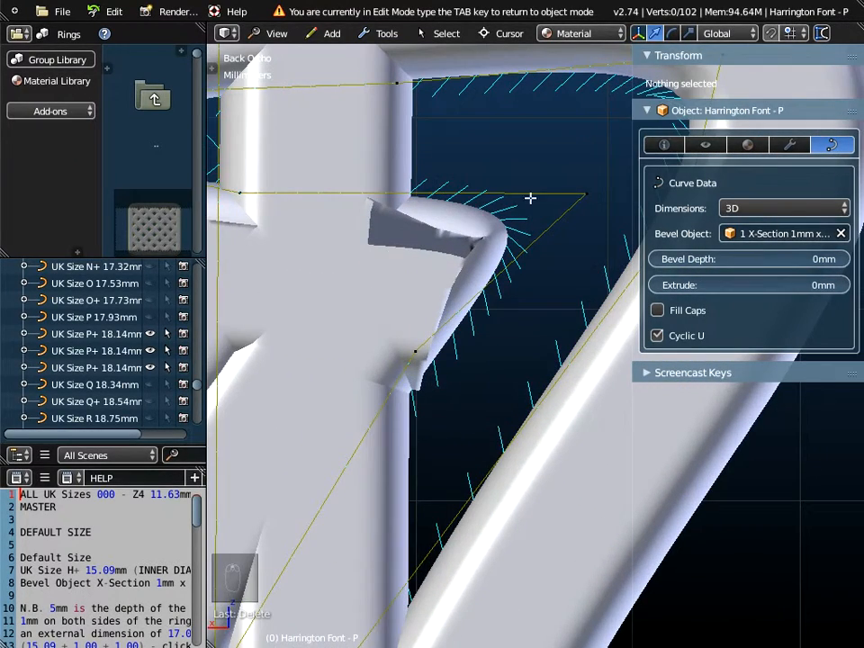
{"action": "right_click", "coordinate": [569, 212]}
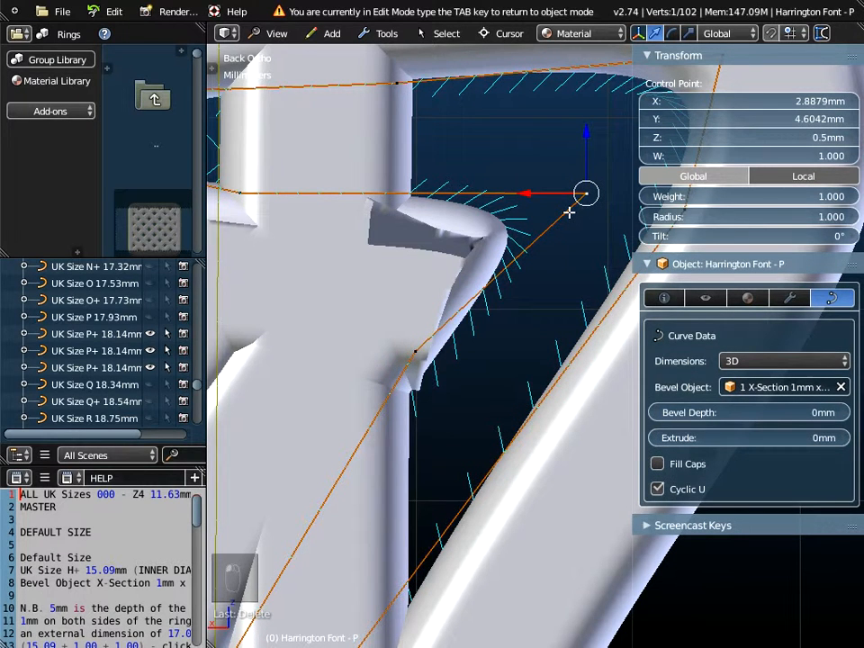
{"action": "key", "text": "x"}
{"action": "left_click", "coordinate": [538, 211]}
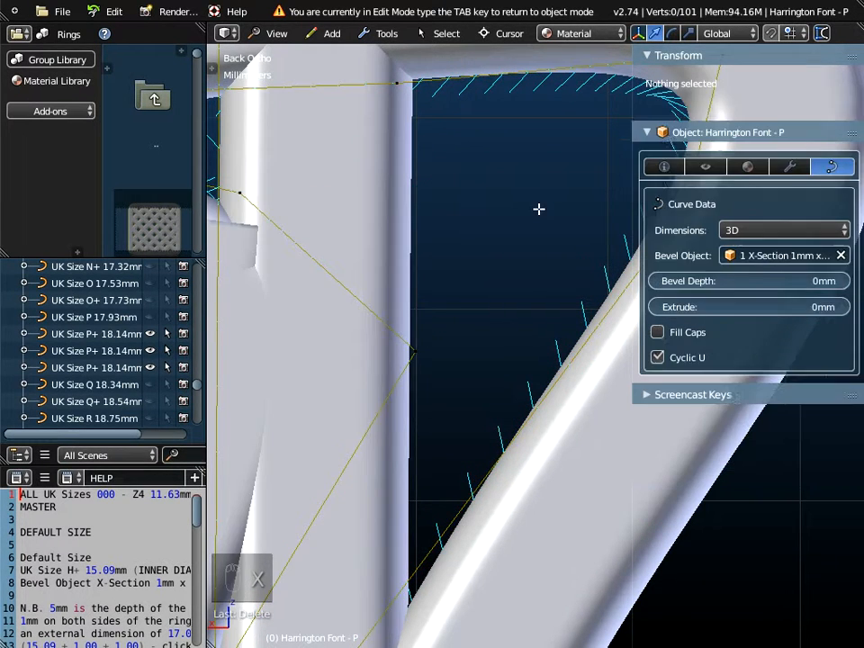
Move the neighbouring control point along X across the A's stem into the U's upper loop, and delete the point at the inner curl's bend.
{"action": "scroll", "coordinate": [497, 282], "scroll_direction": "down", "scroll_amount": 3}
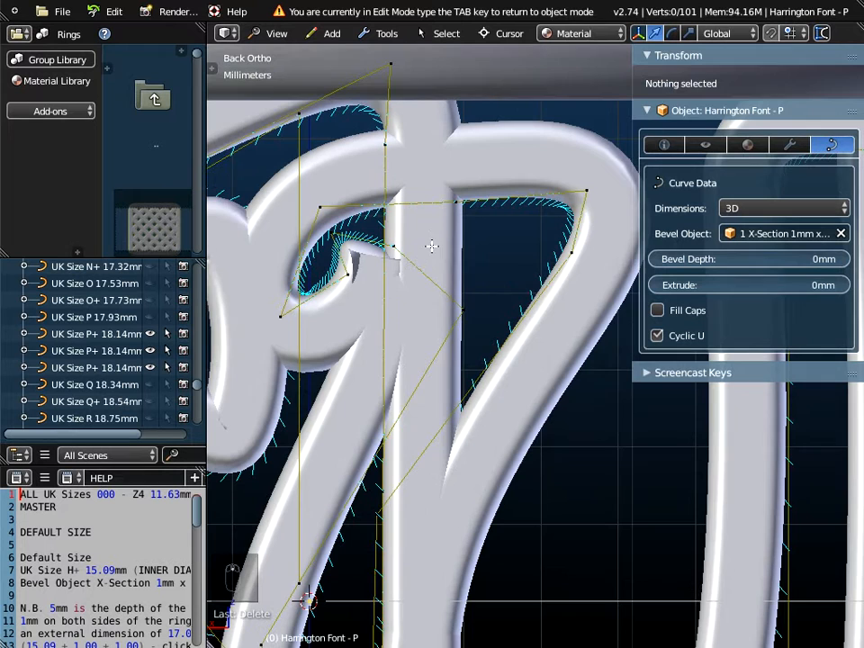
{"action": "scroll", "coordinate": [251, 176], "scroll_direction": "up", "scroll_amount": 1}
{"action": "scroll", "coordinate": [345, 251], "scroll_direction": "up", "scroll_amount": 2}
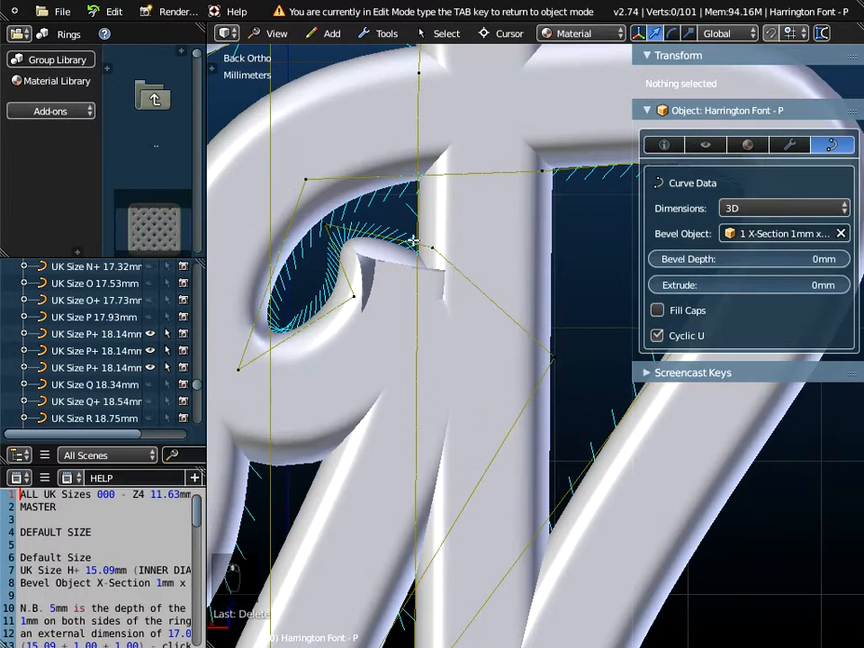
{"action": "right_click", "coordinate": [440, 242]}
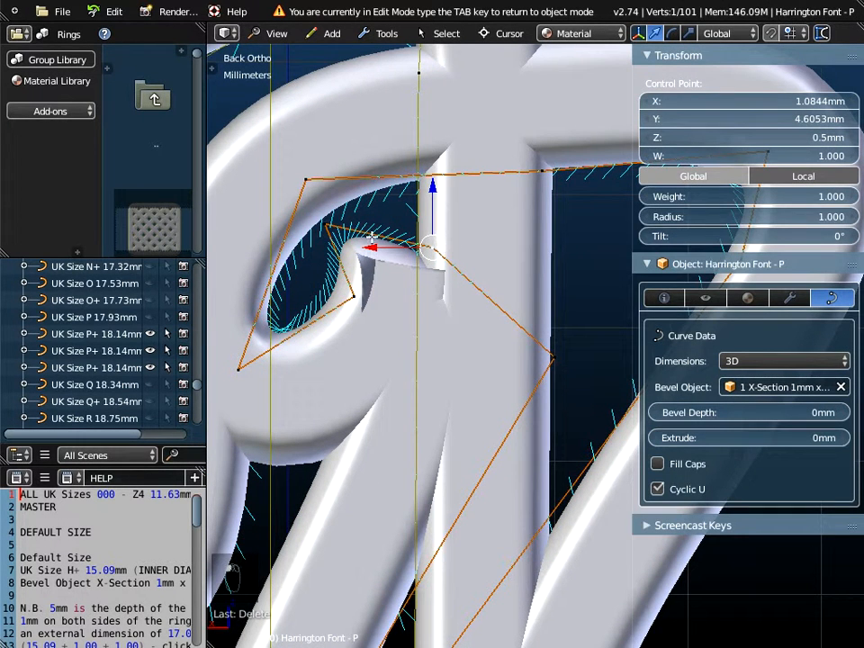
{"action": "left_click_drag", "start_coordinate": [371, 244], "coordinate": [635, 249]}
{"action": "right_click", "coordinate": [393, 295]}
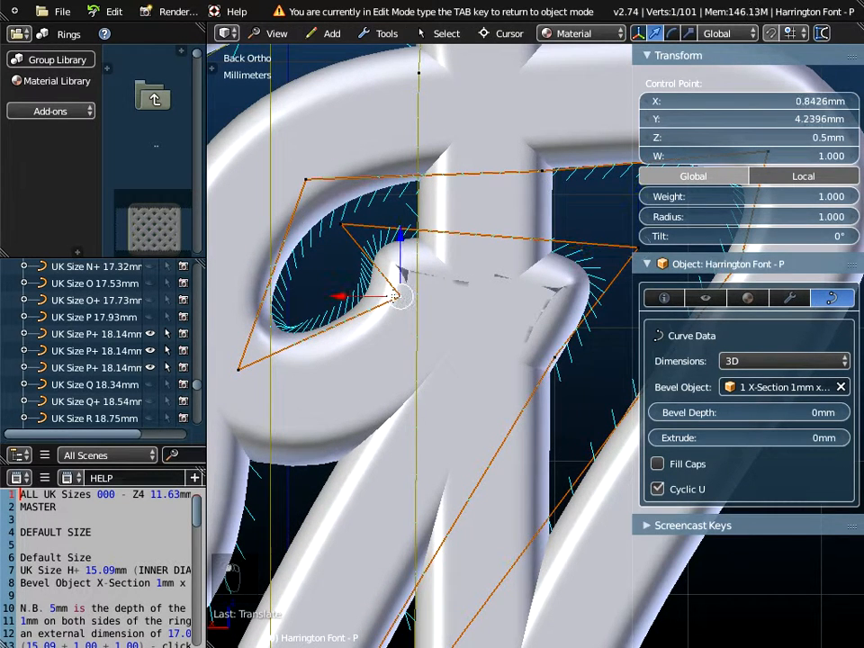
{"action": "key", "text": "x"}
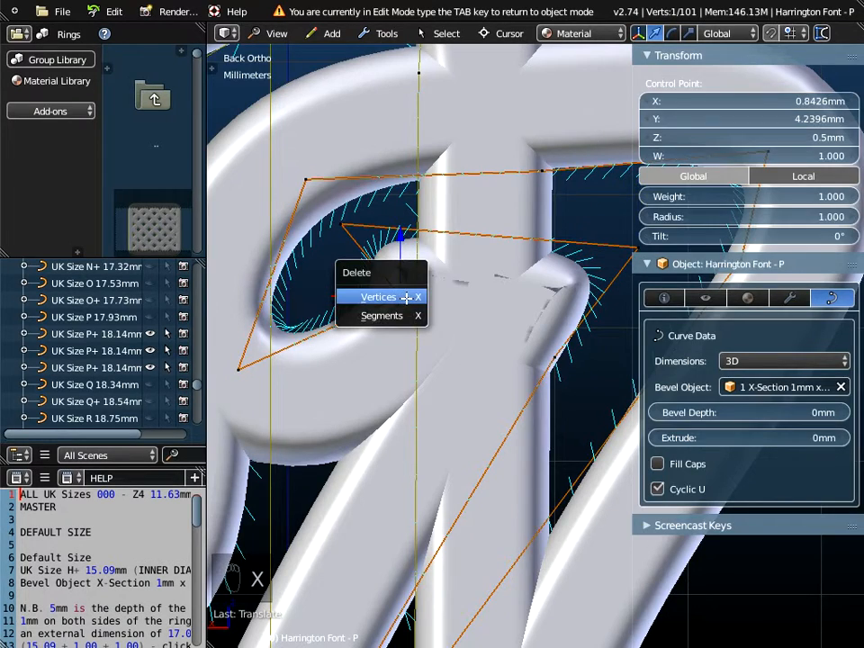
{"action": "left_click", "coordinate": [406, 297]}
Return to Object Mode and examine the curved lettering, especially the U and L junction and the surface inside the L's spiral.
{"action": "scroll", "coordinate": [406, 297], "scroll_direction": "down", "scroll_amount": 8}
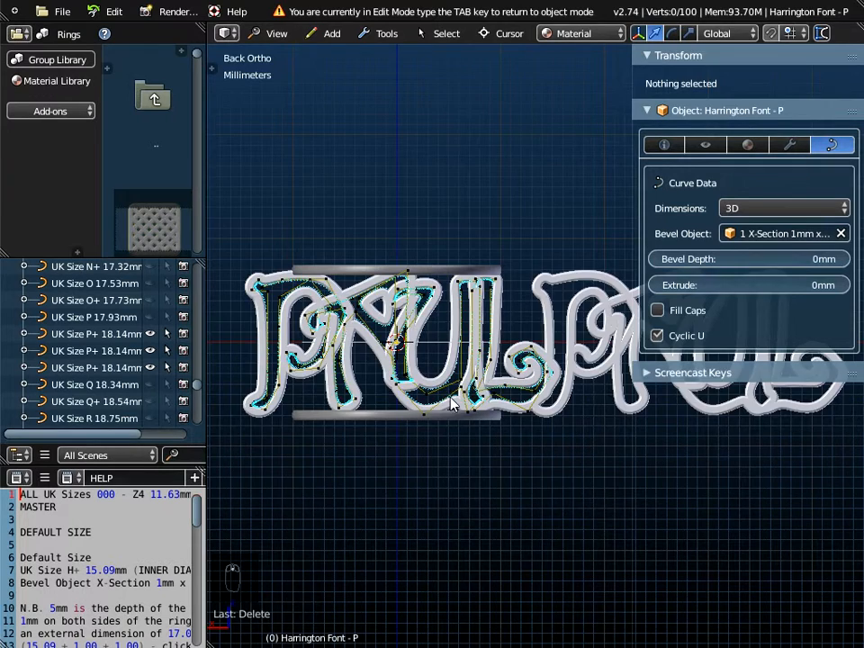
{"action": "key", "text": "Tab"}
{"action": "middle_click_drag", "start_coordinate": [409, 401], "coordinate": [430, 488]}
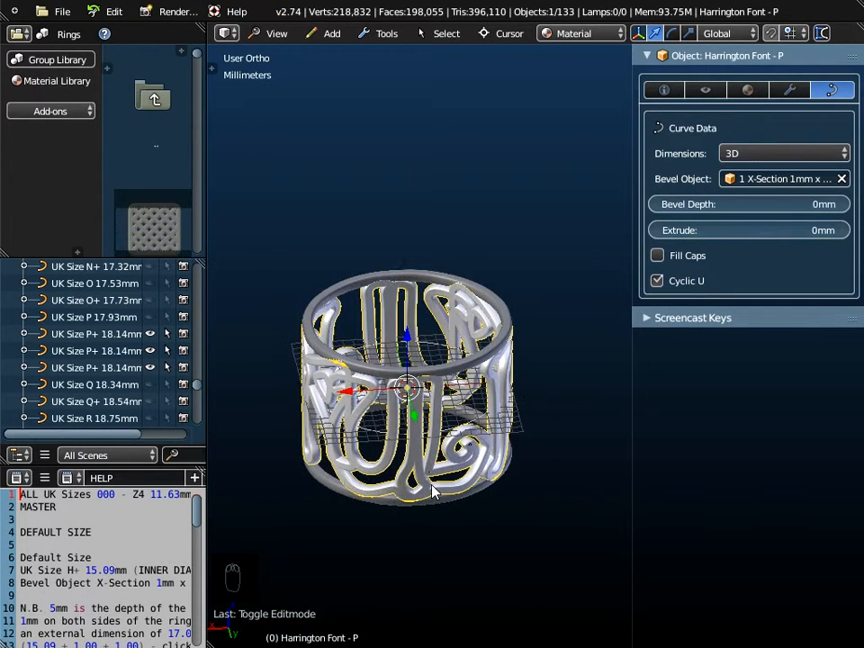
{"action": "scroll", "coordinate": [432, 490], "scroll_direction": "up", "scroll_amount": 2}
{"action": "scroll", "coordinate": [433, 491], "scroll_direction": "up", "scroll_amount": 4}
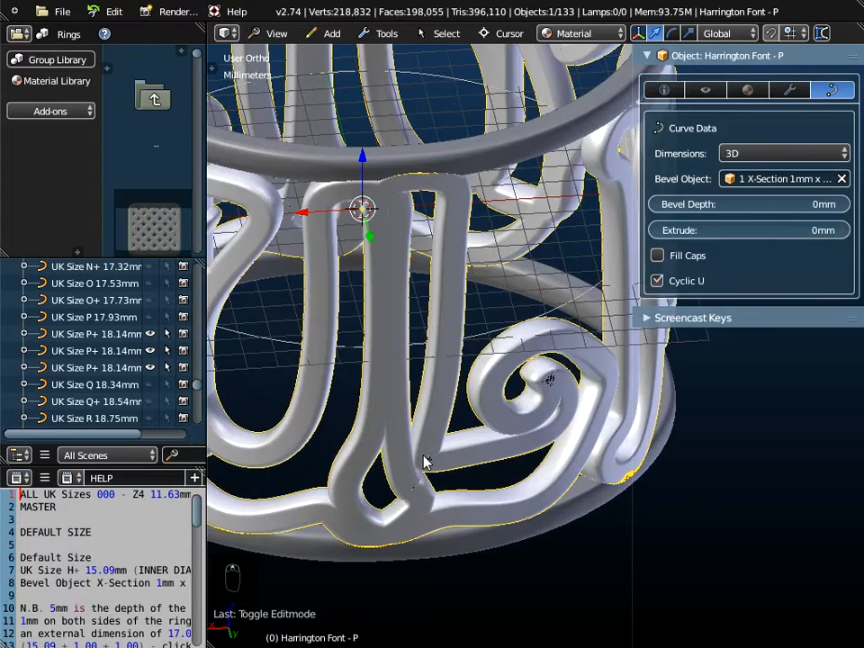
{"action": "scroll", "coordinate": [427, 461], "scroll_direction": "down", "scroll_amount": 5}
{"action": "middle_click_drag", "start_coordinate": [479, 462], "coordinate": [411, 442]}
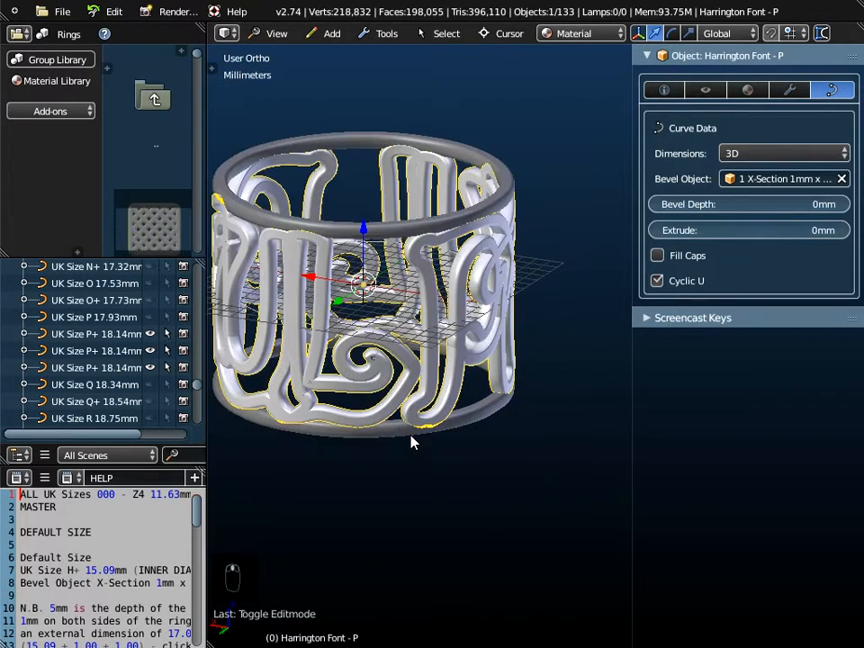
{"action": "scroll", "coordinate": [371, 380], "scroll_direction": "up", "scroll_amount": 4}
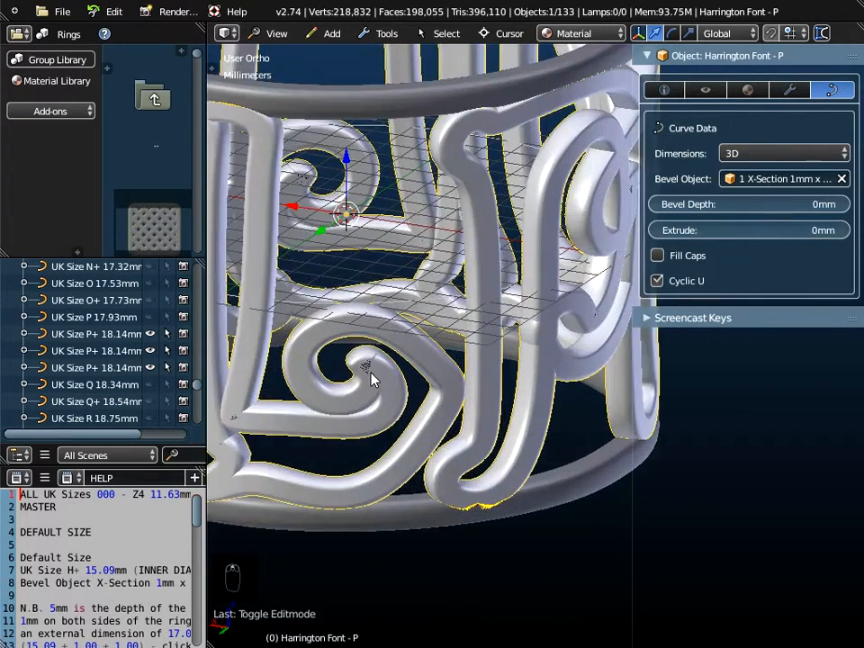
{"action": "scroll", "coordinate": [367, 365], "scroll_direction": "up", "scroll_amount": 5}
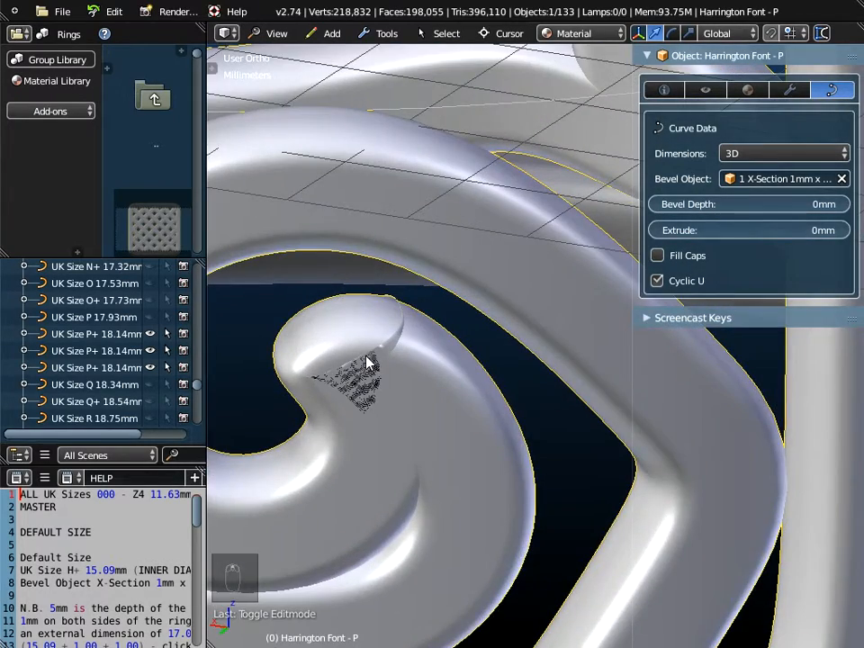
{"action": "scroll", "coordinate": [367, 364], "scroll_direction": "down", "scroll_amount": 5}
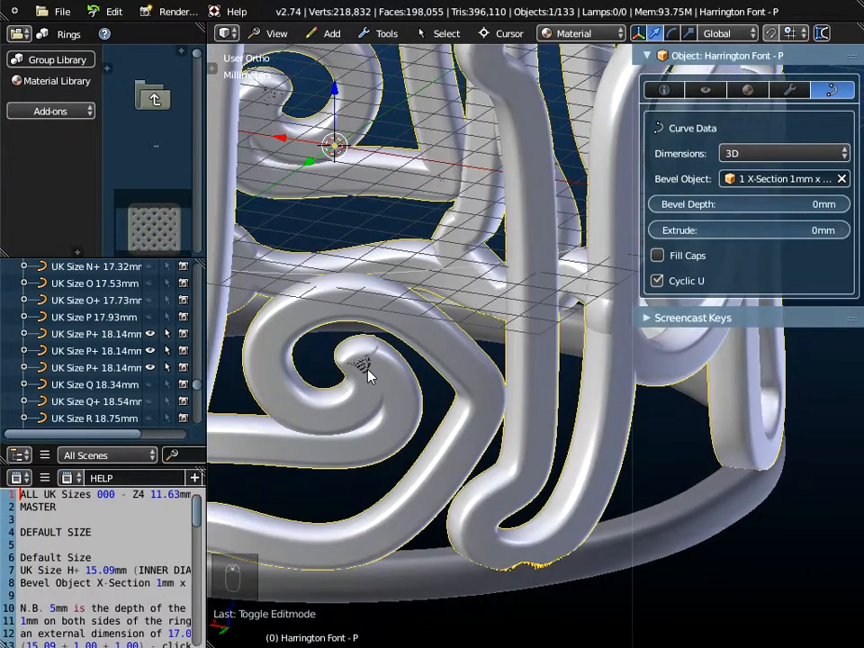
{"action": "scroll", "coordinate": [368, 370], "scroll_direction": "down", "scroll_amount": 2}
{"action": "scroll", "coordinate": [368, 375], "scroll_direction": "down", "scroll_amount": 2}
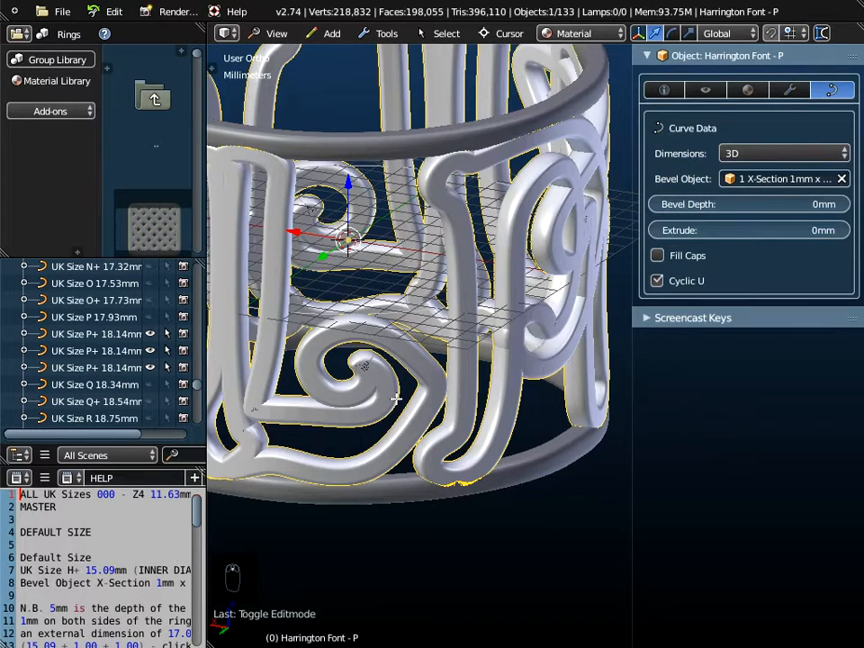
In Edit Mode from the back view, delete the innermost control point shaping the curled tip of the L's spiral.
{"action": "key", "text": "Tab"}
{"action": "left_click", "coordinate": [273, 33]}
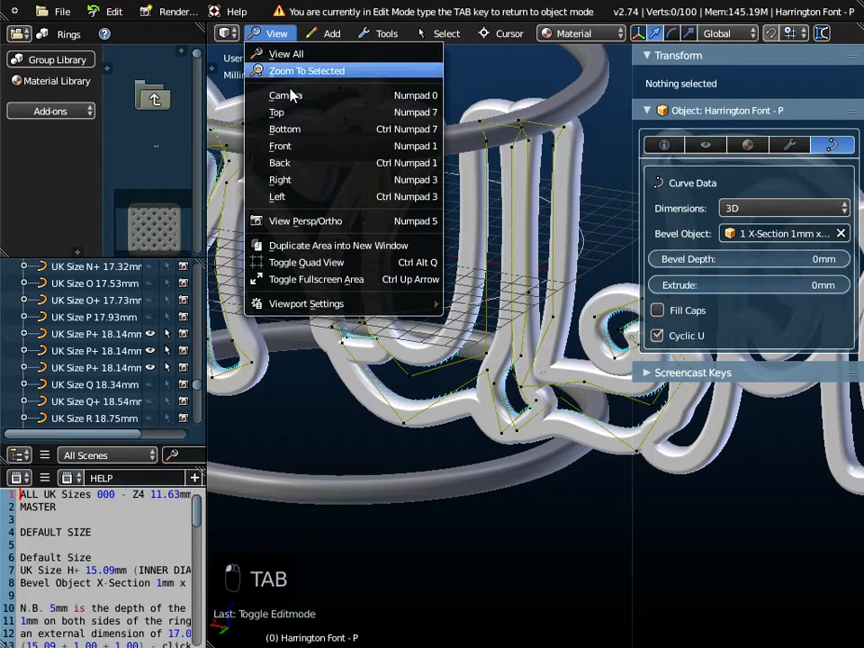
{"action": "left_click", "coordinate": [294, 160]}
{"action": "middle_click_drag", "start_coordinate": [457, 359], "coordinate": [280, 370], "text": "shift"}
{"action": "scroll", "coordinate": [505, 337], "scroll_direction": "up", "scroll_amount": 4}
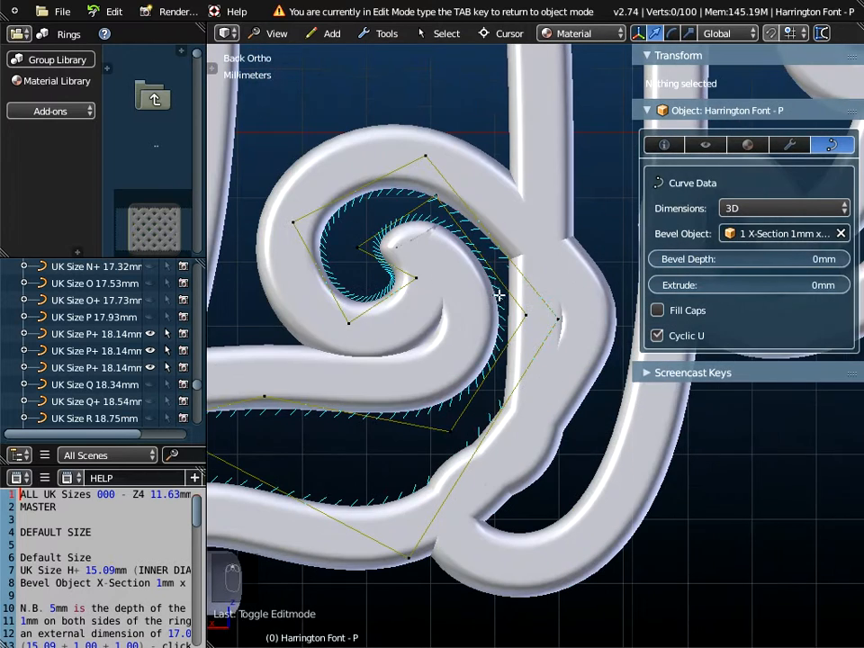
{"action": "right_click", "coordinate": [396, 245]}
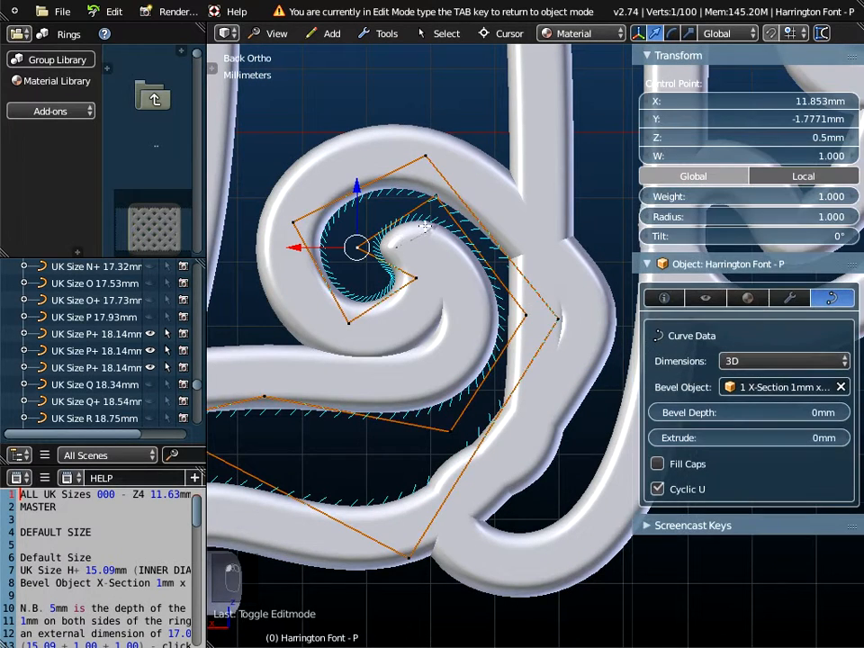
{"action": "scroll", "coordinate": [445, 225], "scroll_direction": "up", "scroll_amount": 2}
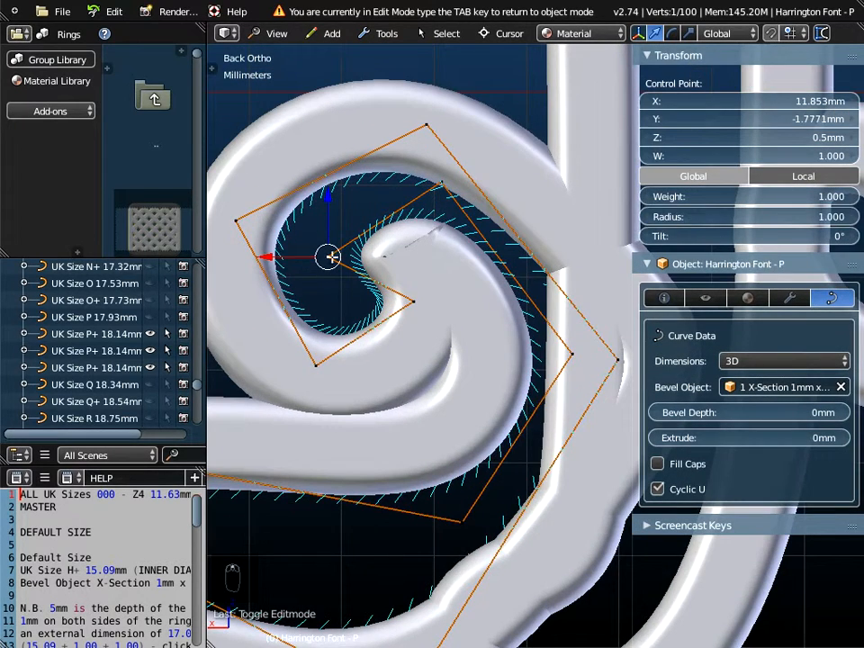
{"action": "key", "text": "x"}
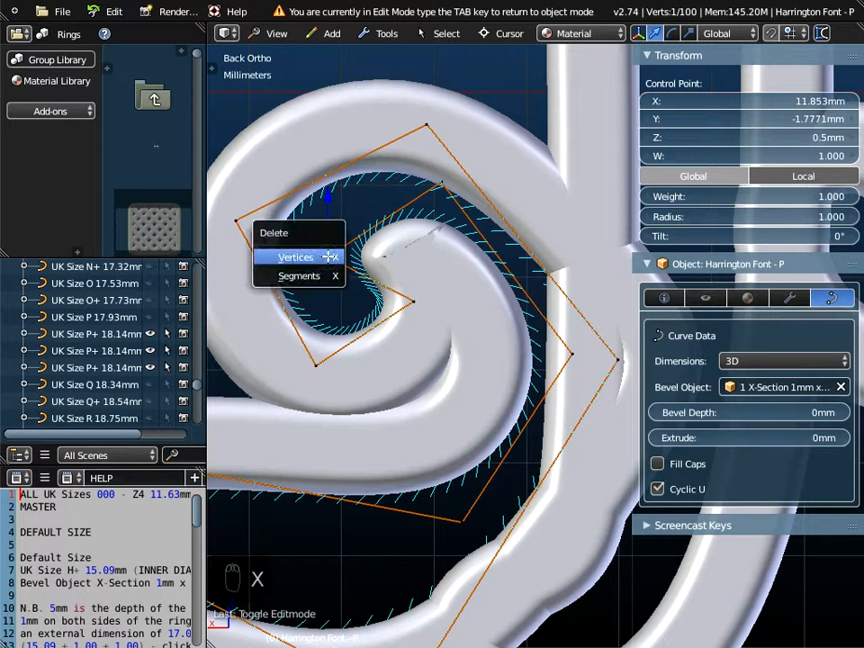
{"action": "left_click", "coordinate": [329, 256]}
Delete the next control point above the L's inner curl, and return to Object Mode to check the whole ring.
{"action": "right_click", "coordinate": [442, 184]}
{"action": "key", "text": "x"}
{"action": "left_click", "coordinate": [458, 181]}
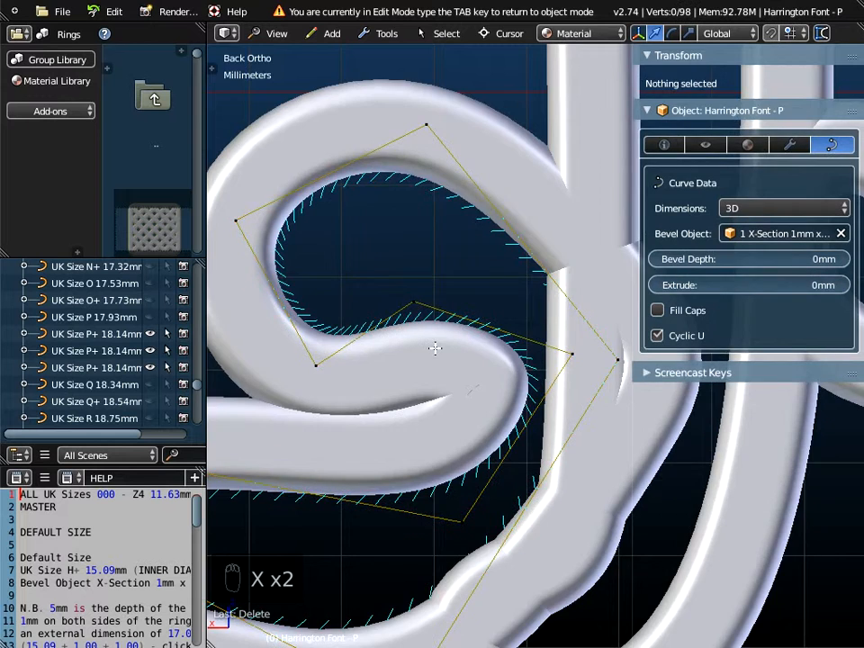
{"action": "scroll", "coordinate": [434, 351], "scroll_direction": "down", "scroll_amount": 3}
{"action": "scroll", "coordinate": [456, 327], "scroll_direction": "down", "scroll_amount": 3}
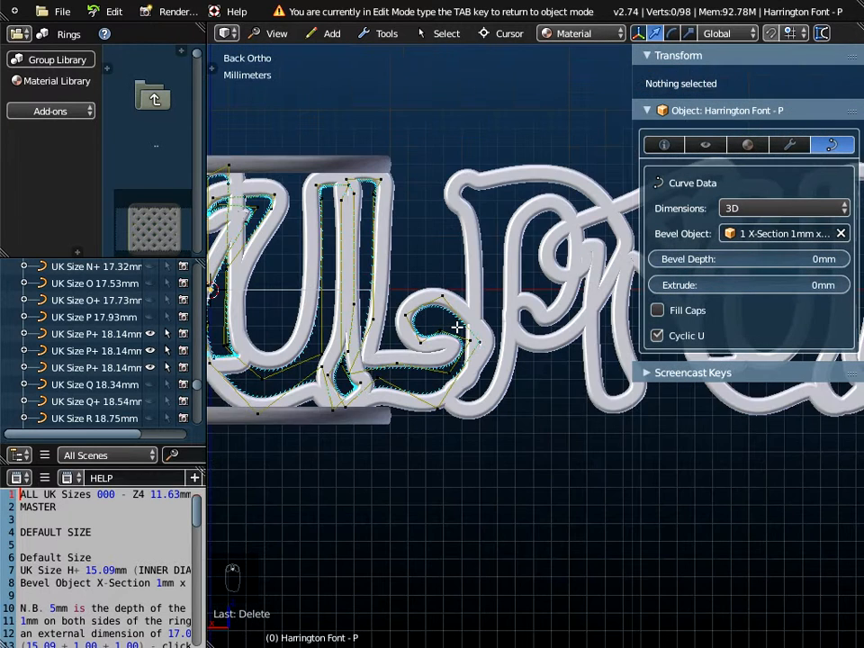
{"action": "key", "text": "Tab"}
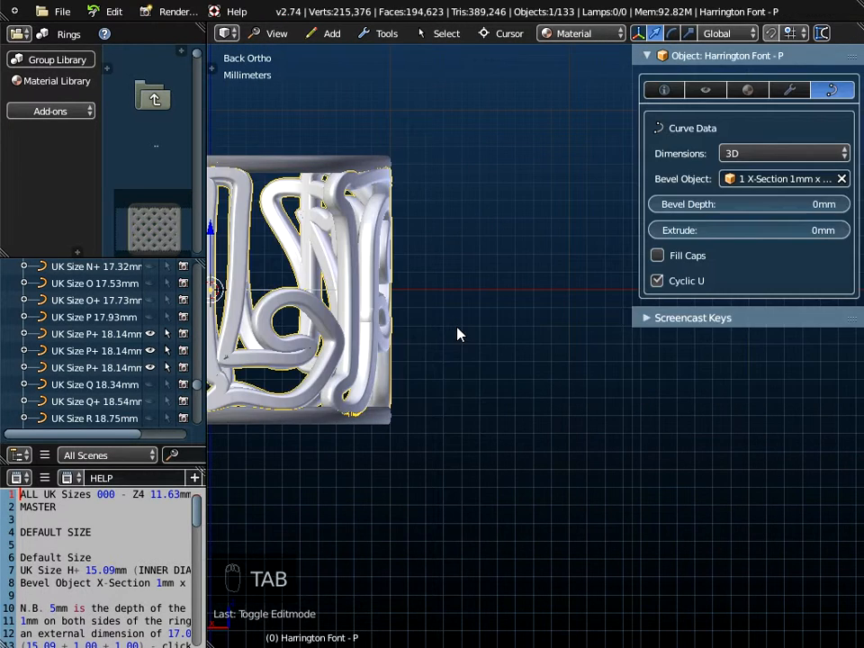
{"action": "scroll", "coordinate": [415, 361], "scroll_direction": "down", "scroll_amount": 2}
{"action": "middle_click_drag", "start_coordinate": [363, 355], "coordinate": [499, 359]}
Save the ring as a new file named Ring01.blend on the Desktop.
{"action": "left_click", "coordinate": [63, 13]}
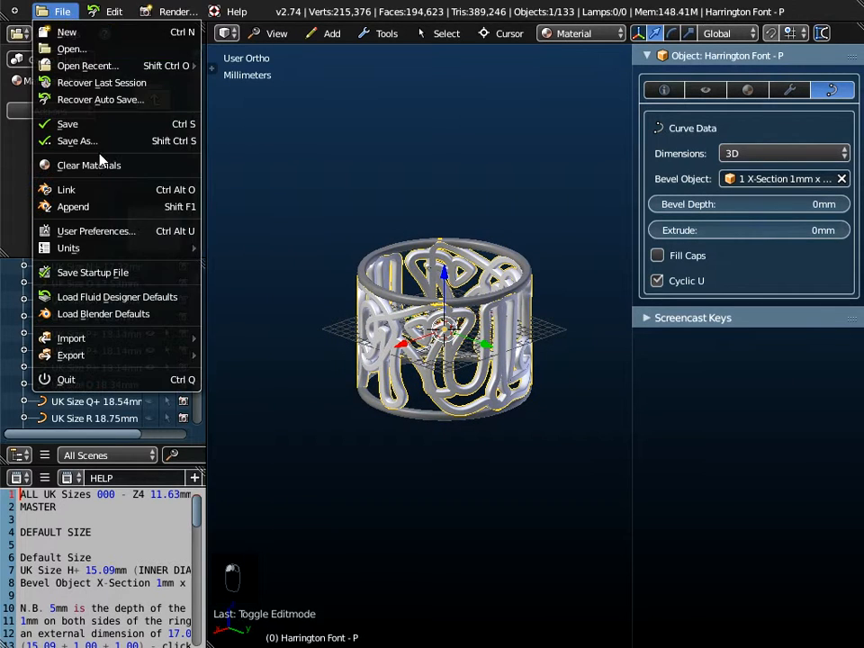
{"action": "left_click", "coordinate": [74, 141]}
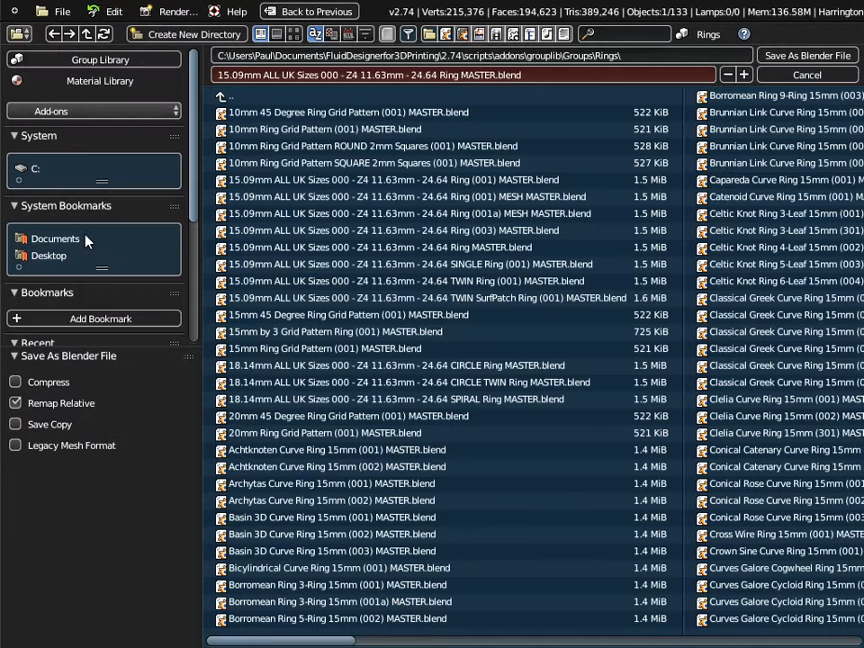
{"action": "left_click", "coordinate": [44, 261]}
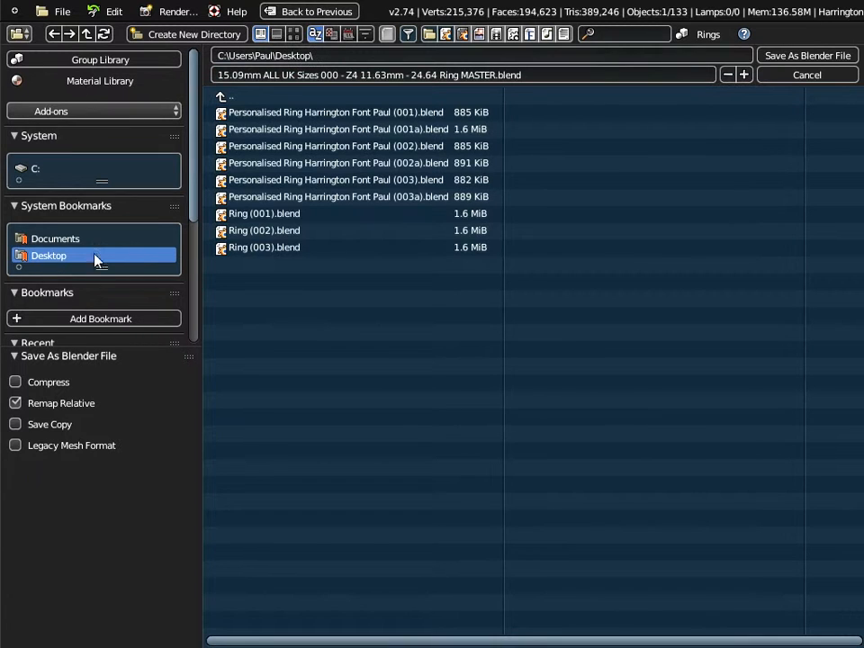
{"action": "left_click", "coordinate": [317, 72]}
{"action": "type", "text": "Ring01"}
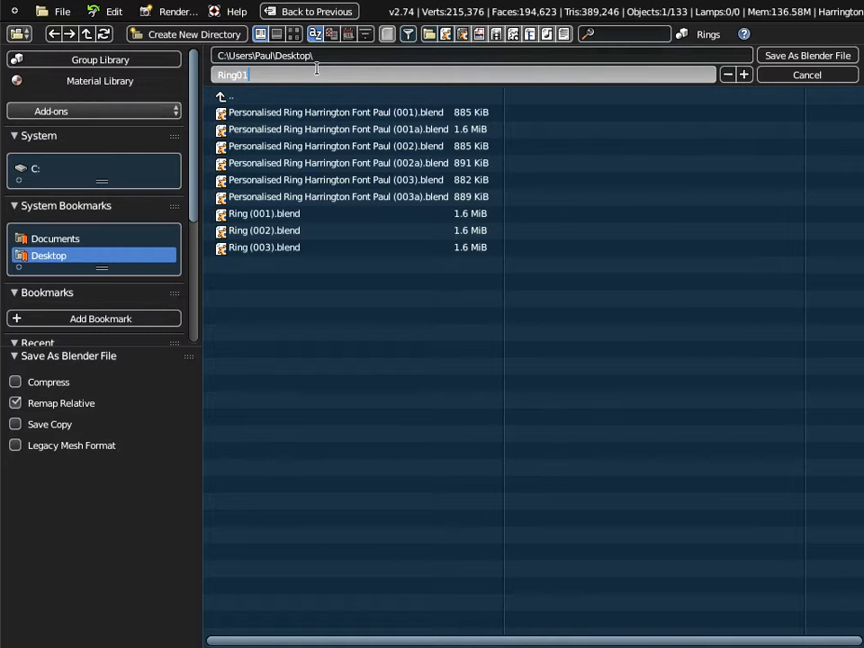
{"action": "key", "text": "Return"}
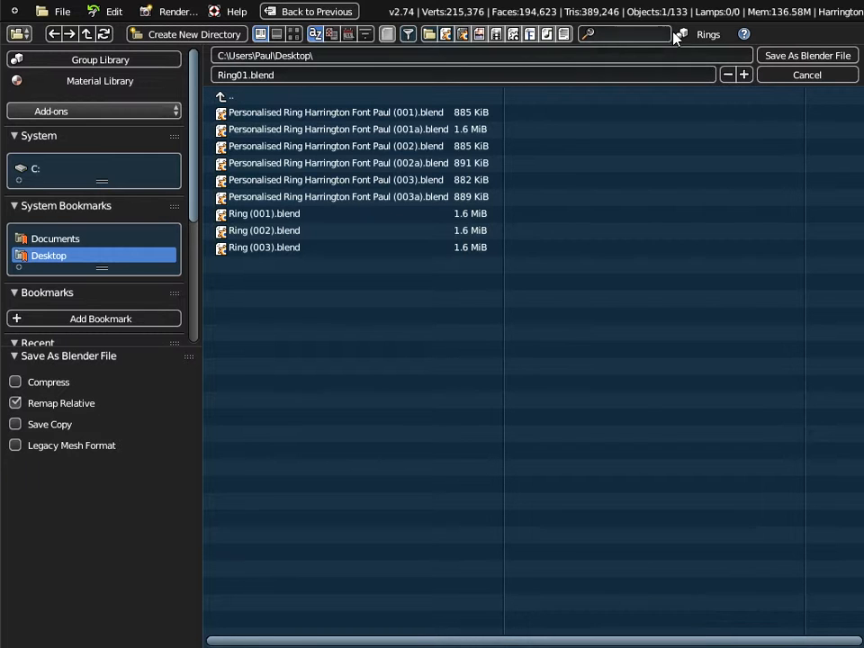
{"action": "left_click", "coordinate": [797, 56]}
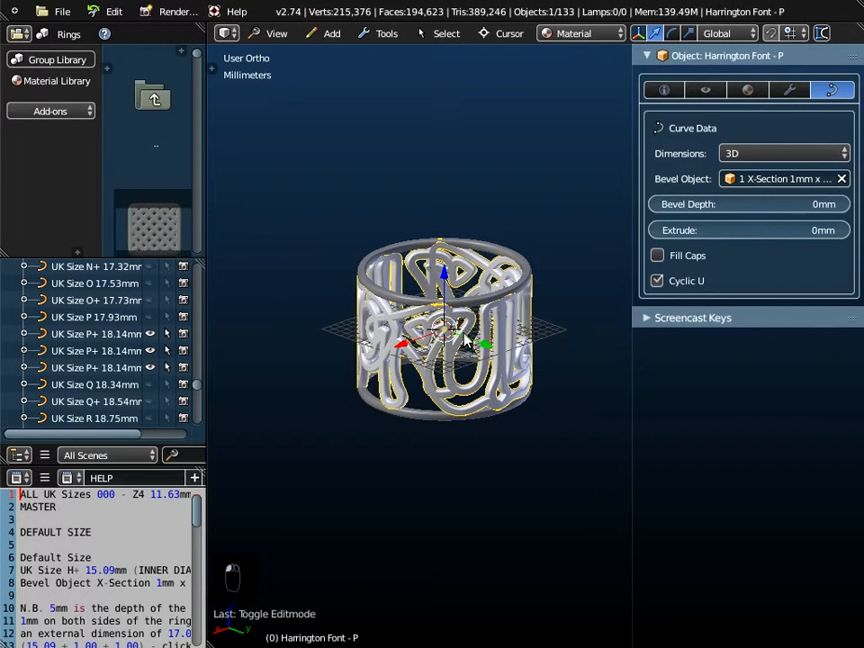
Convert the curved PAUL lettering to a mesh.
{"action": "scroll", "coordinate": [467, 335], "scroll_direction": "up", "scroll_amount": 1}
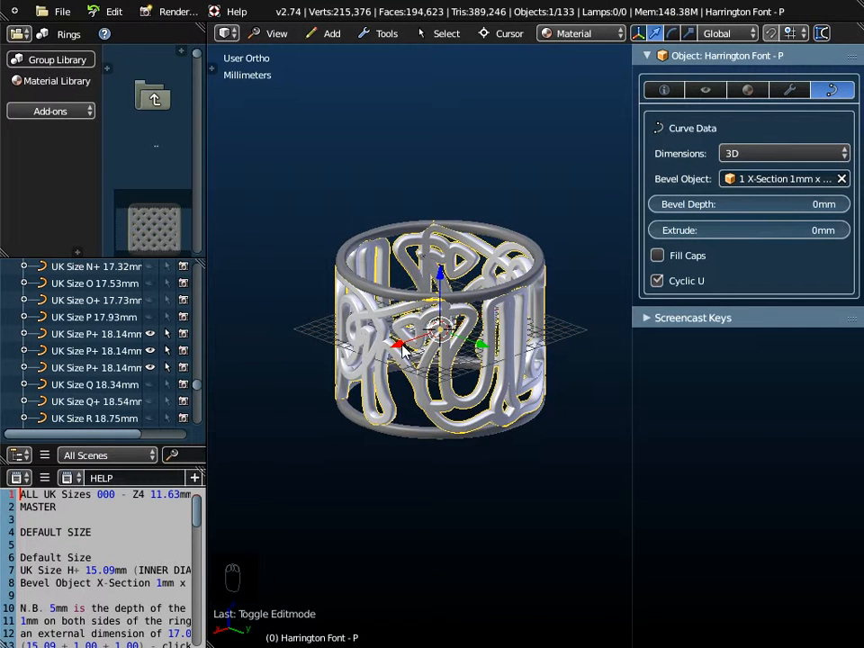
{"action": "left_click", "coordinate": [382, 37]}
{"action": "mouse_move", "coordinate": [405, 54]}
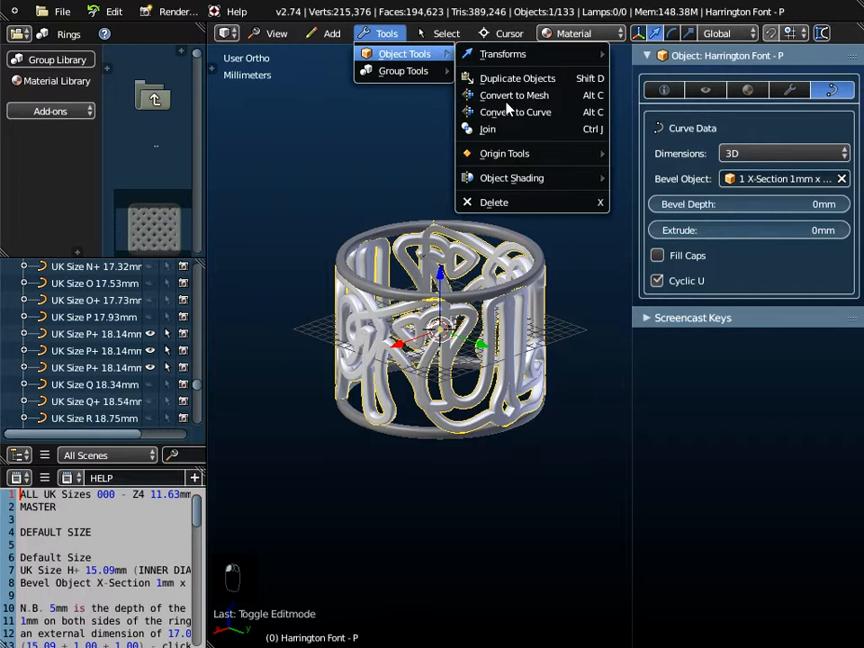
{"action": "left_click", "coordinate": [510, 95]}
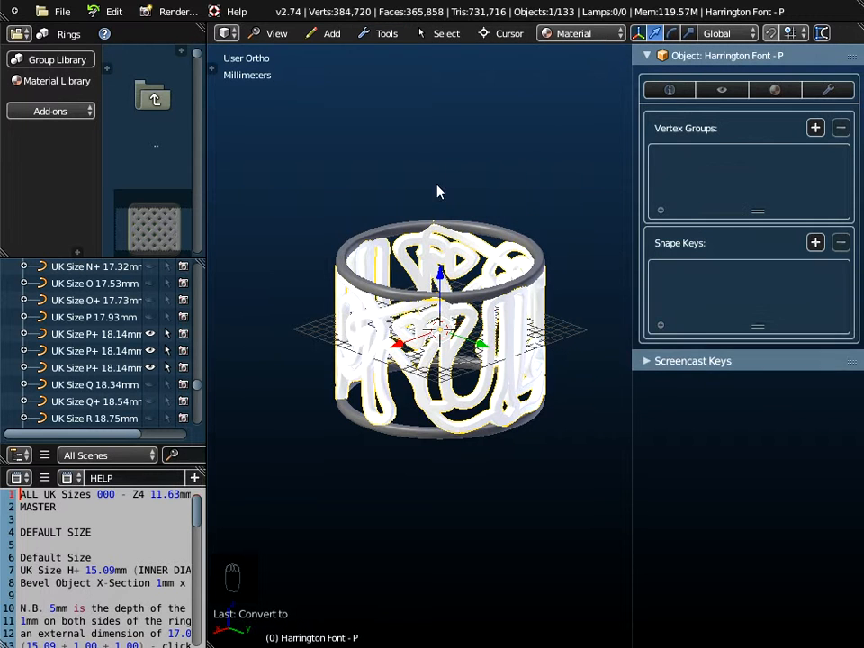
{"action": "right_click", "coordinate": [380, 297]}
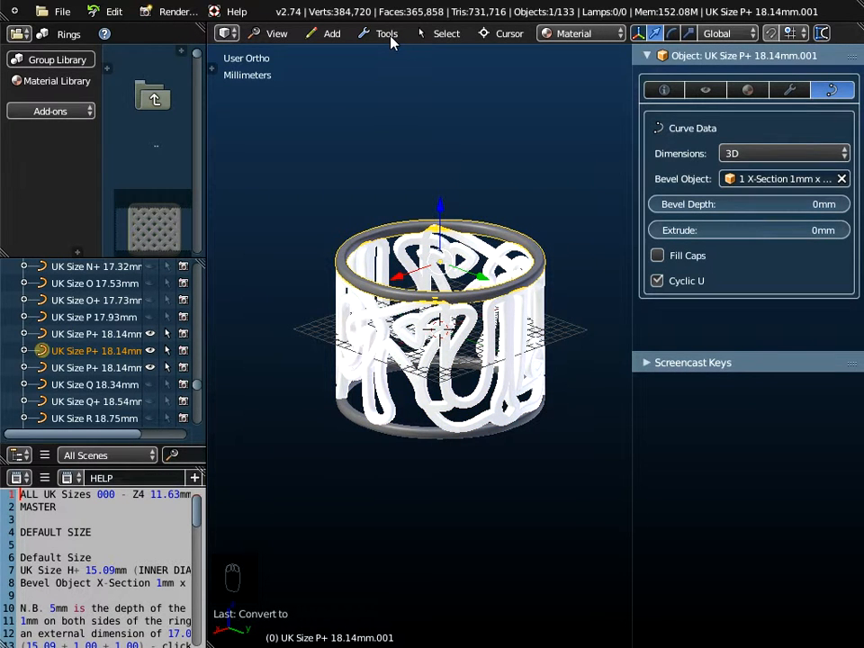
{"action": "key", "text": "ctrl+z"}
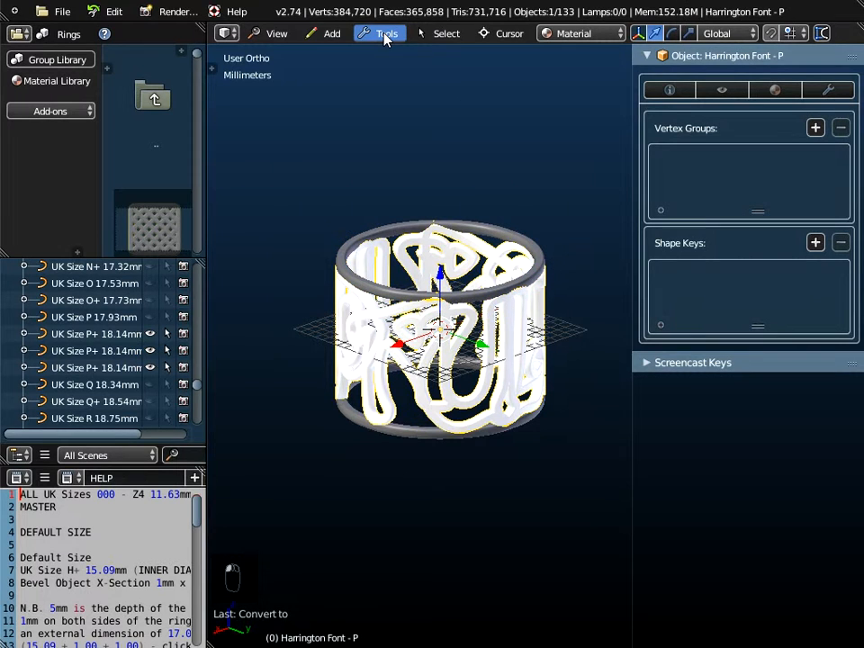
{"action": "left_click", "coordinate": [384, 34]}
{"action": "mouse_move", "coordinate": [384, 56]}
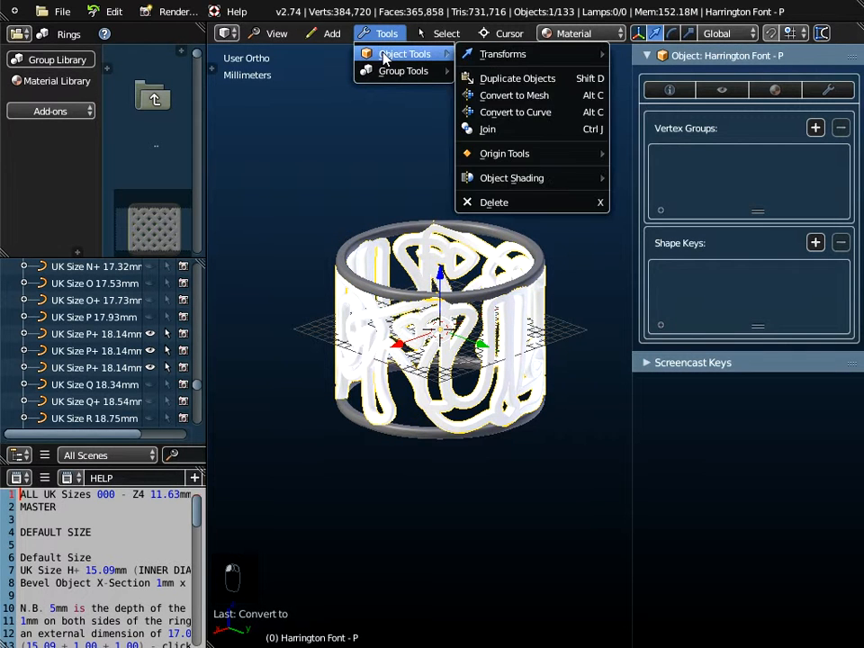
{"action": "left_click", "coordinate": [502, 103]}
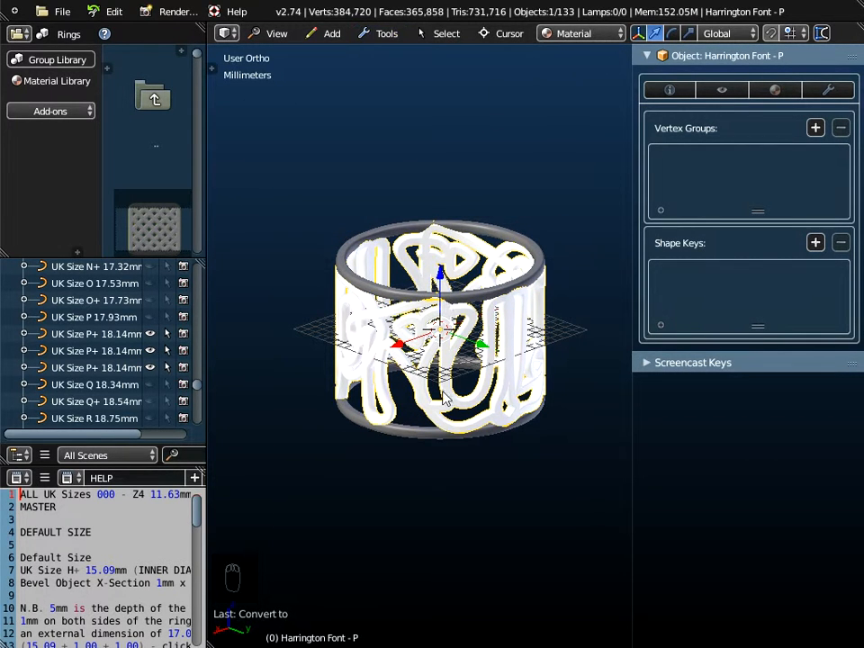
Convert the lower 1mm band to a mesh.
{"action": "scroll", "coordinate": [415, 434], "scroll_direction": "up", "scroll_amount": 2}
{"action": "right_click", "coordinate": [416, 437]}
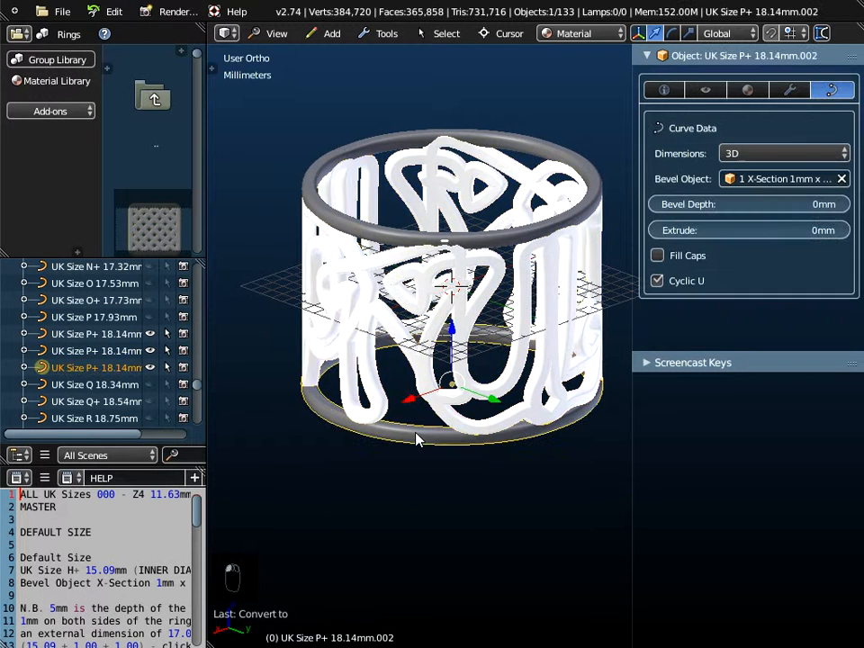
{"action": "left_click", "coordinate": [386, 37]}
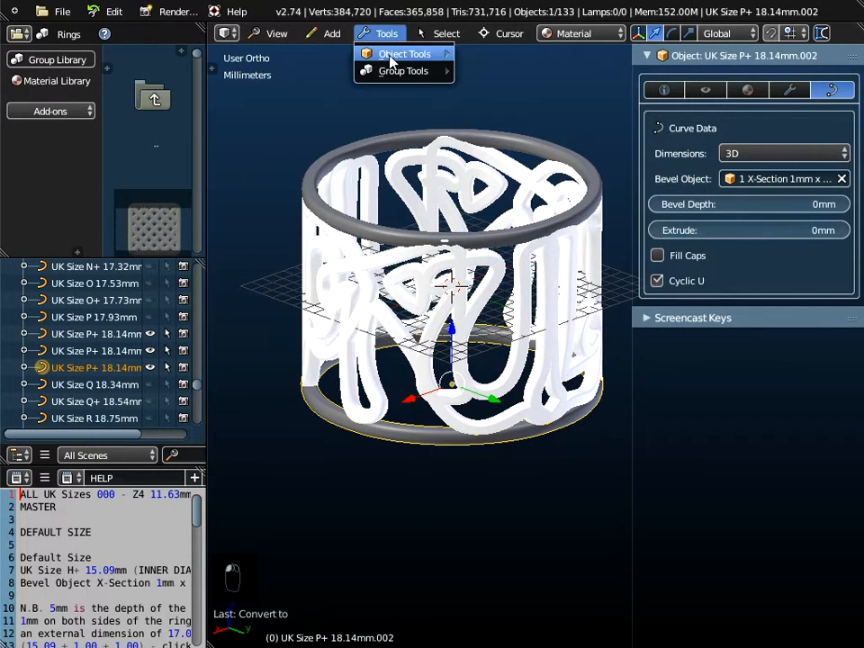
{"action": "mouse_move", "coordinate": [387, 54]}
{"action": "key", "text": "Return"}
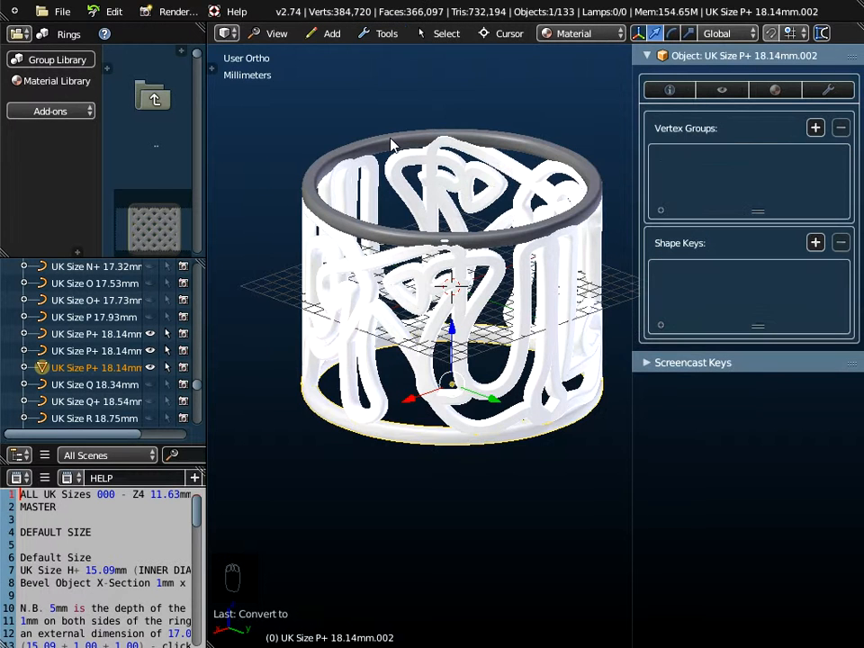
Convert the upper 1mm band to a mesh.
{"action": "right_click", "coordinate": [392, 144]}
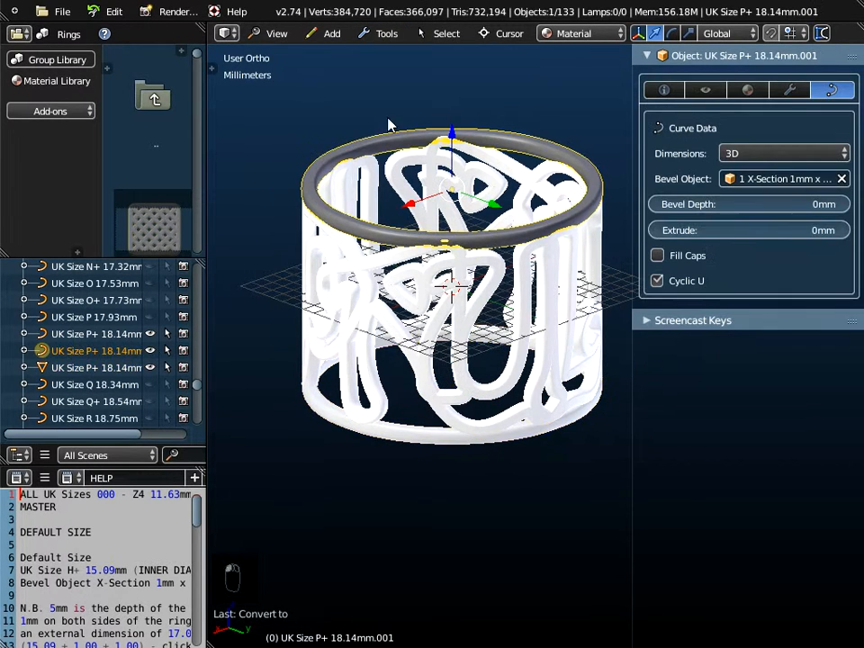
{"action": "left_click", "coordinate": [388, 35]}
{"action": "mouse_move", "coordinate": [392, 56]}
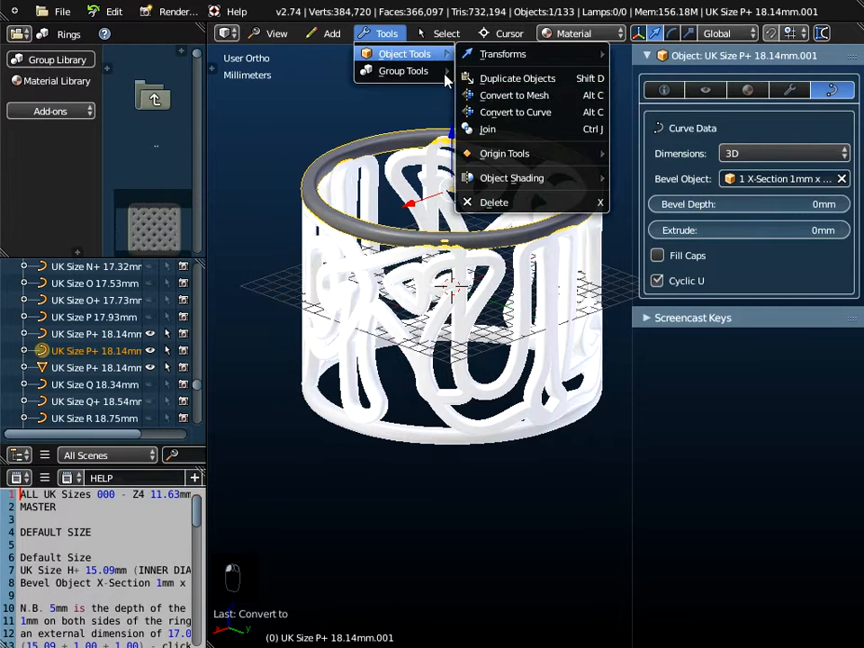
{"action": "left_click", "coordinate": [488, 94]}
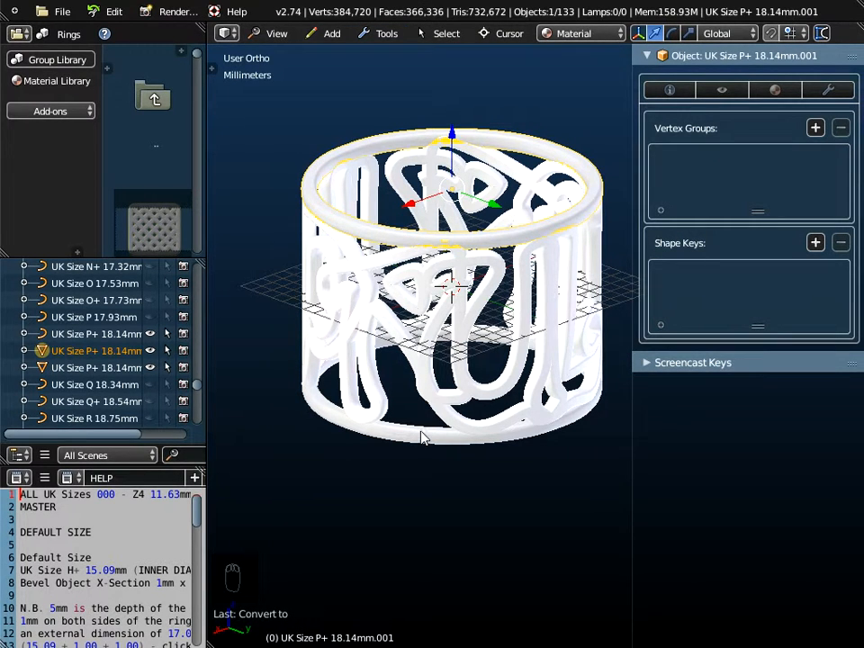
Join the upper band, lower band and PAUL lettering meshes into a single object, with the lettering as the active object.
{"action": "right_click", "coordinate": [385, 376], "text": "shift"}
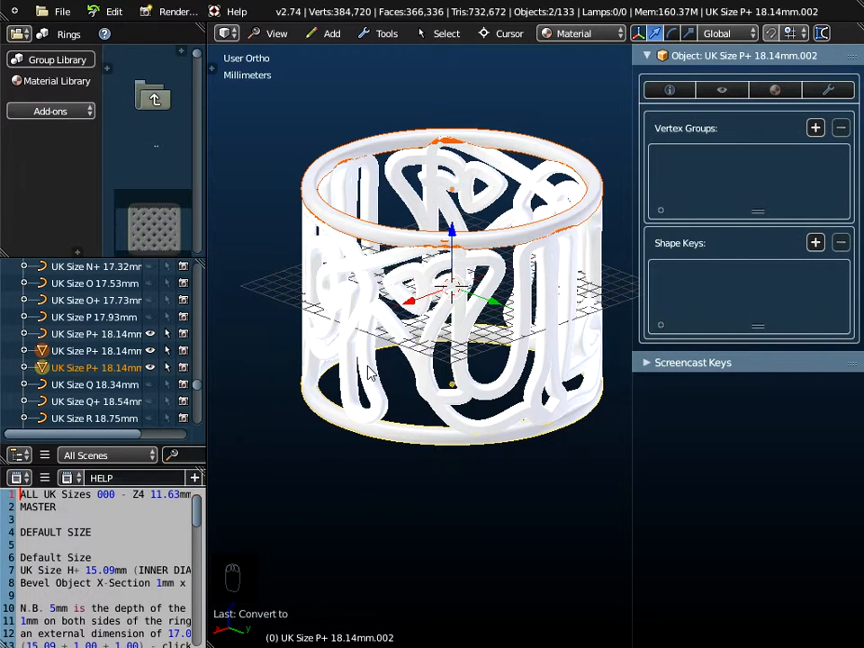
{"action": "right_click", "coordinate": [368, 373], "text": "shift"}
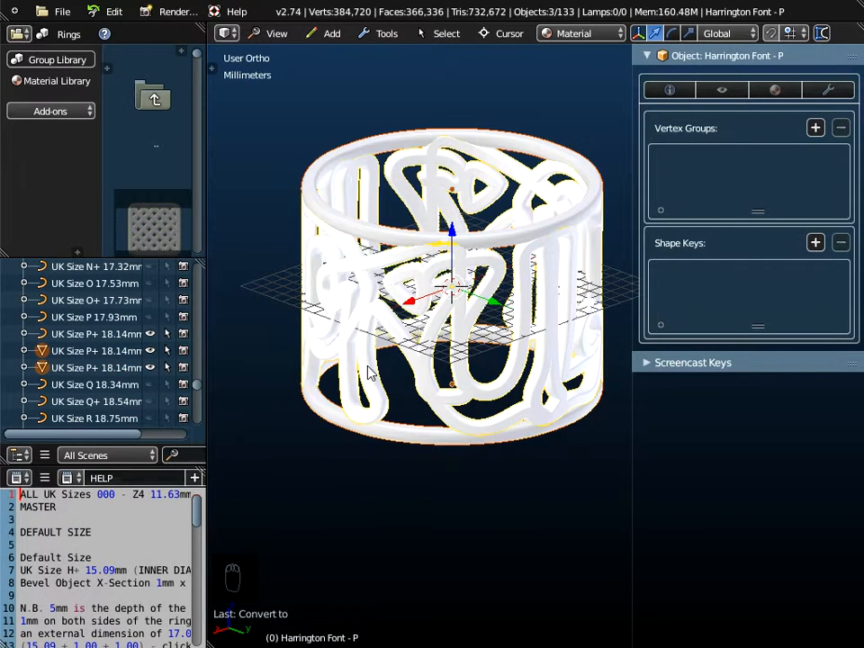
{"action": "left_click", "coordinate": [387, 35]}
{"action": "mouse_move", "coordinate": [389, 55]}
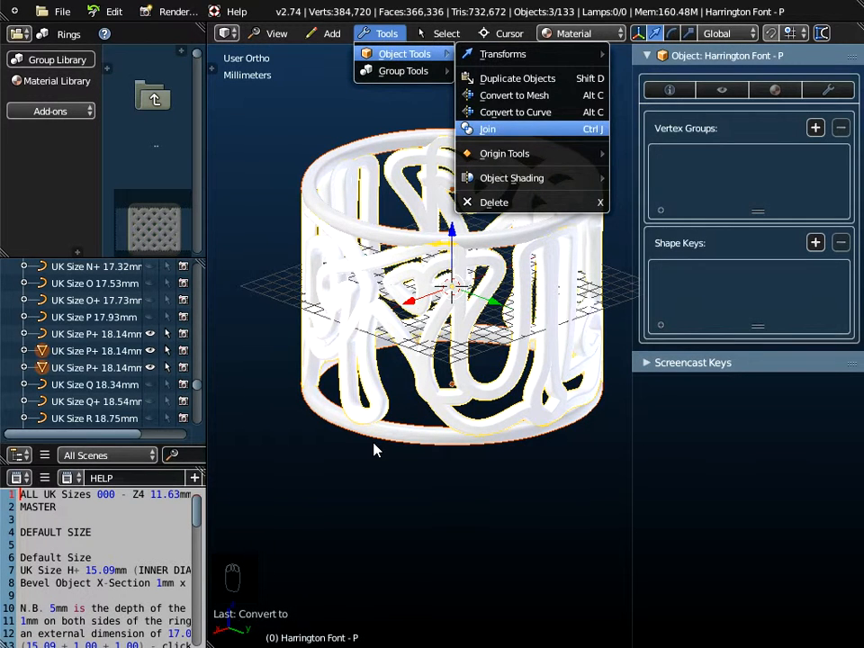
{"action": "scroll", "coordinate": [374, 444], "scroll_direction": "down", "scroll_amount": 2}
{"action": "middle_click_drag", "start_coordinate": [373, 444], "coordinate": [405, 337]}
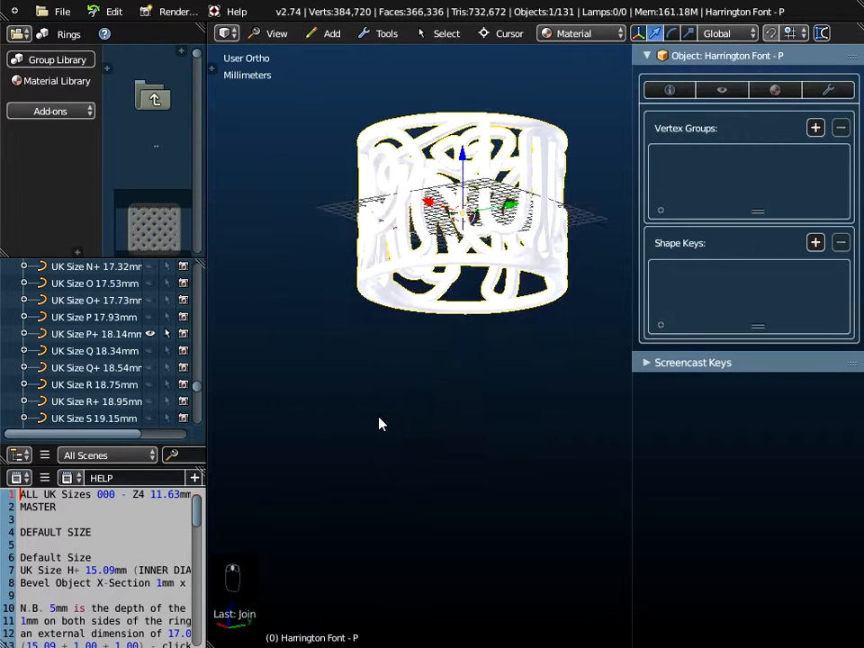
{"action": "middle_click_drag", "start_coordinate": [380, 424], "coordinate": [367, 455]}
Undo the join and the mesh conversions of both bands.
{"action": "left_click", "coordinate": [62, 11]}
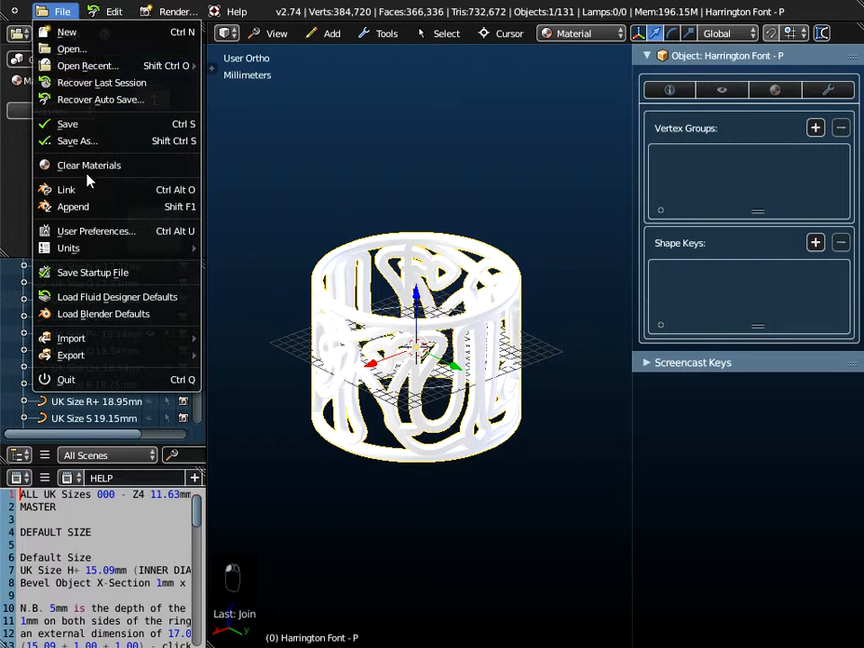
{"action": "mouse_move", "coordinate": [54, 356]}
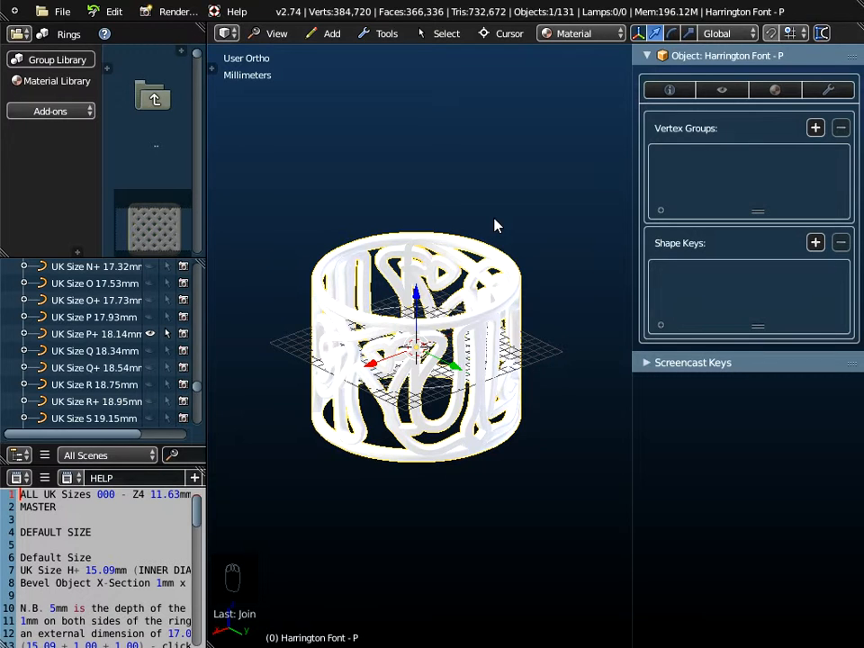
{"action": "key", "text": "ctrl+z"}
{"action": "key", "text": "ctrl+z"}
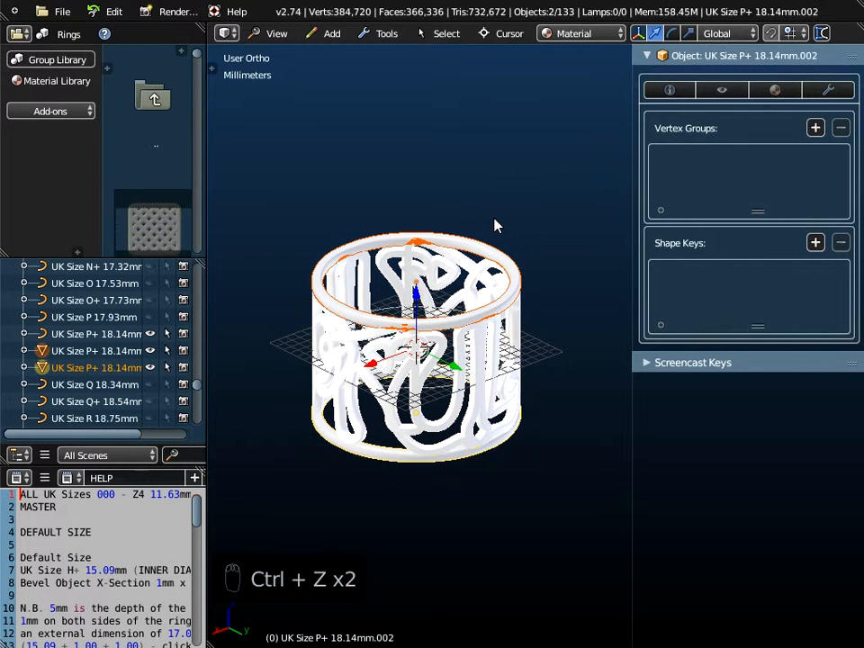
{"action": "key", "text": "ctrl+z"}
{"action": "key", "text": "ctrl+z"}
{"action": "key", "text": "ctrl+z"}
{"action": "key", "text": "ctrl+z"}
{"action": "key", "text": "ctrl+z"}
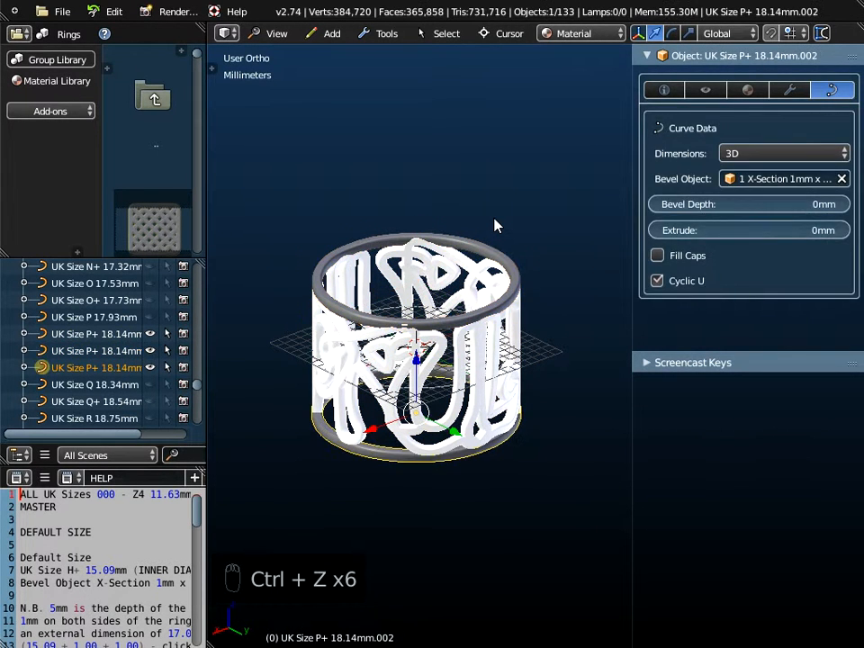
Undo the mesh conversion of the PAUL lettering.
{"action": "key", "text": "ctrl+z"}
{"action": "key", "text": "ctrl+z"}
{"action": "key", "text": "ctrl+z"}
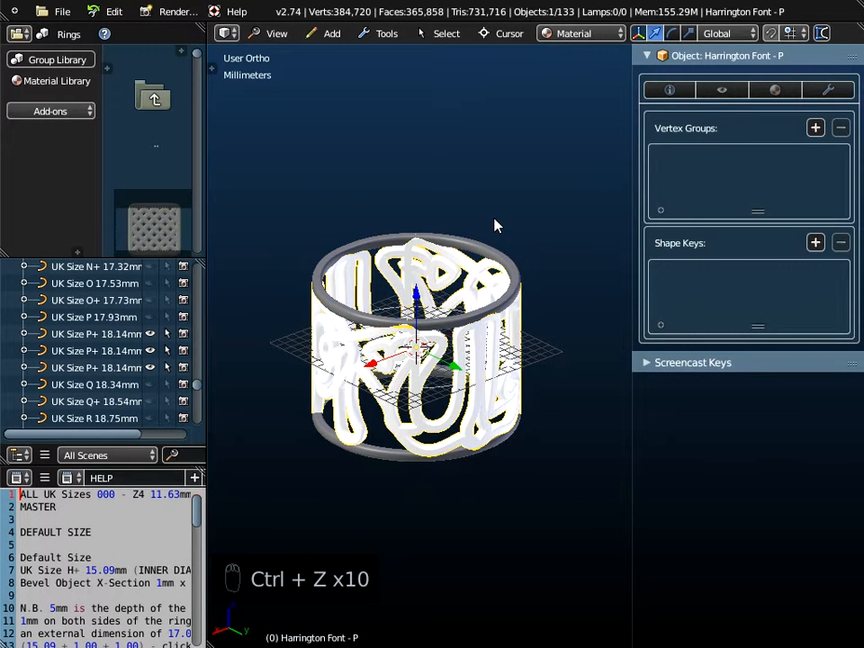
{"action": "key", "text": "ctrl+z"}
{"action": "key", "text": "ctrl+z"}
{"action": "middle_click_drag", "start_coordinate": [496, 226], "coordinate": [496, 211]}
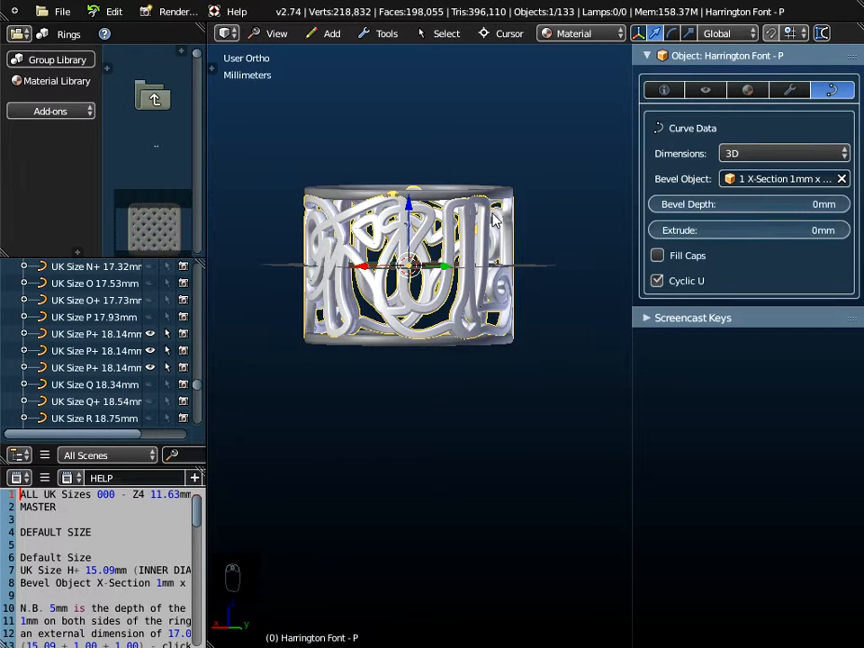
Measure the ring's overall height, including both bands, in the front view with the ruler.
{"action": "left_click", "coordinate": [278, 34]}
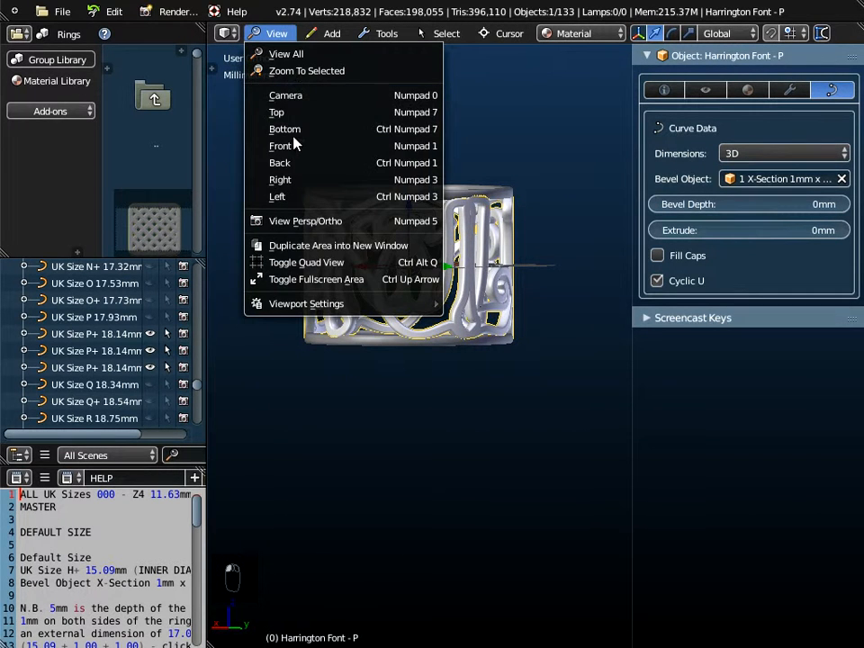
{"action": "left_click", "coordinate": [289, 147]}
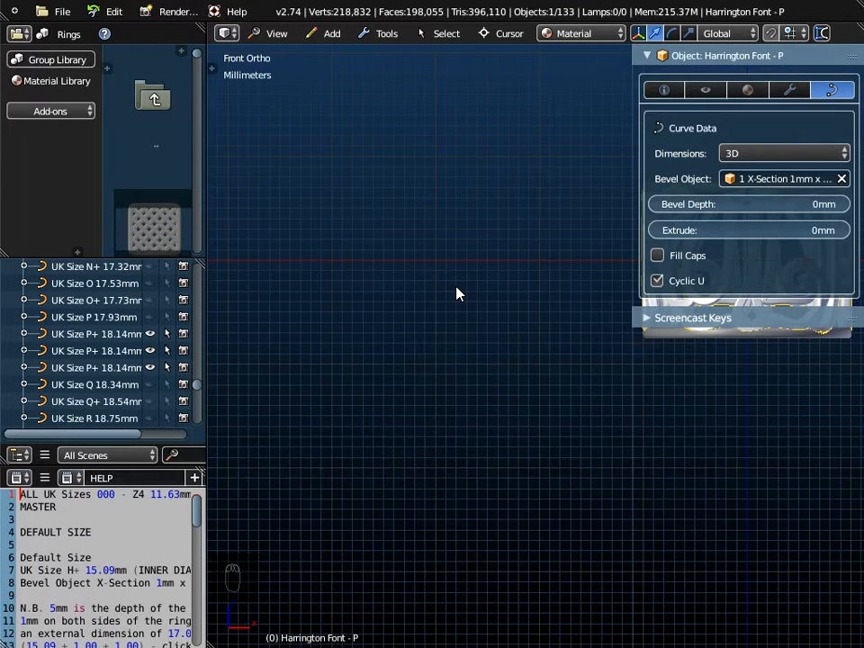
{"action": "key", "text": "Home"}
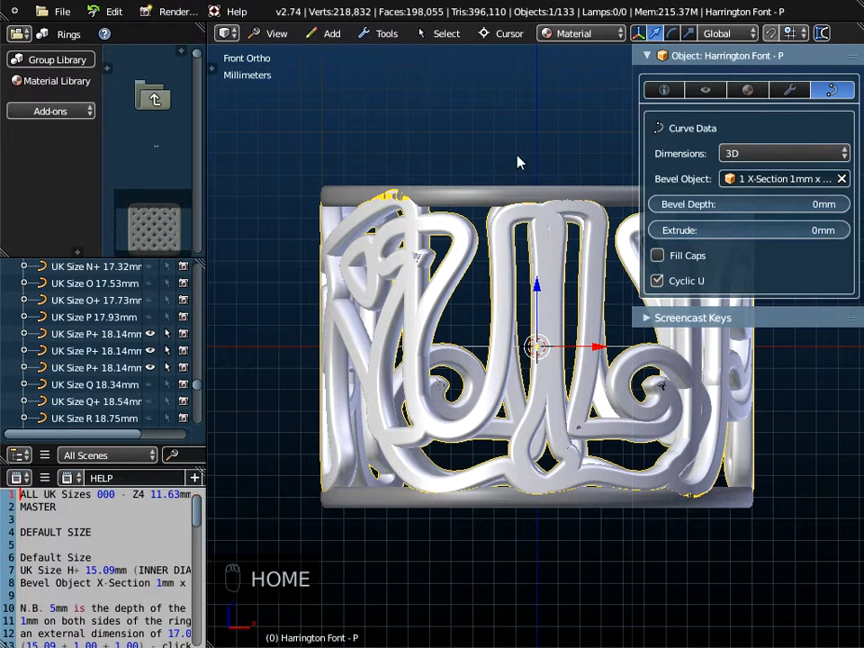
{"action": "left_click", "coordinate": [823, 32]}
{"action": "left_click_drag", "start_coordinate": [265, 182], "coordinate": [269, 199]}
{"action": "left_click_drag", "start_coordinate": [271, 249], "coordinate": [264, 507]}
{"action": "scroll", "coordinate": [264, 507], "scroll_direction": "down", "scroll_amount": 1}
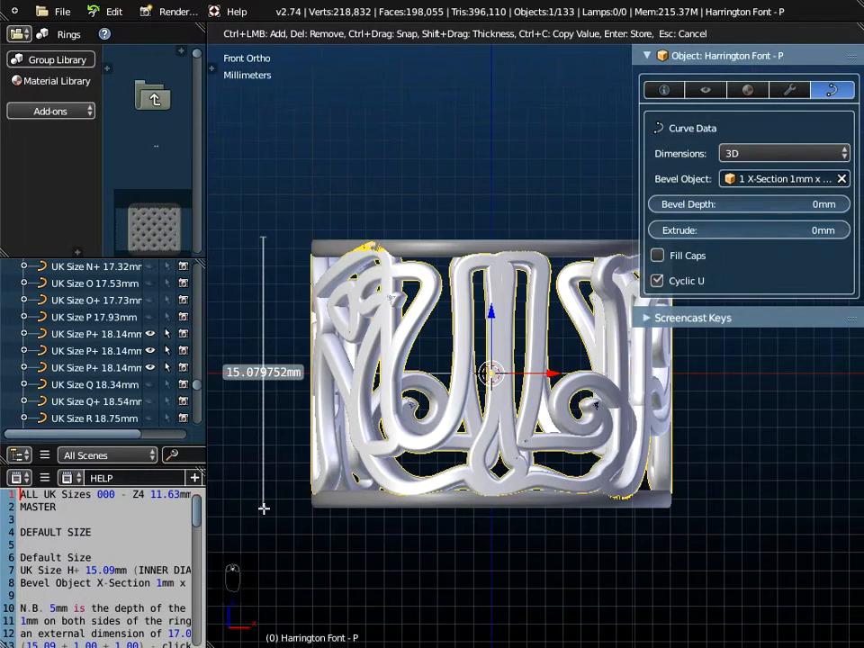
{"action": "key", "text": "Escape"}
Scale the PAUL lettering by about 0.64 along global Z and apply its scale.
{"action": "scroll", "coordinate": [417, 512], "scroll_direction": "down", "scroll_amount": 1}
{"action": "middle_click_drag", "start_coordinate": [417, 512], "coordinate": [388, 450], "text": "shift"}
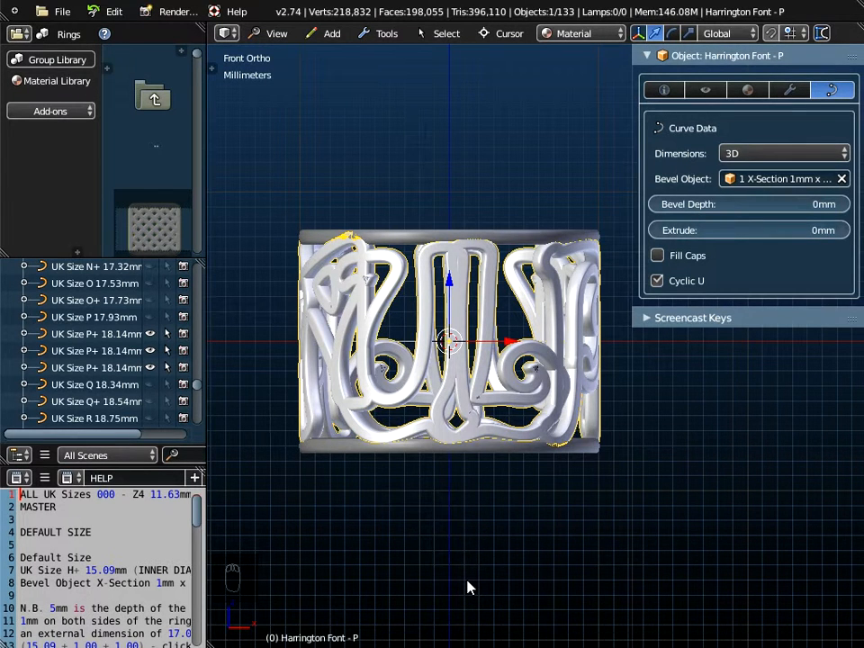
{"action": "key", "text": "s"}
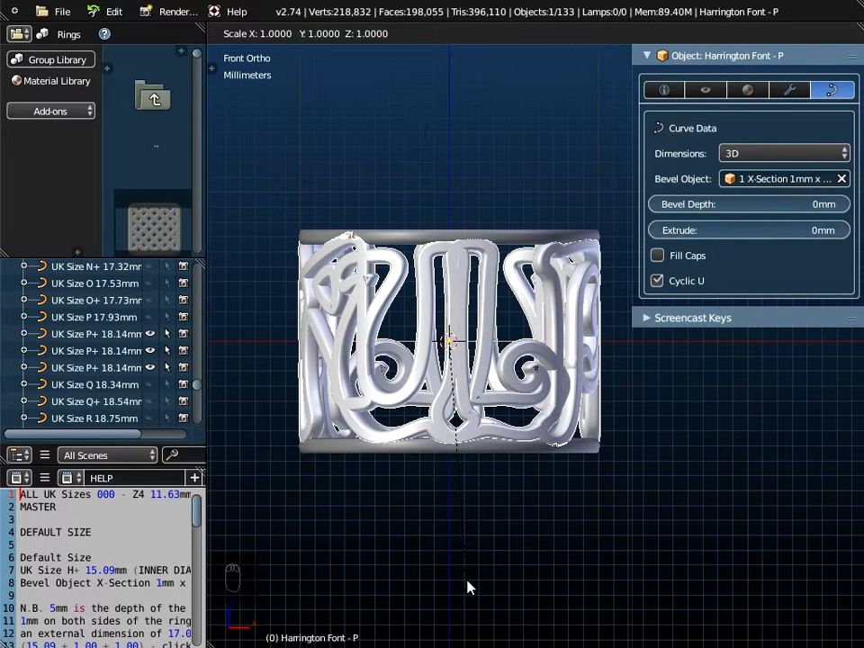
{"action": "key", "text": "z"}
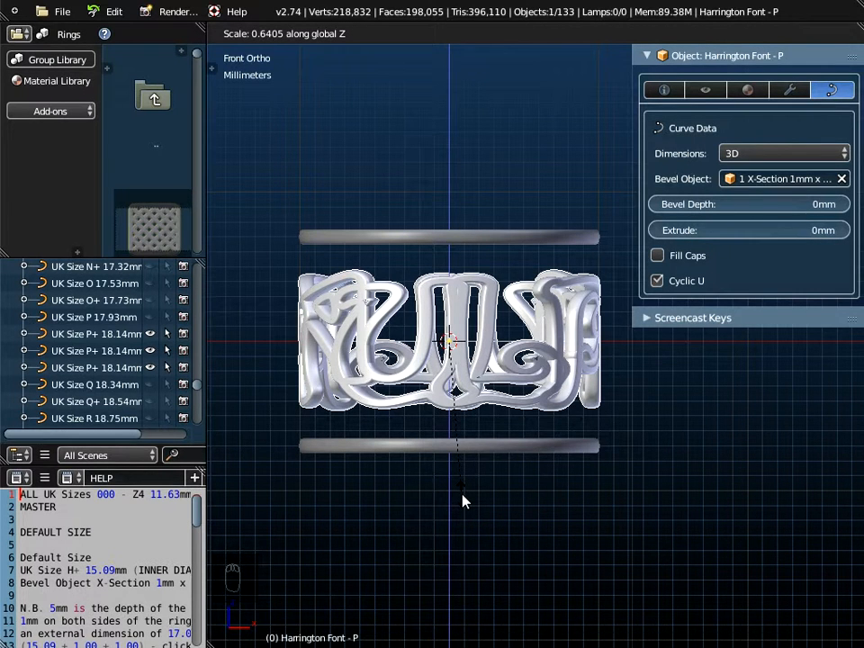
{"action": "left_click", "coordinate": [462, 502]}
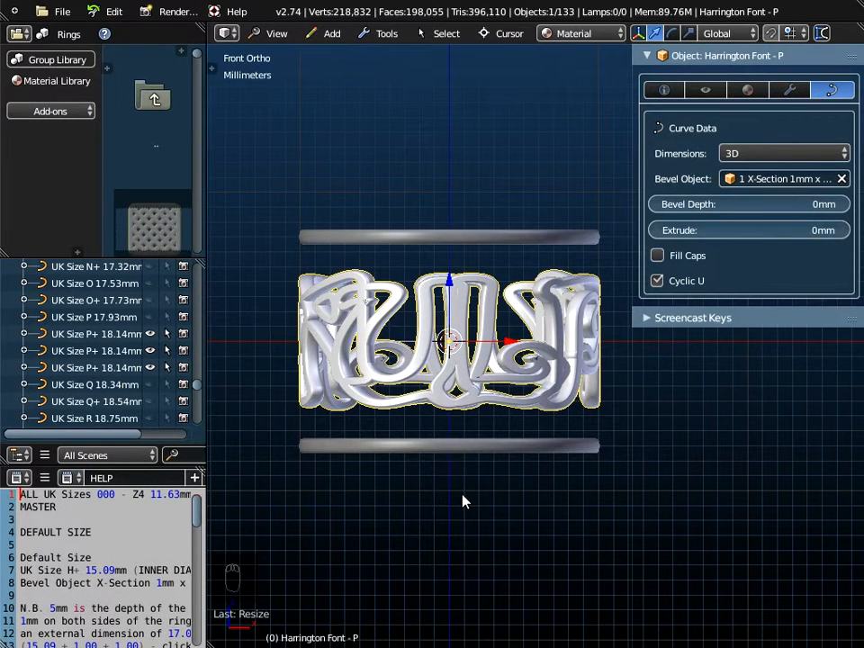
{"action": "key", "text": "ctrl+a"}
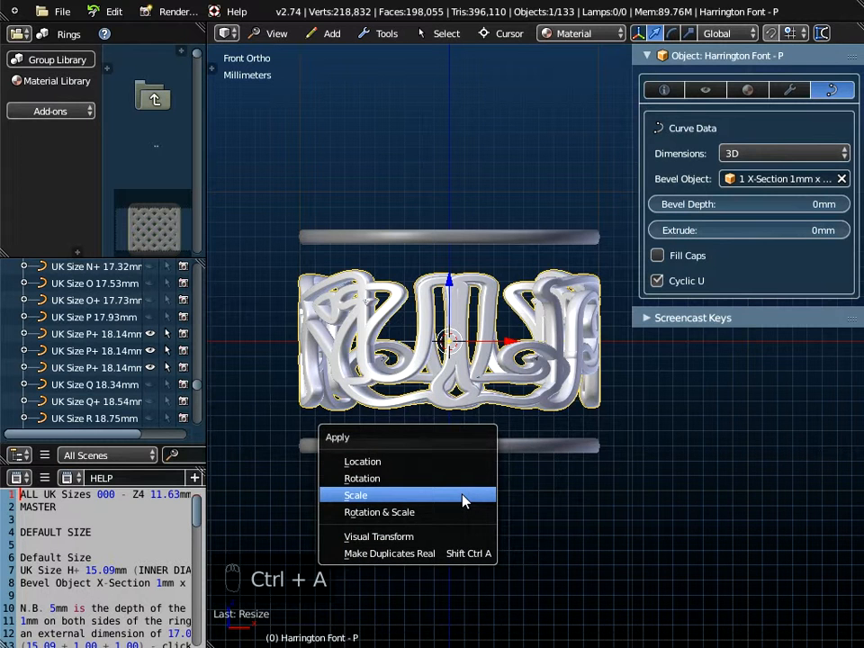
{"action": "left_click", "coordinate": [462, 495]}
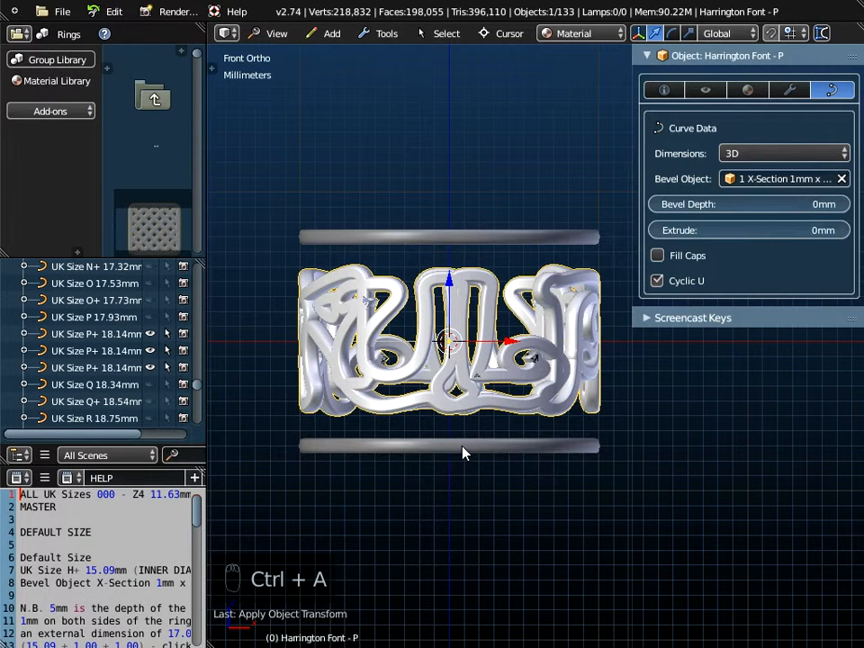
Move the lower band straight up along Z until it meets the lower edge of the lettering.
{"action": "right_click", "coordinate": [462, 450]}
{"action": "left_click_drag", "start_coordinate": [448, 385], "coordinate": [459, 358]}
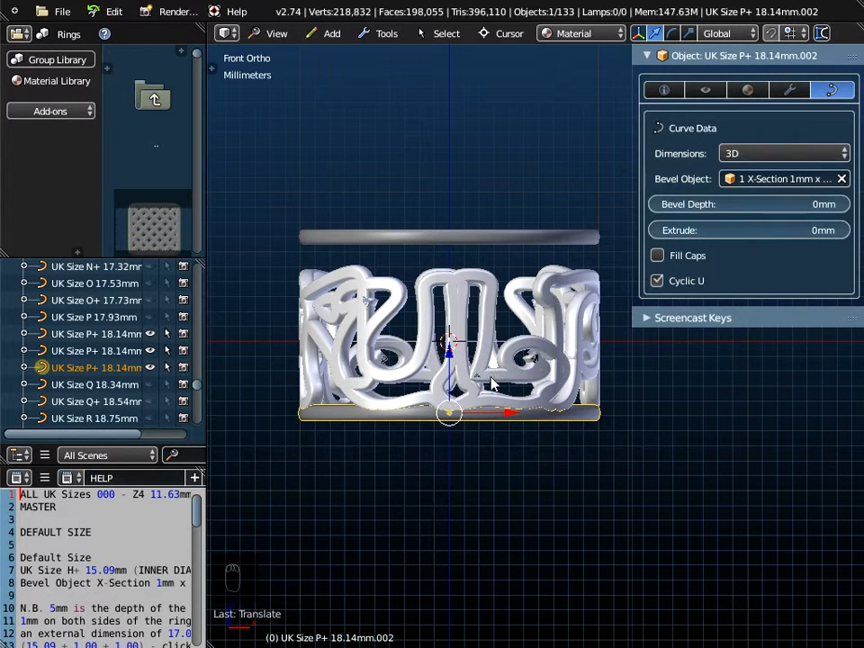
{"action": "key", "text": "ctrl+z"}
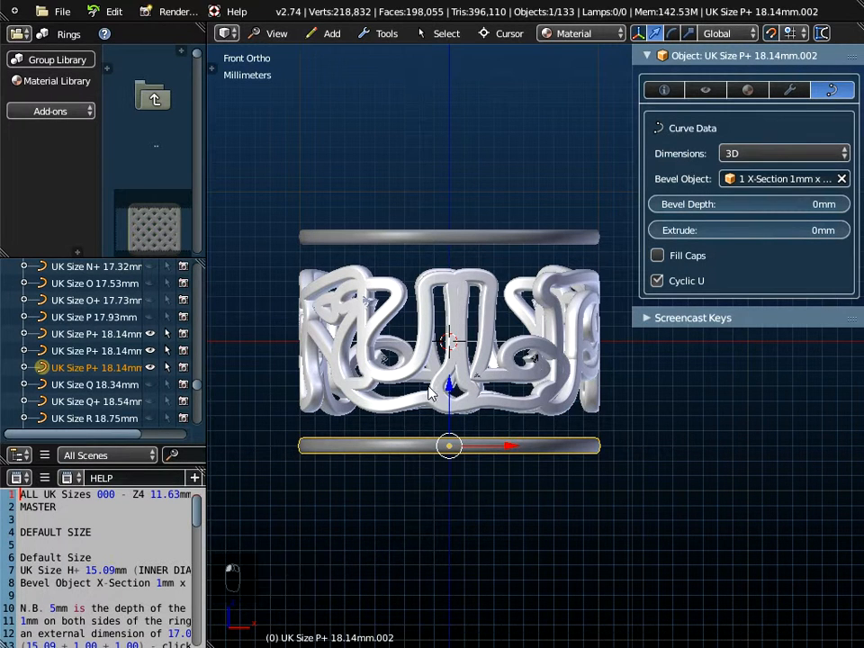
{"action": "left_click_drag", "start_coordinate": [450, 379], "coordinate": [450, 350]}
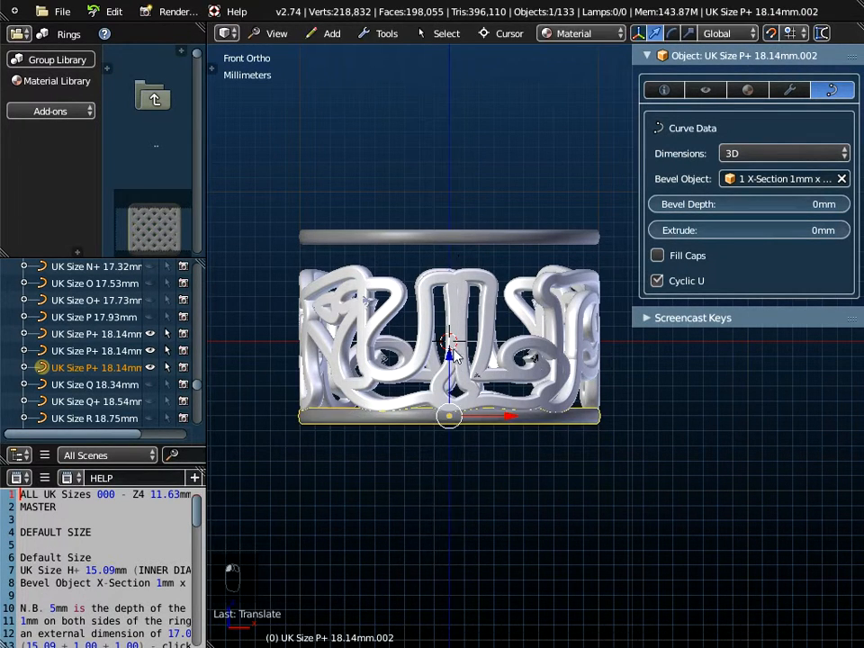
Move the upper band straight down along Z to the top of the lettering and check the fit all round.
{"action": "left_click", "coordinate": [455, 239]}
{"action": "left_click_drag", "start_coordinate": [452, 180], "coordinate": [457, 206]}
{"action": "middle_click_drag", "start_coordinate": [418, 391], "coordinate": [464, 396]}
{"action": "scroll", "coordinate": [462, 375], "scroll_direction": "up", "scroll_amount": 2}
{"action": "scroll", "coordinate": [475, 361], "scroll_direction": "up", "scroll_amount": 2}
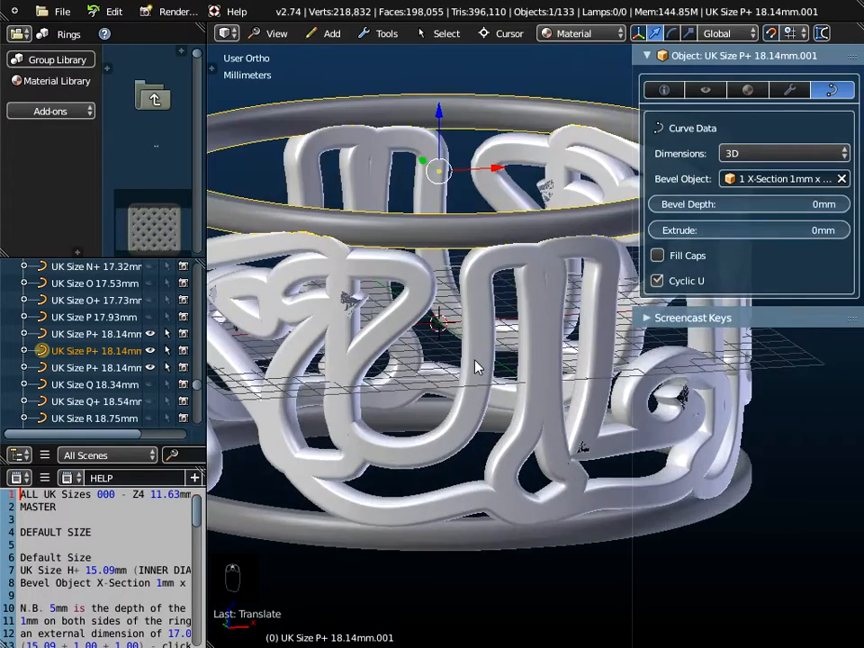
{"action": "scroll", "coordinate": [477, 367], "scroll_direction": "down", "scroll_amount": 3}
{"action": "middle_click_drag", "start_coordinate": [458, 366], "coordinate": [427, 354]}
{"action": "scroll", "coordinate": [427, 354], "scroll_direction": "down", "scroll_amount": 2}
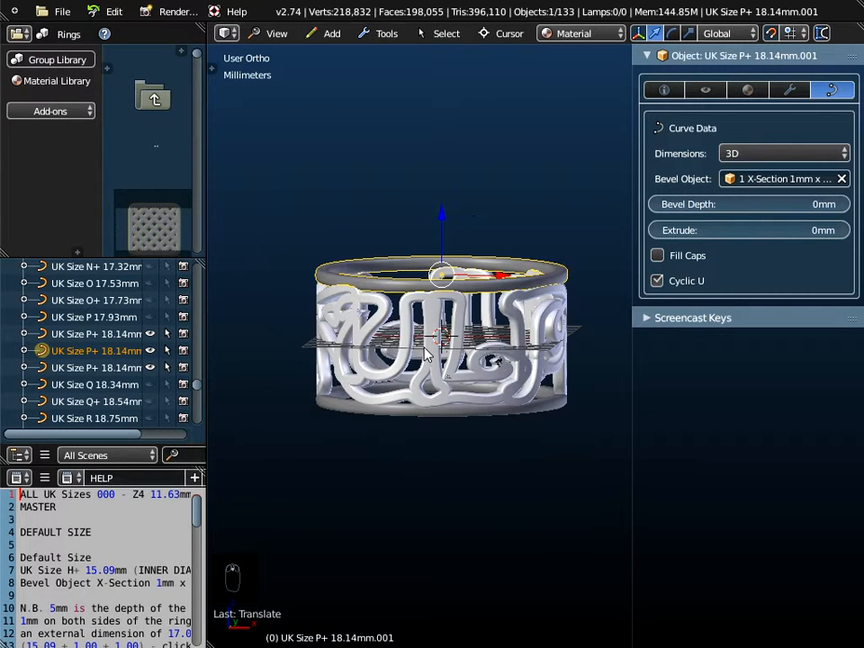
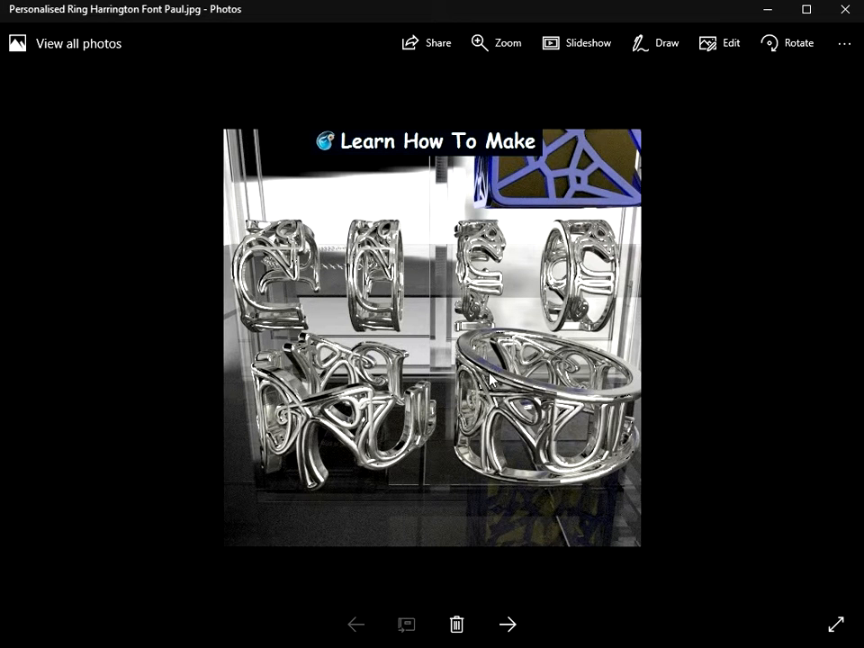
Switch from the reference ring image back to Blender and delete the lower band.
{"action": "left_click", "coordinate": [508, 647]}
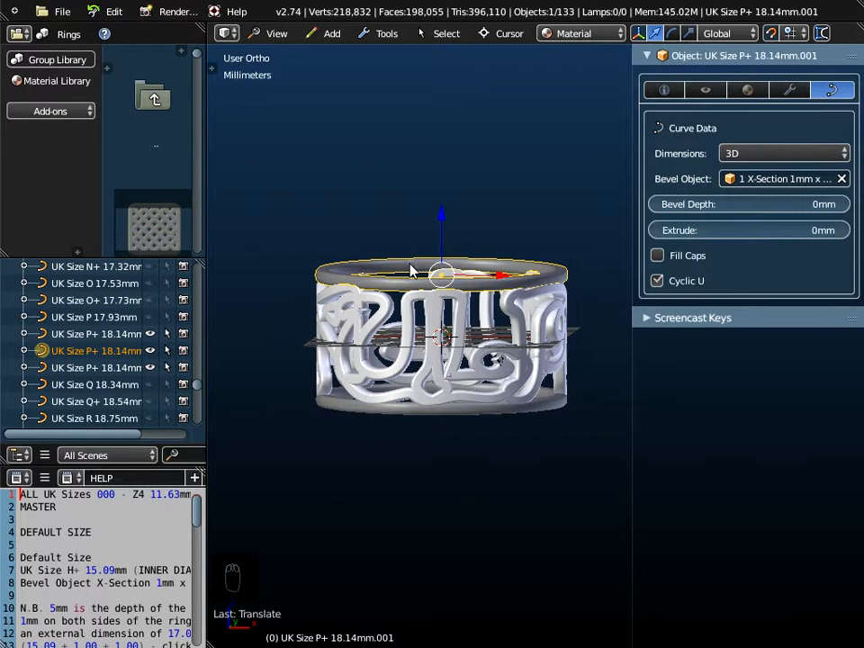
{"action": "right_click", "coordinate": [463, 416]}
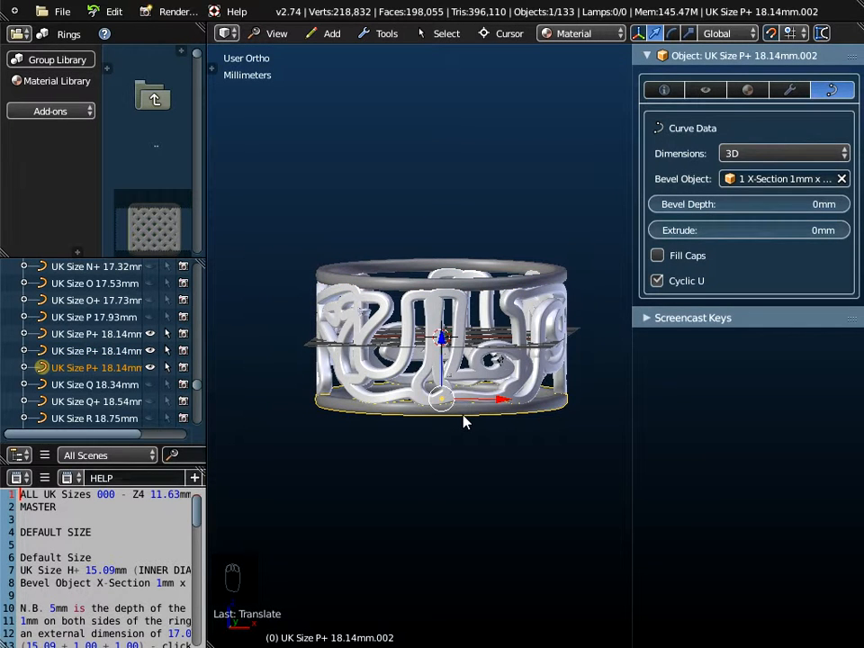
{"action": "key", "text": "x"}
{"action": "left_click", "coordinate": [445, 419]}
{"action": "middle_click_drag", "start_coordinate": [438, 443], "coordinate": [454, 492]}
{"action": "scroll", "coordinate": [407, 416], "scroll_direction": "up", "scroll_amount": 1}
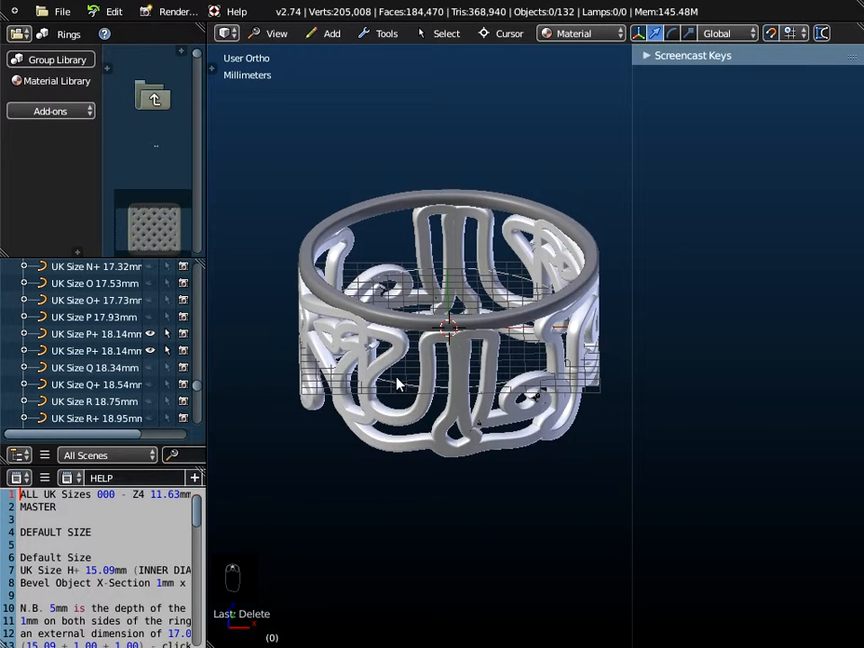
{"action": "middle_click_drag", "start_coordinate": [409, 392], "coordinate": [329, 369]}
{"action": "middle_click_drag", "start_coordinate": [419, 396], "coordinate": [279, 408]}
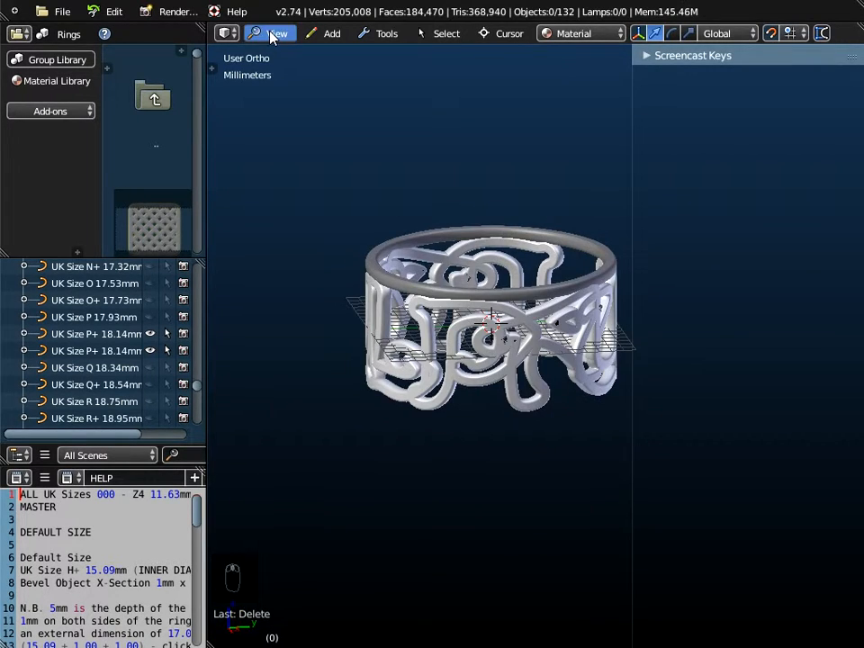
{"action": "key", "text": "Tab"}
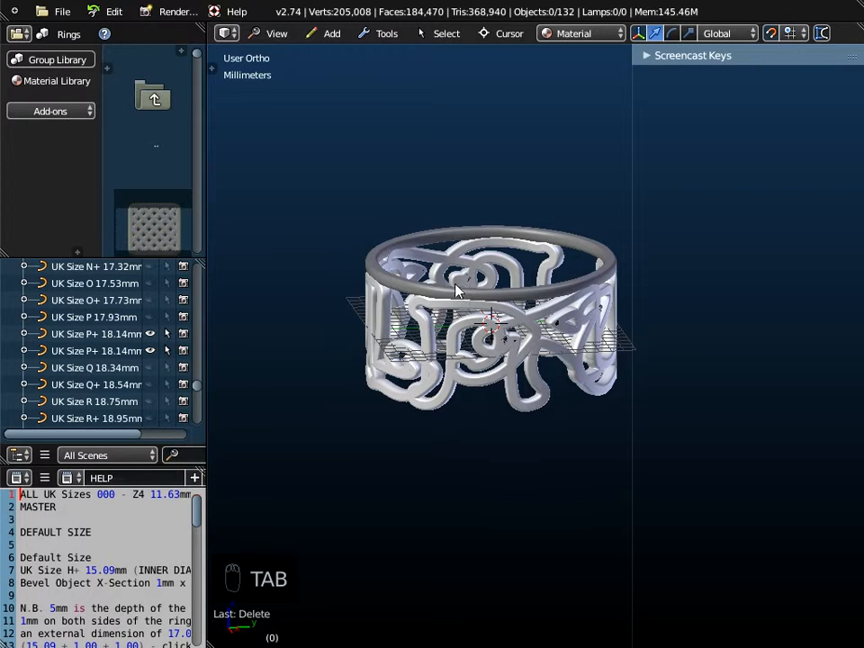
{"action": "right_click", "coordinate": [465, 388]}
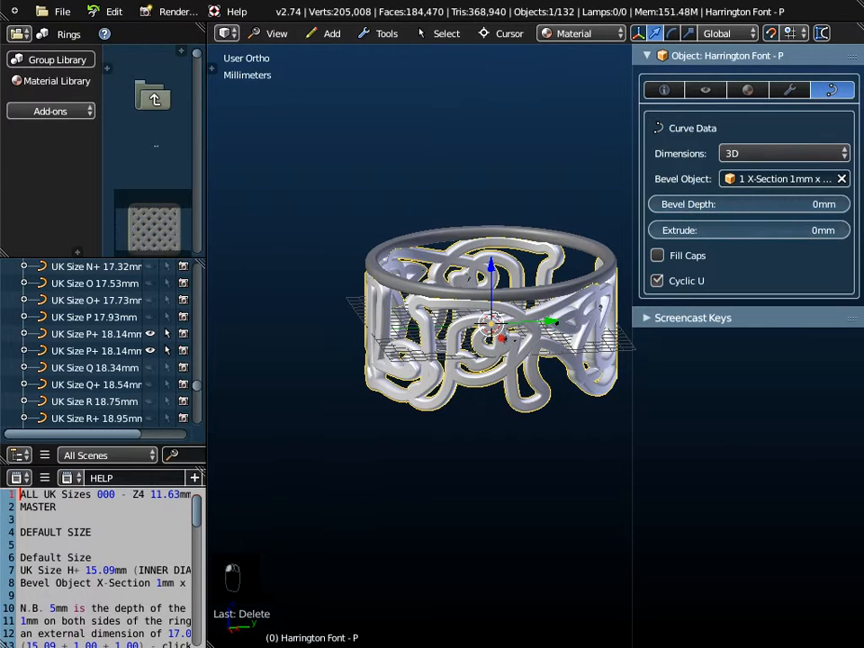
{"action": "key", "text": "Tab"}
{"action": "key", "text": "Tab"}
{"action": "middle_click_drag", "start_coordinate": [458, 469], "coordinate": [448, 507]}
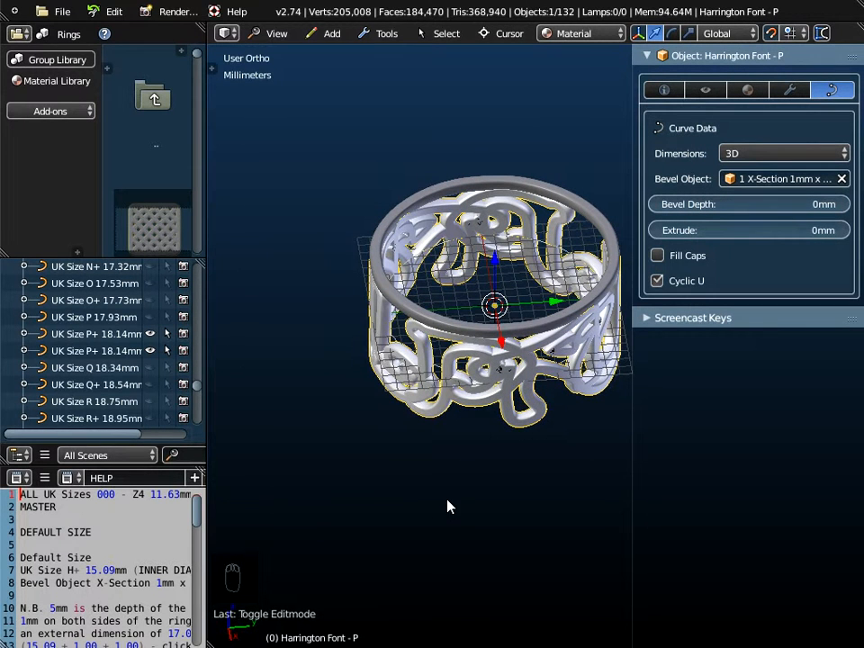
Select the base UK Size P+ 18.14mm curve in the outliner and widen the outliner to show the full object names.
{"action": "left_click", "coordinate": [89, 334]}
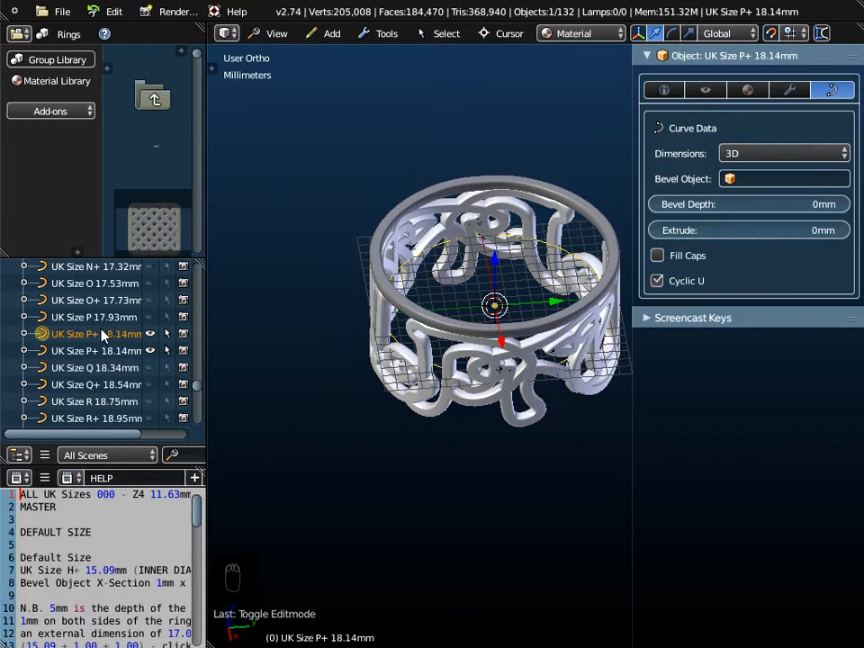
{"action": "left_click_drag", "start_coordinate": [205, 350], "coordinate": [251, 353]}
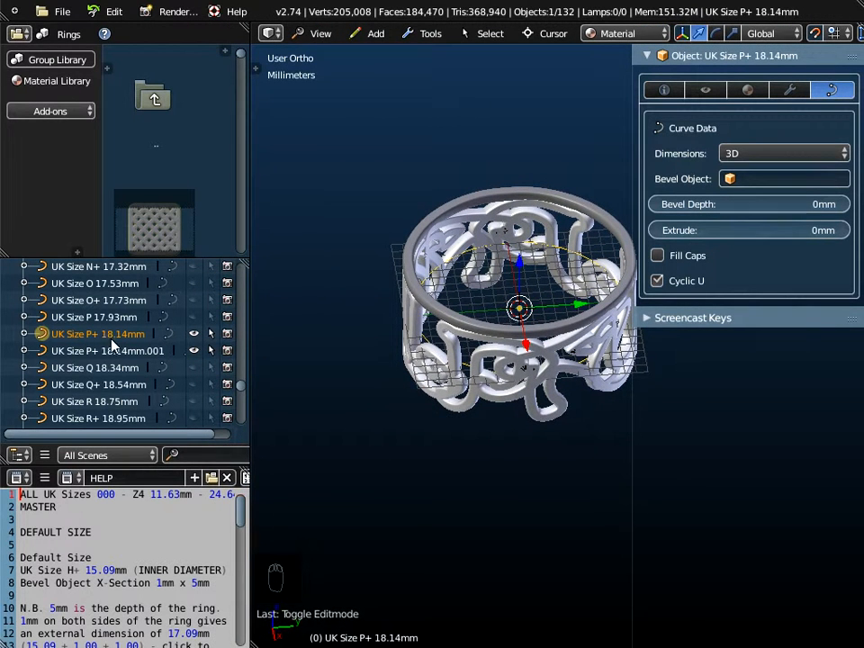
{"action": "scroll", "coordinate": [482, 374], "scroll_direction": "up", "scroll_amount": 2}
{"action": "mouse_move", "coordinate": [481, 374]}
{"action": "middle_mouse_down"}
{"action": "mouse_move", "coordinate": [461, 357]}
{"action": "mouse_move", "coordinate": [487, 363]}
{"action": "mouse_move", "coordinate": [469, 362]}
{"action": "middle_mouse_up"}
{"action": "scroll", "coordinate": [464, 364], "scroll_direction": "up", "scroll_amount": 4}
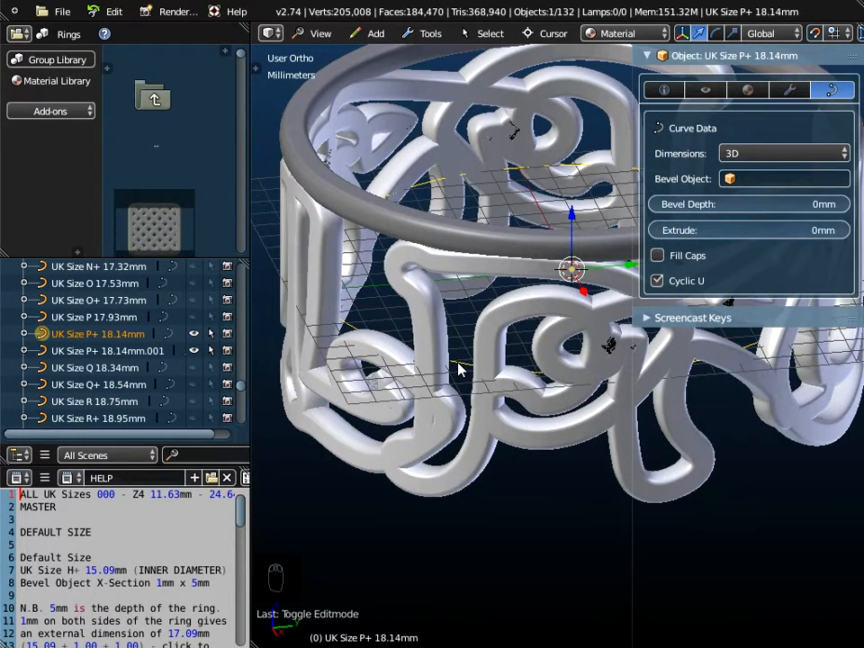
{"action": "scroll", "coordinate": [459, 370], "scroll_direction": "down", "scroll_amount": 3}
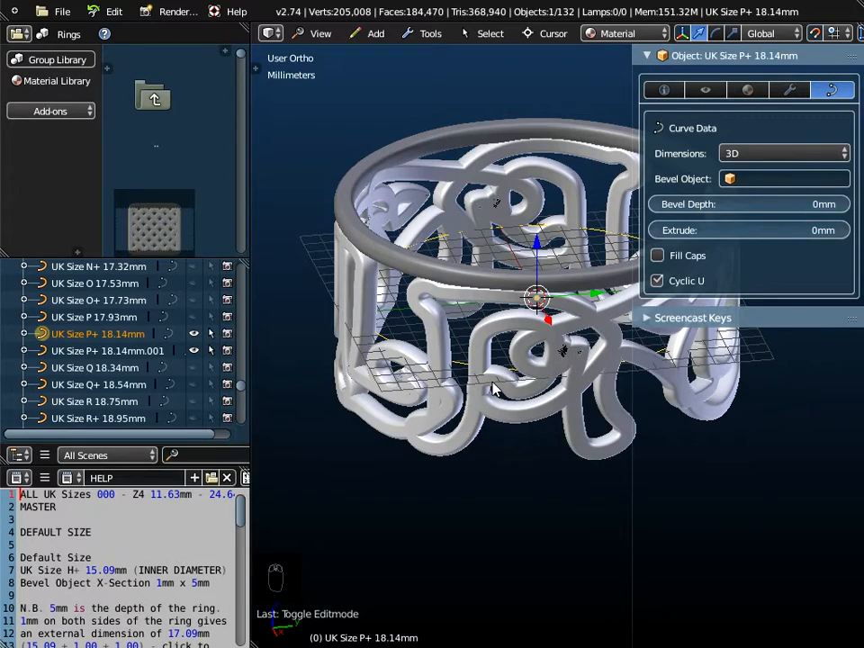
{"action": "middle_click_drag", "start_coordinate": [493, 389], "coordinate": [506, 435]}
{"action": "scroll", "coordinate": [510, 439], "scroll_direction": "down", "scroll_amount": 3}
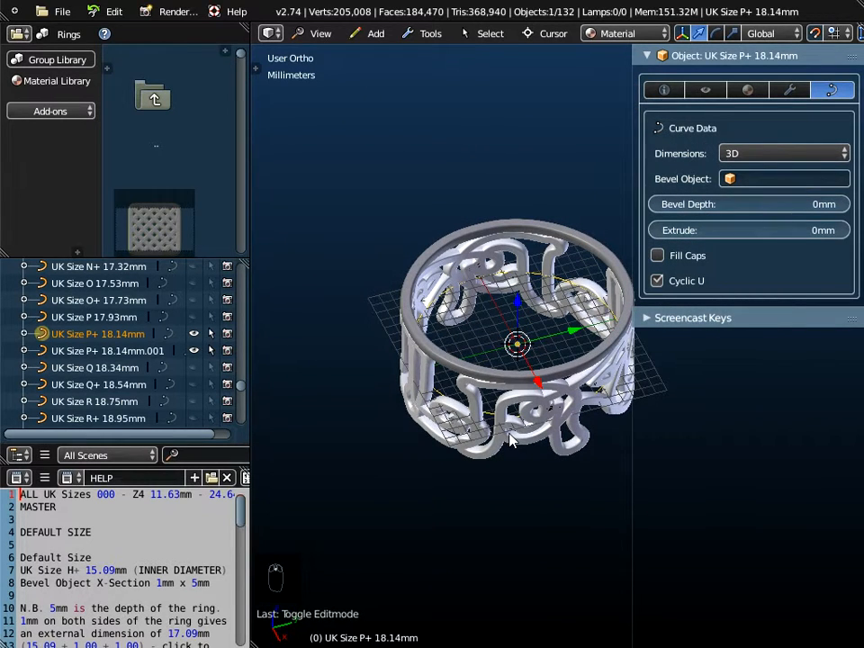
Edit the UK Size P+ 18.14mm curve and set the radius of its corner control point at X 9.07 mm, Y -9.07 mm to 2.
{"action": "key", "text": "Tab"}
{"action": "middle_click_drag", "start_coordinate": [538, 470], "coordinate": [476, 418]}
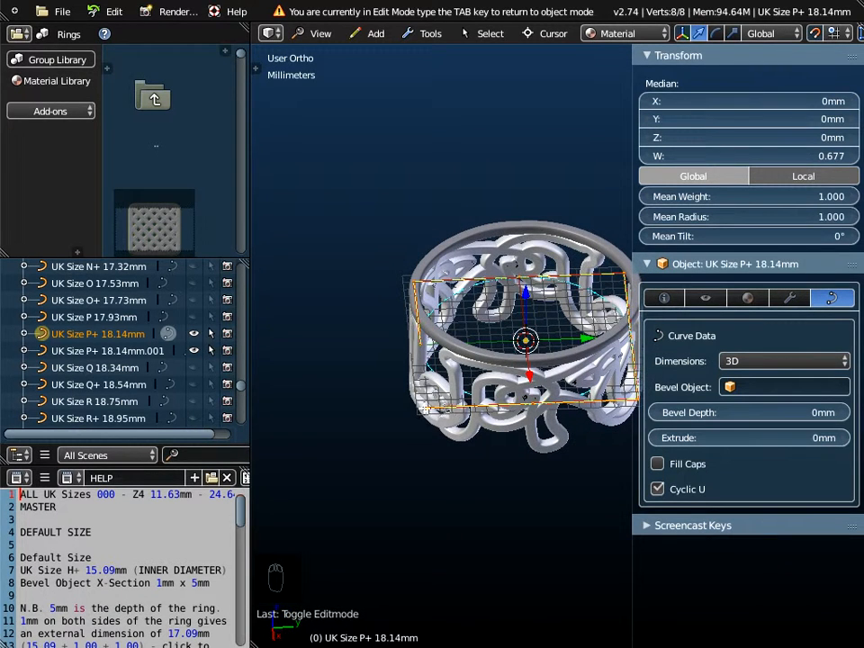
{"action": "right_click", "coordinate": [425, 409]}
{"action": "middle_click_drag", "start_coordinate": [491, 462], "coordinate": [519, 382]}
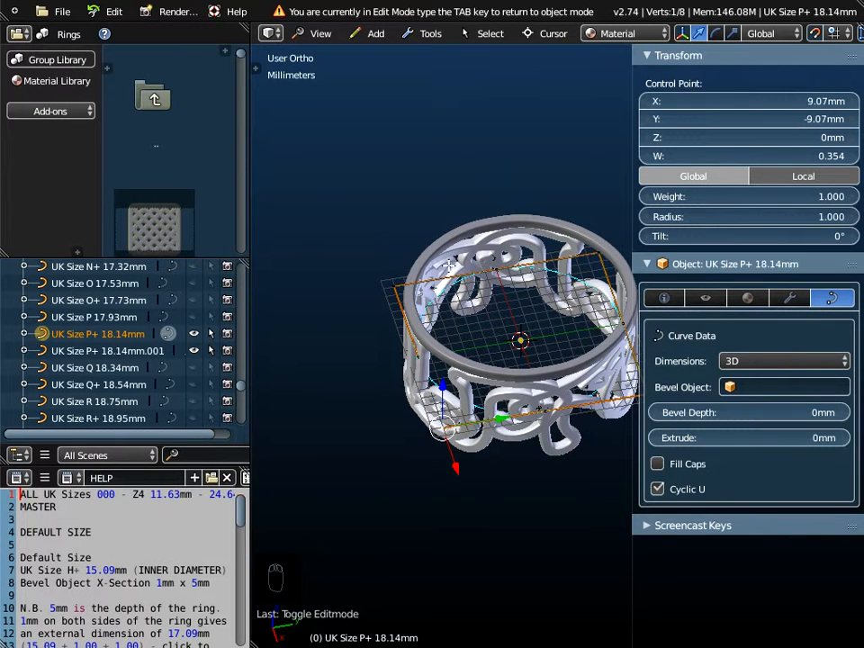
{"action": "middle_click_drag", "start_coordinate": [525, 468], "coordinate": [441, 461]}
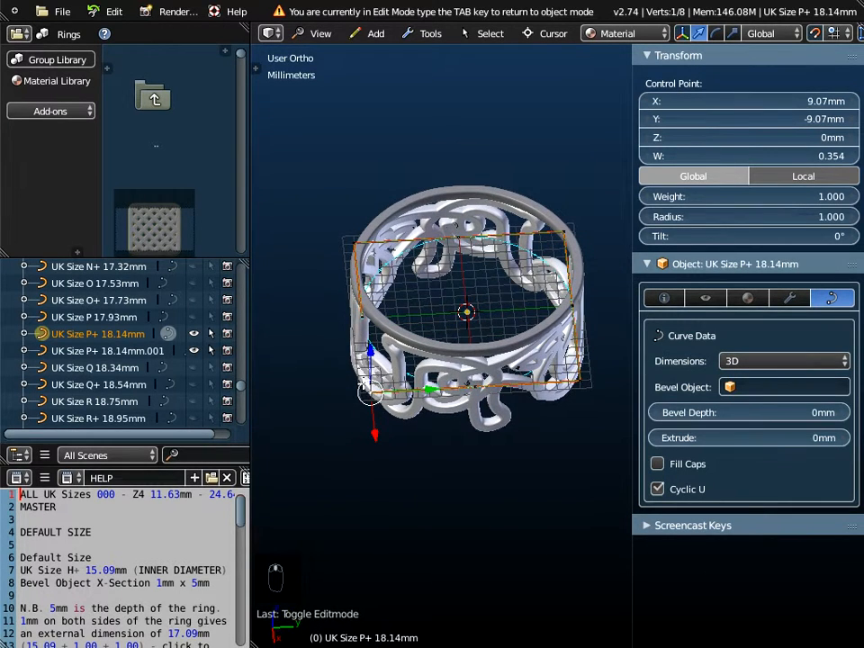
{"action": "scroll", "coordinate": [364, 386], "scroll_direction": "up", "scroll_amount": 2}
{"action": "middle_click_drag", "start_coordinate": [364, 387], "coordinate": [376, 427]}
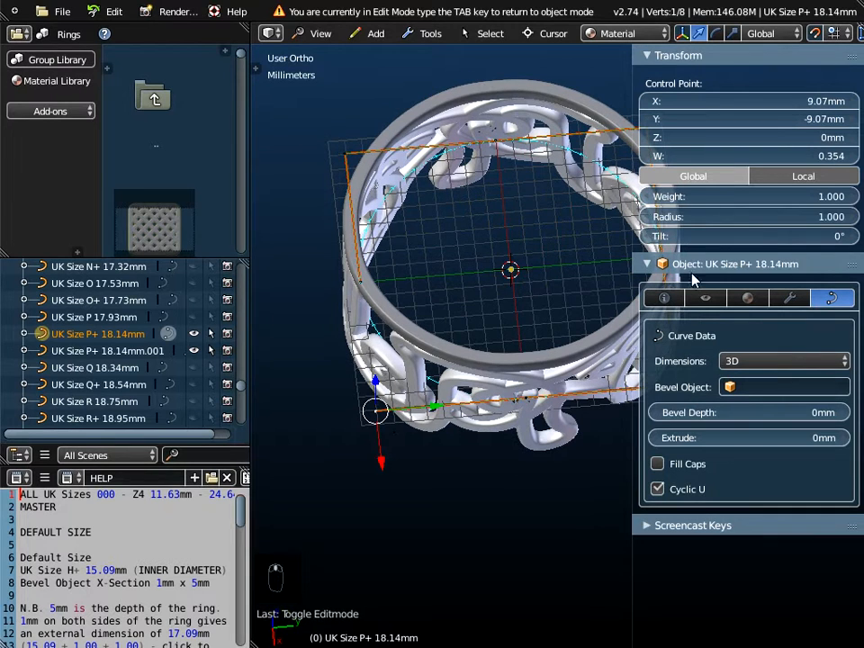
{"action": "left_click", "coordinate": [755, 219]}
{"action": "key", "text": "BackSpace"}
{"action": "type", "text": "2"}
{"action": "key", "text": "Return"}
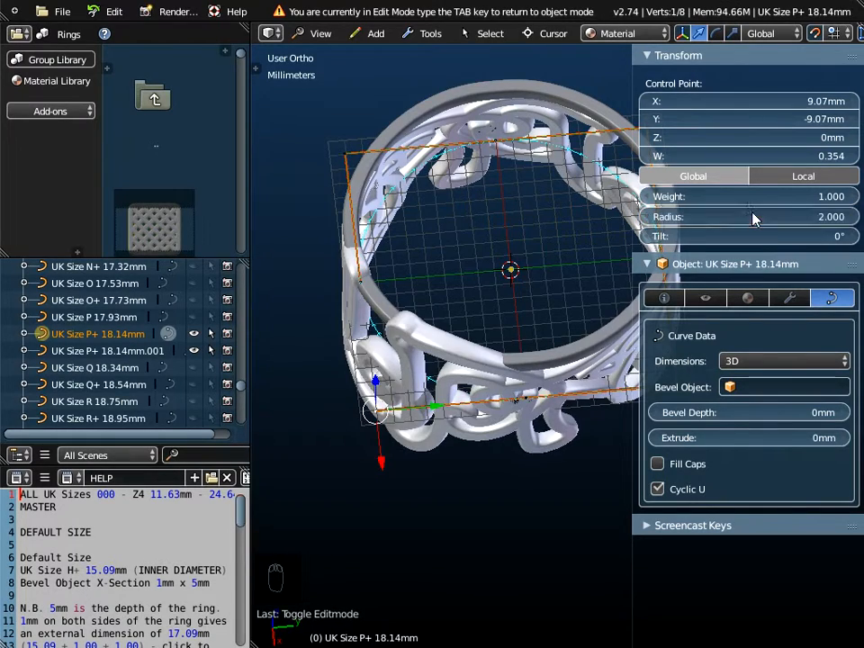
Set the mean radius of the base curve's two control points on either side of the enlarged corner point to 1.5.
{"action": "middle_click_drag", "start_coordinate": [400, 421], "coordinate": [402, 479]}
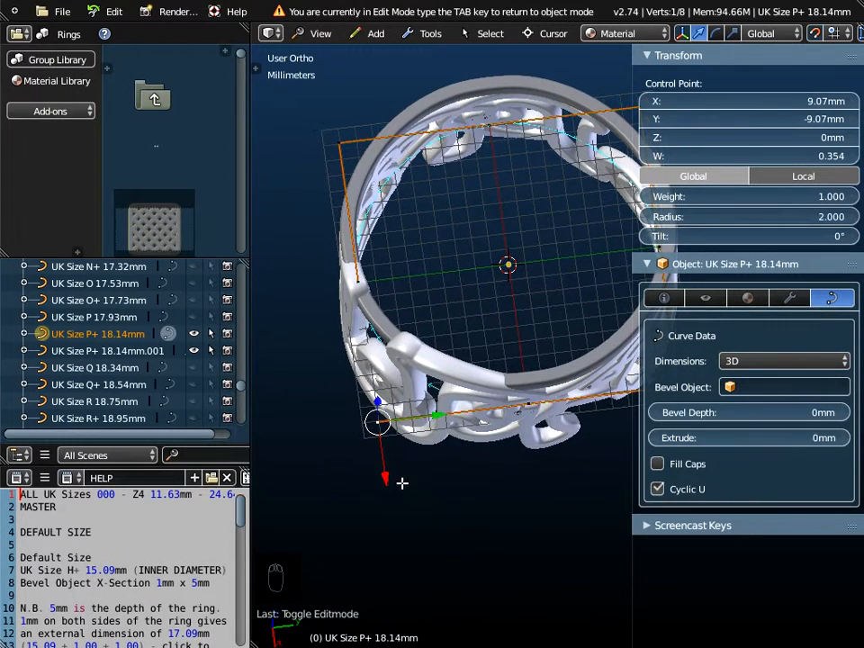
{"action": "right_click", "coordinate": [531, 402]}
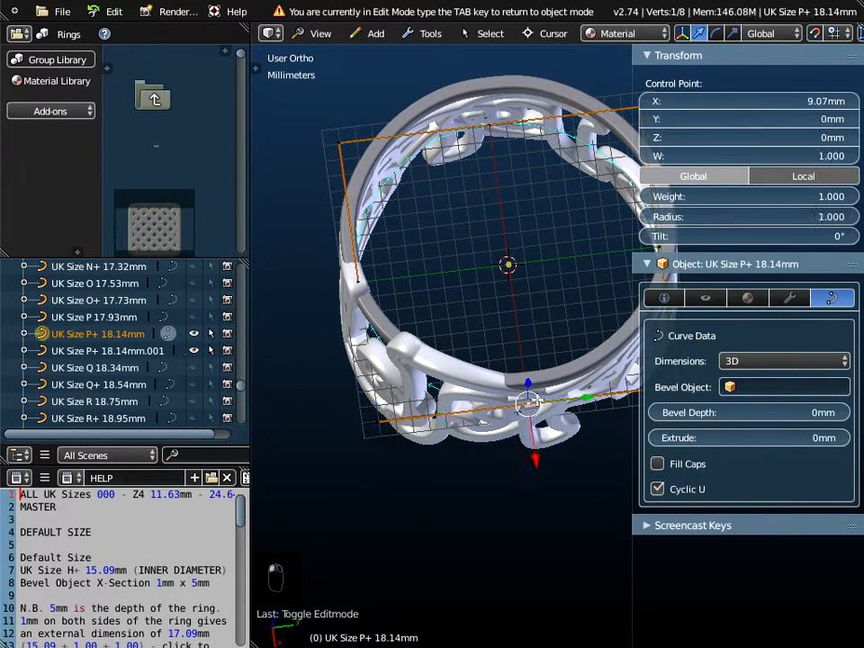
{"action": "right_click", "coordinate": [364, 280], "text": "shift"}
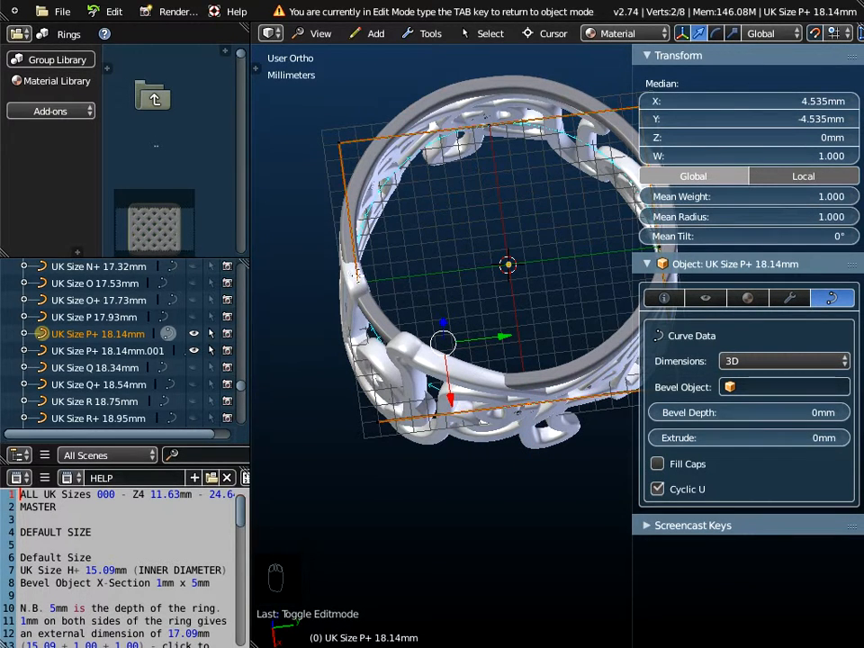
{"action": "mouse_move", "coordinate": [503, 426]}
{"action": "middle_mouse_down"}
{"action": "mouse_move", "coordinate": [508, 455]}
{"action": "mouse_move", "coordinate": [502, 440]}
{"action": "middle_mouse_up"}
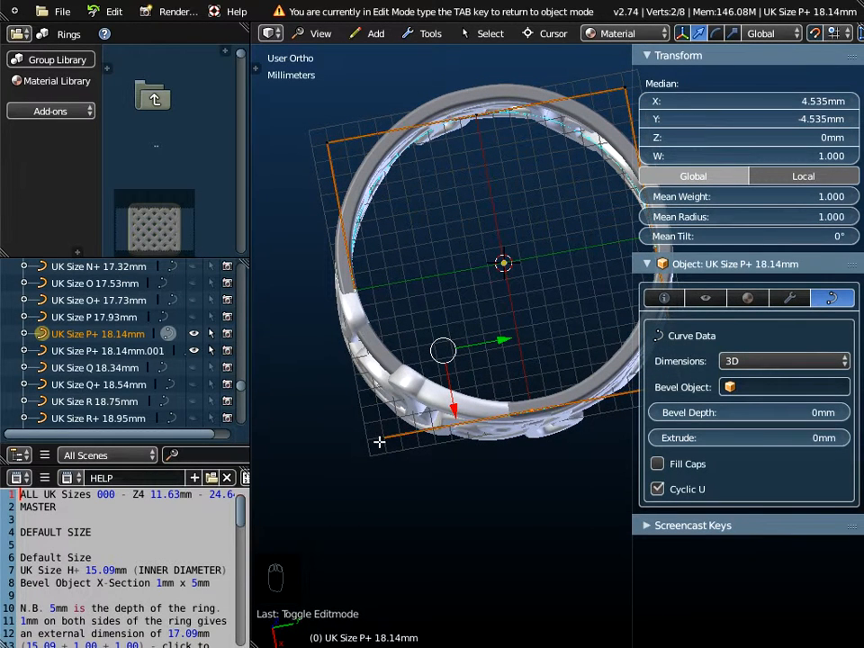
{"action": "left_click", "coordinate": [787, 214]}
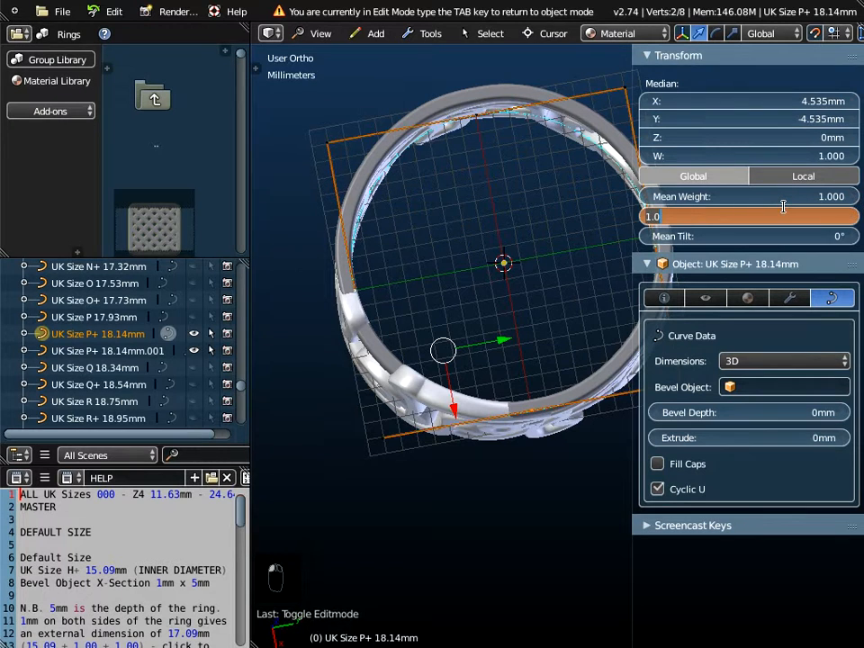
{"action": "key", "text": "BackSpace"}
{"action": "type", "text": "5"}
{"action": "key", "text": "Return"}
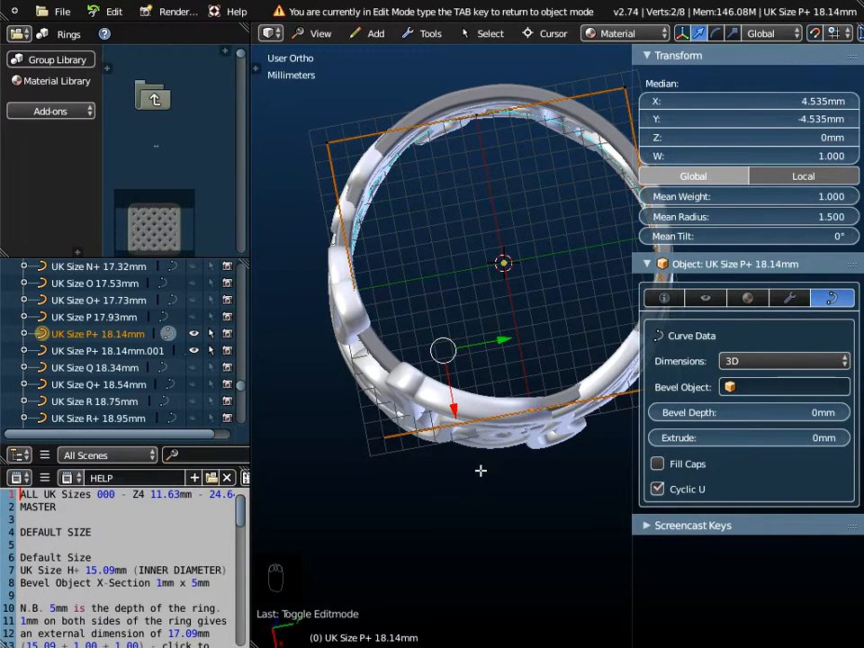
Set the mean radius of the base curve's two opposite corner points next along from those to 1.25 and finish editing it.
{"action": "scroll", "coordinate": [481, 470], "scroll_direction": "down", "scroll_amount": 2}
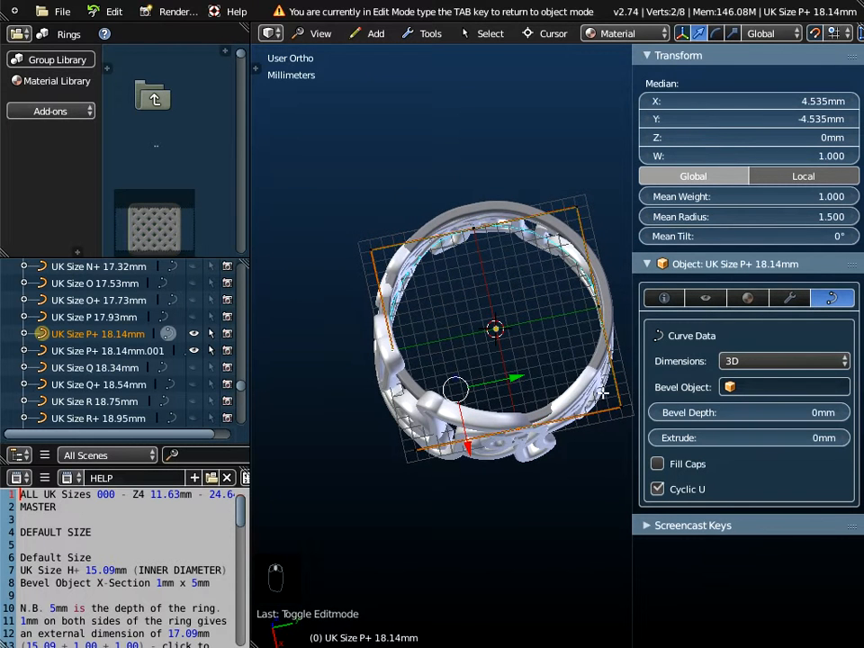
{"action": "right_click", "coordinate": [621, 407]}
{"action": "left_click", "coordinate": [620, 407]}
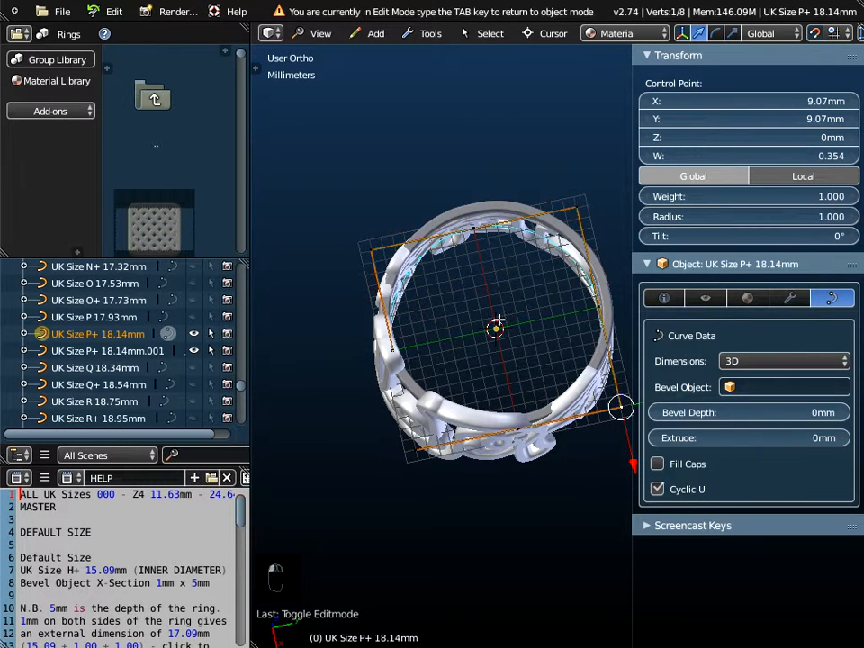
{"action": "right_click", "coordinate": [358, 239], "text": "shift"}
{"action": "middle_click_drag", "start_coordinate": [421, 319], "coordinate": [436, 305]}
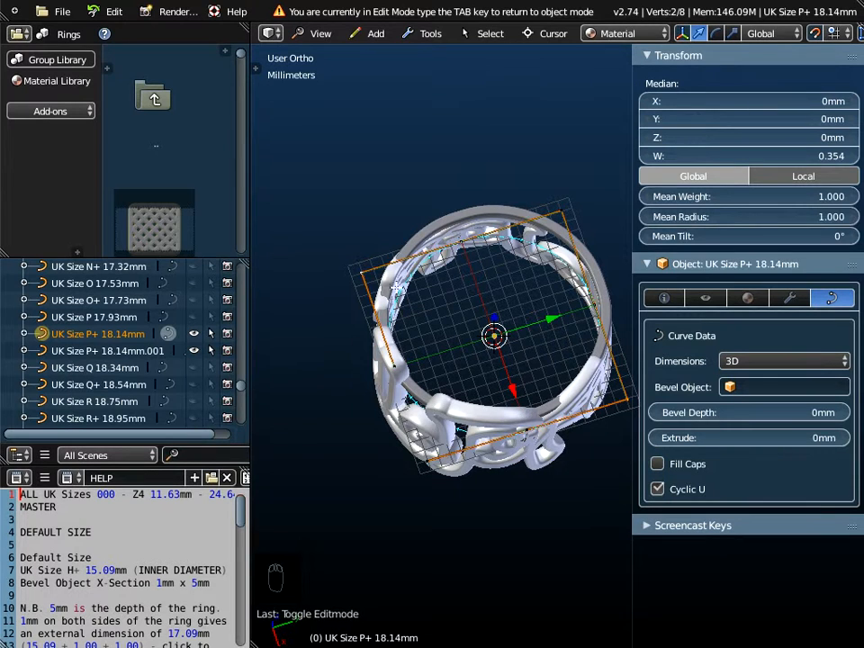
{"action": "left_click", "coordinate": [739, 217]}
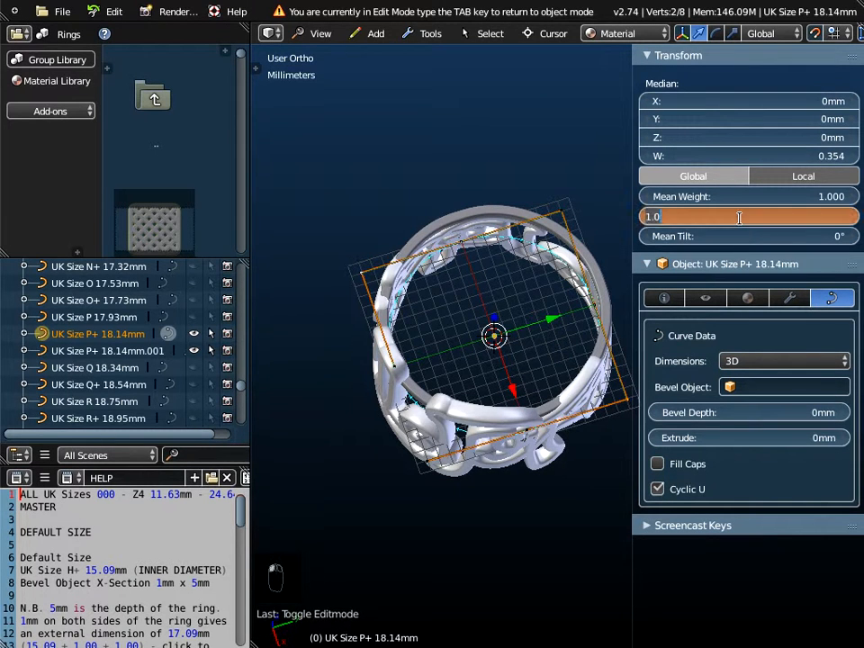
{"action": "type", "text": "1"}
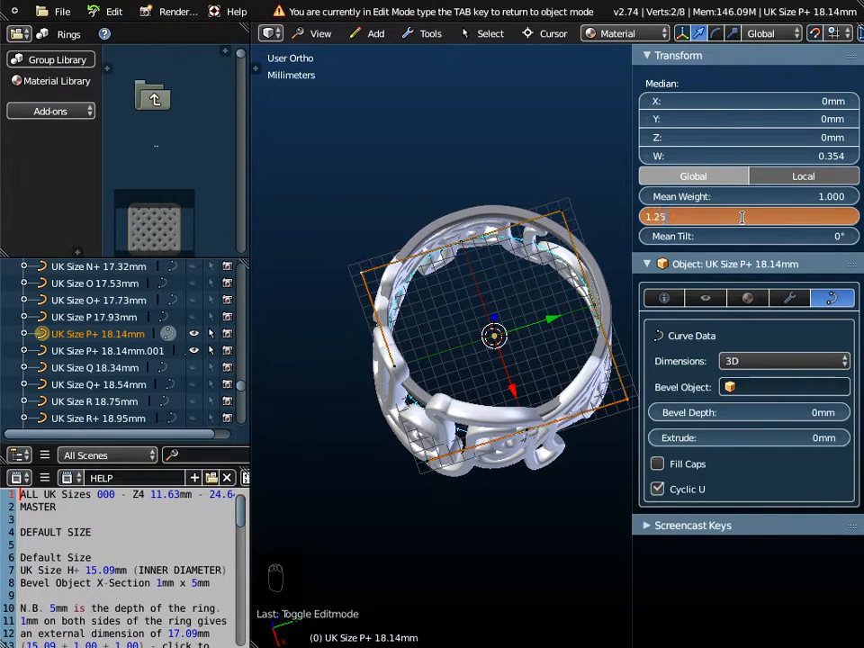
{"action": "key", "text": "Return"}
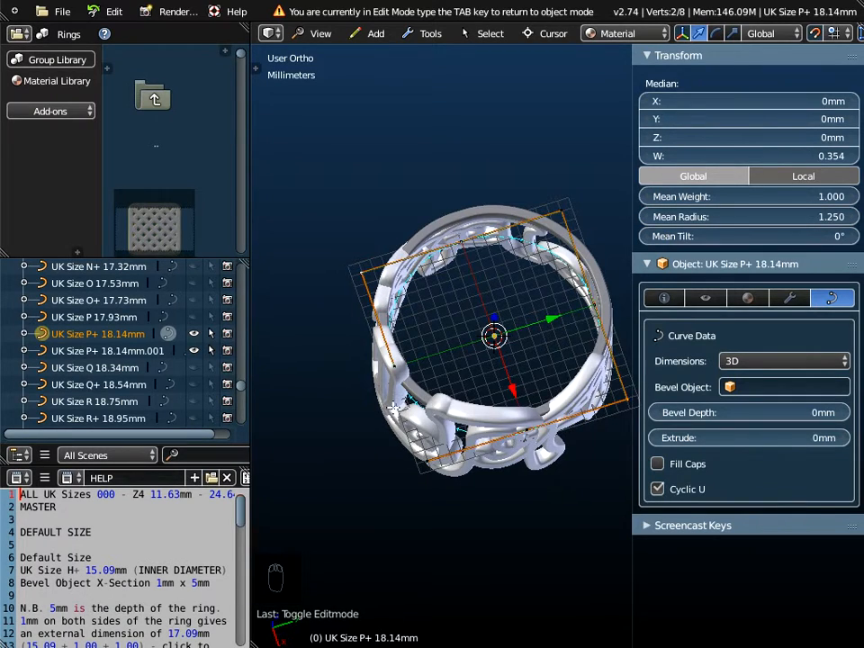
{"action": "middle_click_drag", "start_coordinate": [417, 382], "coordinate": [396, 342]}
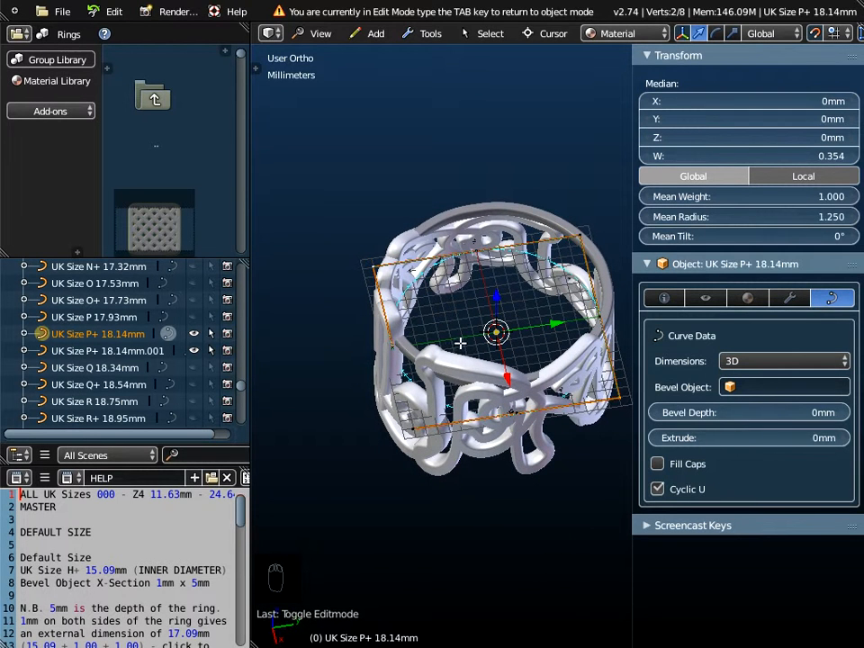
{"action": "key", "text": "Tab"}
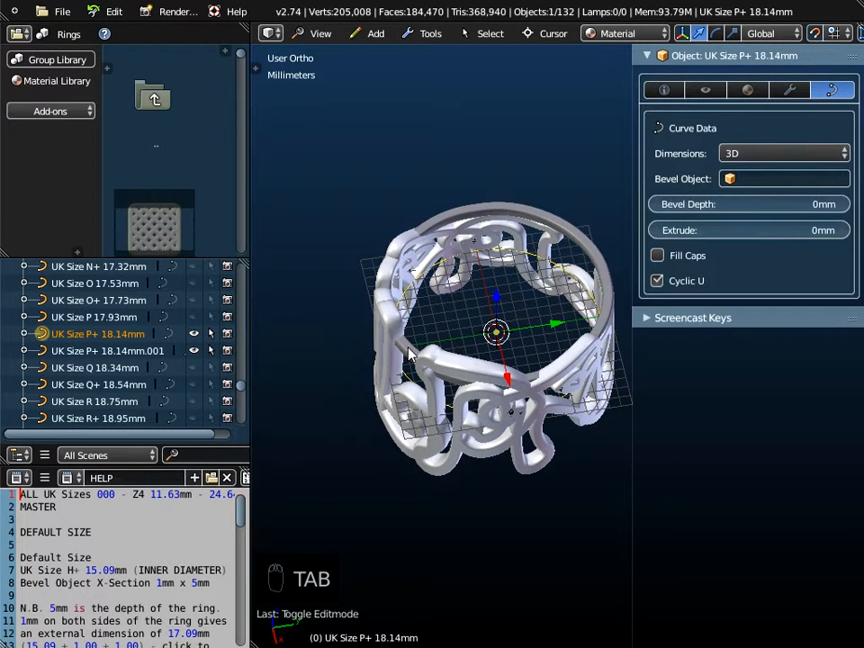
Edit the band curve UK Size P+ 18.14mm.001 and set the radius of its corner point at X 9.07 mm, Y -9.07 mm to 2.
{"action": "left_click", "coordinate": [87, 352]}
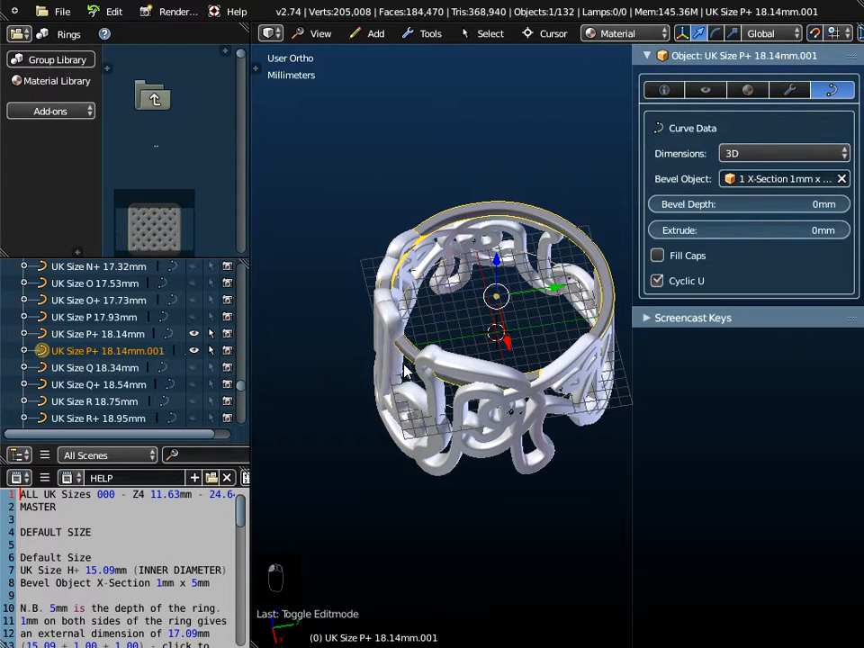
{"action": "middle_click_drag", "start_coordinate": [353, 363], "coordinate": [435, 385]}
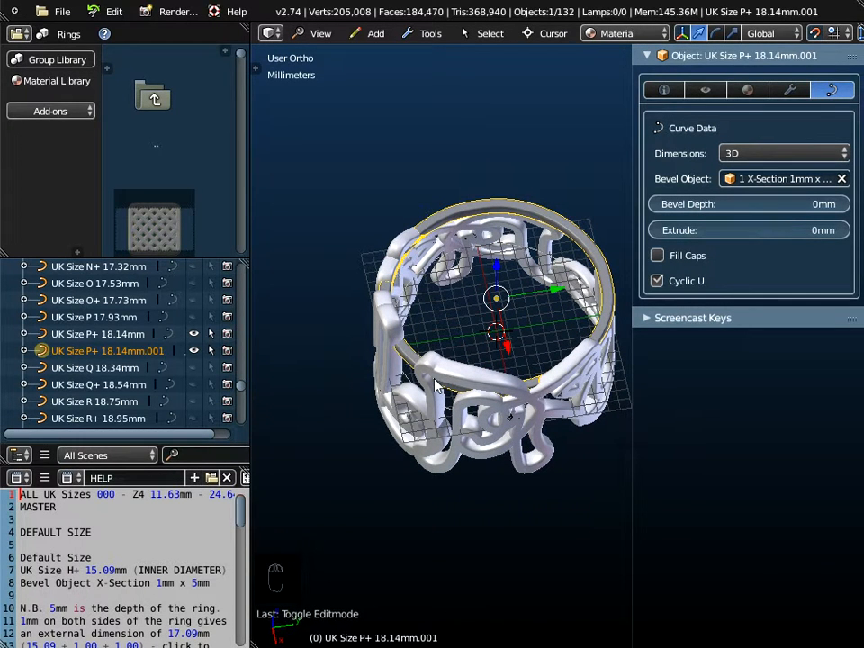
{"action": "key", "text": "Tab"}
{"action": "middle_click_drag", "start_coordinate": [435, 386], "coordinate": [491, 373]}
{"action": "right_click", "coordinate": [417, 402]}
{"action": "left_click", "coordinate": [757, 208]}
{"action": "type", "text": "1.0"}
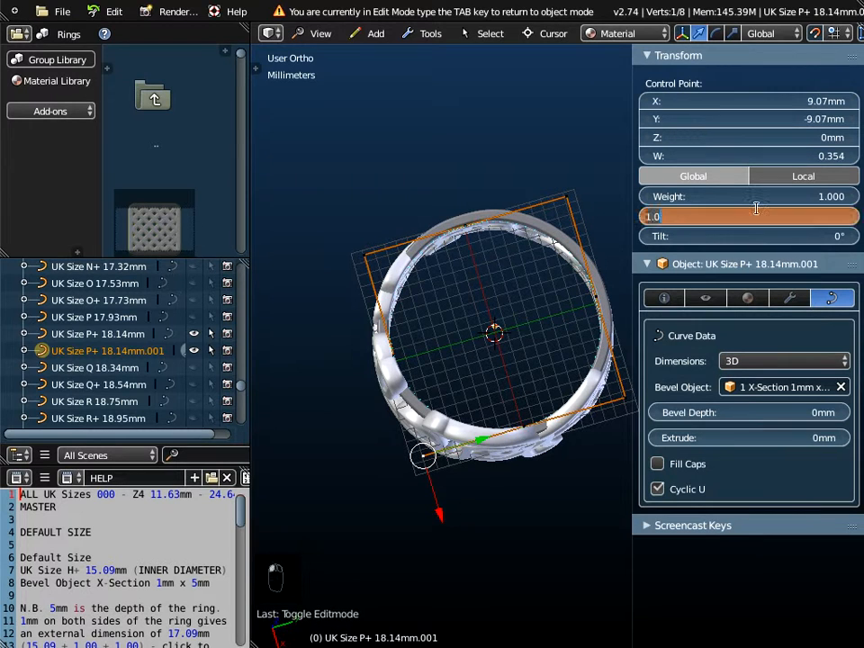
{"action": "type", "text": "2"}
{"action": "key", "text": "Return"}
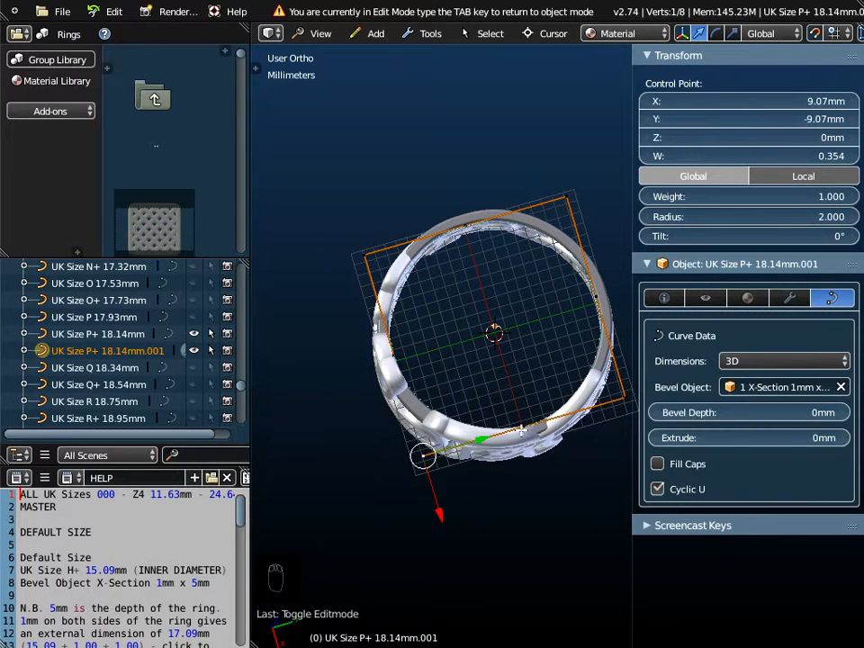
Set the mean radius of the band curve's two control points adjoining its radius-2 corner to 1.5.
{"action": "right_click", "coordinate": [526, 421]}
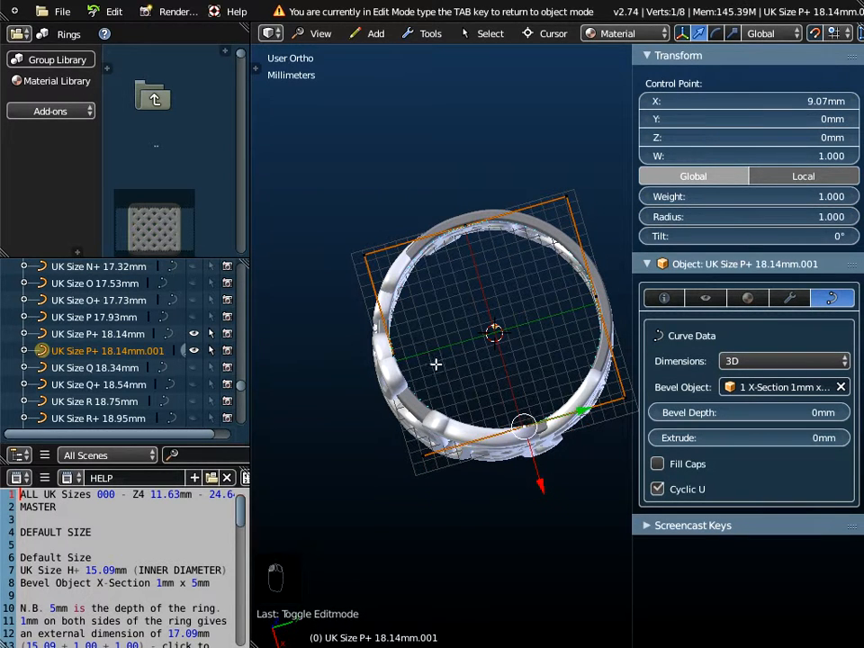
{"action": "right_click", "coordinate": [388, 356], "text": "shift"}
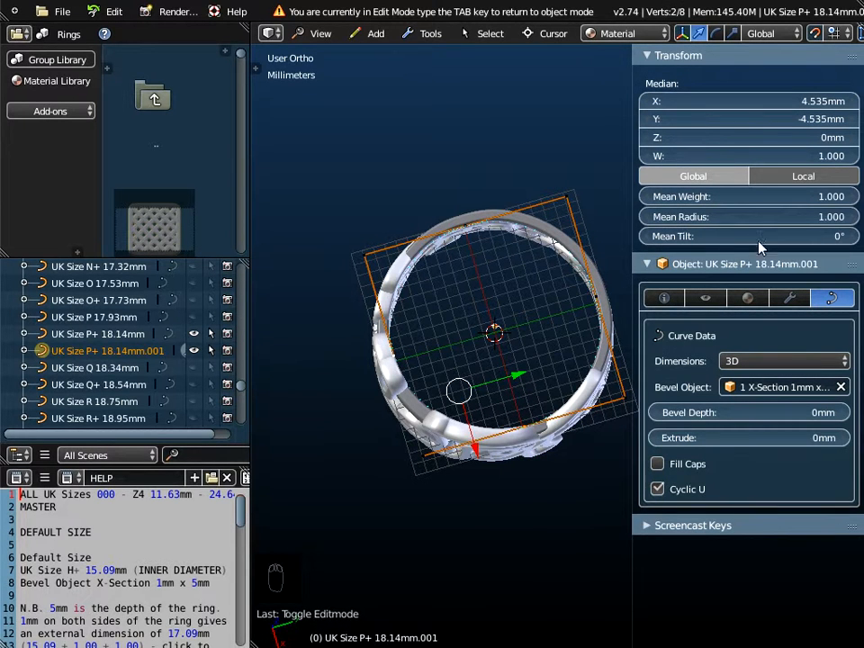
{"action": "left_click", "coordinate": [759, 214]}
{"action": "type", "text": "1.5"}
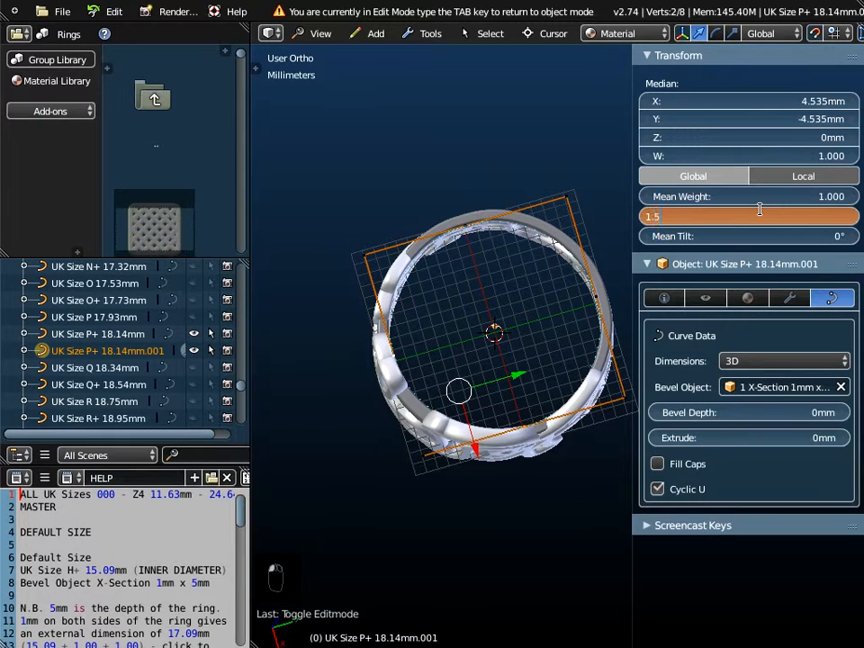
{"action": "key", "text": "Return"}
Set the mean radius of the band curve's two opposite corner points, starting at X 9.07 mm, Y 9.07 mm, to 1.25 and finish editing.
{"action": "middle_click_drag", "start_coordinate": [594, 403], "coordinate": [565, 391], "text": "shift"}
{"action": "right_click", "coordinate": [585, 384]}
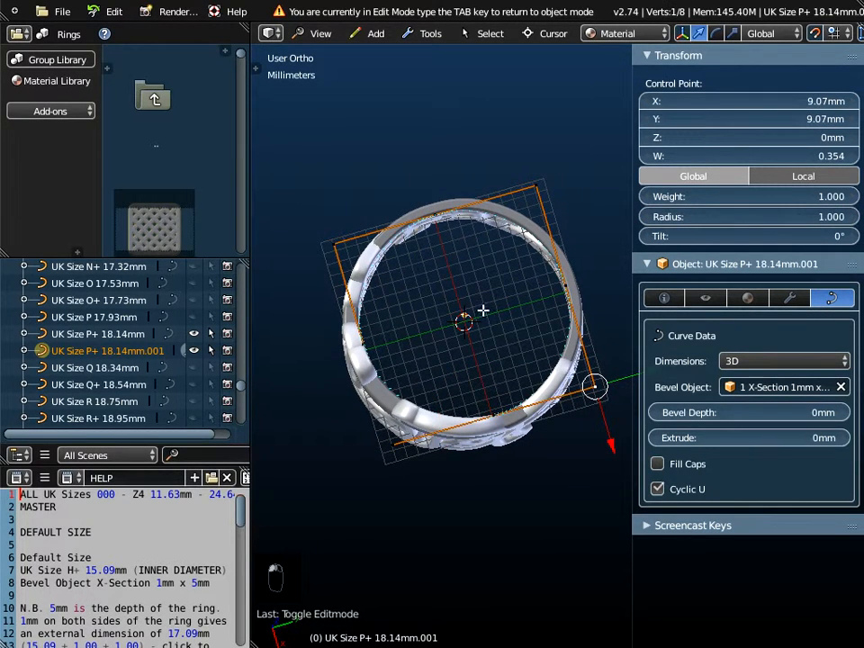
{"action": "right_click", "coordinate": [335, 243], "text": "shift"}
{"action": "left_click", "coordinate": [752, 216]}
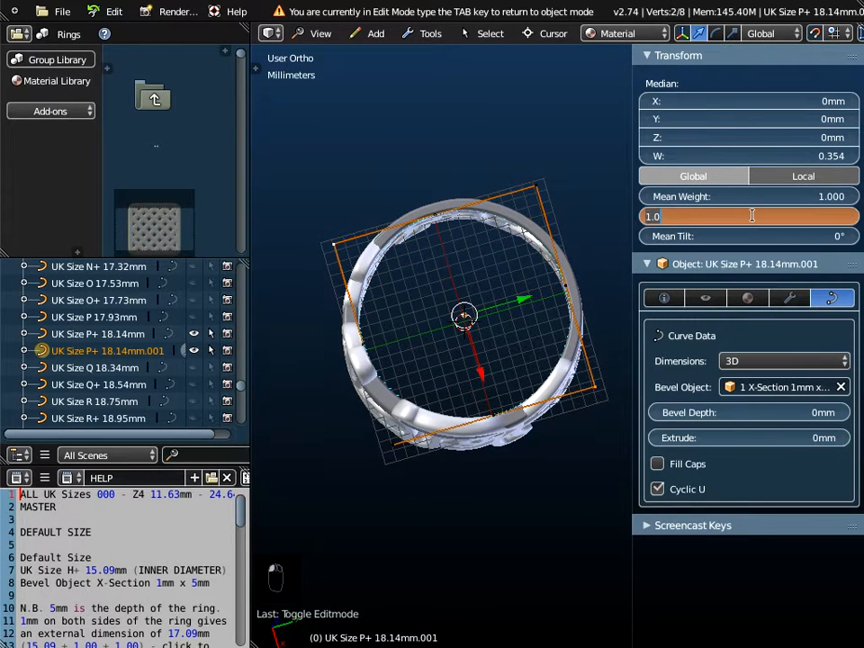
{"action": "type", "text": "1.25"}
{"action": "key", "text": "Return"}
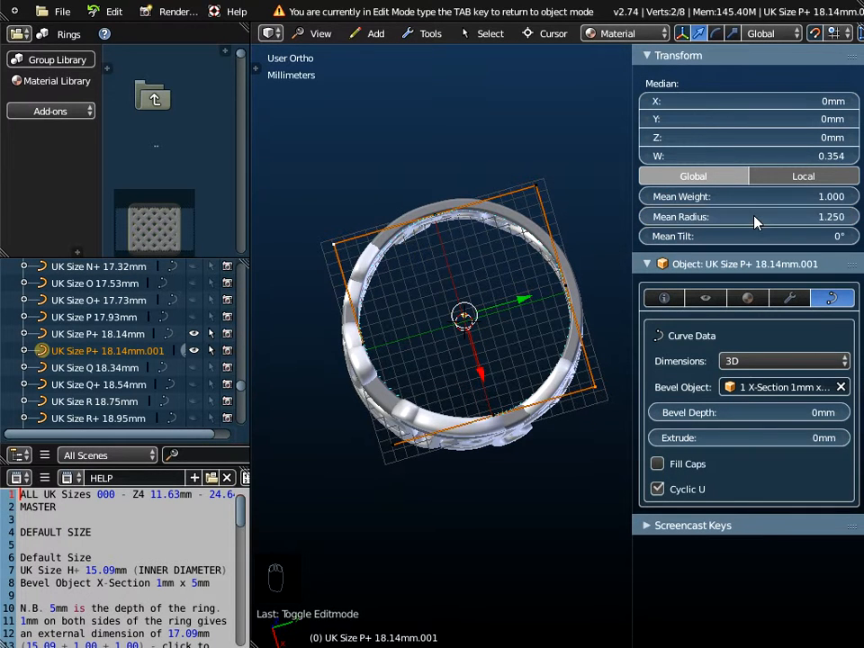
{"action": "middle_click_drag", "start_coordinate": [558, 443], "coordinate": [514, 276]}
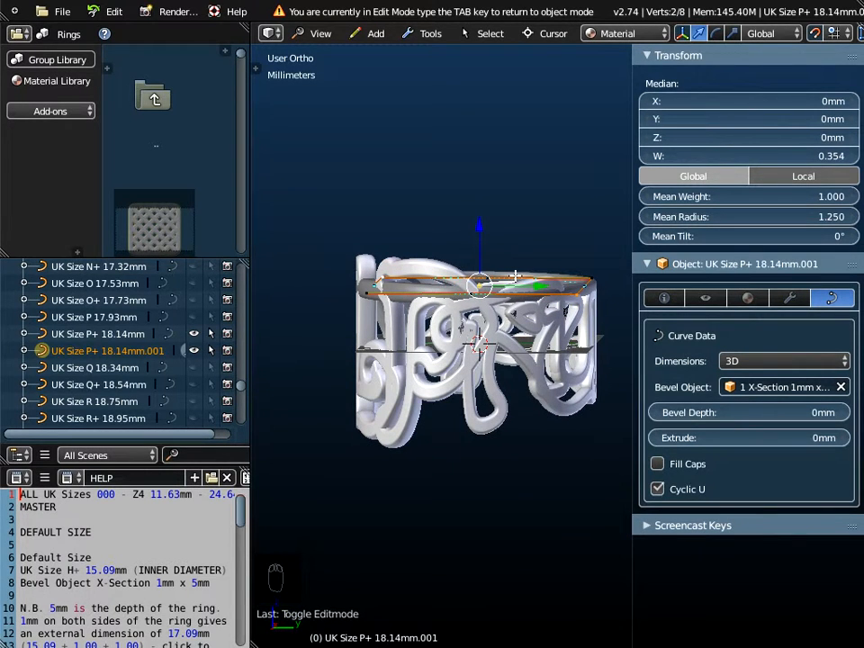
{"action": "key", "text": "Tab"}
{"action": "middle_click_drag", "start_coordinate": [514, 276], "coordinate": [512, 353]}
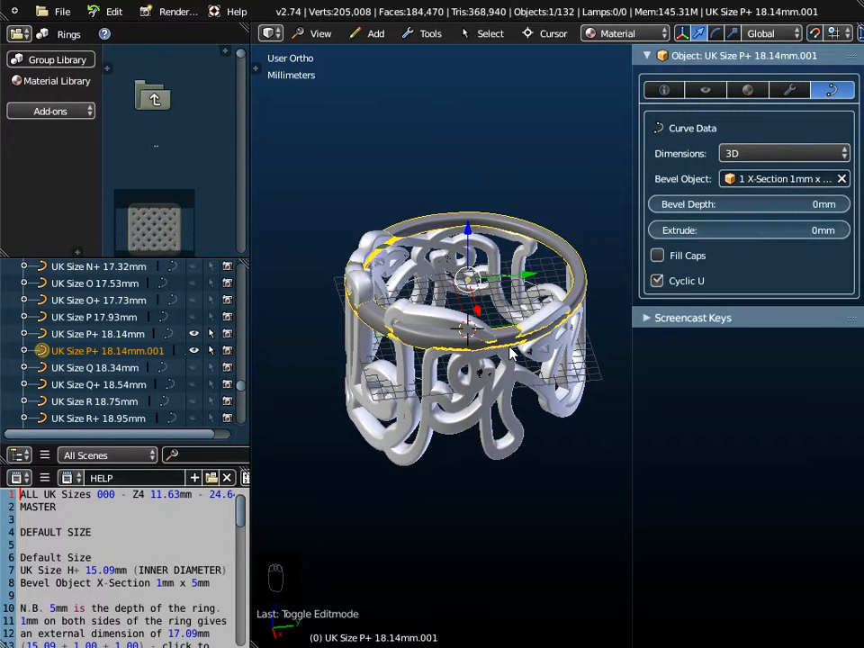
Edit the band curve again and, in front view, raise its radius-2 corner point straight up along Z to 4 mm.
{"action": "key", "text": "Tab"}
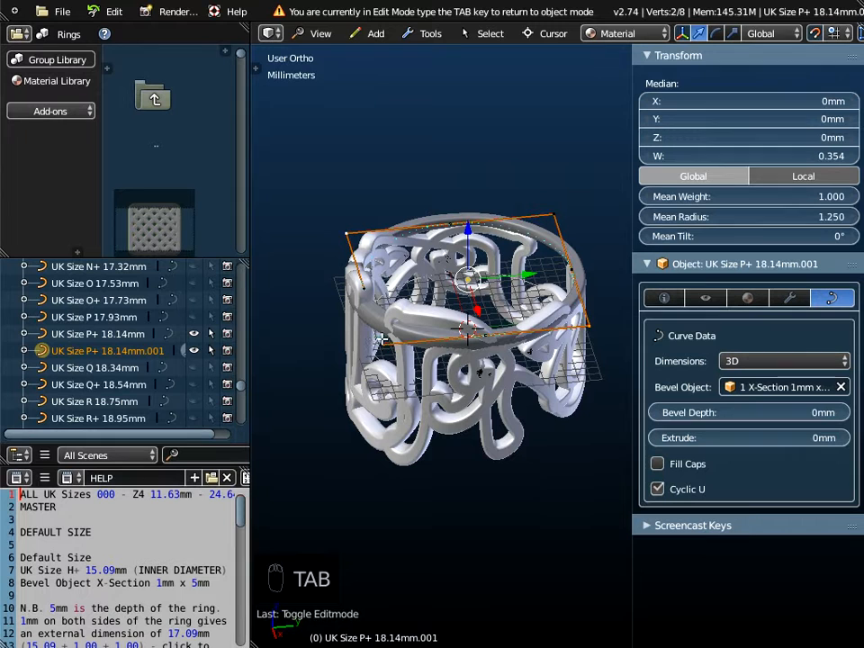
{"action": "right_click", "coordinate": [384, 346]}
{"action": "middle_click_drag", "start_coordinate": [382, 201], "coordinate": [396, 368]}
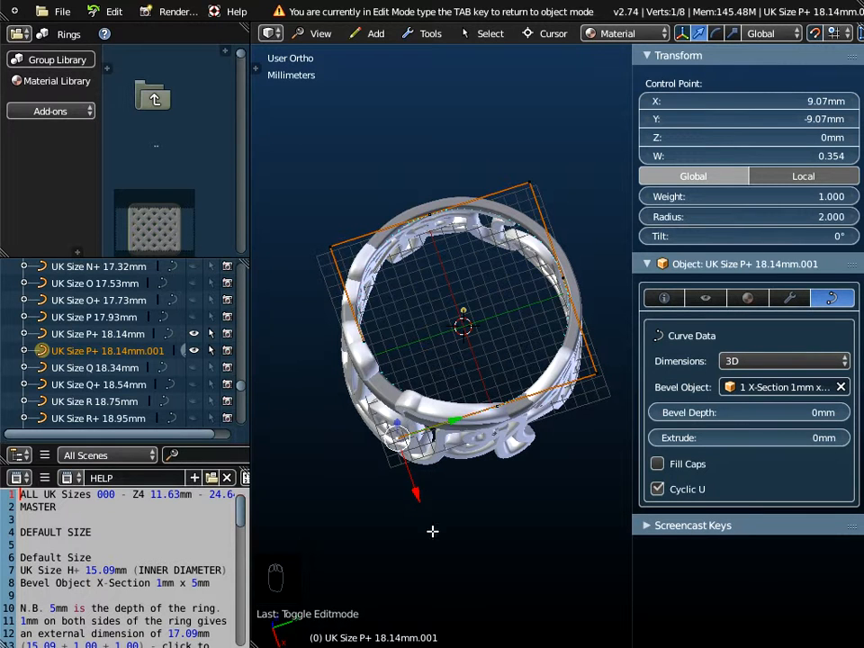
{"action": "middle_click_drag", "start_coordinate": [360, 399], "coordinate": [362, 317]}
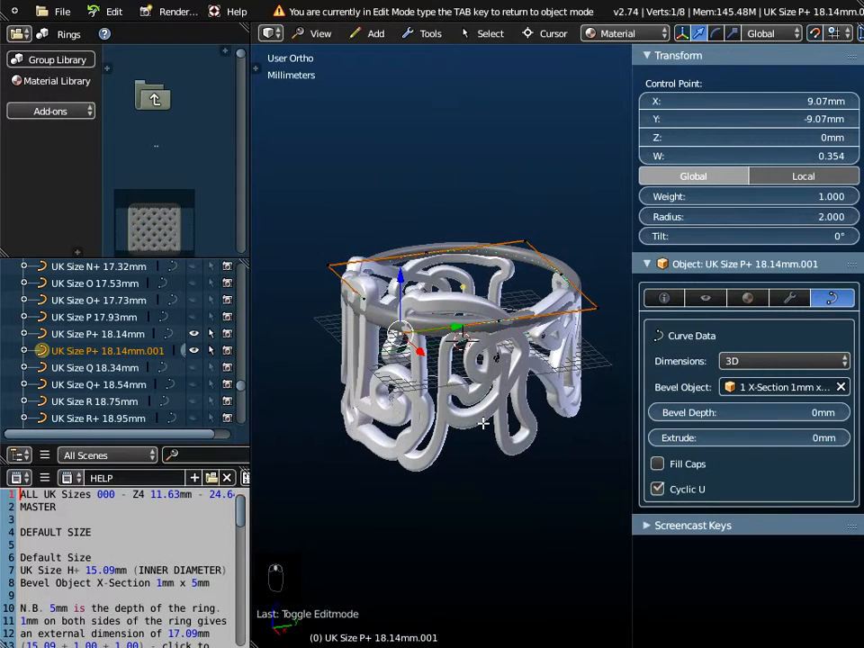
{"action": "left_click", "coordinate": [322, 36]}
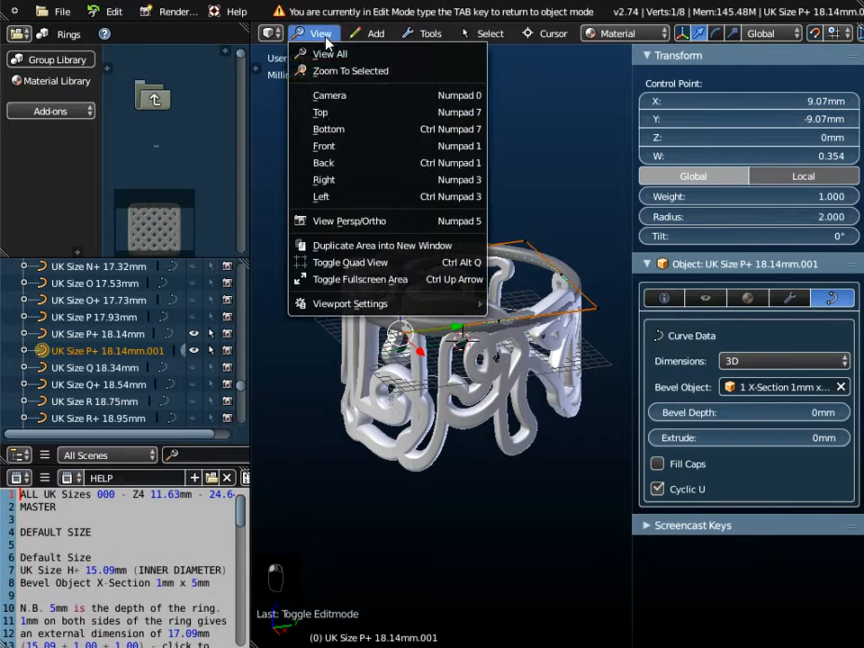
{"action": "left_click", "coordinate": [325, 145]}
{"action": "middle_click_drag", "start_coordinate": [494, 317], "coordinate": [370, 325], "text": "shift"}
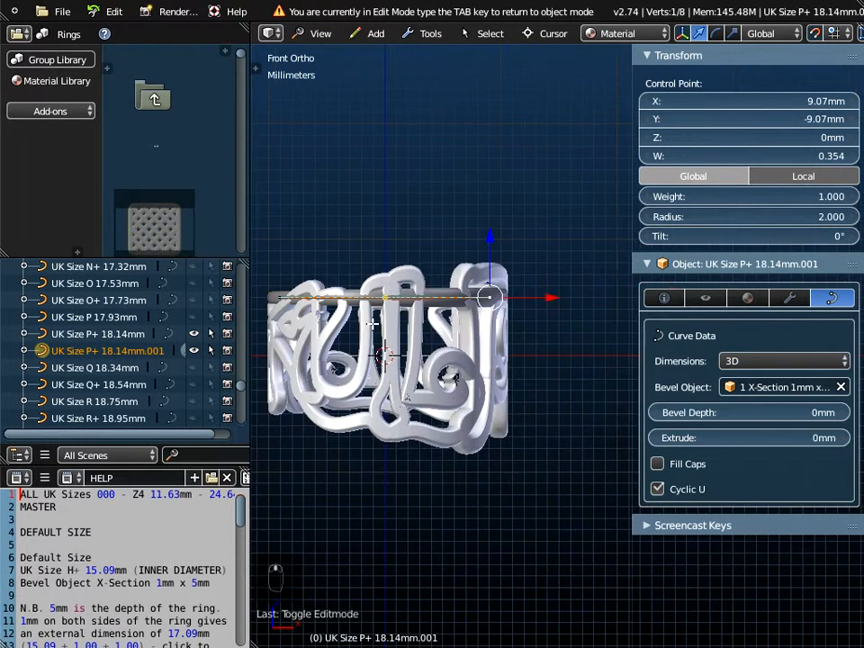
{"action": "scroll", "coordinate": [470, 282], "scroll_direction": "up", "scroll_amount": 2}
{"action": "scroll", "coordinate": [518, 305], "scroll_direction": "up", "scroll_amount": 2}
{"action": "left_click_drag", "start_coordinate": [491, 244], "coordinate": [491, 226]}
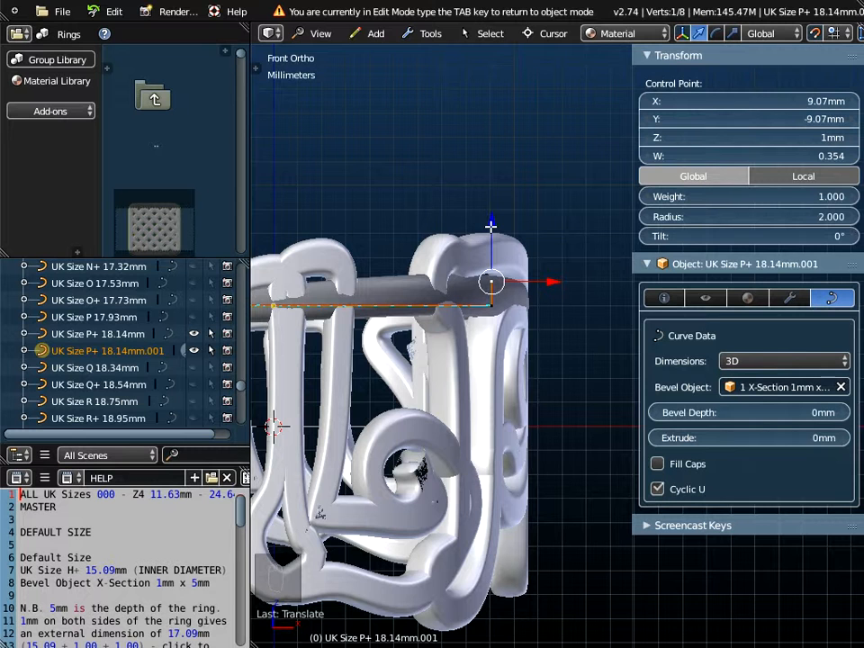
{"action": "left_click_drag", "start_coordinate": [494, 221], "coordinate": [498, 143]}
{"action": "scroll", "coordinate": [476, 361], "scroll_direction": "down", "scroll_amount": 3}
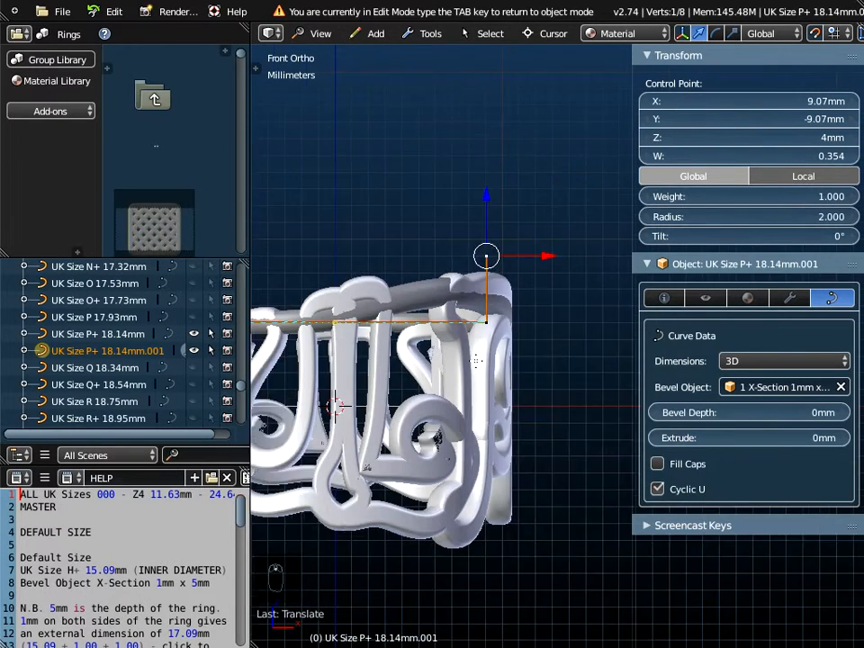
Raise the two radius-1.5 control points adjoining the band curve's highest corner by 3 mm along Z in front view.
{"action": "middle_click_drag", "start_coordinate": [476, 361], "coordinate": [505, 452]}
{"action": "right_click", "coordinate": [501, 428]}
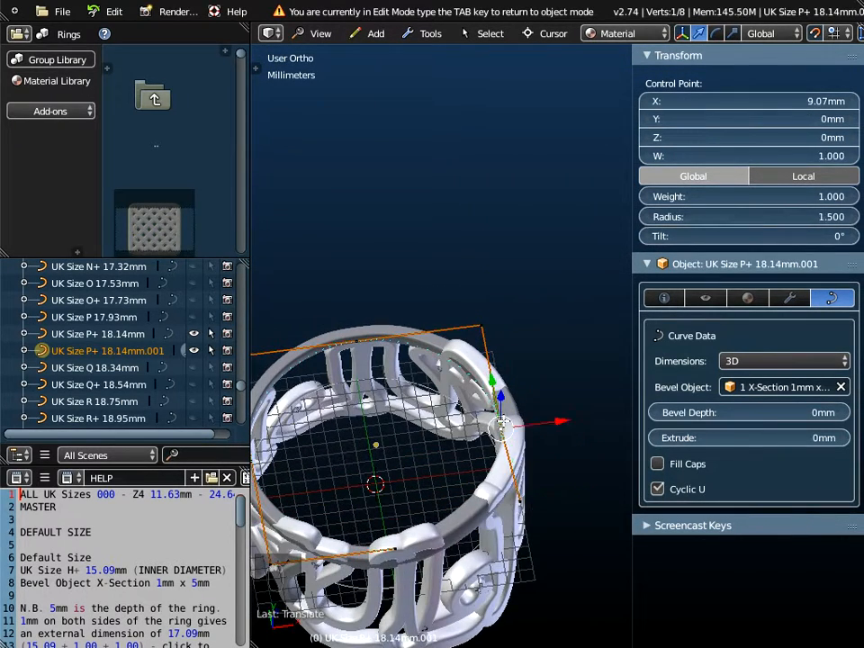
{"action": "right_click", "coordinate": [394, 547], "text": "shift"}
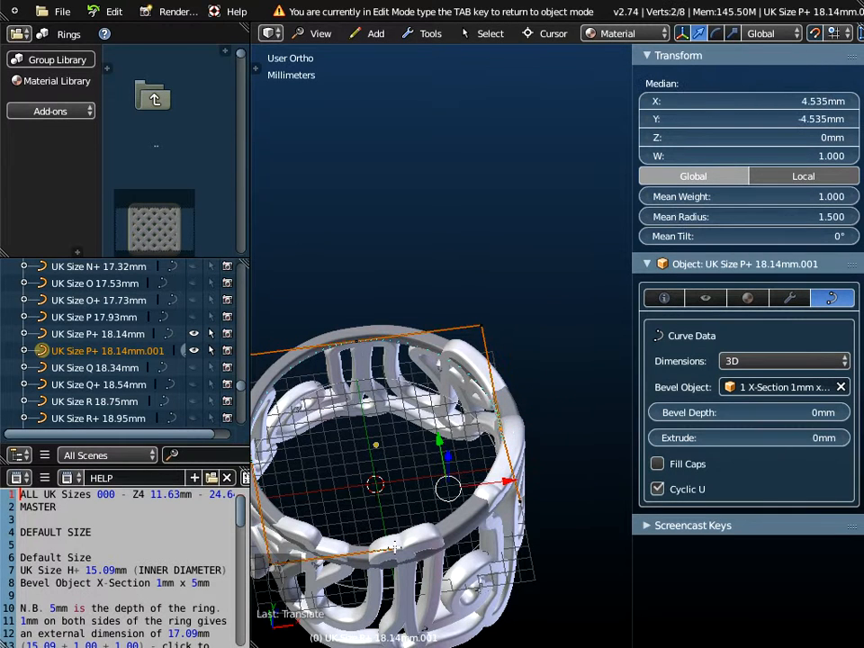
{"action": "left_click", "coordinate": [326, 34]}
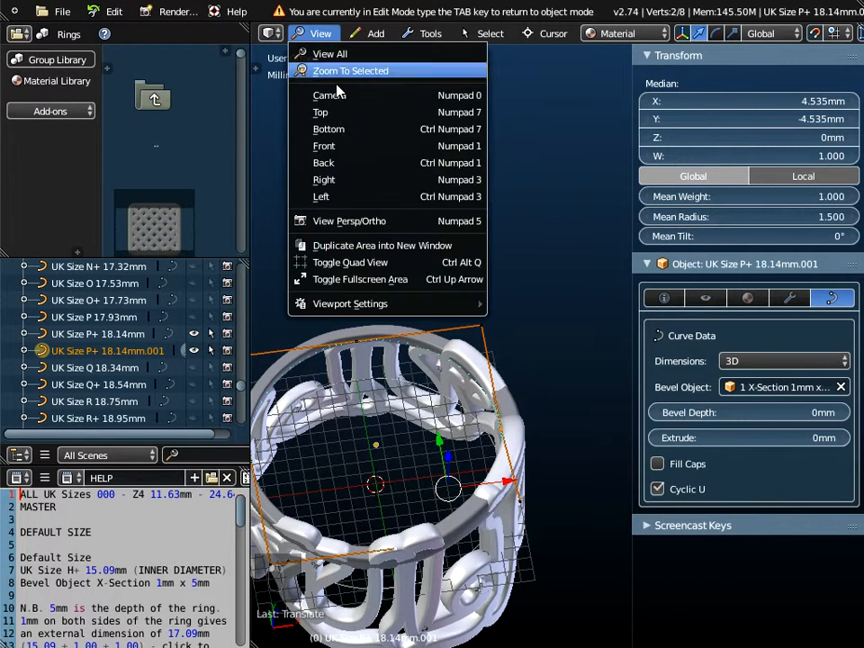
{"action": "left_click", "coordinate": [324, 145]}
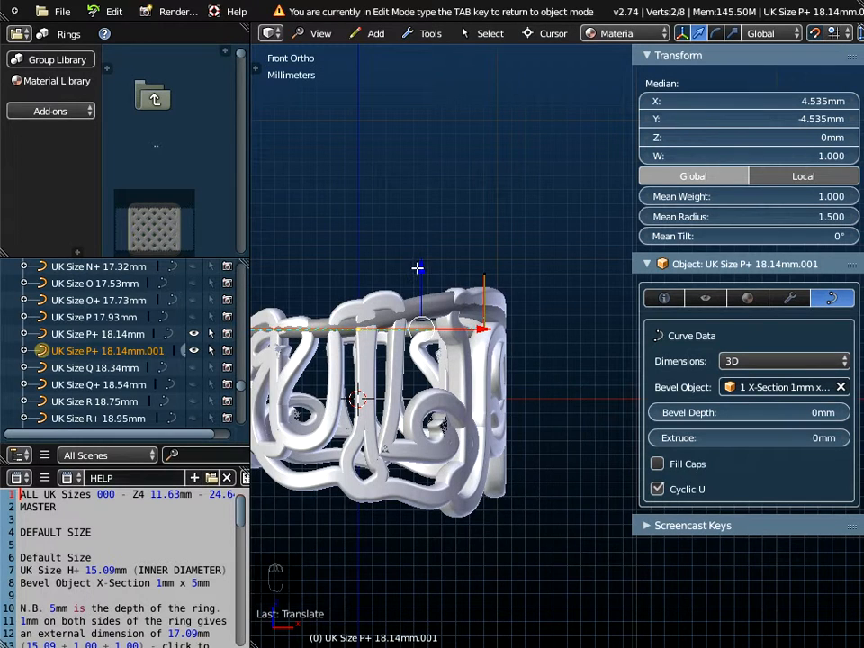
{"action": "scroll", "coordinate": [417, 273], "scroll_direction": "up", "scroll_amount": 2}
{"action": "left_click_drag", "start_coordinate": [411, 277], "coordinate": [411, 221]}
Raise the band curve's two opposite radius-1.25 corner points by 2 mm along Z in front view.
{"action": "middle_click_drag", "start_coordinate": [450, 383], "coordinate": [459, 453]}
{"action": "scroll", "coordinate": [493, 424], "scroll_direction": "down", "scroll_amount": 3}
{"action": "right_click", "coordinate": [492, 366]}
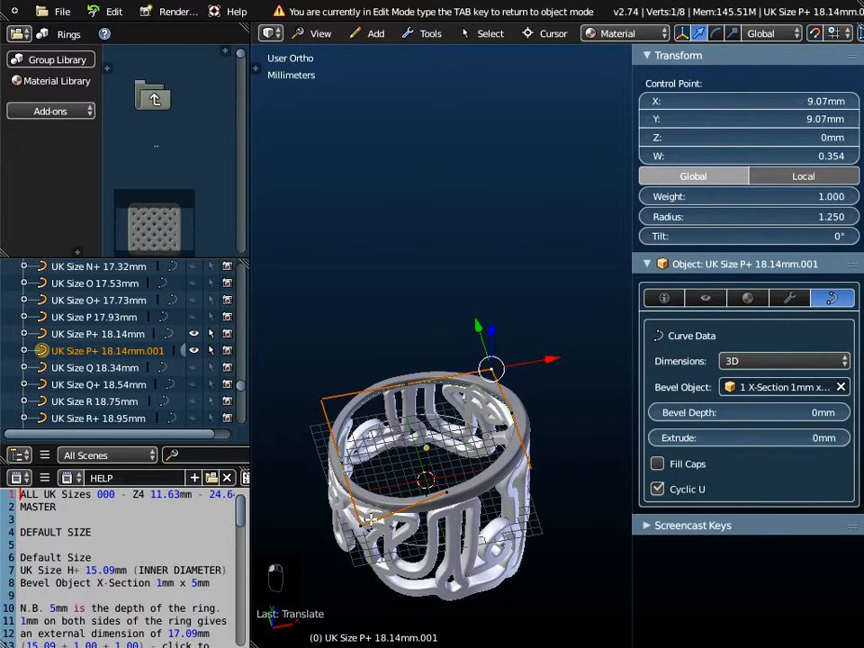
{"action": "right_click", "coordinate": [358, 522], "text": "shift"}
{"action": "left_click", "coordinate": [321, 34]}
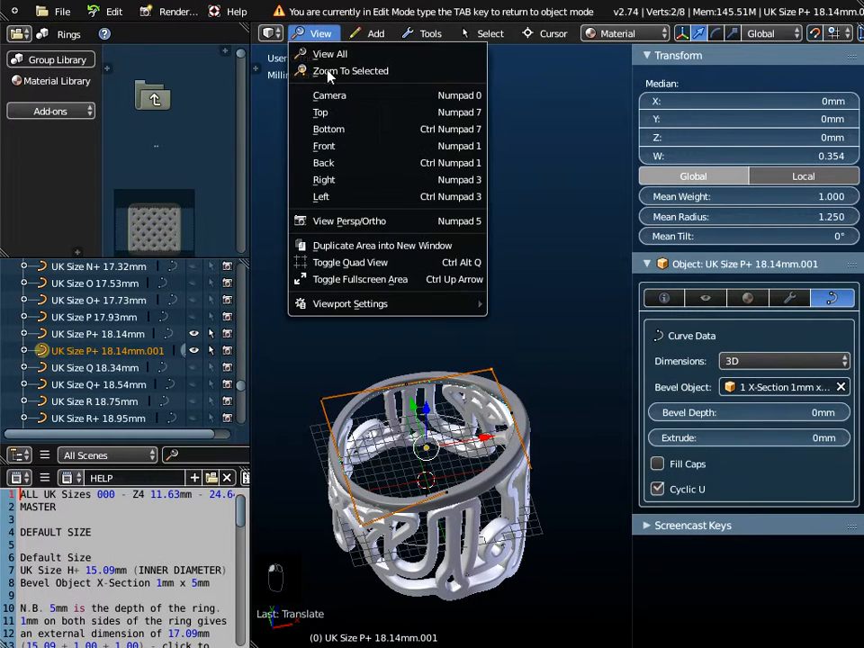
{"action": "left_click", "coordinate": [339, 147]}
{"action": "scroll", "coordinate": [397, 340], "scroll_direction": "up", "scroll_amount": 2}
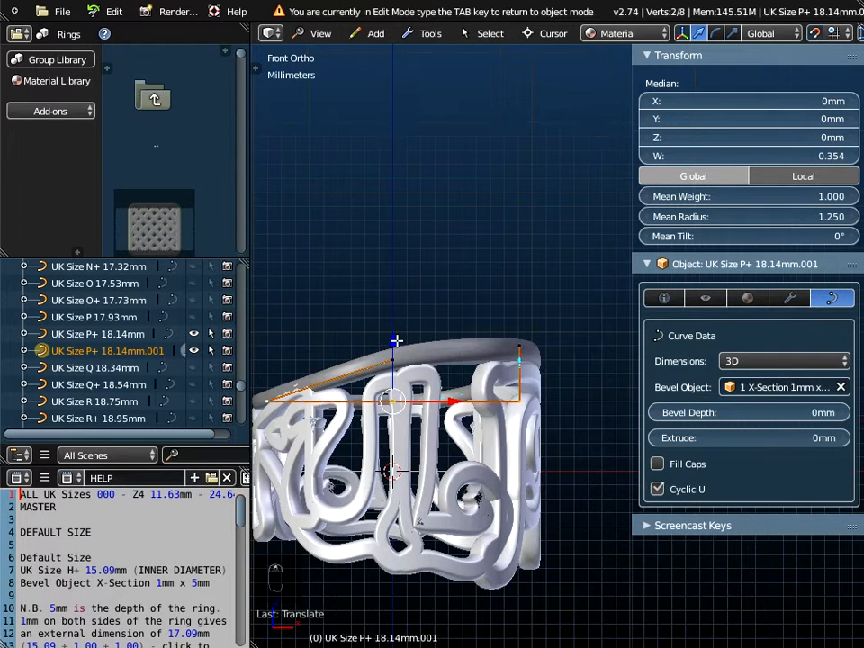
{"action": "key", "text": "g"}
{"action": "key", "text": "z"}
{"action": "key", "text": "2"}
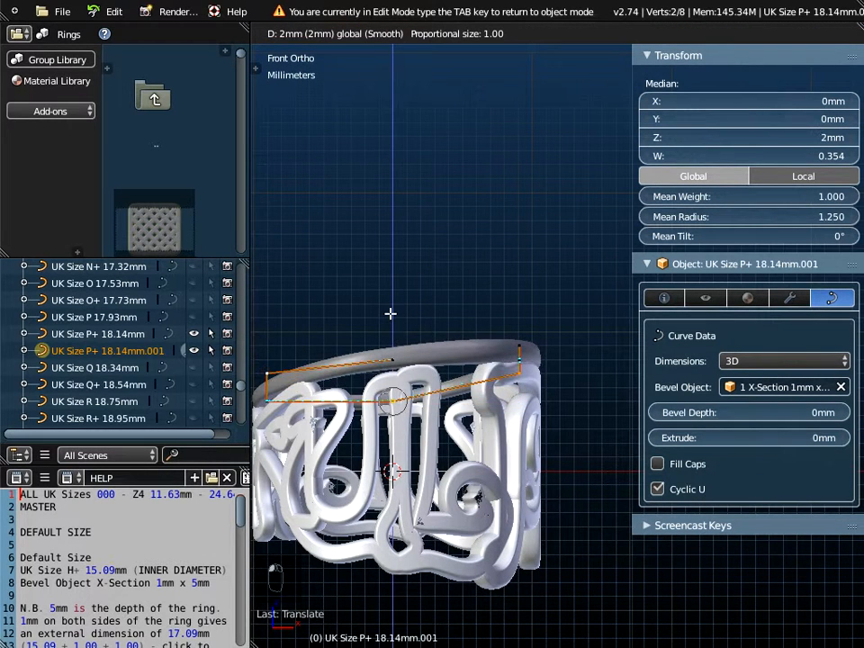
{"action": "key", "text": "Return"}
Raise the band curve's two radius-1 points at X 0, Y 9.07 mm and on the adjacent side to Z 1 mm.
{"action": "middle_click_drag", "start_coordinate": [415, 372], "coordinate": [446, 432]}
{"action": "right_click", "coordinate": [390, 386]}
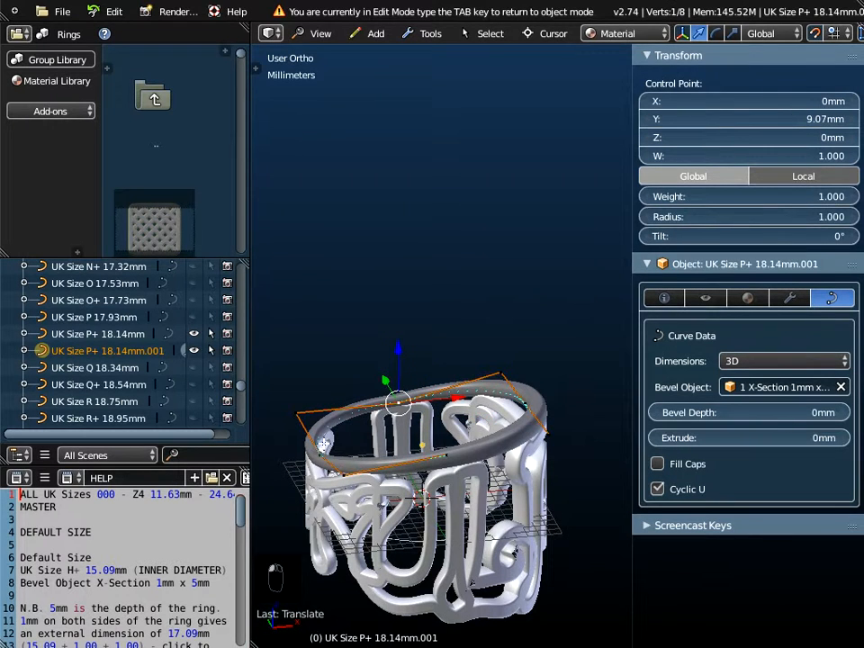
{"action": "right_click", "coordinate": [324, 442], "text": "shift"}
{"action": "middle_click_drag", "start_coordinate": [367, 421], "coordinate": [313, 416]}
{"action": "left_click", "coordinate": [320, 34]}
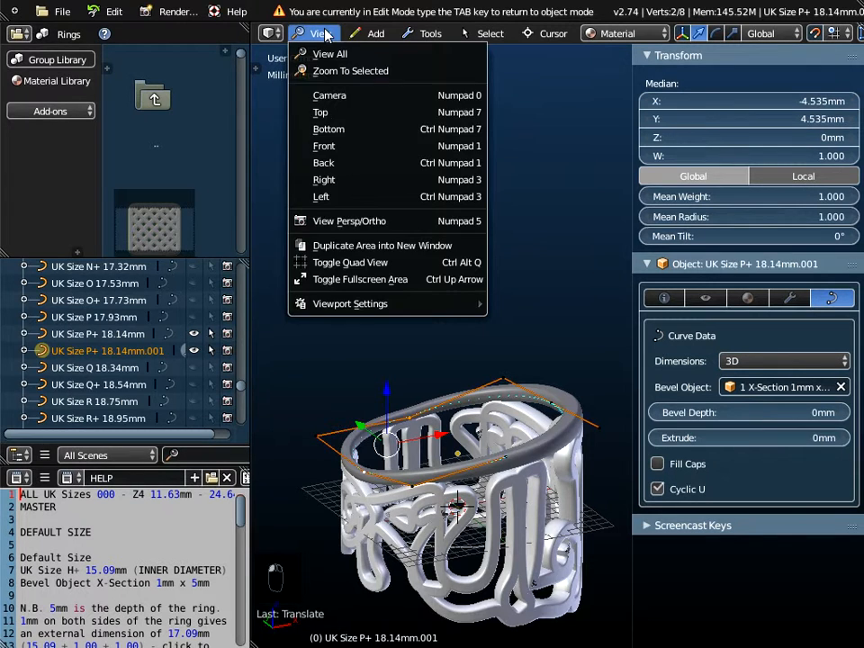
{"action": "left_click", "coordinate": [328, 145]}
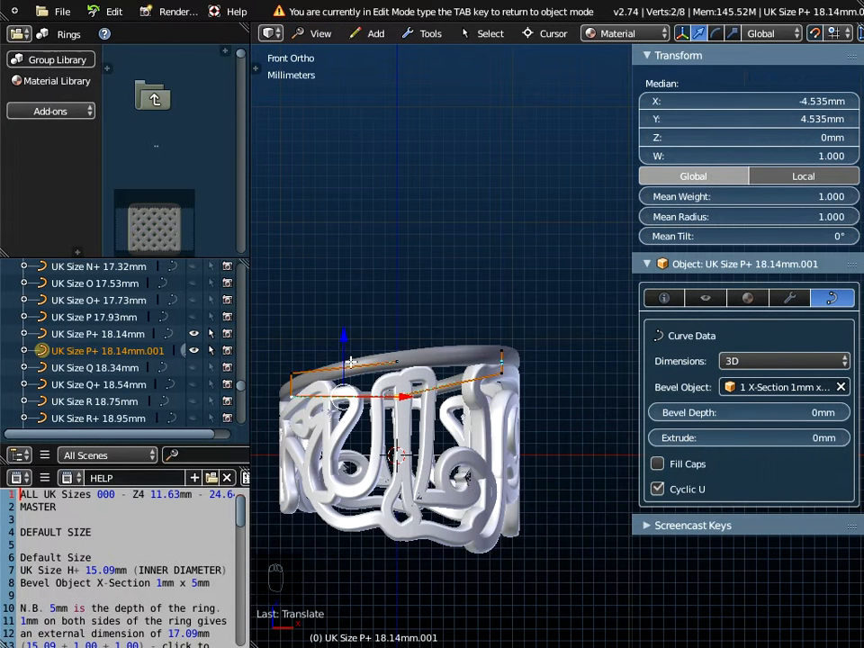
{"action": "left_click_drag", "start_coordinate": [343, 336], "coordinate": [343, 321]}
Turn off snapping and lower all of the band curve's control points along Z to a median of about 1.07 mm.
{"action": "middle_click_drag", "start_coordinate": [320, 335], "coordinate": [460, 454]}
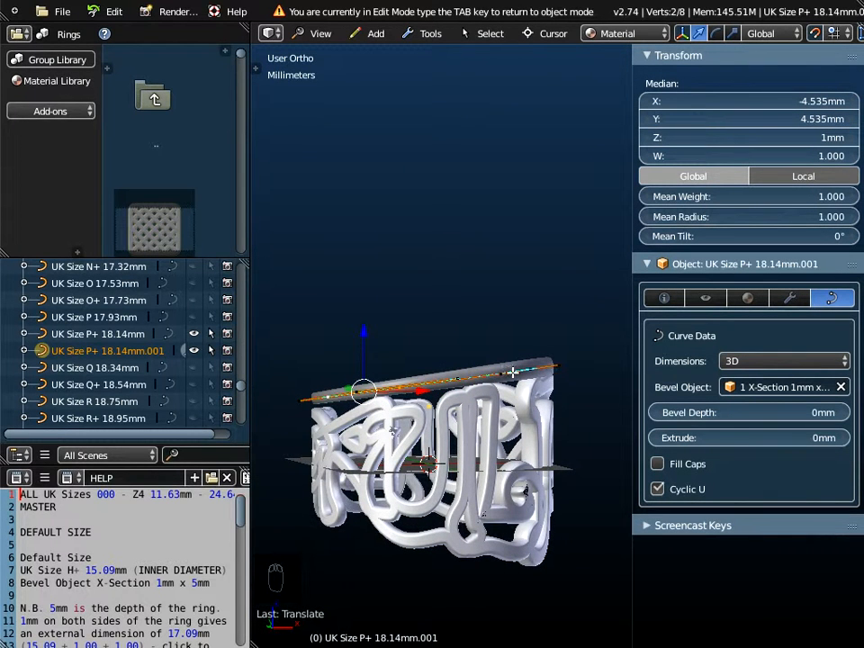
{"action": "scroll", "coordinate": [368, 404], "scroll_direction": "down", "scroll_amount": 2}
{"action": "mouse_move", "coordinate": [367, 404]}
{"action": "middle_mouse_down"}
{"action": "mouse_move", "coordinate": [402, 464]}
{"action": "mouse_move", "coordinate": [381, 407]}
{"action": "middle_mouse_up"}
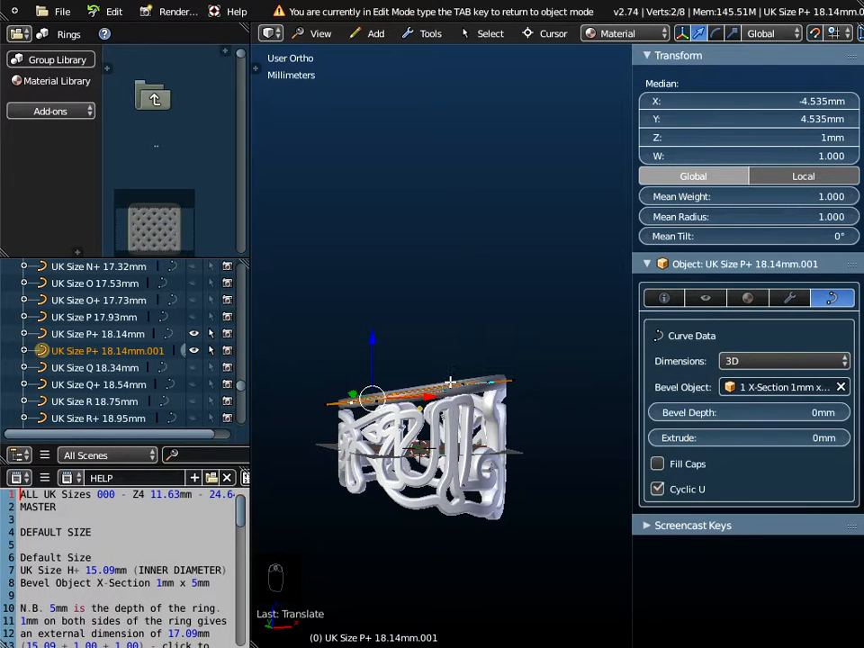
{"action": "left_click", "coordinate": [326, 43]}
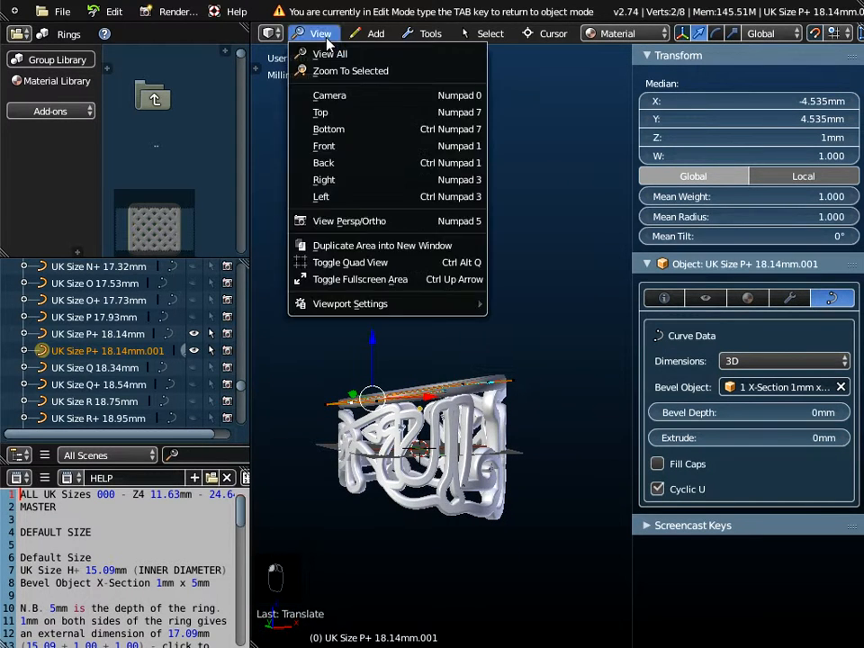
{"action": "left_click", "coordinate": [339, 147]}
{"action": "scroll", "coordinate": [396, 433], "scroll_direction": "up", "scroll_amount": 3}
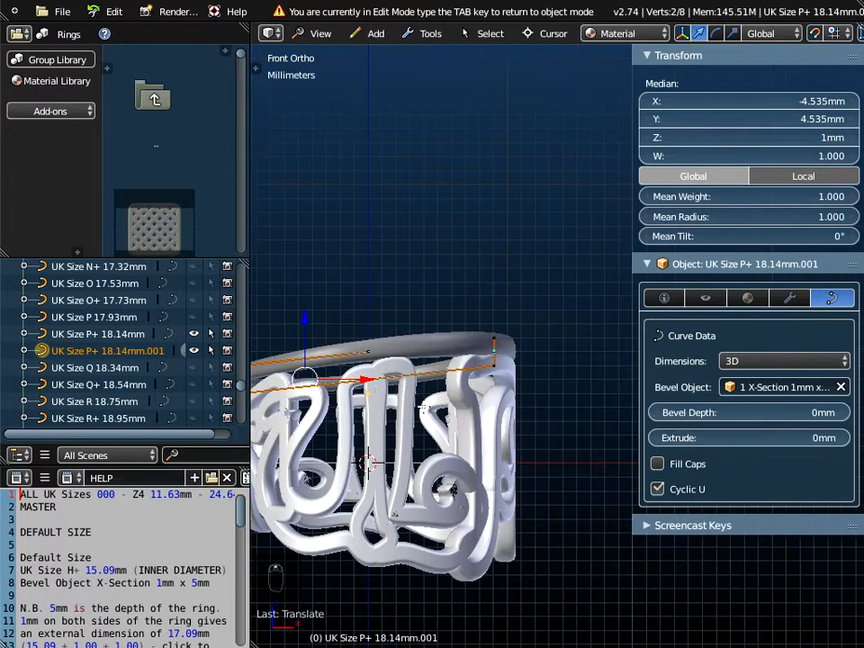
{"action": "middle_click_drag", "start_coordinate": [487, 359], "coordinate": [457, 380]}
{"action": "key", "text": "a"}
{"action": "key", "text": "a"}
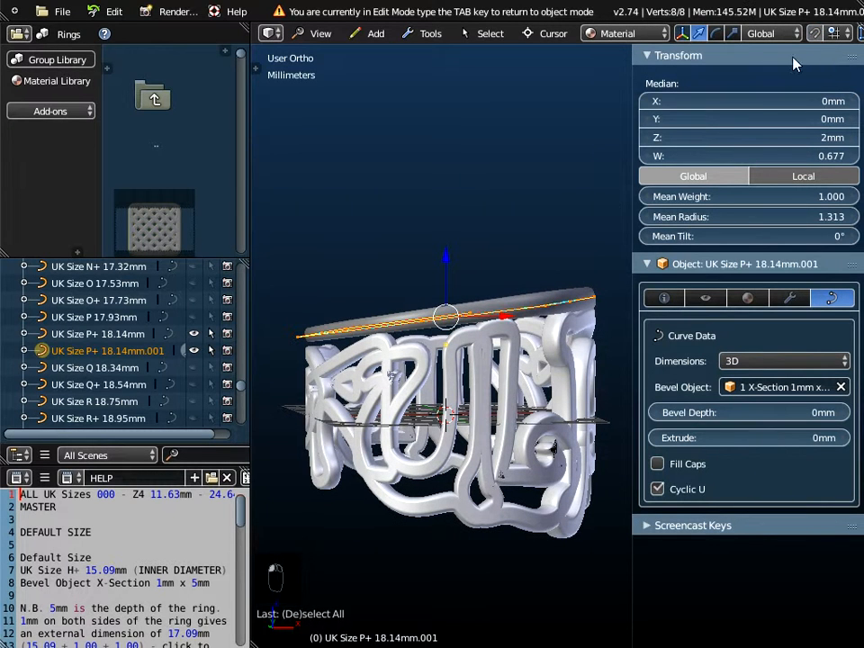
{"action": "middle_click_drag", "start_coordinate": [468, 335], "coordinate": [445, 332]}
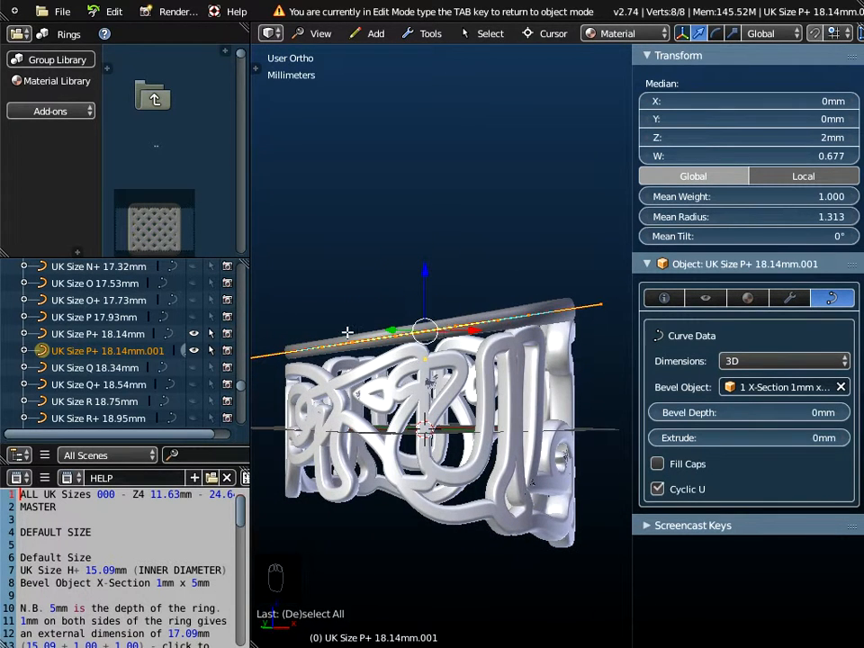
{"action": "scroll", "coordinate": [400, 322], "scroll_direction": "up", "scroll_amount": 2}
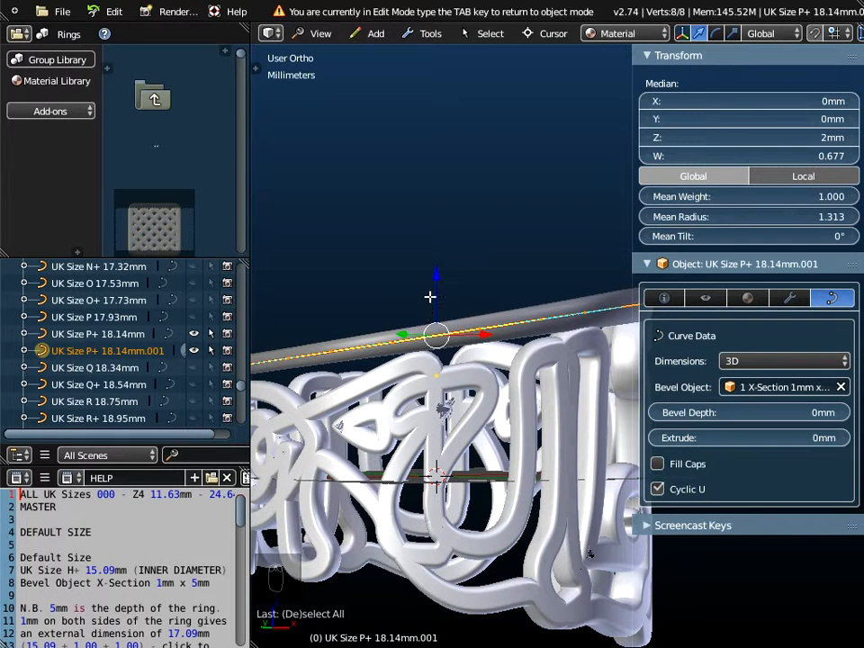
{"action": "left_click_drag", "start_coordinate": [436, 274], "coordinate": [434, 294]}
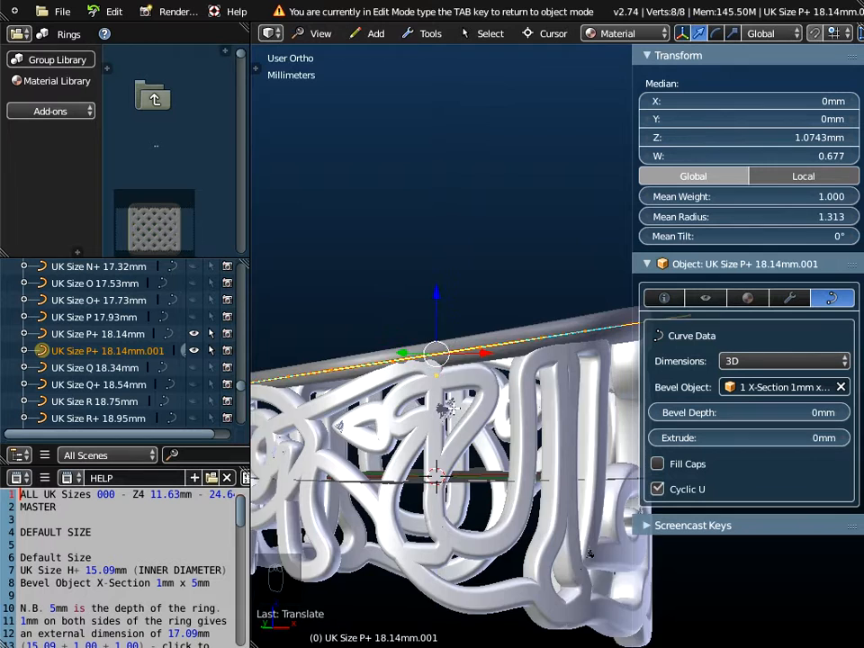
Fine-tune the height of all the band's control points to a median Z of about 1.2 mm and finish editing.
{"action": "scroll", "coordinate": [434, 293], "scroll_direction": "down", "scroll_amount": 2}
{"action": "scroll", "coordinate": [452, 412], "scroll_direction": "up", "scroll_amount": 2}
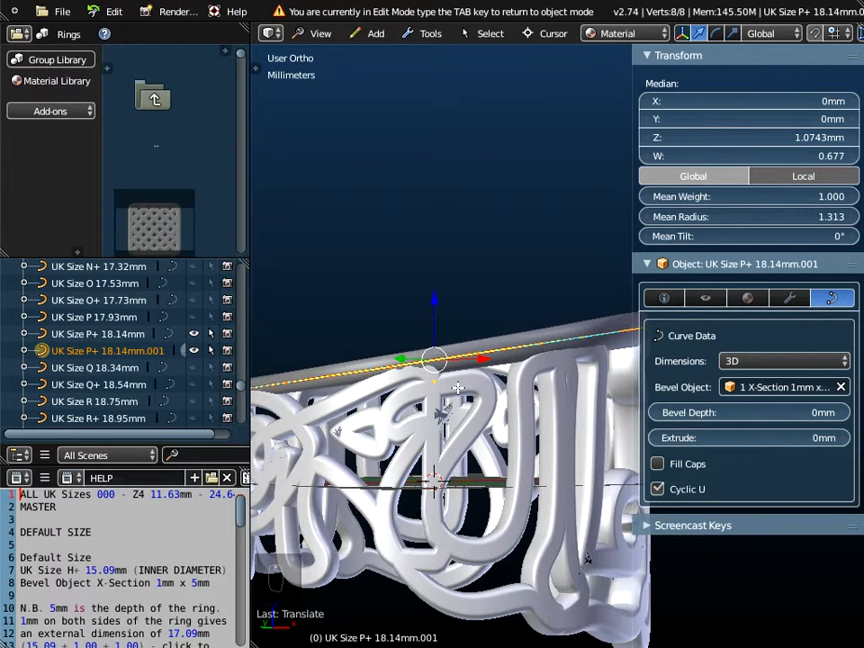
{"action": "left_click_drag", "start_coordinate": [437, 296], "coordinate": [438, 292]}
{"action": "scroll", "coordinate": [437, 292], "scroll_direction": "down", "scroll_amount": 2}
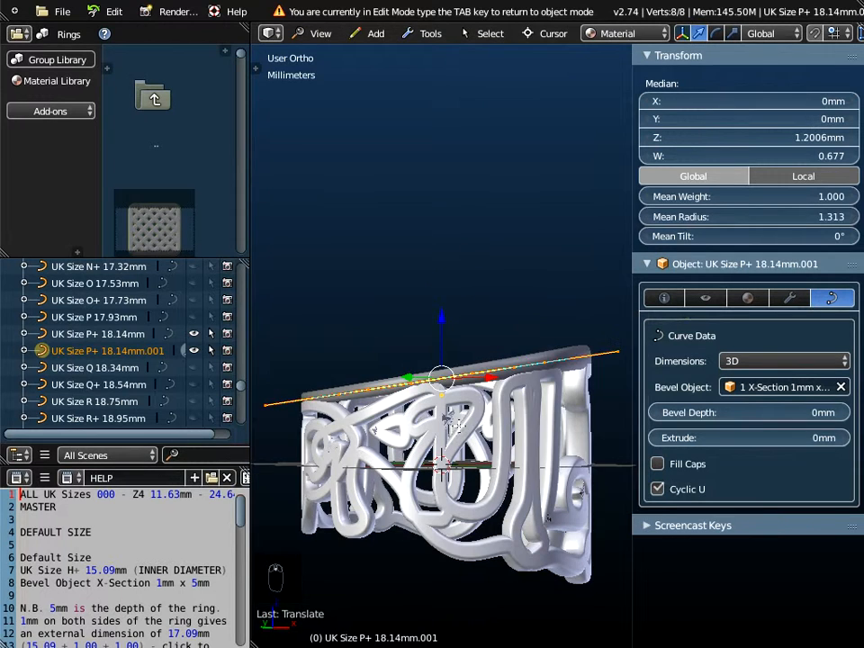
{"action": "middle_click_drag", "start_coordinate": [458, 426], "coordinate": [446, 347], "text": "shift"}
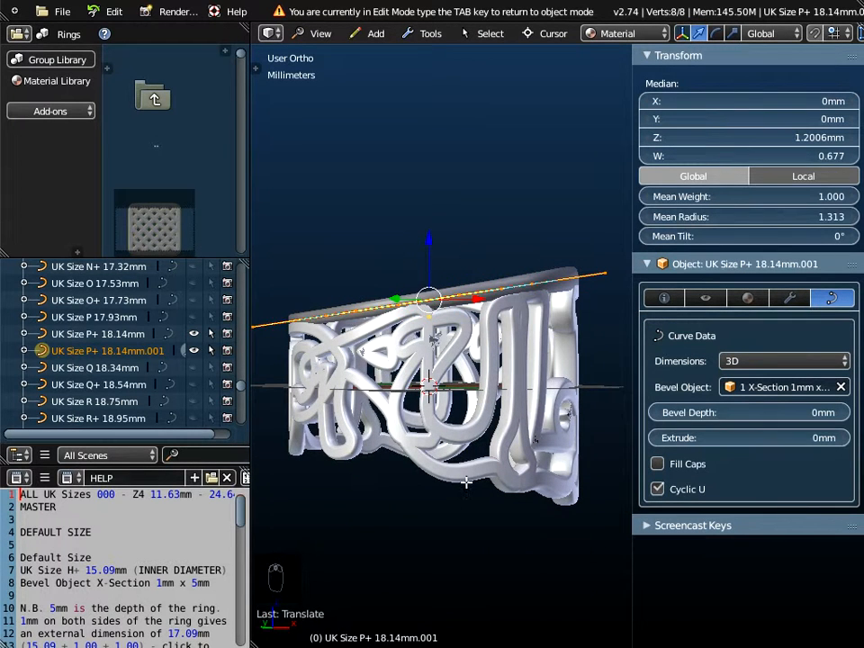
{"action": "mouse_move", "coordinate": [470, 441]}
{"action": "middle_mouse_down"}
{"action": "mouse_move", "coordinate": [455, 505]}
{"action": "mouse_move", "coordinate": [479, 429]}
{"action": "middle_mouse_up"}
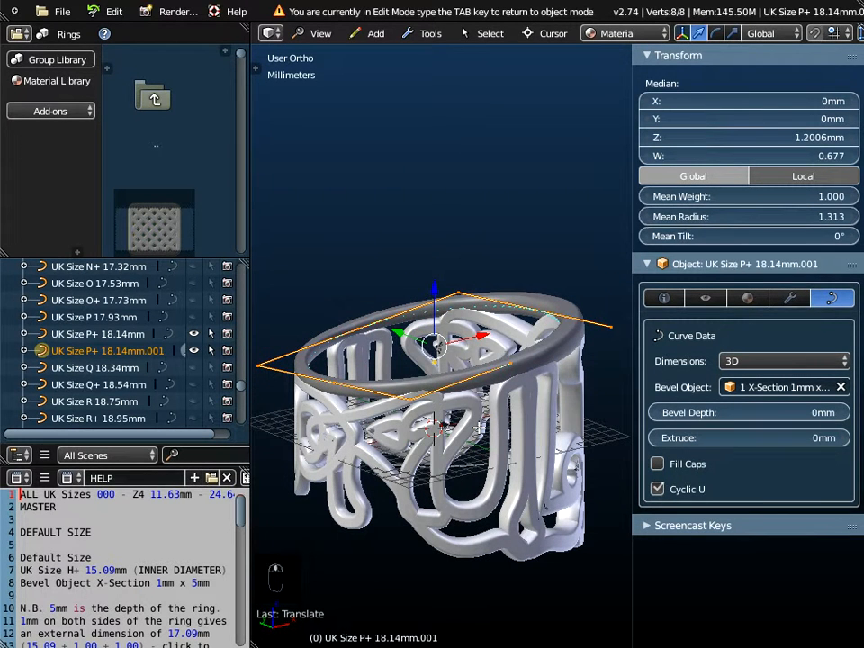
{"action": "key", "text": "Tab"}
{"action": "mouse_move", "coordinate": [480, 430]}
{"action": "middle_mouse_down"}
{"action": "mouse_move", "coordinate": [461, 425]}
{"action": "mouse_move", "coordinate": [447, 517]}
{"action": "mouse_move", "coordinate": [480, 405]}
{"action": "mouse_move", "coordinate": [463, 444]}
{"action": "mouse_move", "coordinate": [474, 487]}
{"action": "mouse_move", "coordinate": [482, 415]}
{"action": "middle_mouse_up"}
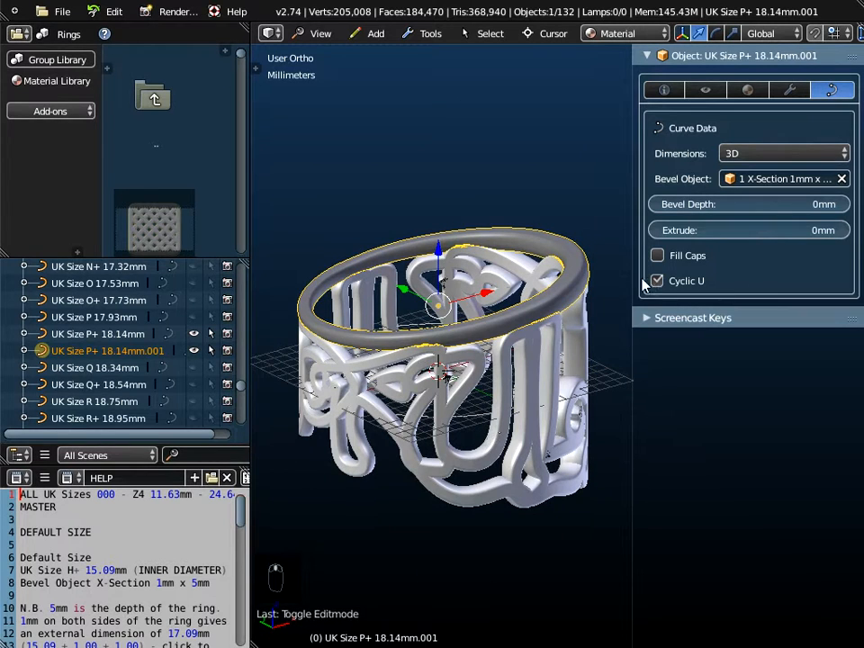
Add a Mirror modifier to the band curve and set it to mirror along the Z axis only.
{"action": "left_click", "coordinate": [790, 90]}
{"action": "left_click", "coordinate": [752, 121]}
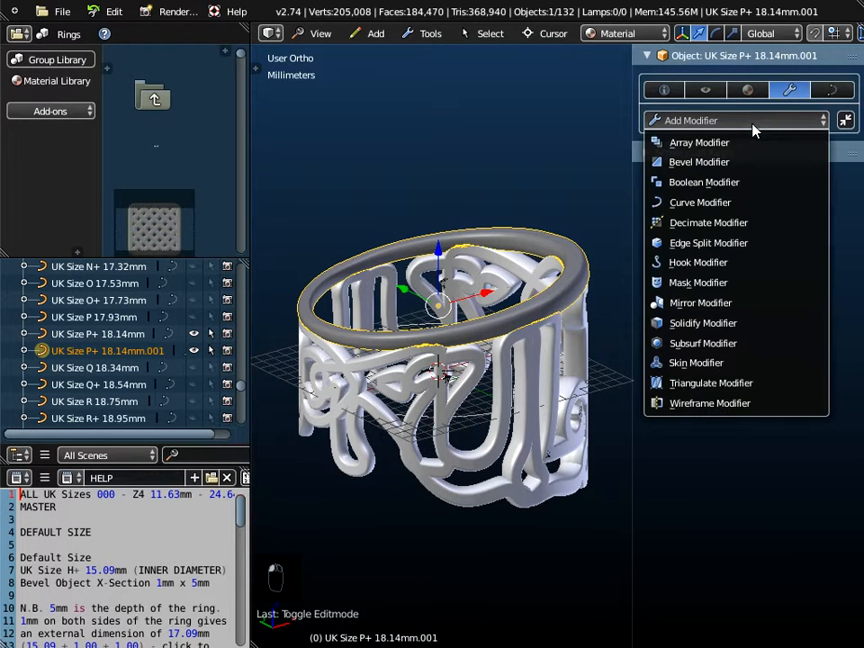
{"action": "left_click", "coordinate": [692, 302]}
{"action": "middle_click_drag", "start_coordinate": [424, 379], "coordinate": [469, 342]}
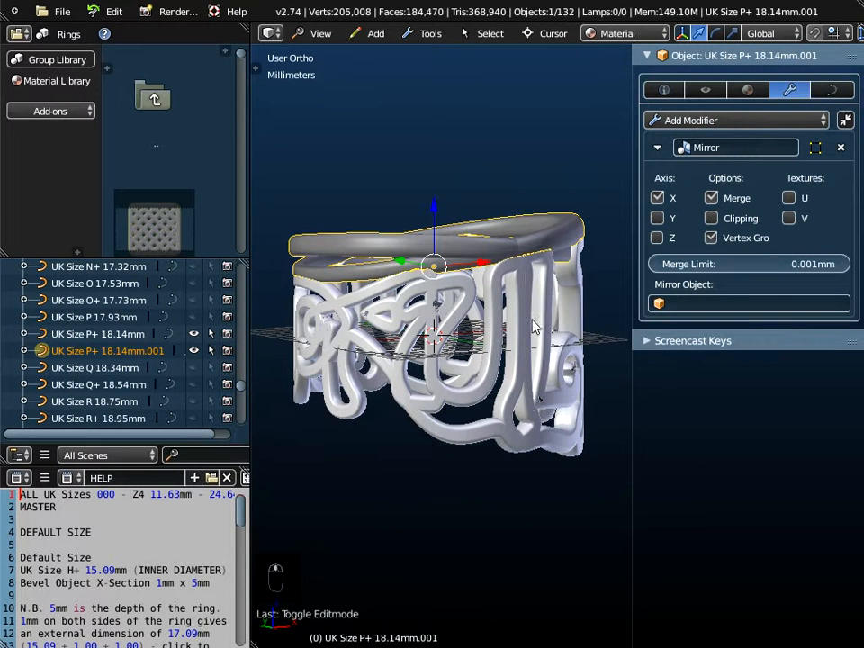
{"action": "left_click", "coordinate": [658, 200]}
{"action": "left_click", "coordinate": [658, 218]}
{"action": "left_click", "coordinate": [658, 218]}
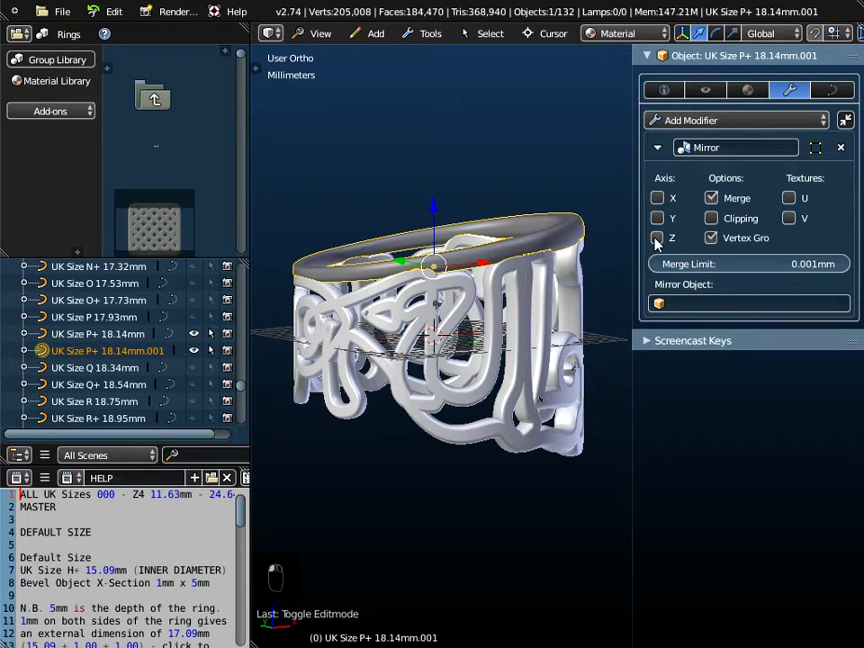
{"action": "left_click", "coordinate": [657, 238]}
{"action": "middle_click_drag", "start_coordinate": [366, 387], "coordinate": [363, 413]}
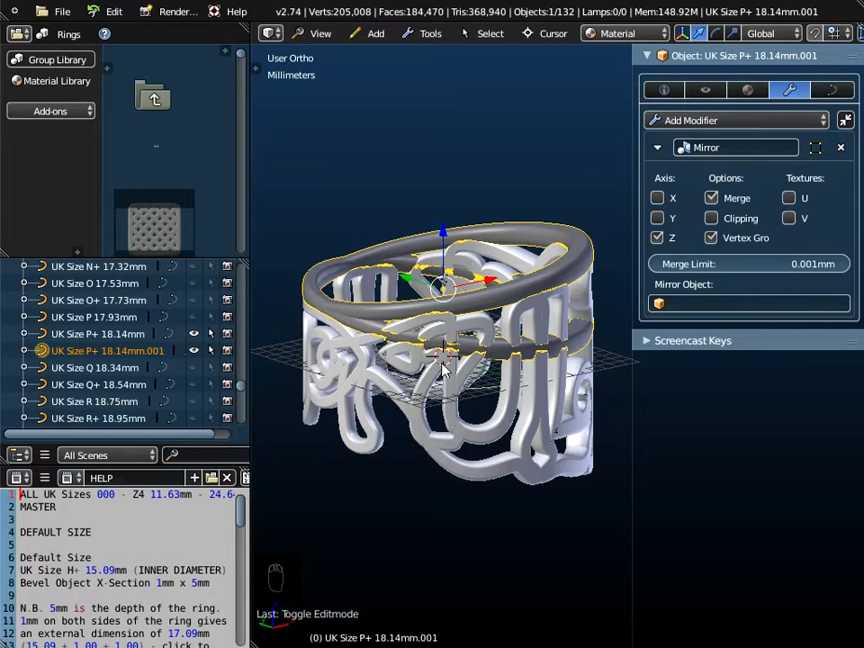
Apply the band curve's location so the mirror works about the world origin.
{"action": "left_click", "coordinate": [663, 91]}
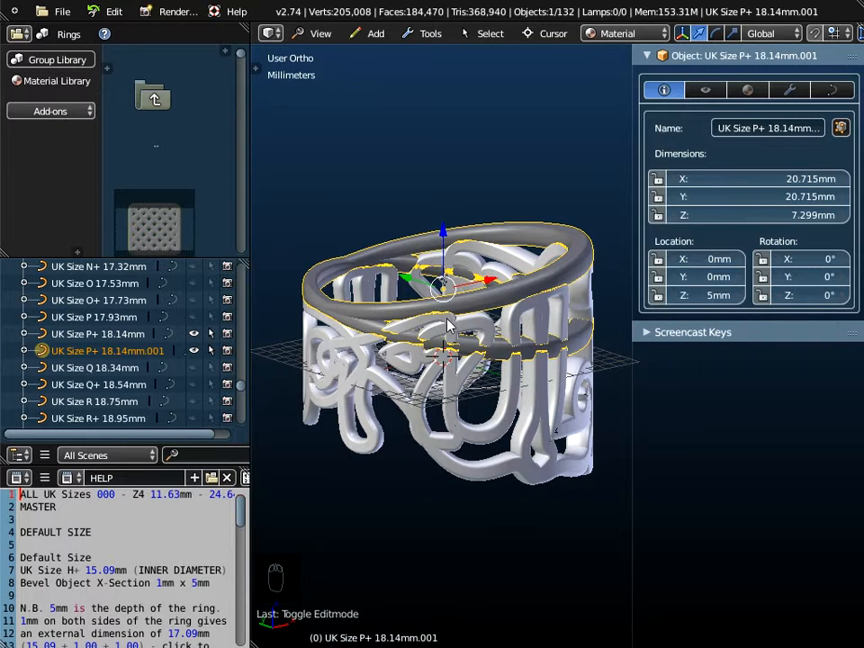
{"action": "mouse_move", "coordinate": [445, 329]}
{"action": "middle_mouse_down"}
{"action": "mouse_move", "coordinate": [447, 347]}
{"action": "mouse_move", "coordinate": [447, 322]}
{"action": "mouse_move", "coordinate": [448, 331]}
{"action": "middle_mouse_up"}
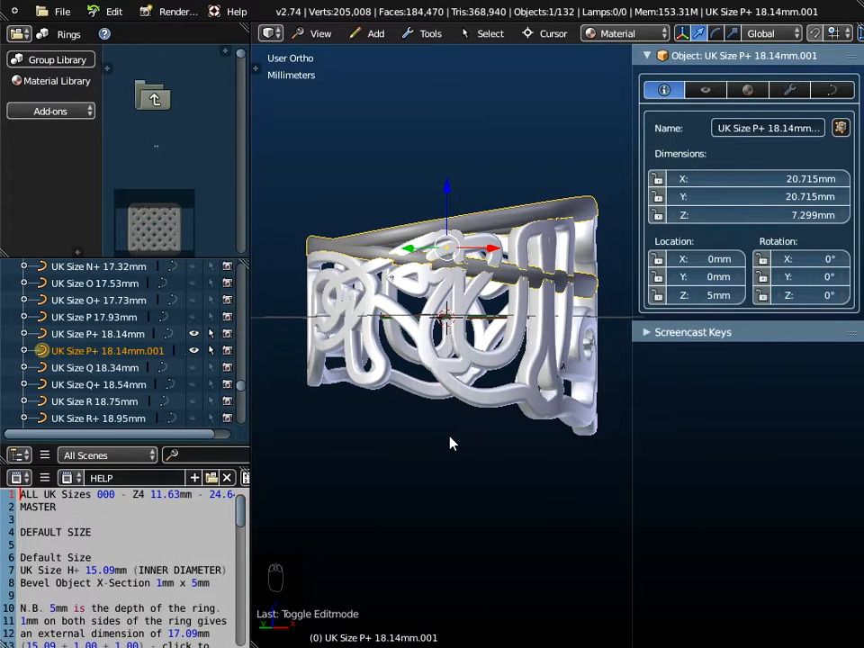
{"action": "key", "text": "ctrl+a"}
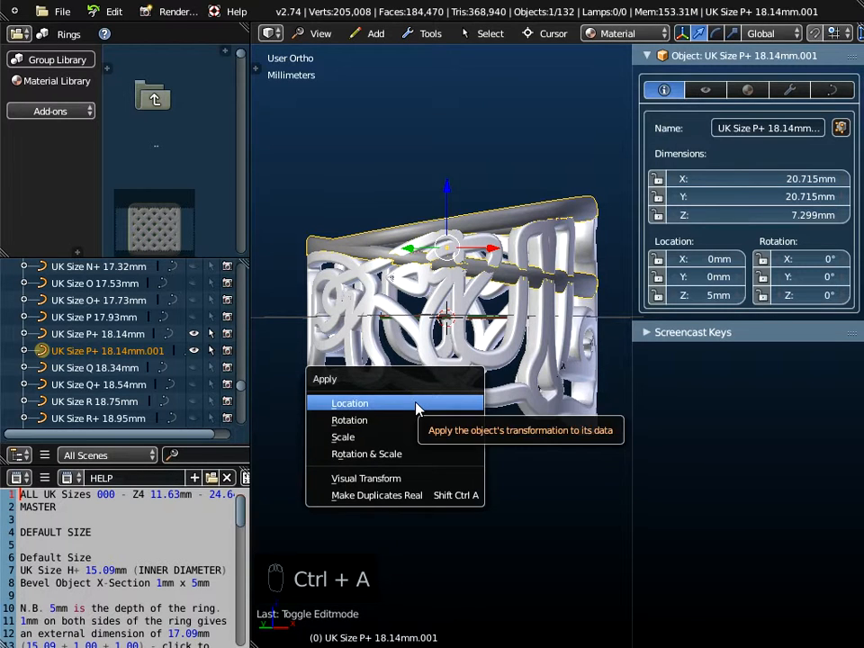
{"action": "left_click", "coordinate": [417, 405]}
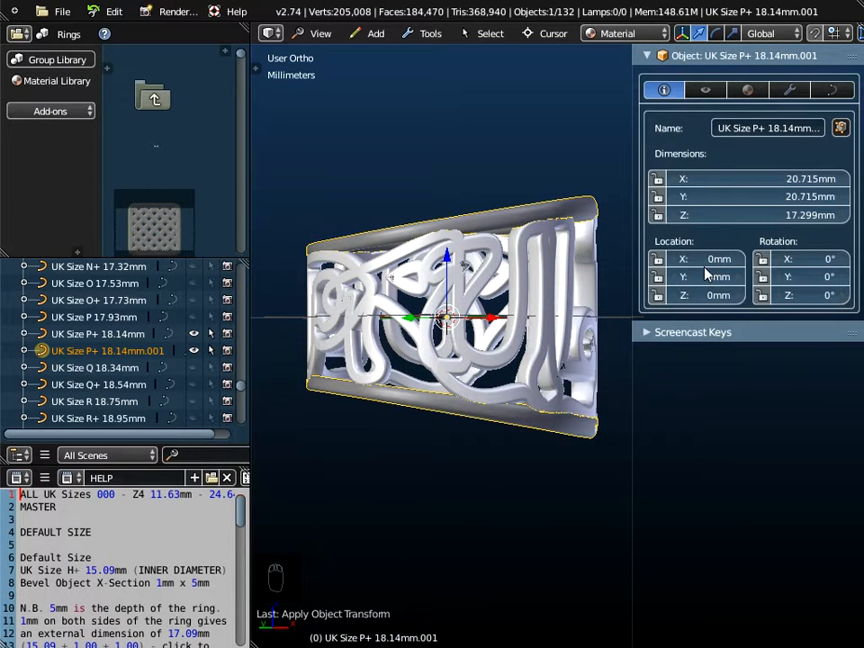
Examine the ring with its upper and lower bands from several angles, checking how they meet the lettering.
{"action": "middle_click_drag", "start_coordinate": [511, 424], "coordinate": [493, 457]}
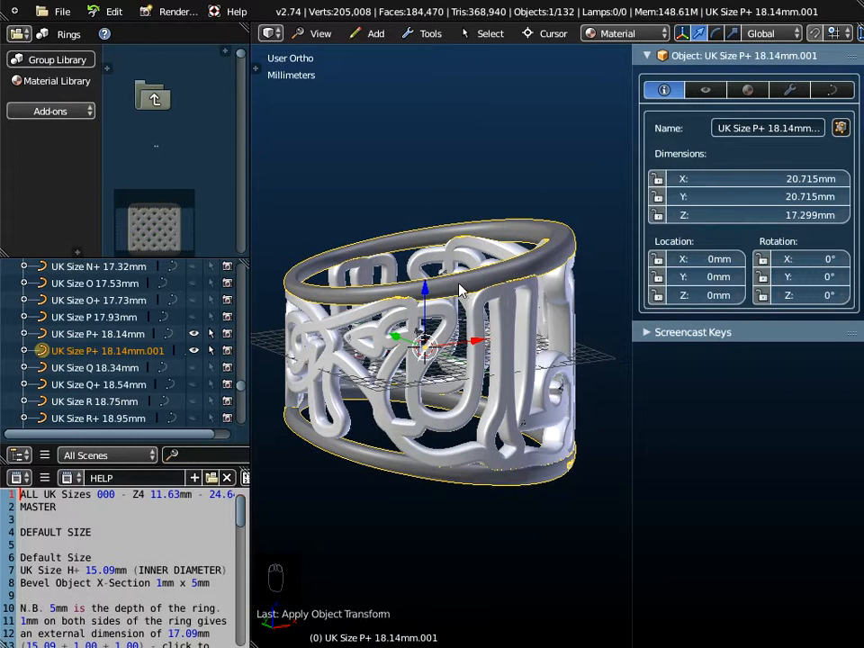
{"action": "middle_click_drag", "start_coordinate": [536, 427], "coordinate": [477, 434]}
{"action": "scroll", "coordinate": [477, 434], "scroll_direction": "up", "scroll_amount": 2}
{"action": "scroll", "coordinate": [453, 424], "scroll_direction": "down", "scroll_amount": 4}
{"action": "middle_click_drag", "start_coordinate": [454, 424], "coordinate": [518, 436]}
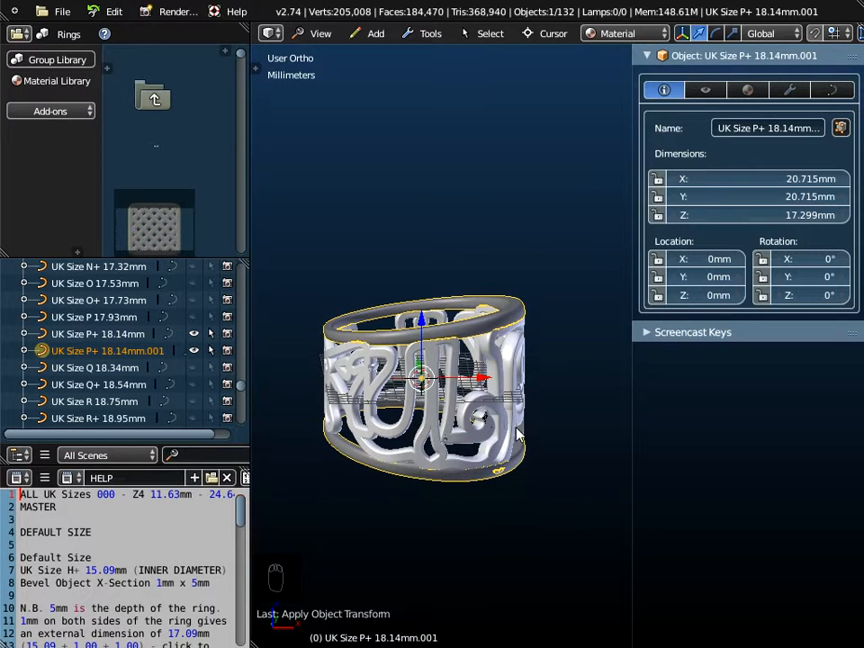
{"action": "scroll", "coordinate": [470, 345], "scroll_direction": "up", "scroll_amount": 3}
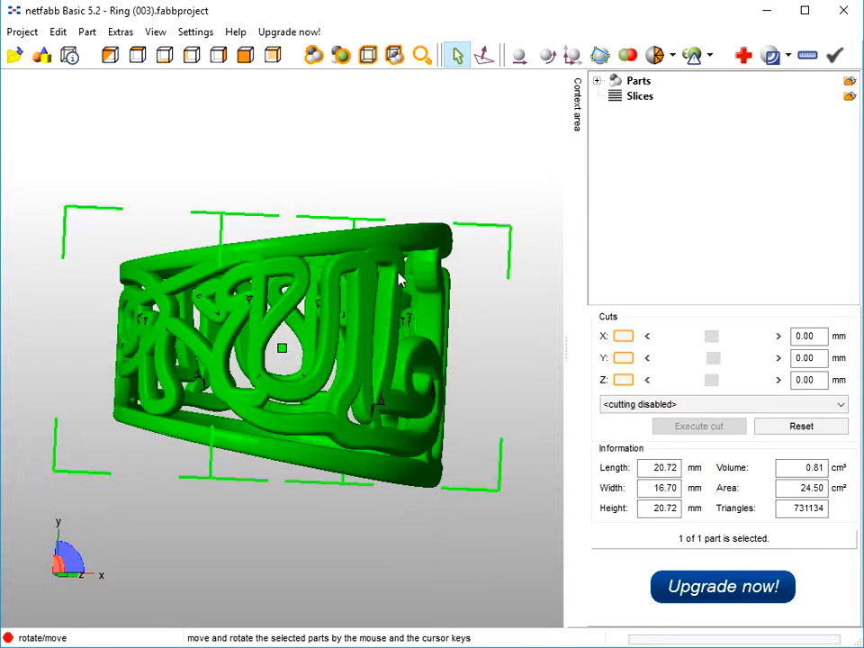
In netfabb Basic, examine the Ring (003) part from another side and close up around the lettering strokes.
{"action": "left_click_drag", "start_coordinate": [403, 279], "coordinate": [263, 290]}
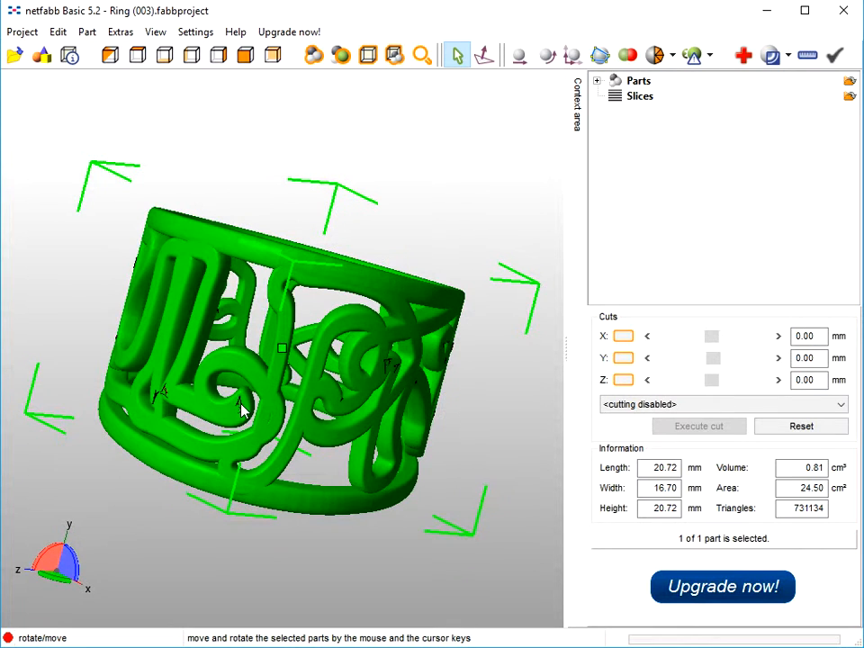
{"action": "scroll", "coordinate": [241, 409], "scroll_direction": "up", "scroll_amount": 3}
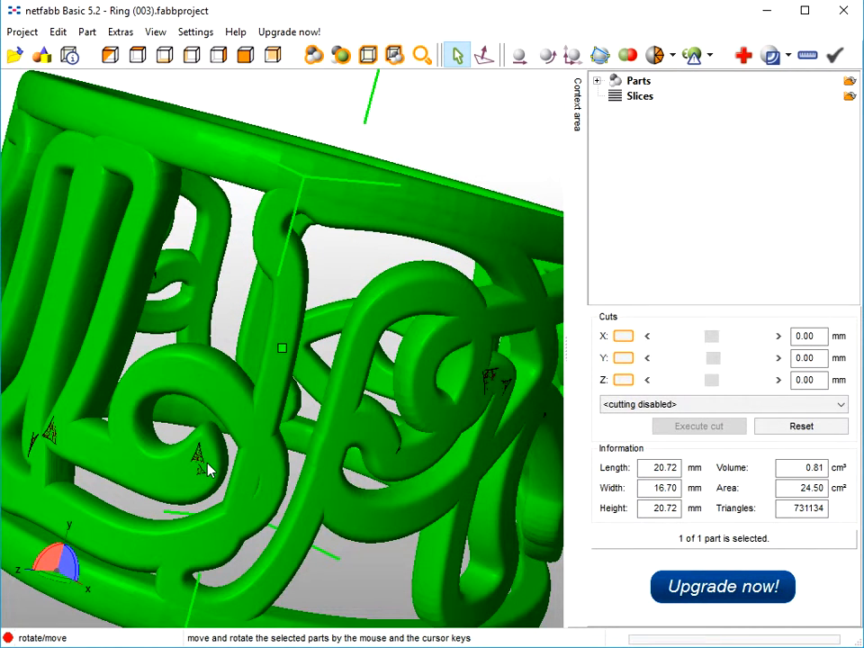
{"action": "scroll", "coordinate": [208, 470], "scroll_direction": "down", "scroll_amount": 5}
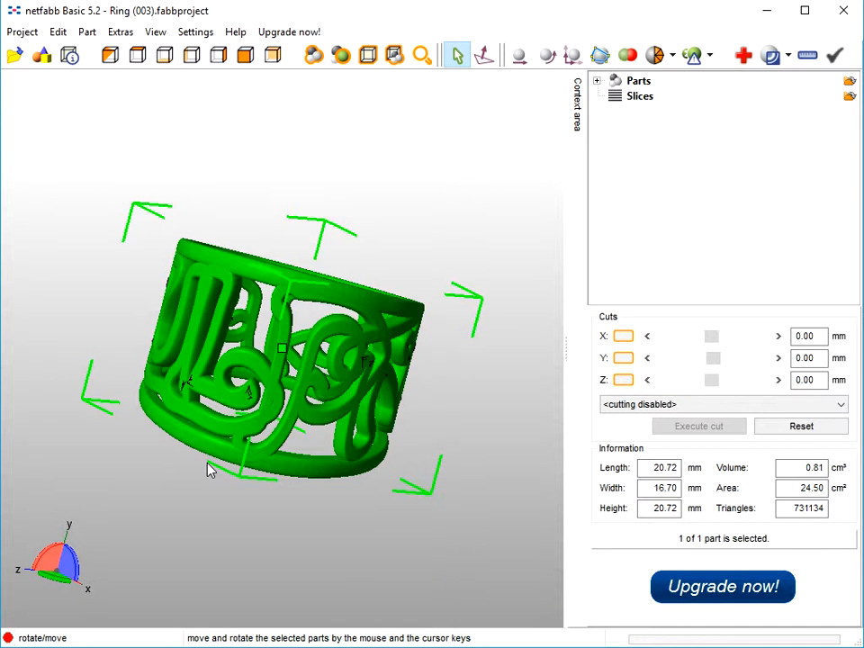